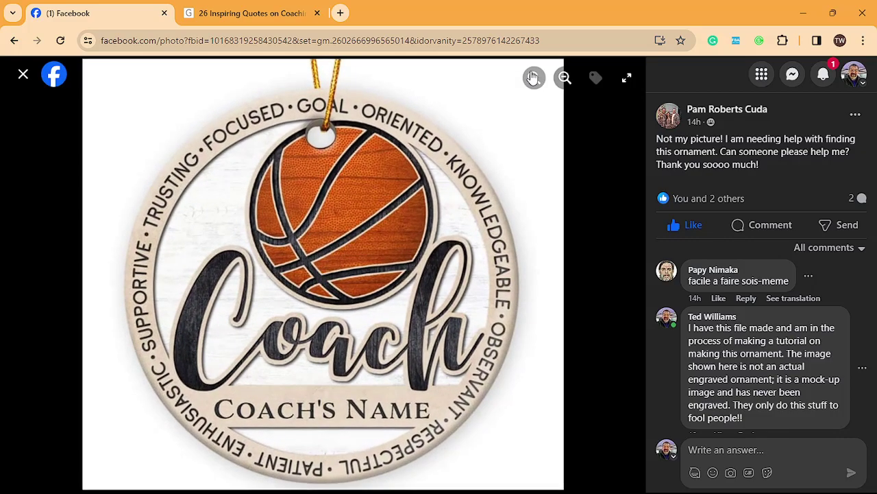
Examine the coach ornament reference photo up close, including the basketball, lettering and name band.
left_click(534, 77)
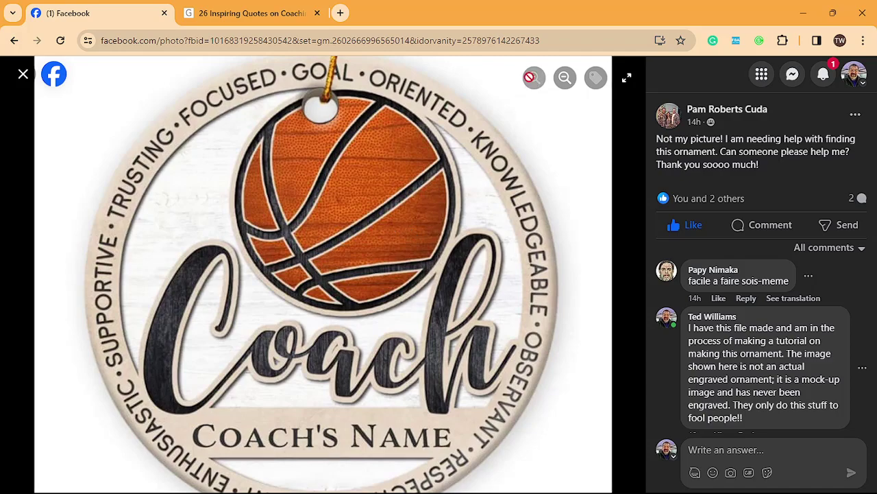
left_click(534, 77)
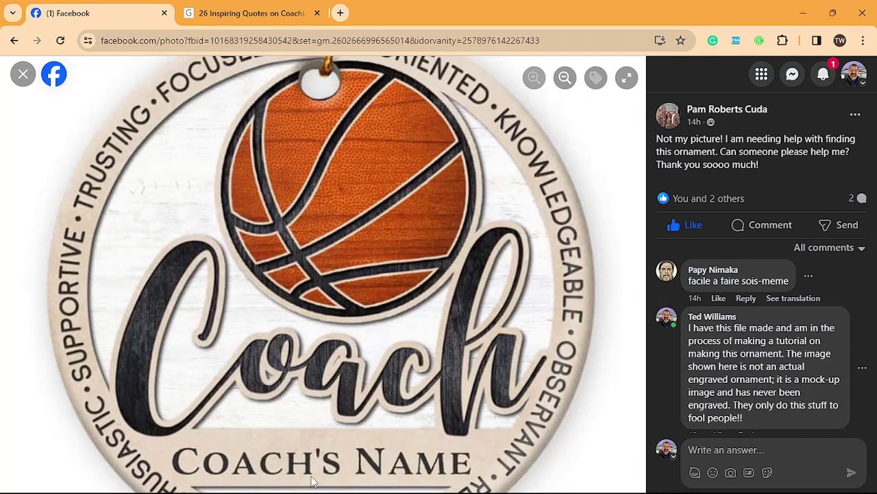
left_click_drag(311, 463, 331, 449)
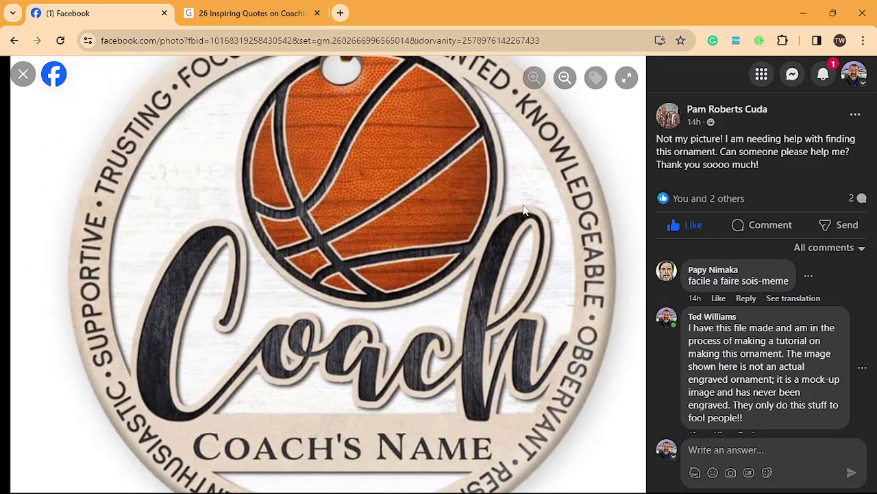
left_click(566, 79)
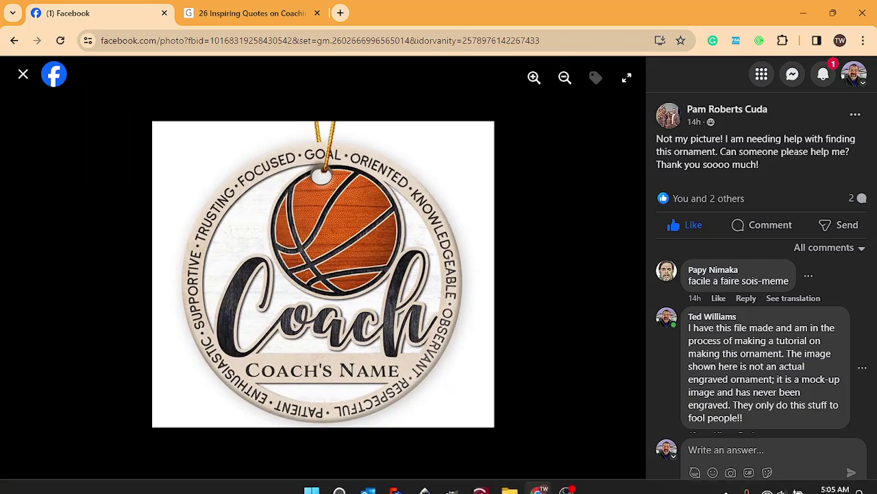
Switch to Inkscape and import Blank Ornament Template.svg from the Facebook Shared Group Files folder as editable objects.
left_click(425, 484)
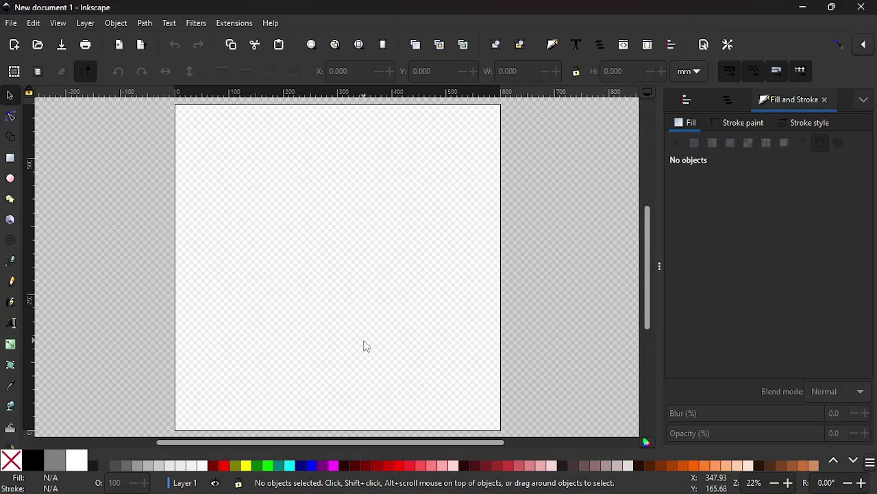
mouse_move(531, 489)
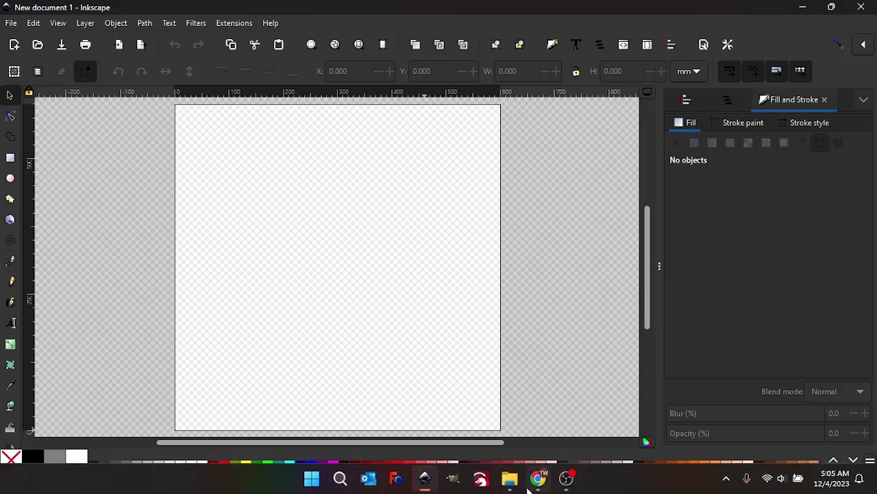
left_click(510, 480)
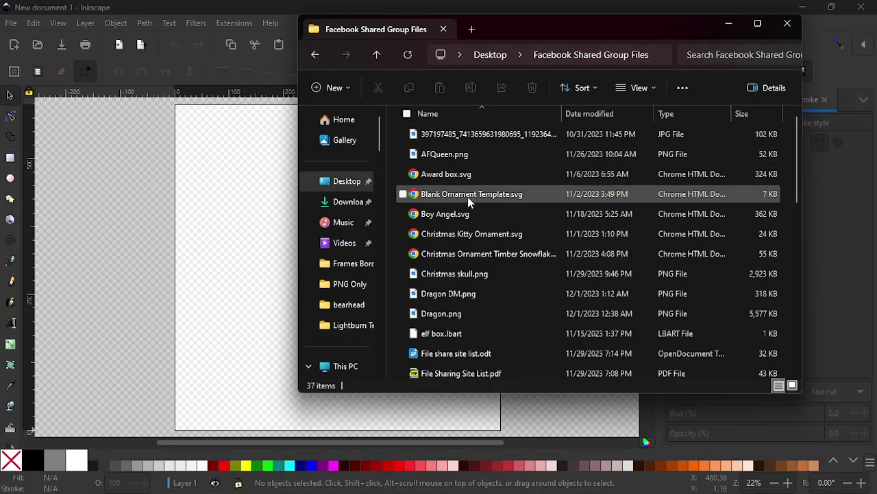
left_click_drag(466, 196, 248, 272)
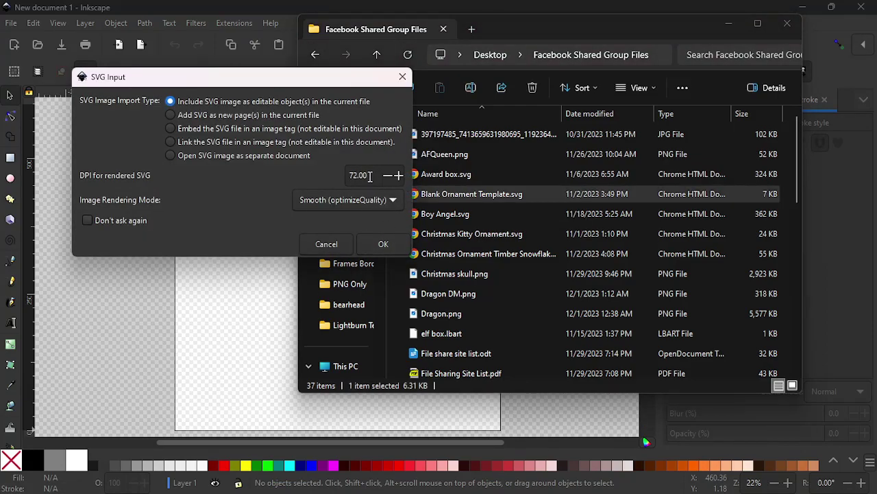
left_click(375, 245)
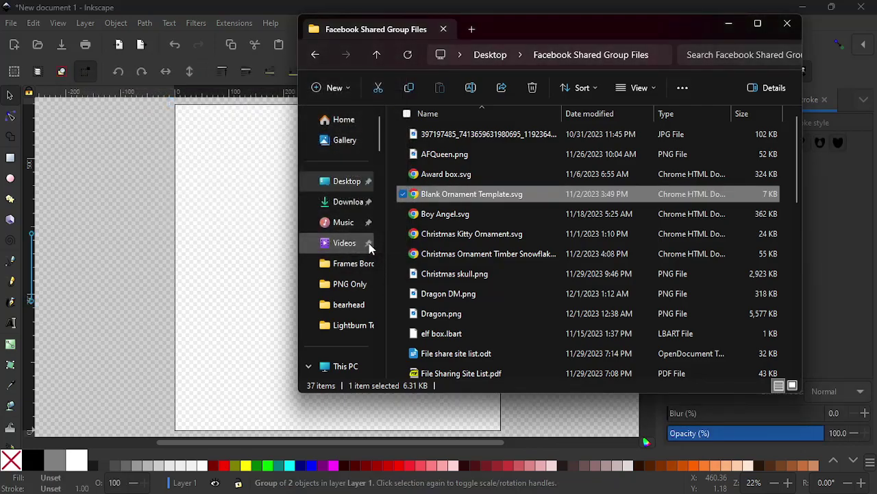
left_click(728, 22)
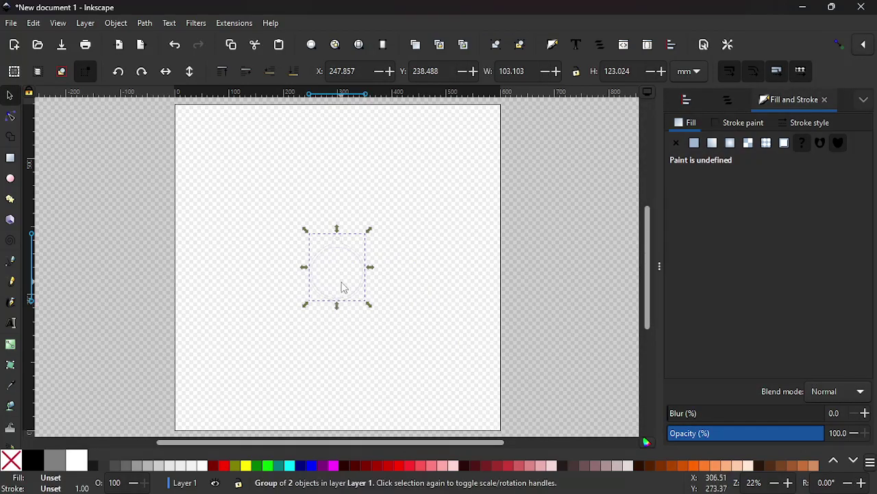
scroll(342, 287, "up", 3, "ctrl")
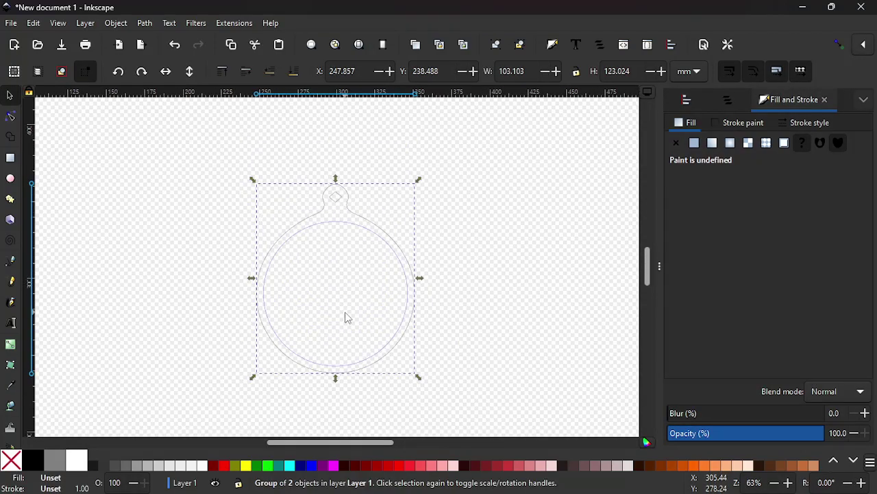
scroll(347, 318, "up", 1, "ctrl")
Check the coach ornament reference photo in Chrome, and return to the Inkscape document.
mouse_move(510, 488)
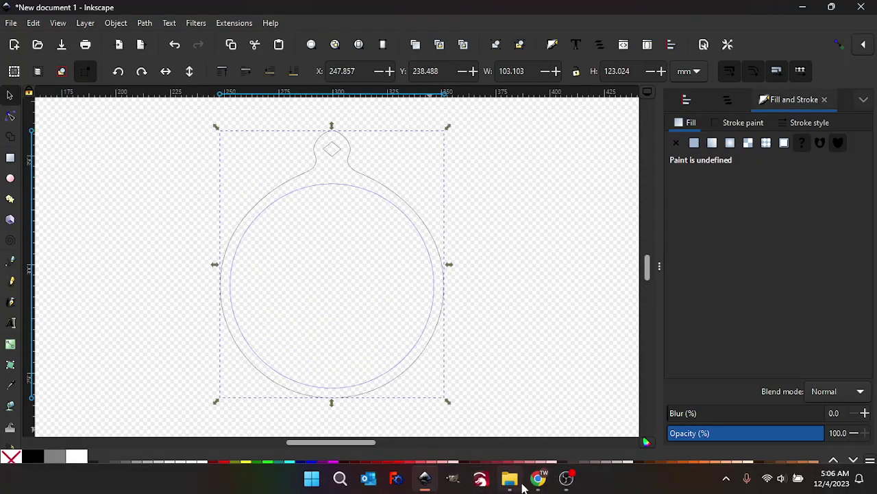
left_click(539, 479)
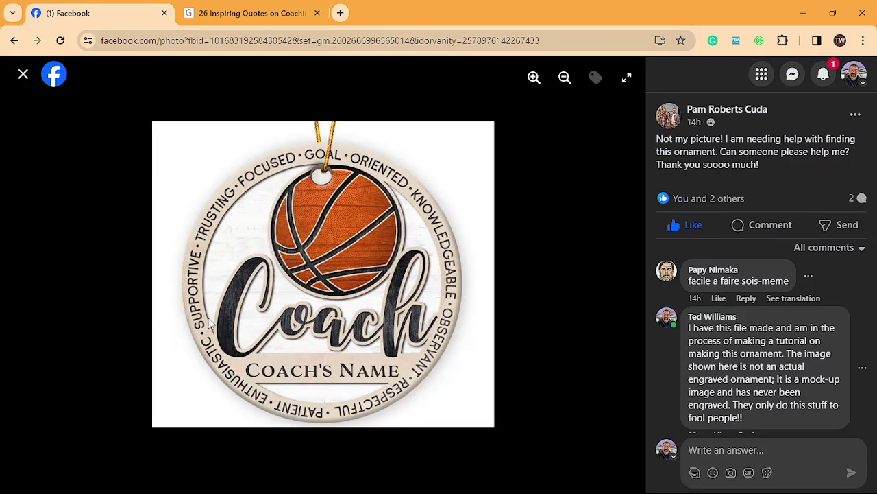
mouse_move(439, 488)
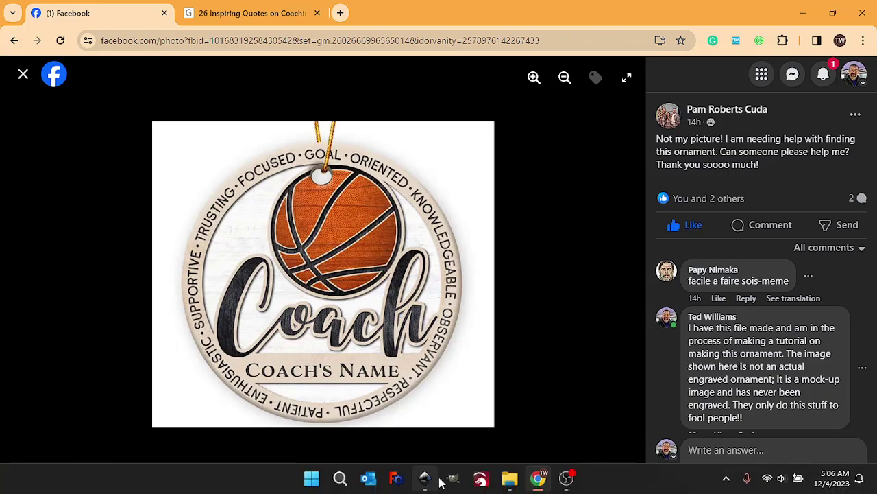
left_click(425, 485)
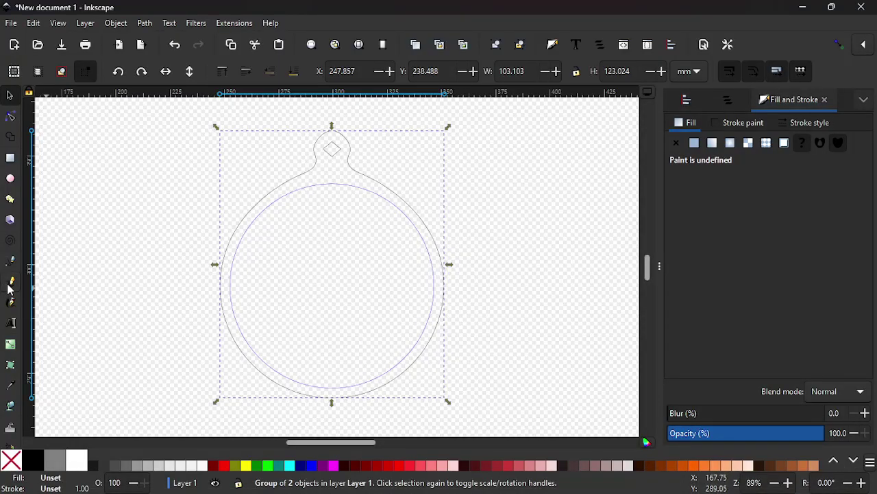
Draw a sharp-cornered rectangle about 71 mm wide and 27.5 mm high beside the lower part of the ornament.
left_click(10, 159)
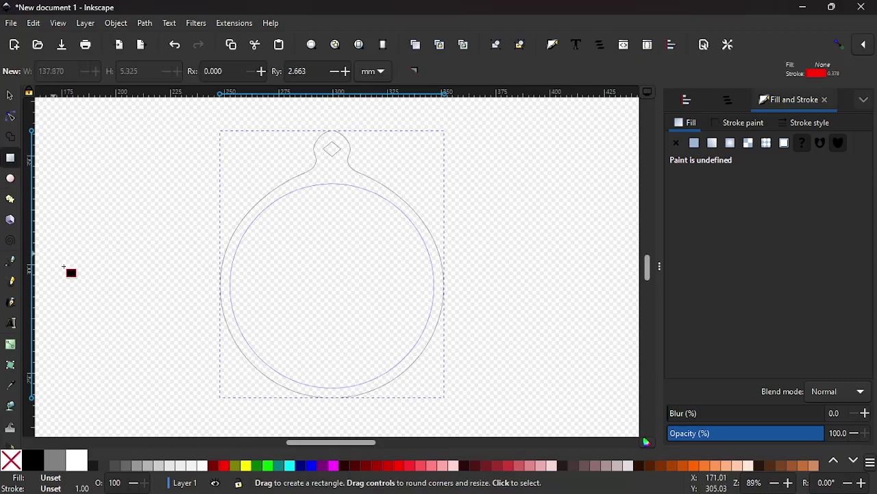
left_click_drag(65, 301, 220, 360)
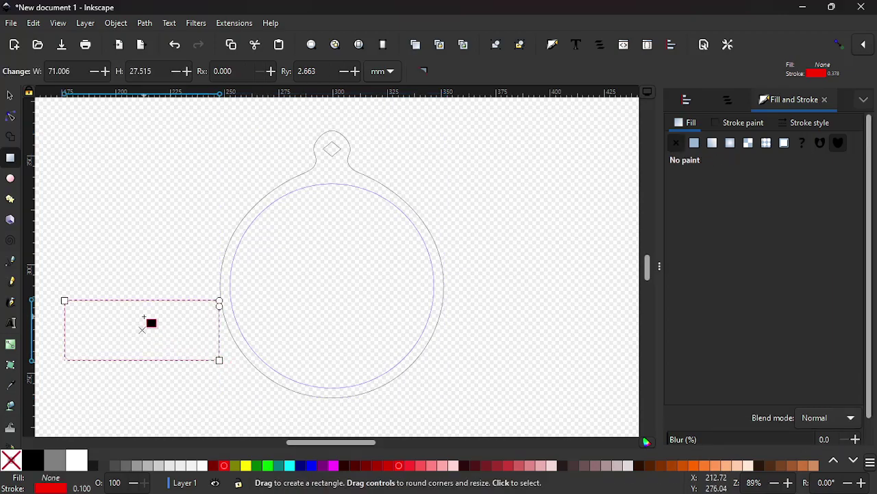
left_click(424, 71)
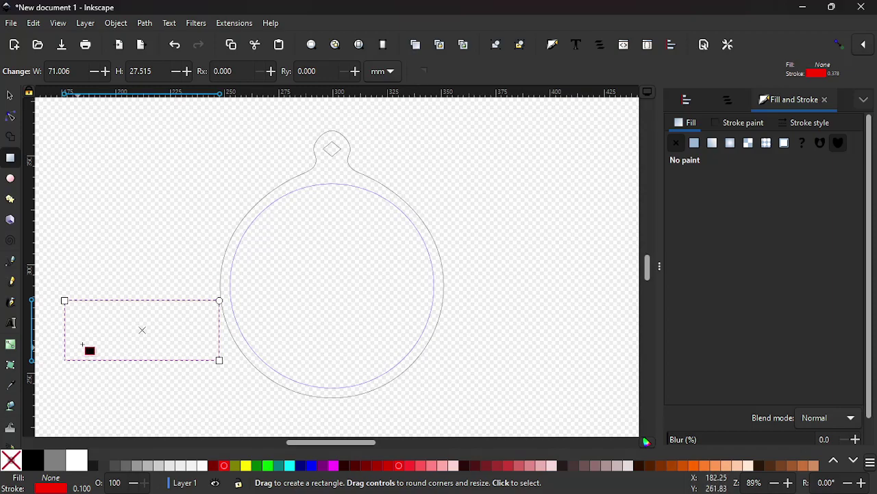
Set the rectangle's height to 20 mm, leaving its width unlocked.
left_click(10, 96)
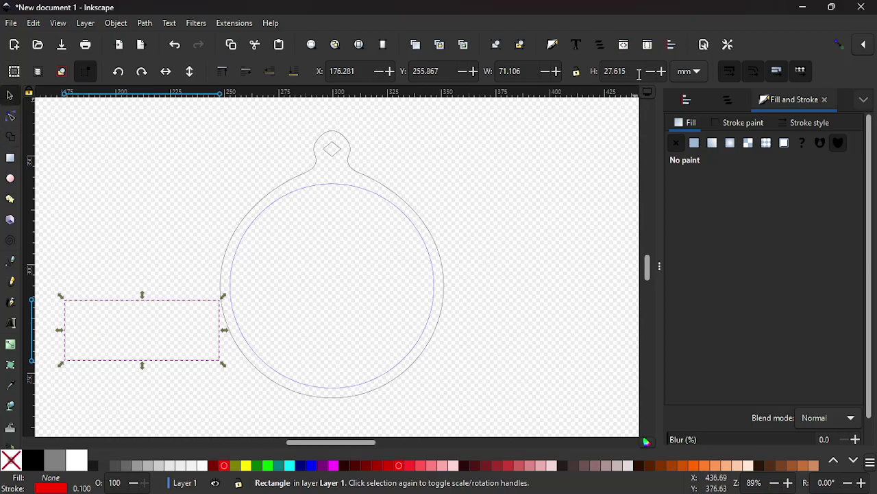
left_click(636, 73)
type("20")
key("Return")
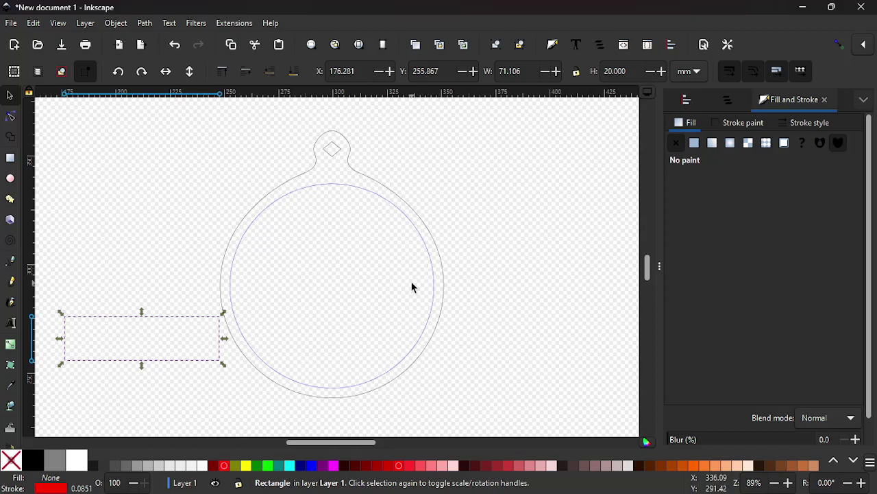
Center the rectangle horizontally on the ornament template, aligning relative to the last selected object.
key("shift")
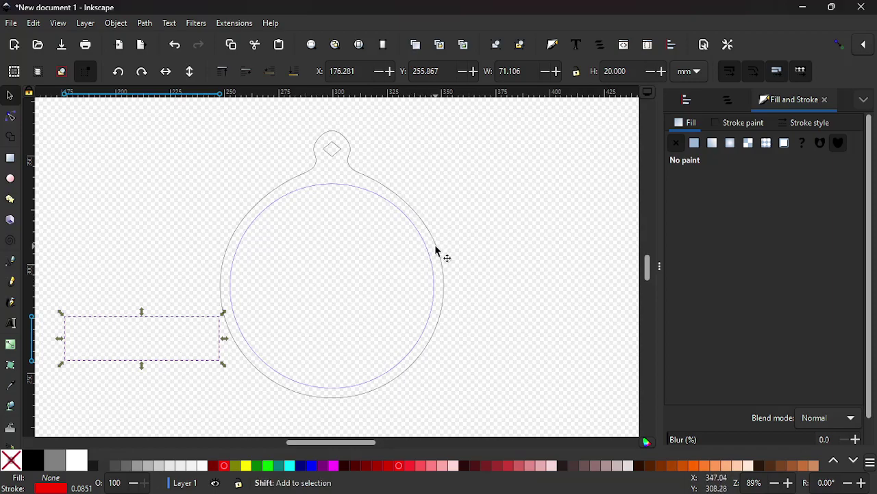
left_click(437, 249, "shift")
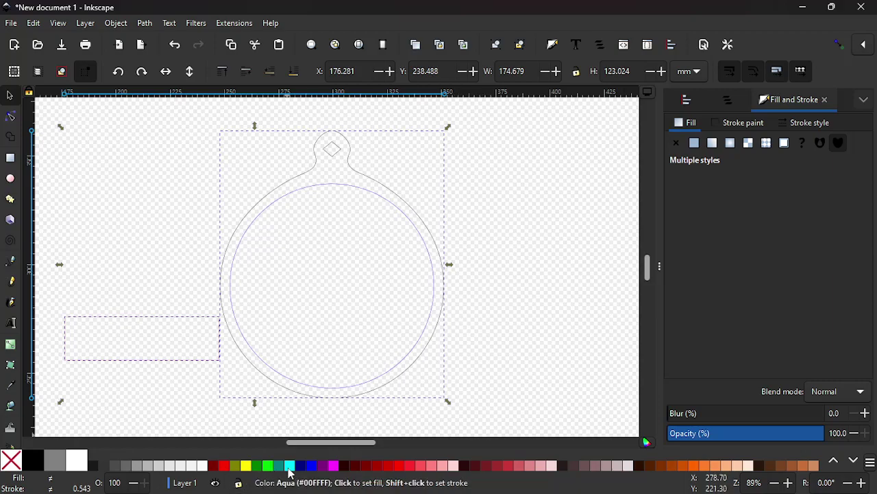
left_click(688, 102)
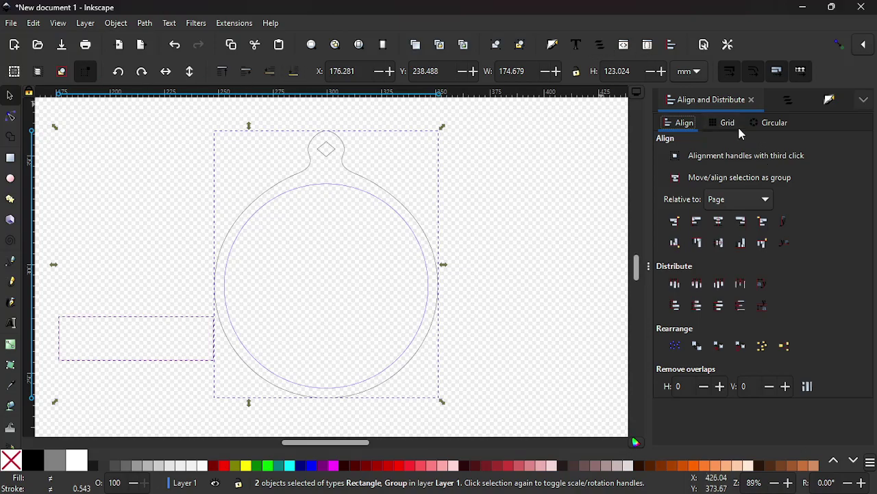
left_click(737, 200)
left_click(725, 126)
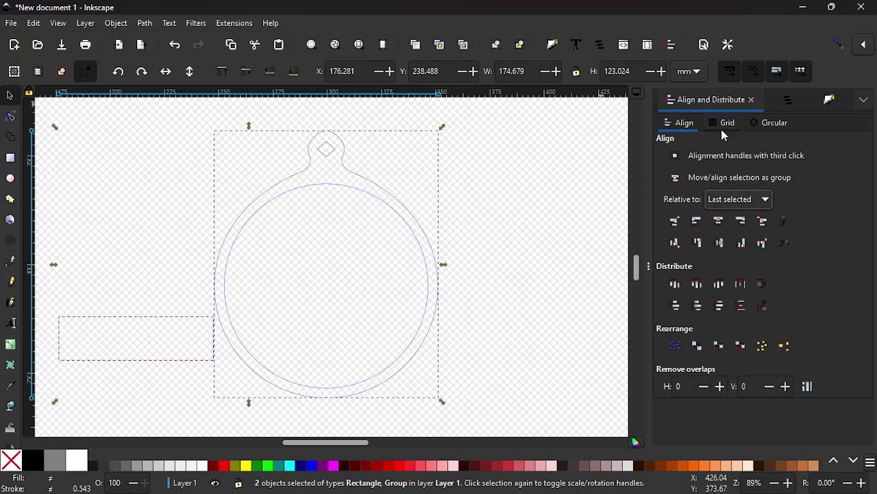
left_click(507, 292)
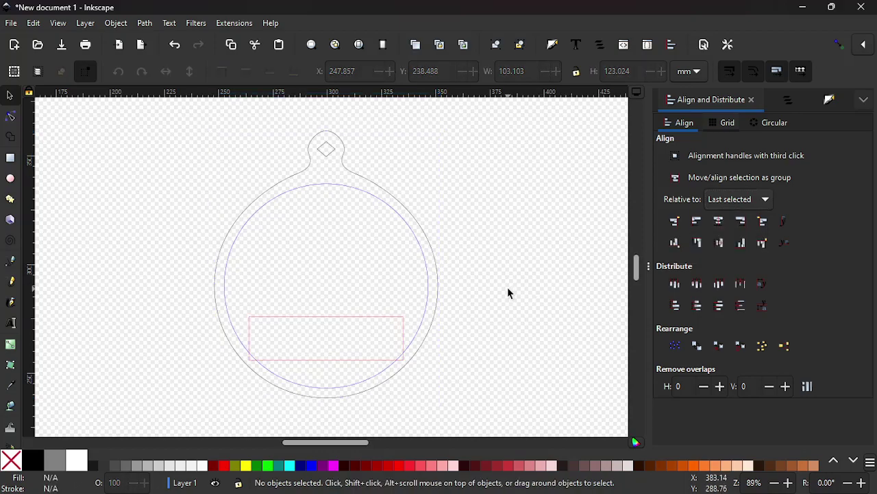
Widen the rectangle symmetrically to about 136 mm so it spans past the ornament, and move it down 5 mm.
left_click(346, 317)
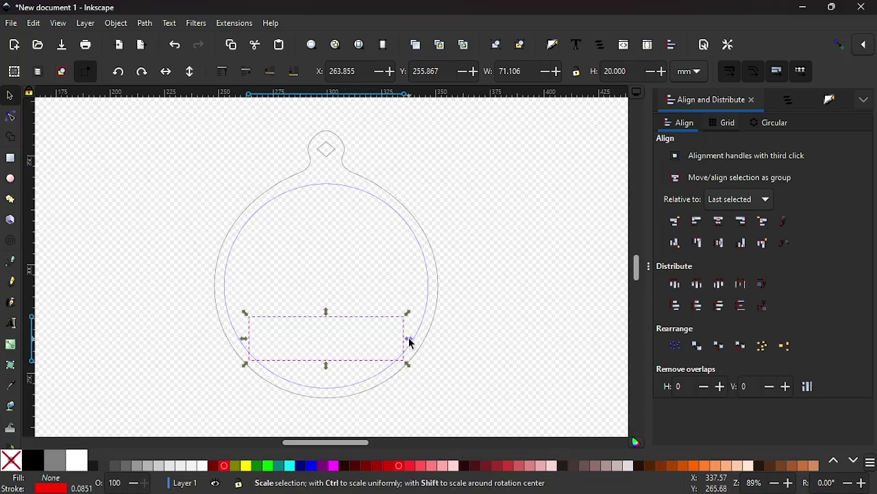
left_click_drag(409, 342, 478, 346)
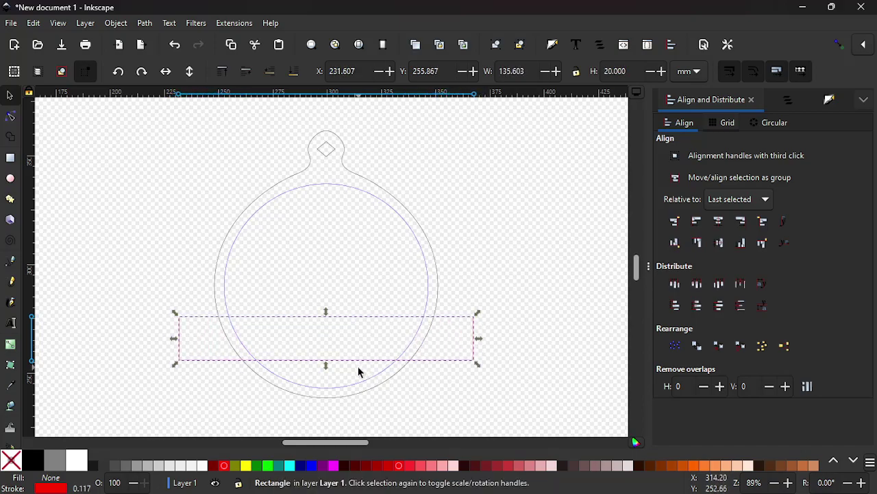
scroll(354, 387, "up", 2)
scroll(344, 364, "down", 2)
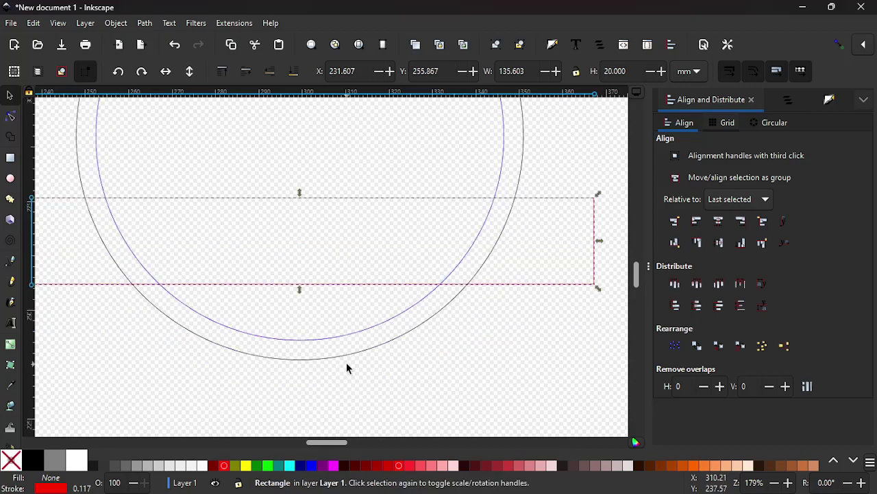
left_click(335, 288)
left_click(335, 288)
key("Down")
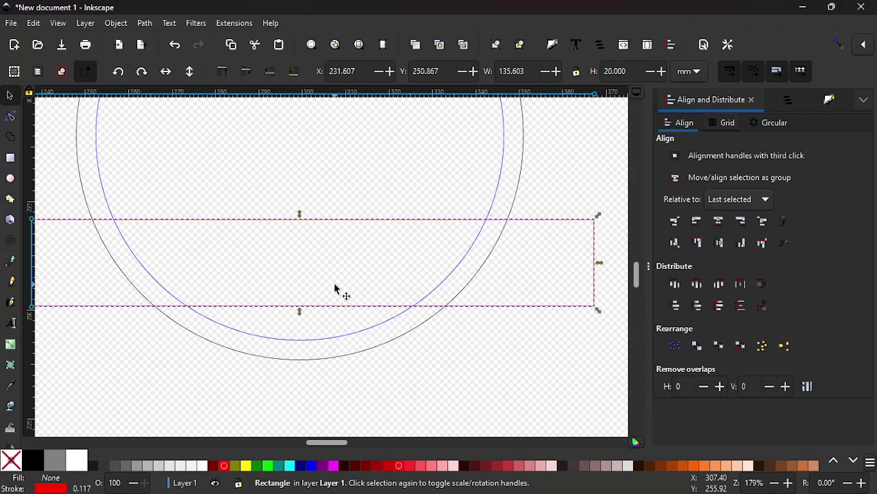
scroll(311, 273, "down", 3)
left_click_drag(262, 320, 280, 355)
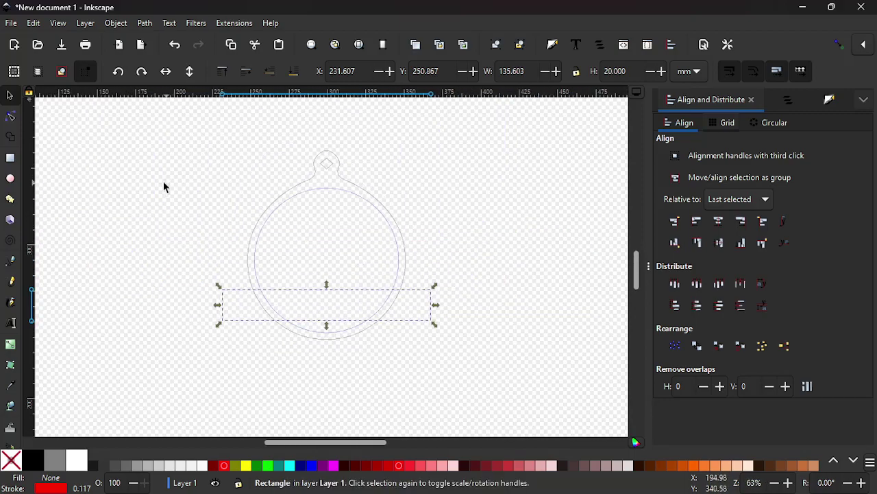
Load the ornament template and rectangle into the Shape Builder and delete the circle's interior above the band.
left_click(157, 227)
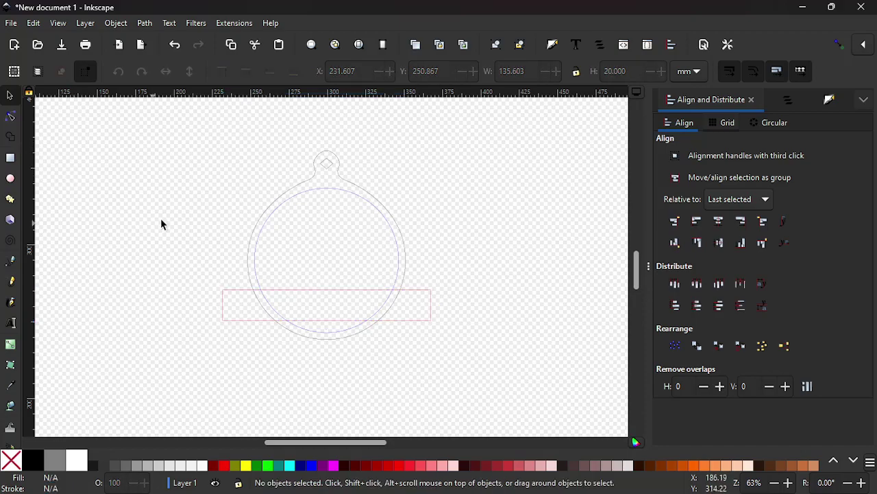
left_click_drag(177, 138, 469, 398)
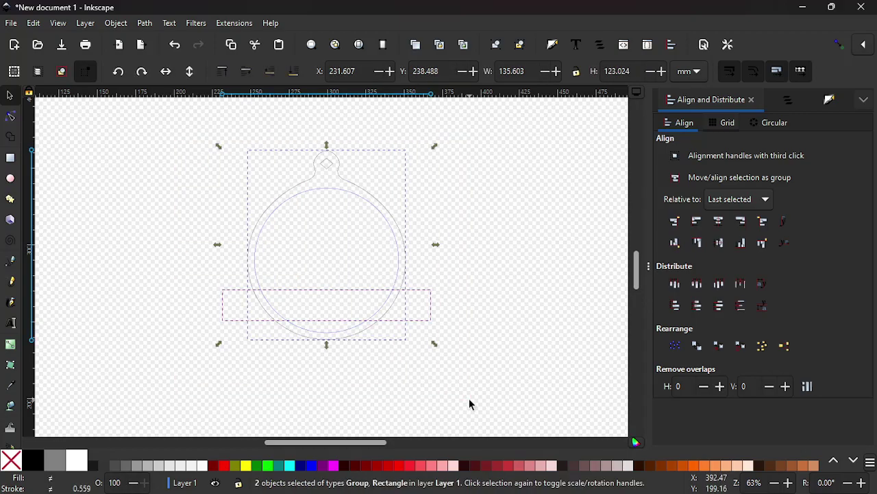
left_click(10, 137)
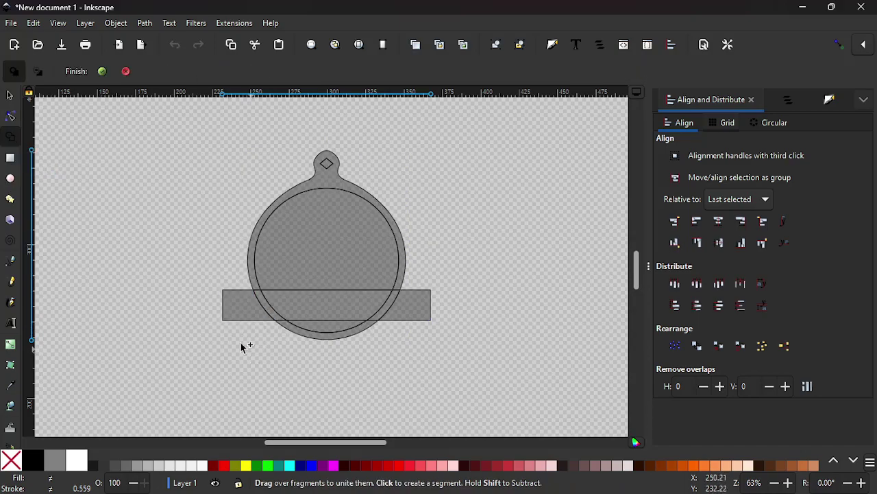
left_click(39, 72)
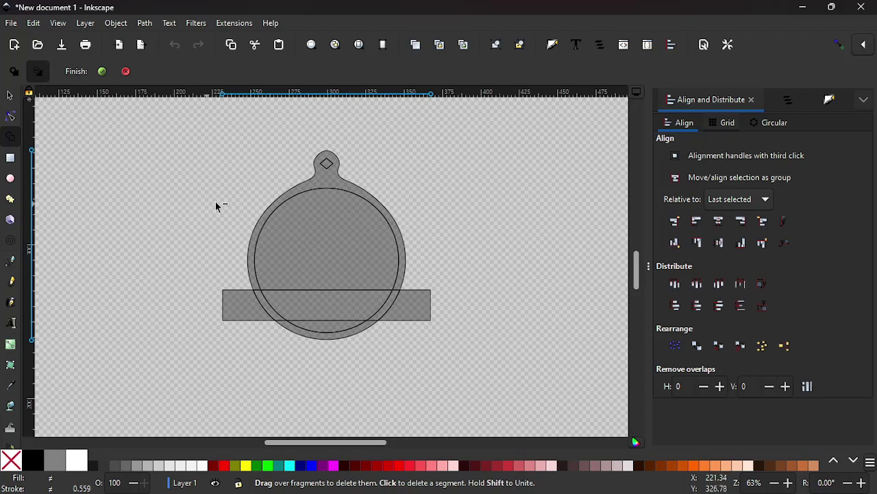
left_click(341, 244)
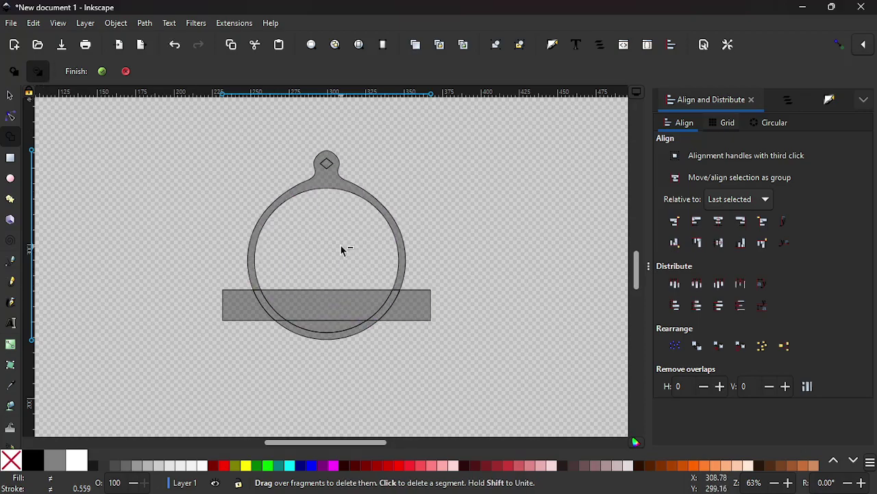
Delete the interior fragment below the band, both rectangle ends outside the ring, and the diamond-shaped hanging hole.
scroll(340, 244, "up", 3)
scroll(340, 244, "down", 2)
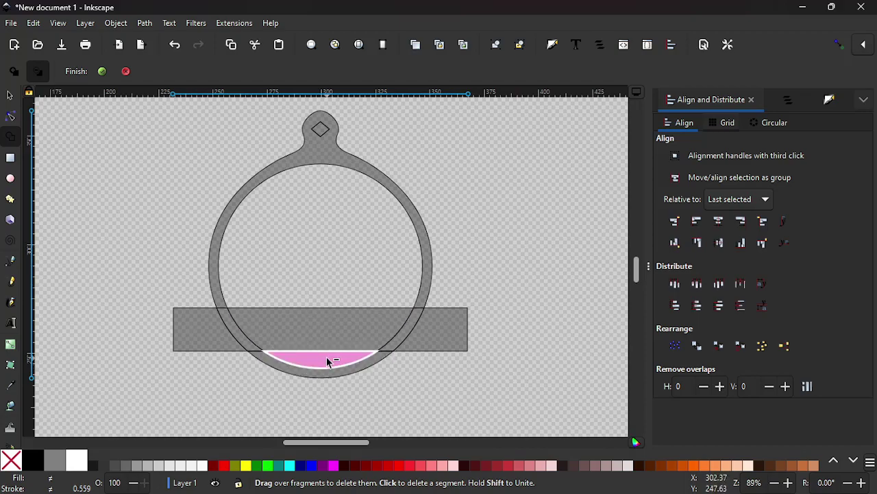
left_click(326, 357)
left_click(436, 332)
left_click(204, 341)
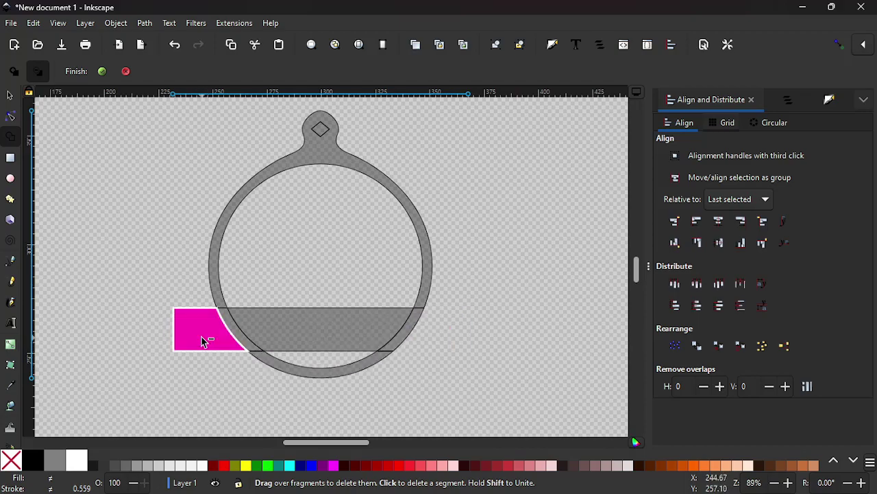
left_click(319, 129)
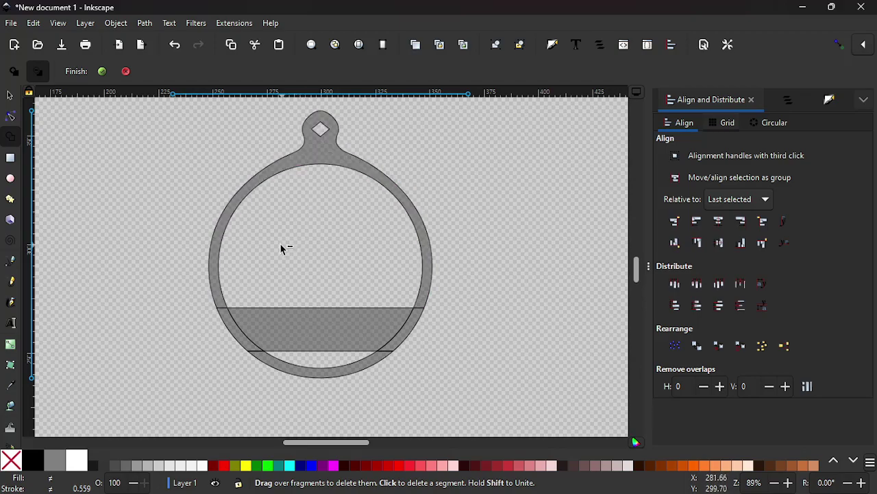
Unite the band and its side fragments with the ring and hanger into one shape, and apply the Shape Builder result.
left_click(15, 72)
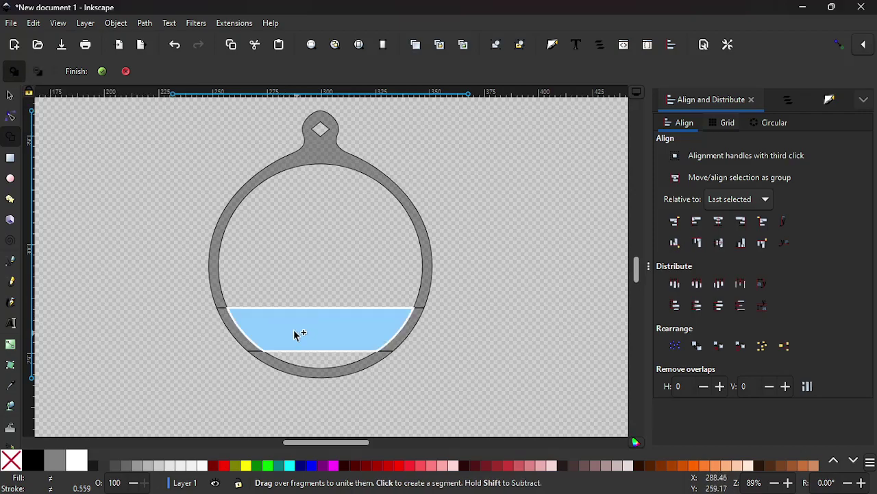
left_click(253, 322)
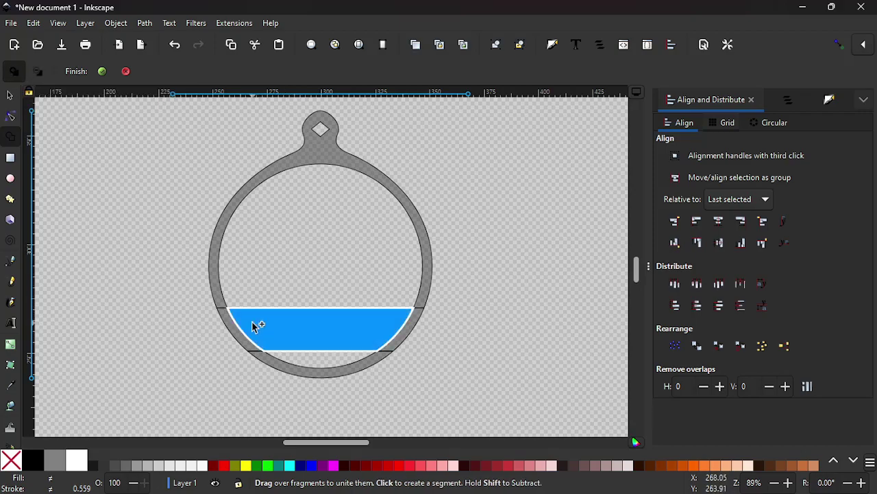
mouse_move(246, 320)
left_mouse_down()
mouse_move(225, 307)
mouse_move(255, 351)
mouse_move(258, 330)
left_mouse_up()
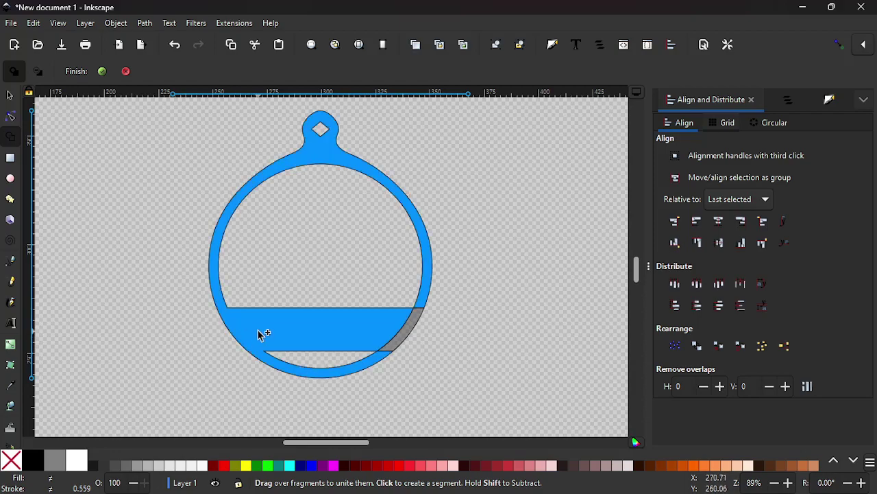
left_click(404, 327)
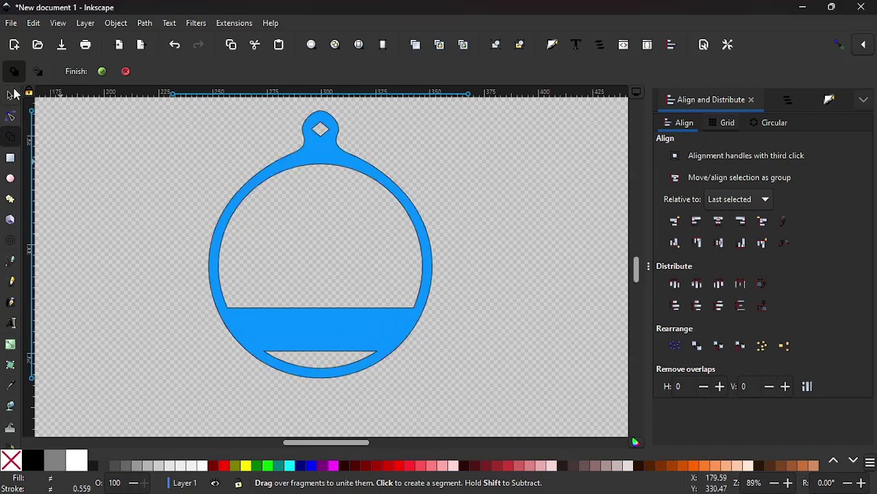
left_click(101, 72)
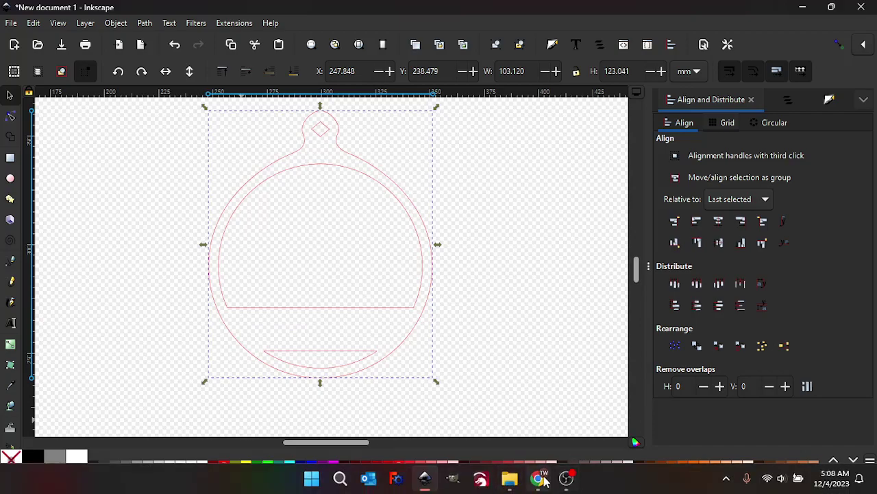
Switch to Chrome to check the reference picture of the coach ornament, and return to Inkscape.
left_click(540, 478)
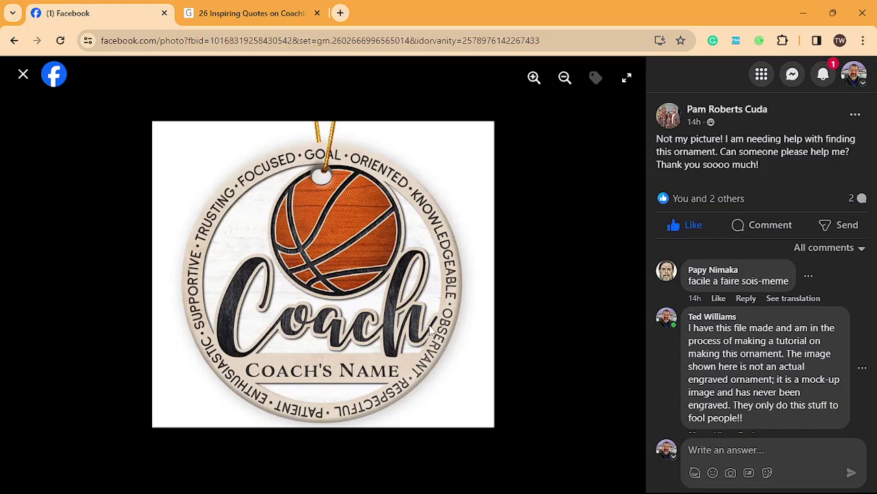
mouse_move(478, 470)
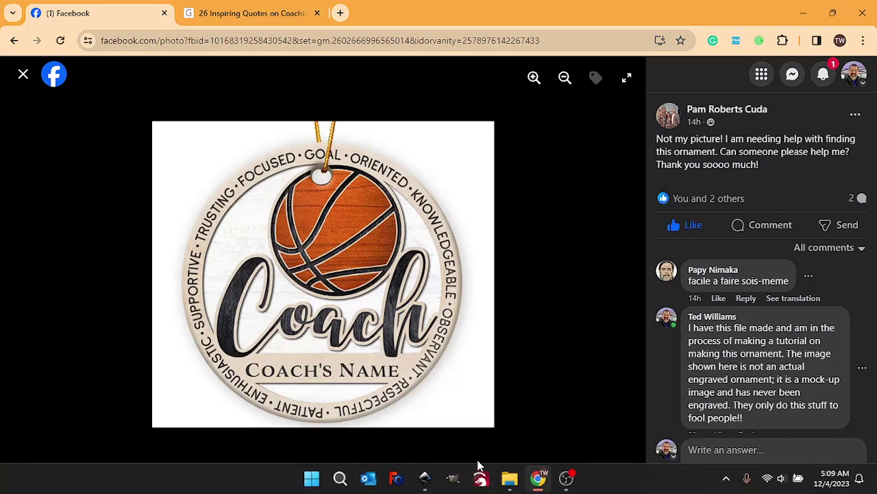
left_click(425, 478)
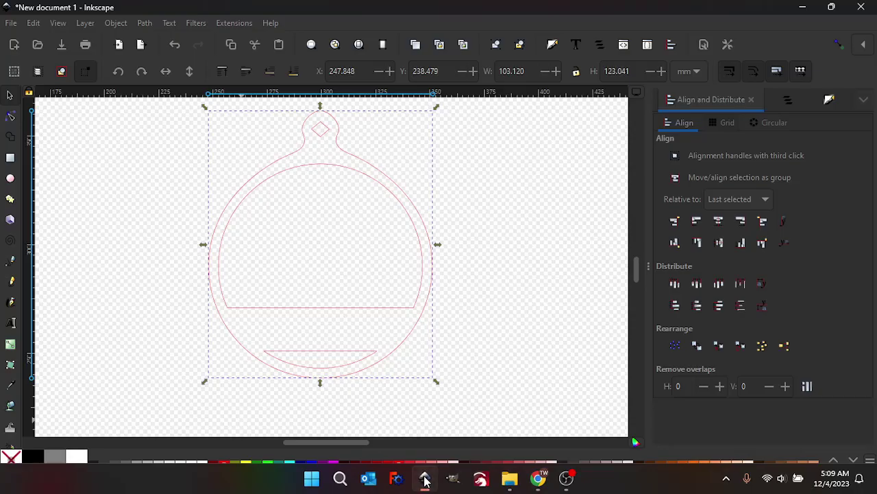
Add the text "Coach" in the Maghrib font at 5.08 cm in the empty area beside the ornament.
left_click_drag(128, 330, 288, 338)
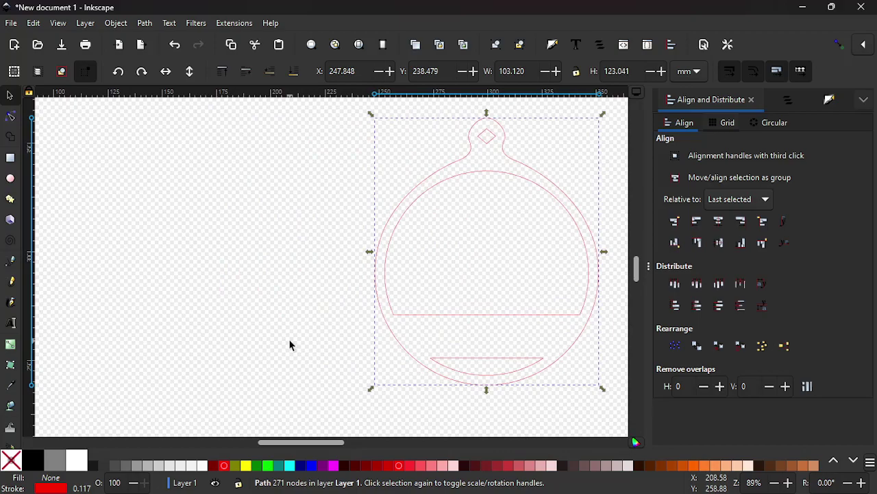
left_click(11, 324)
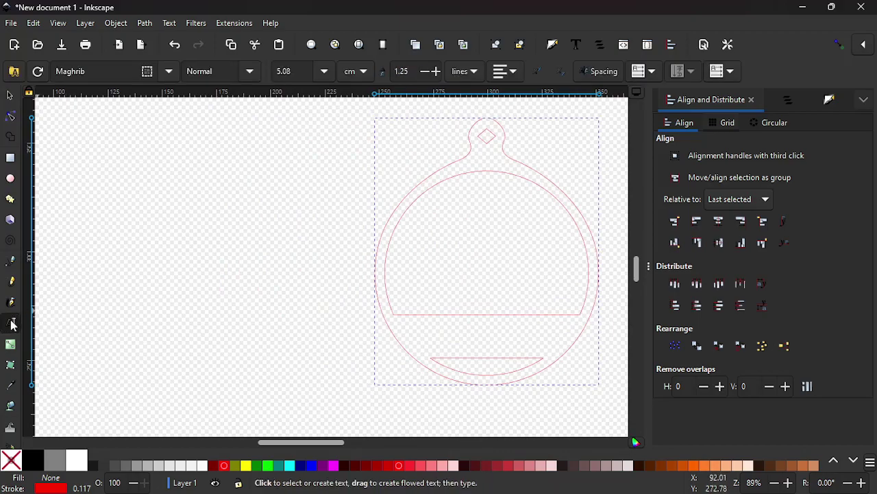
left_click(88, 332)
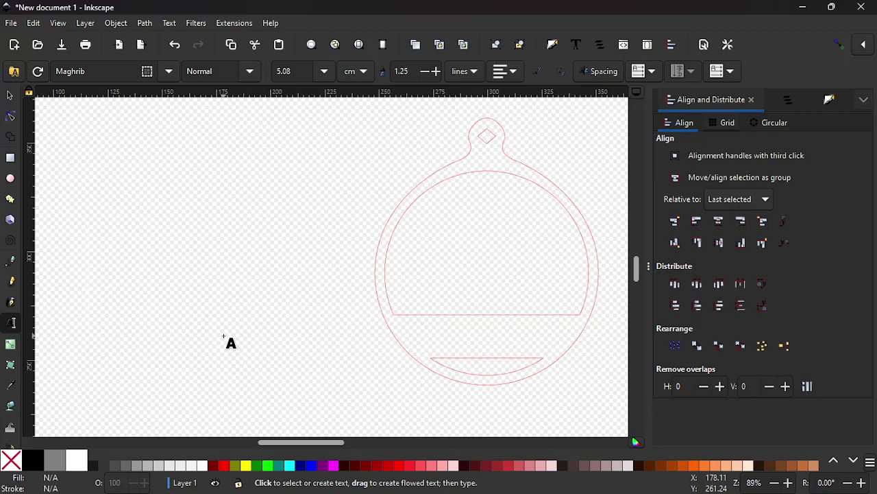
type("Coach")
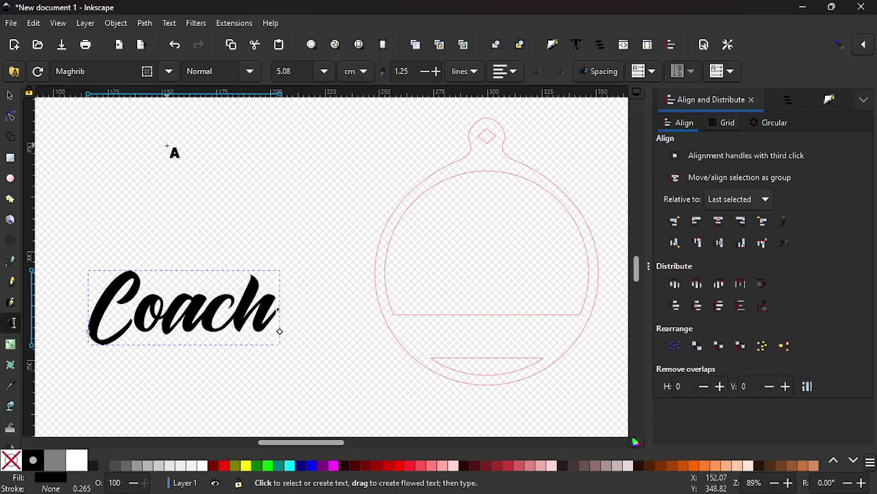
Move the Coach text closer to the ornament and center it horizontally and vertically on the ornament shape.
left_click(7, 99)
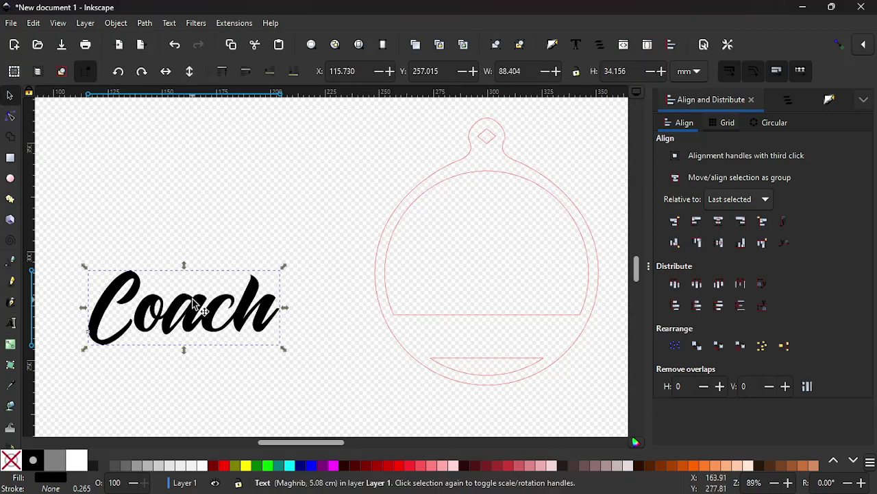
left_click_drag(194, 310, 277, 306)
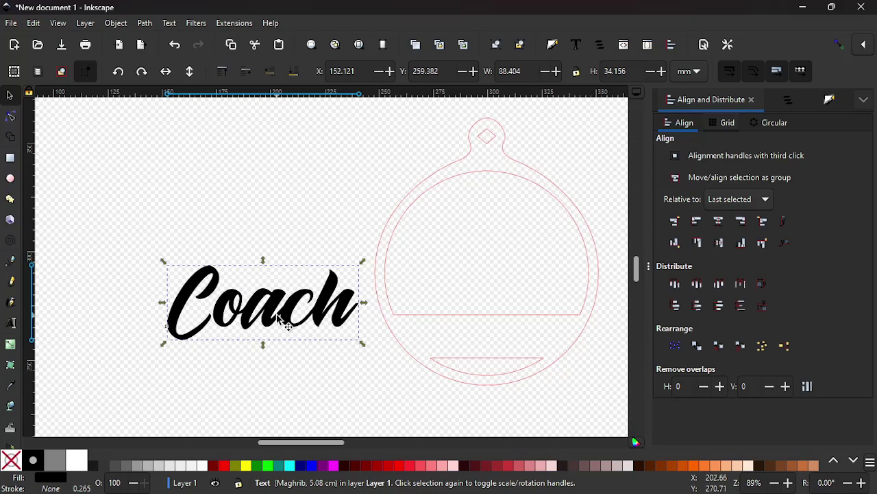
left_click(406, 215, "shift")
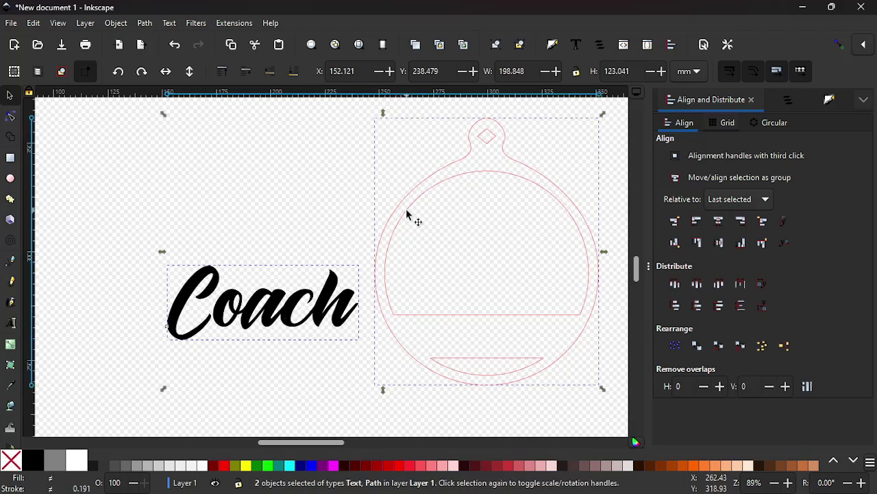
left_click(719, 222)
left_click(719, 243)
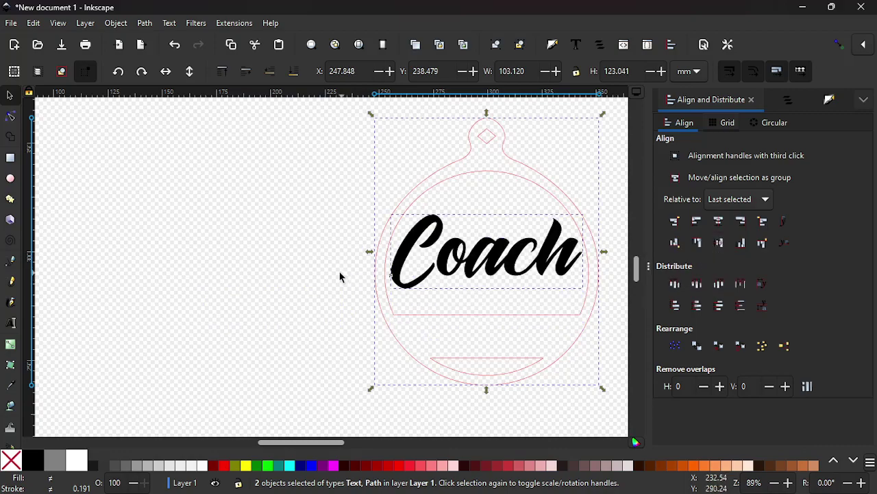
Rotate the Coach text a few degrees counterclockwise so it slopes upward toward the h.
left_click(313, 274)
left_click_drag(439, 306, 340, 302)
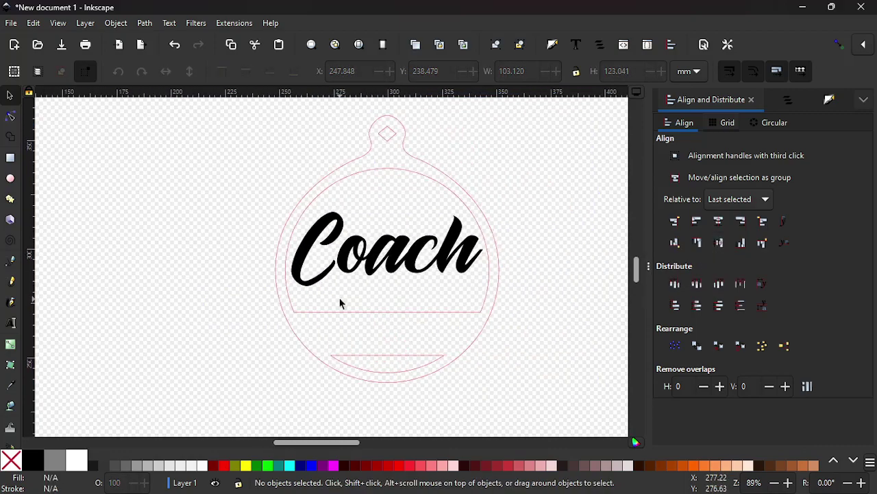
left_click(392, 259)
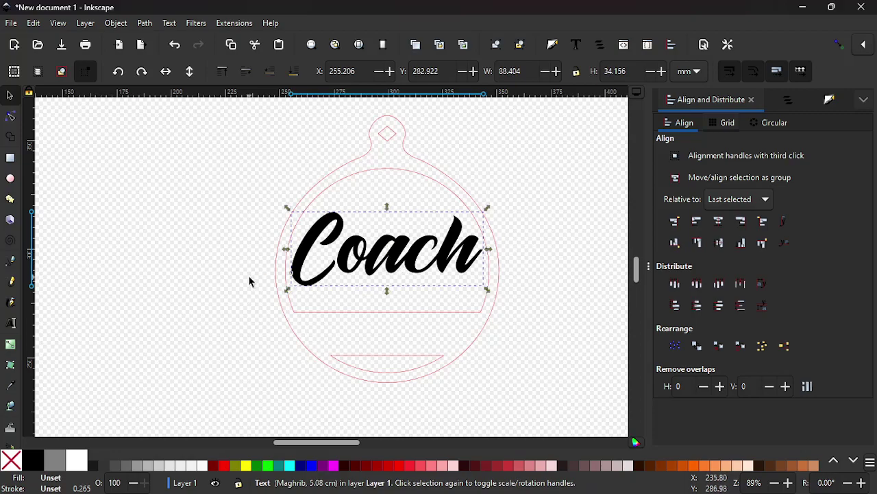
left_click(249, 280)
left_click(394, 267)
left_click(393, 264)
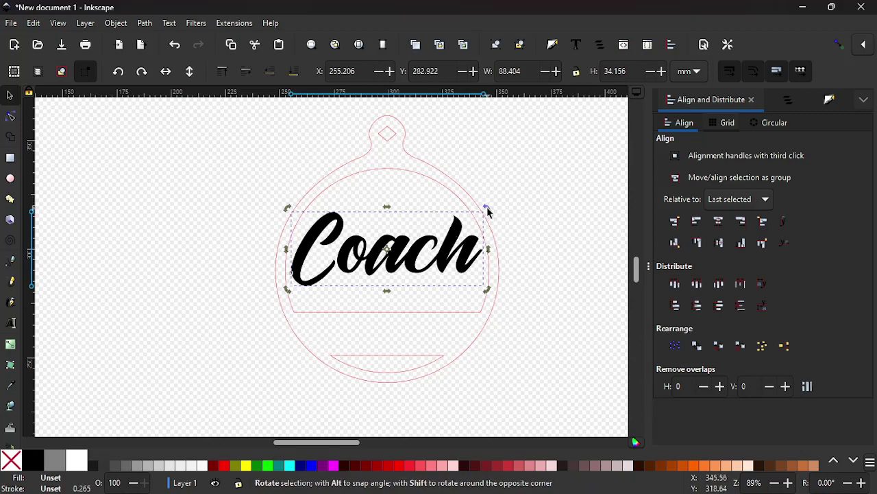
mouse_move(487, 212)
left_mouse_down()
mouse_move(484, 195)
mouse_move(483, 203)
left_mouse_up()
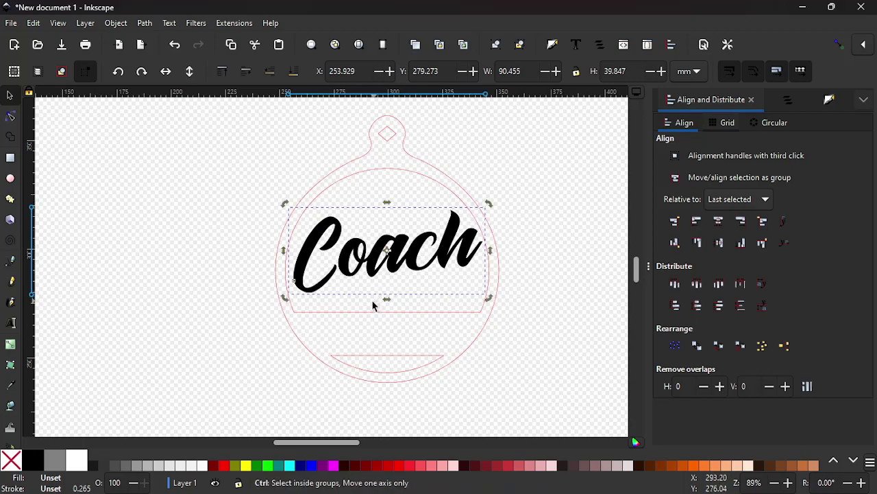
Move the rotated Coach text straight down about 11 mm so the bottom of the C overlaps the name band.
scroll(370, 314, "up", 1)
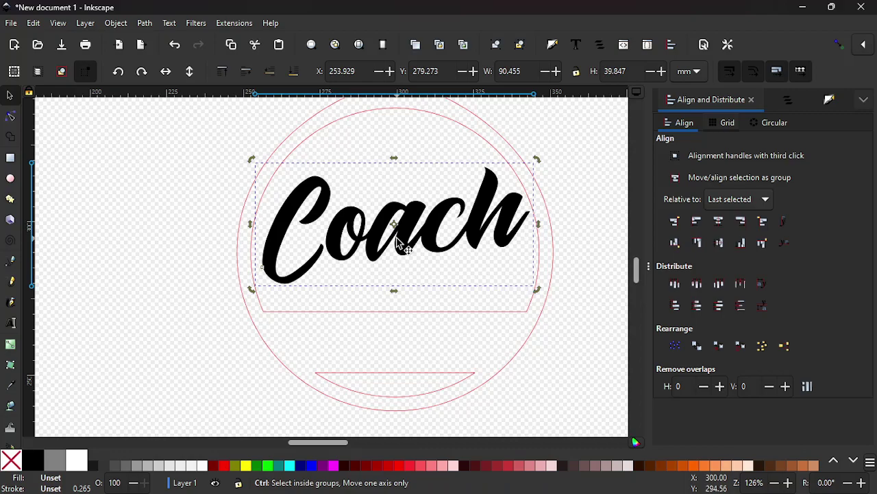
left_click_drag(405, 244, 391, 290)
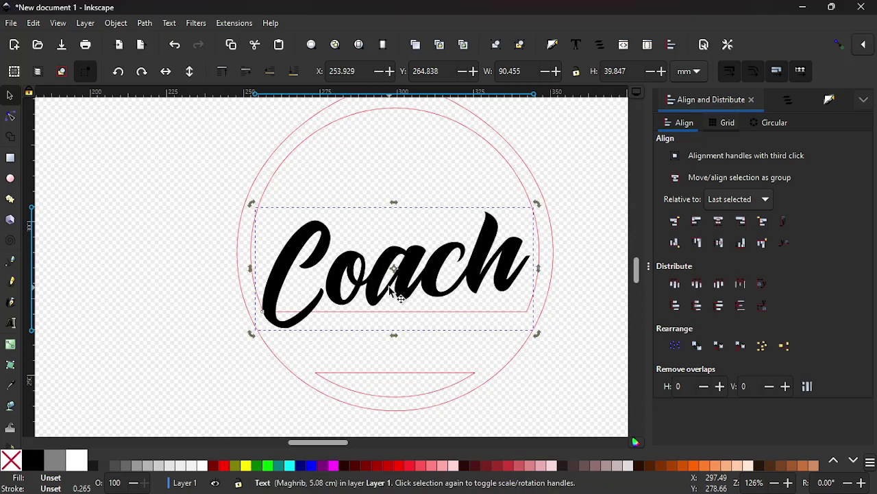
left_click_drag(390, 287, 391, 274)
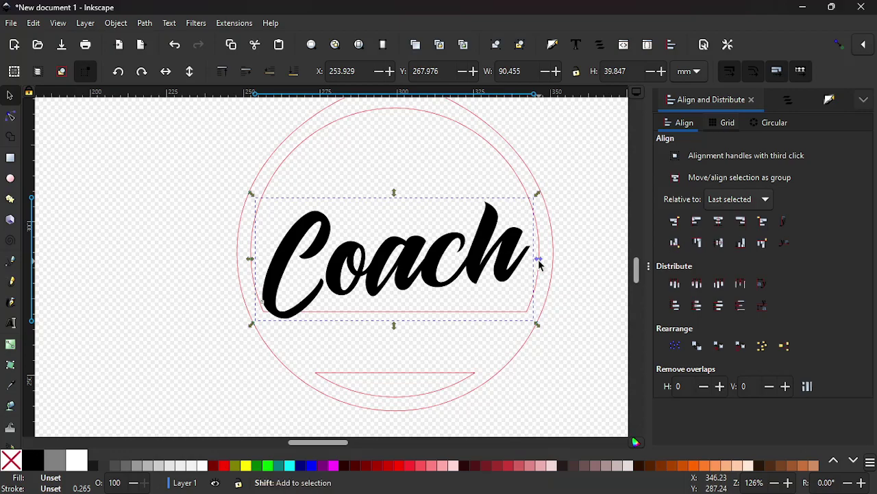
Widen the Coach text symmetrically to about 118 mm so it extends past the ring, and move it down about 8 mm.
left_click_drag(541, 261, 583, 261)
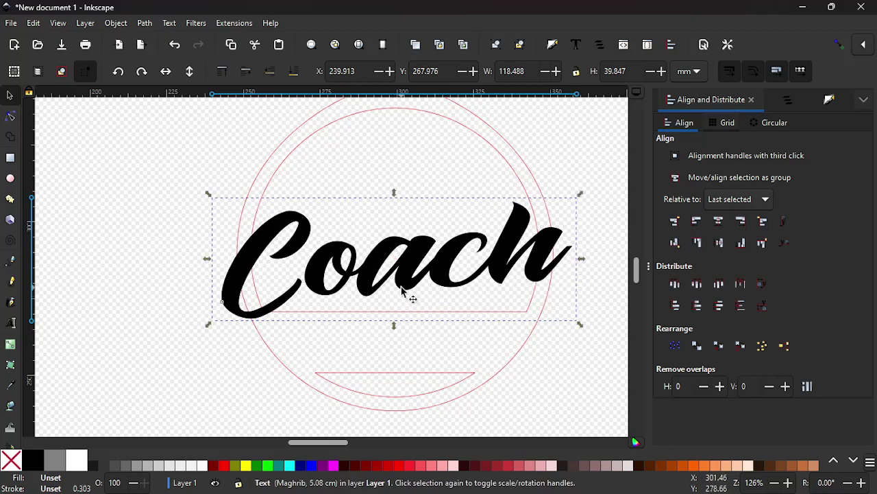
key("ctrl")
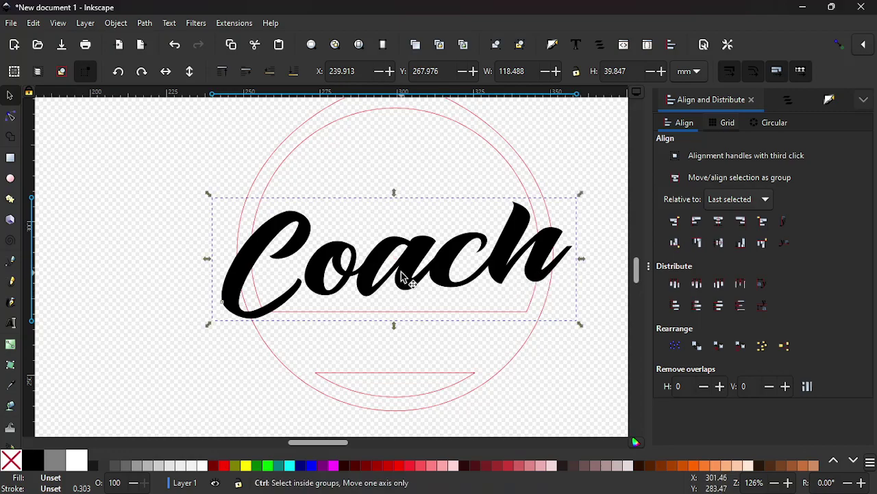
left_click_drag(401, 276, 401, 301)
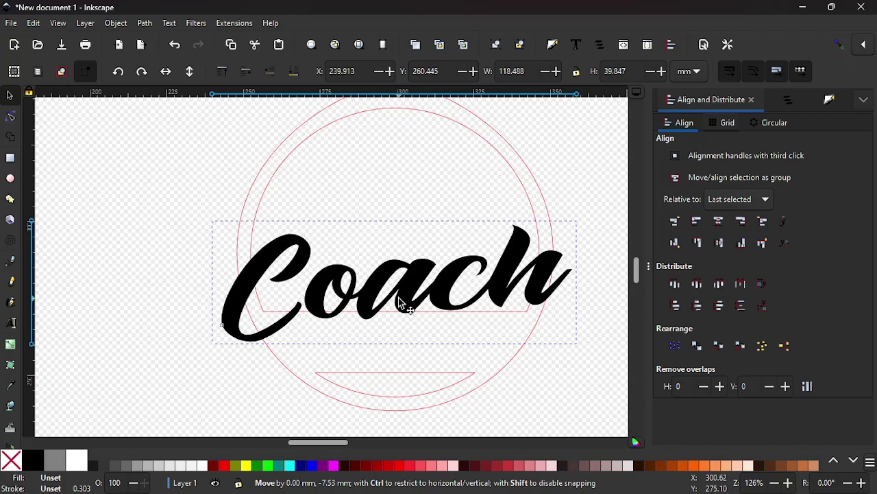
left_click_drag(399, 300, 400, 303)
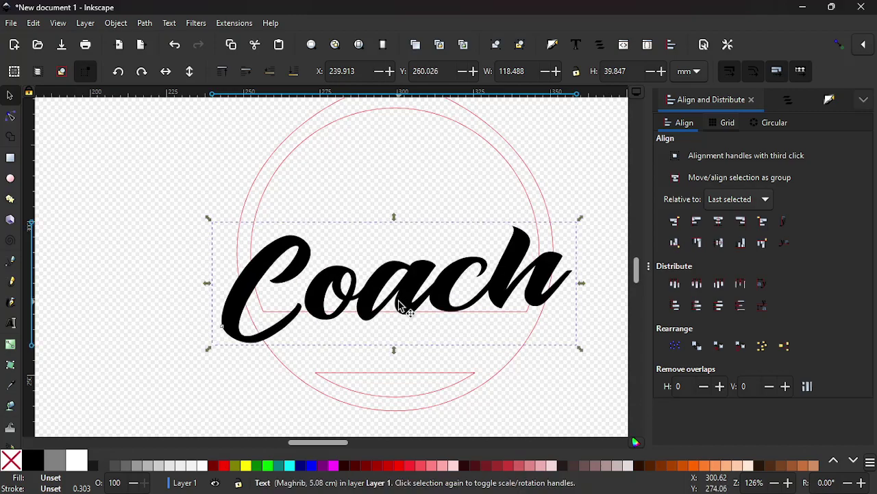
Duplicate the Coach text as a red-filled copy and send it to the bottom of the stacking order.
scroll(400, 303, "down", 1, "ctrl")
scroll(400, 302, "down", 1)
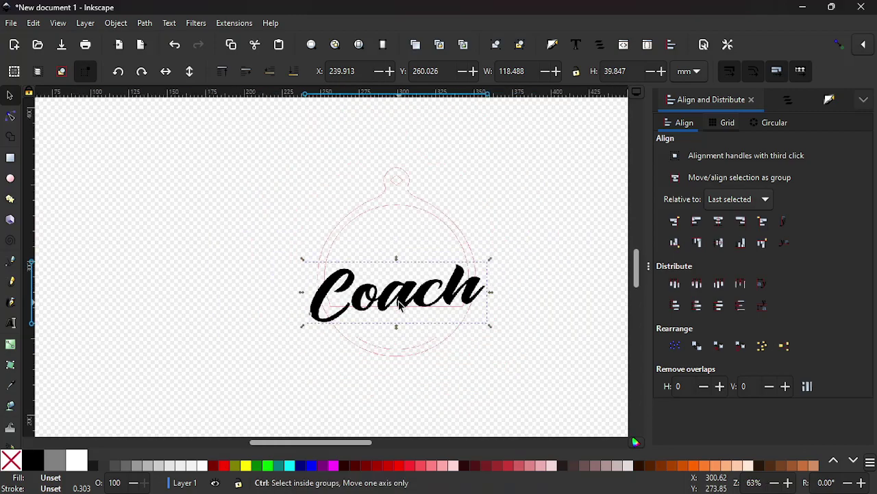
scroll(401, 307, "up", 1)
scroll(379, 329, "down", 1)
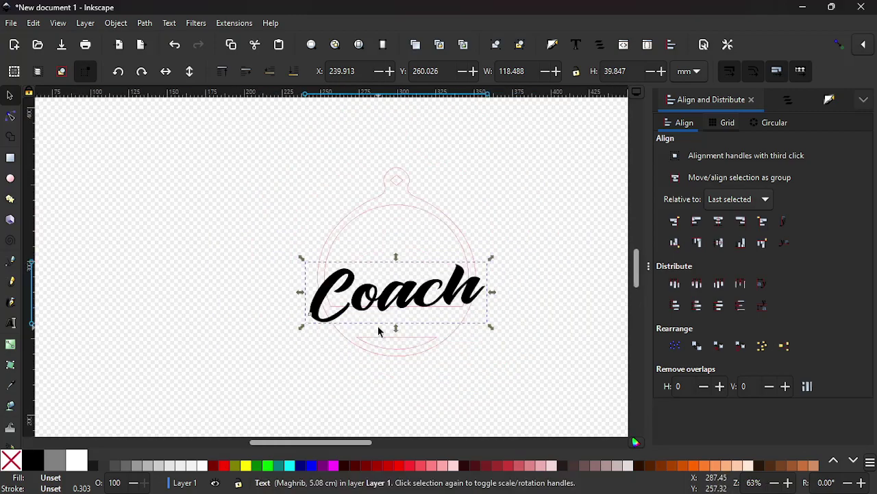
key("ctrl")
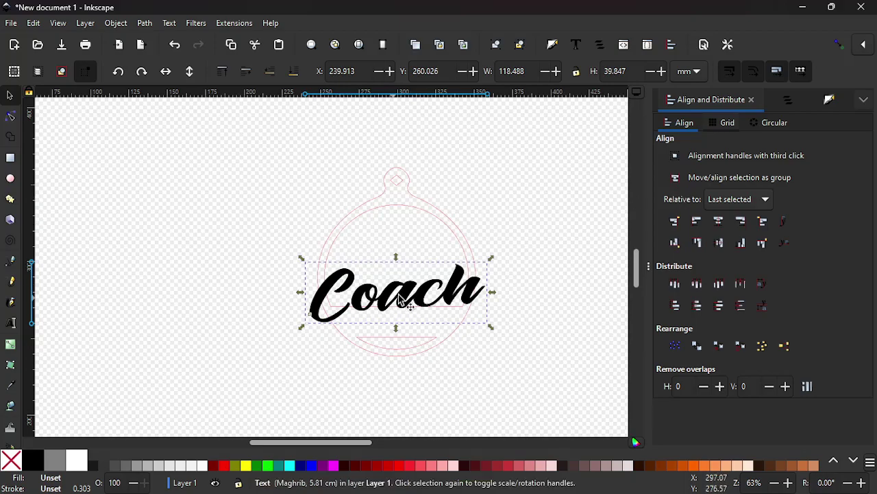
right_click(407, 296)
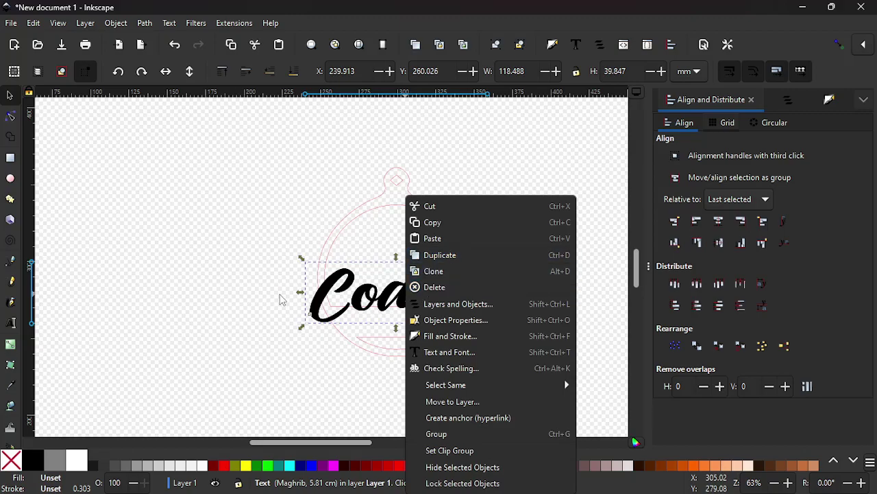
left_click(325, 294)
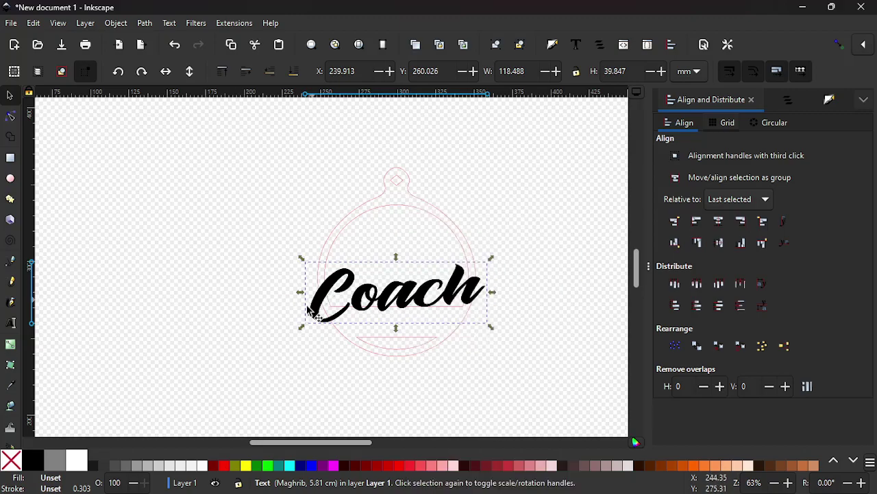
left_click(227, 468)
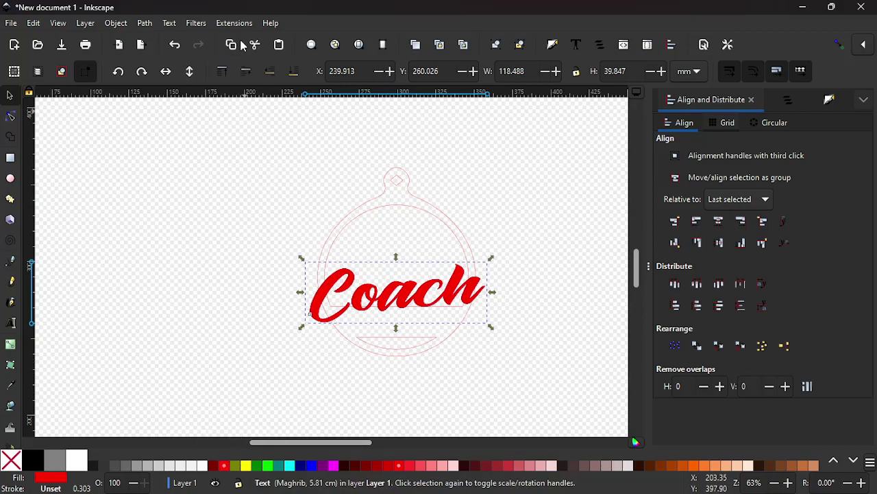
left_click(295, 72)
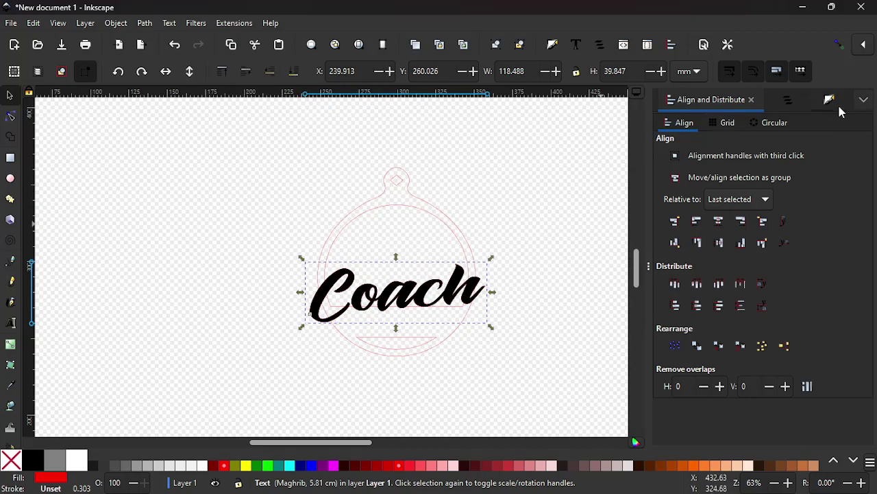
Convert the red Coach text copy to paths so that it accepts live path effects.
left_click(144, 24)
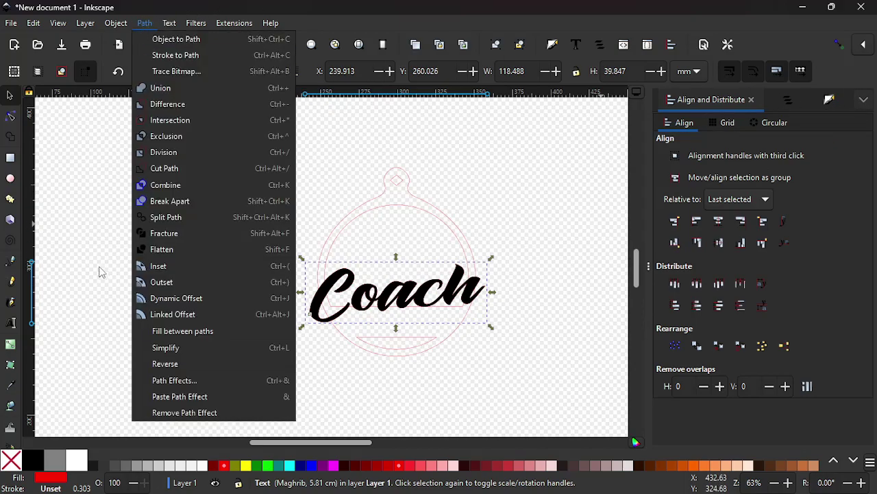
left_click(173, 381)
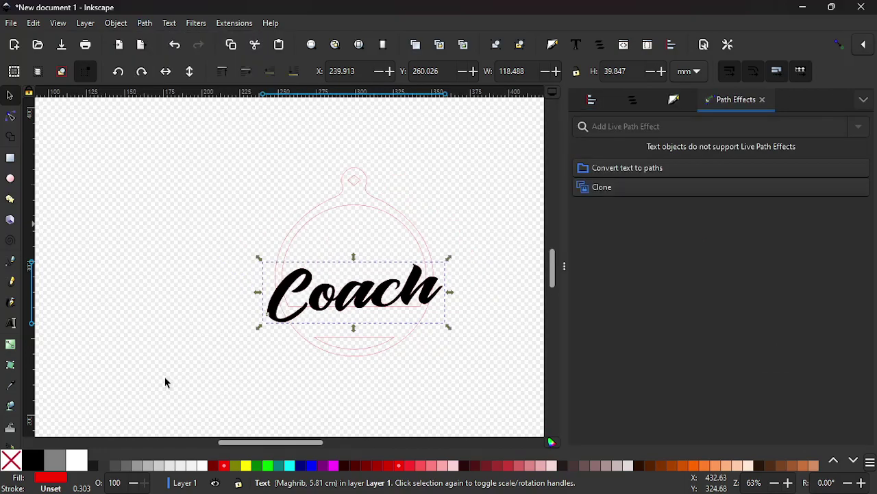
left_click(648, 169)
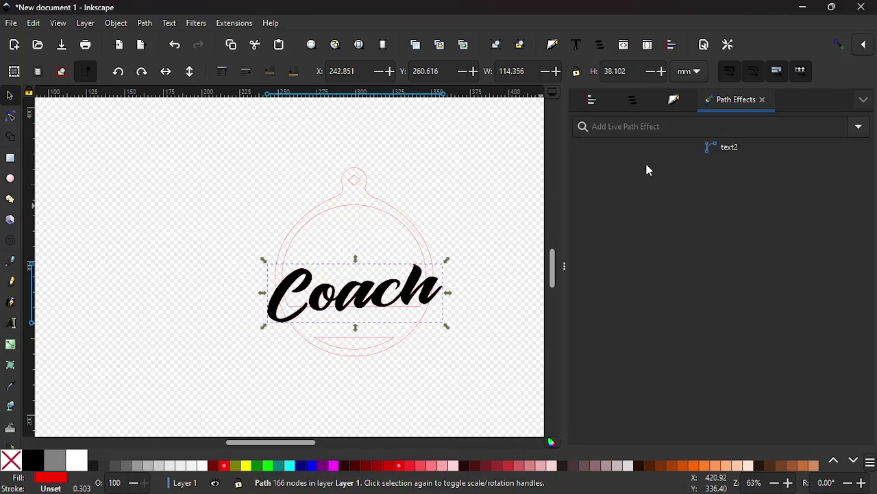
Apply an Offset path effect of 1.5 mm to the red Coach copy and convert the result to a plain path.
left_click(858, 129)
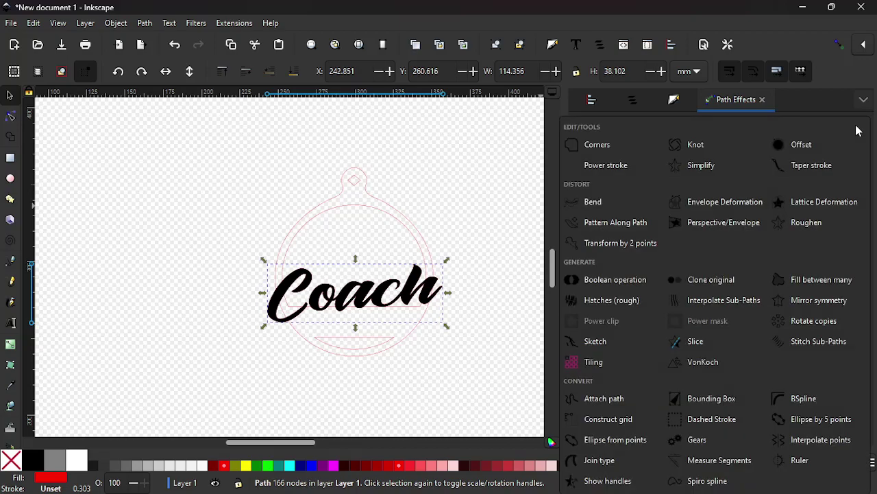
left_click(799, 146)
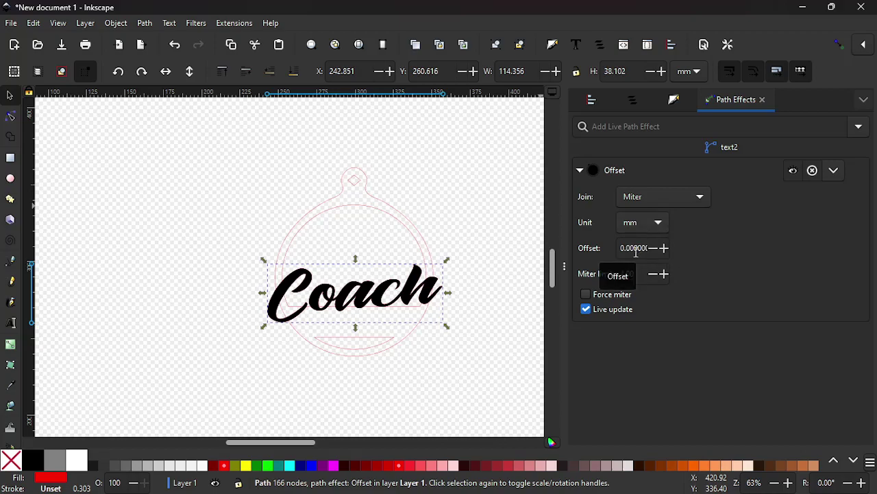
double_click(637, 248)
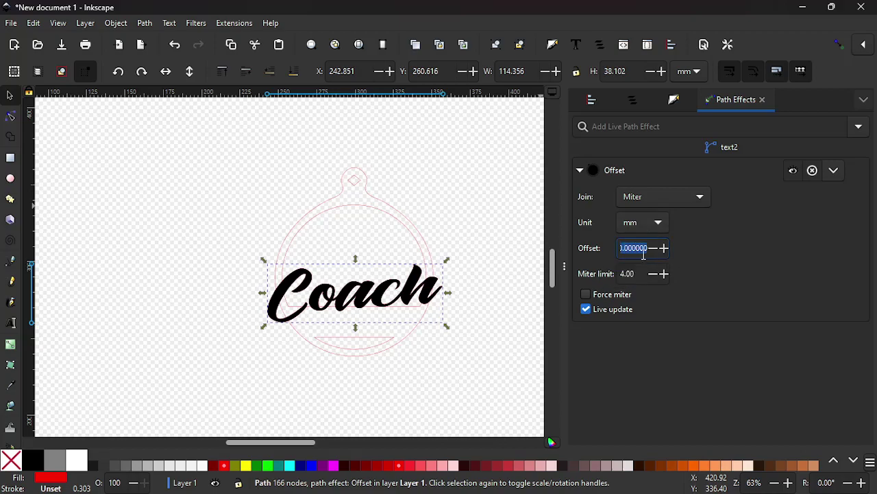
type("1.5")
key("Return")
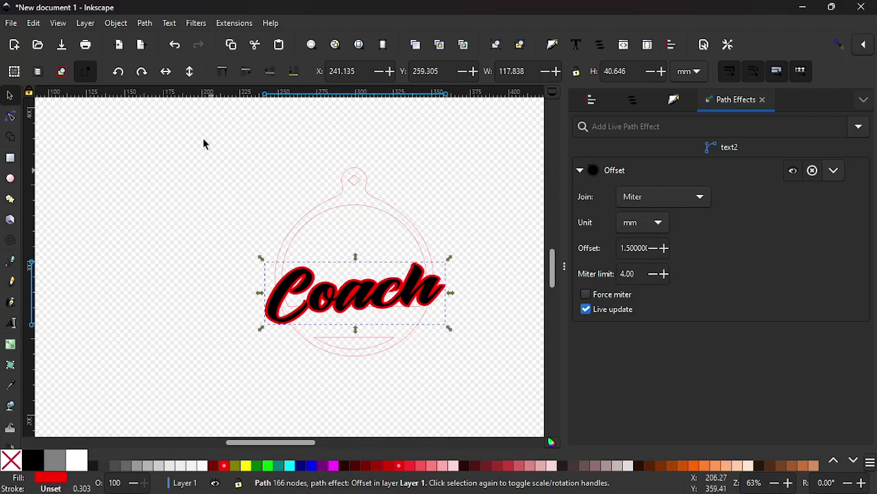
left_click(146, 23)
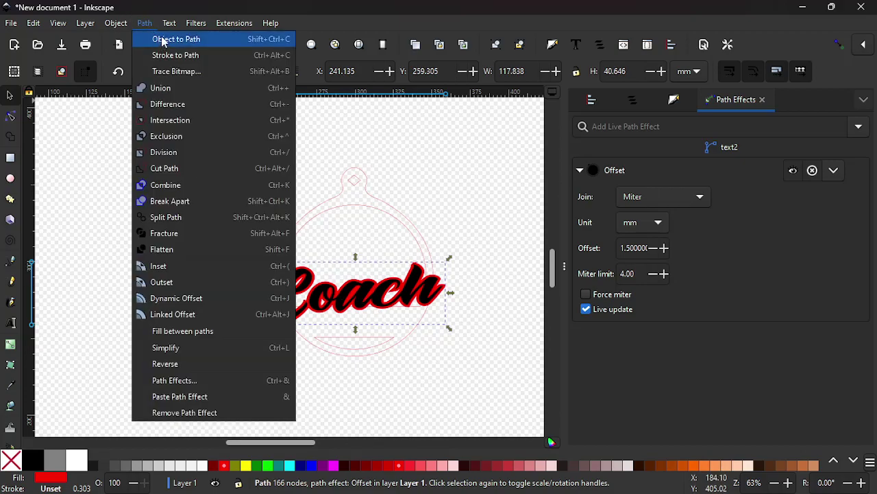
left_click(164, 39)
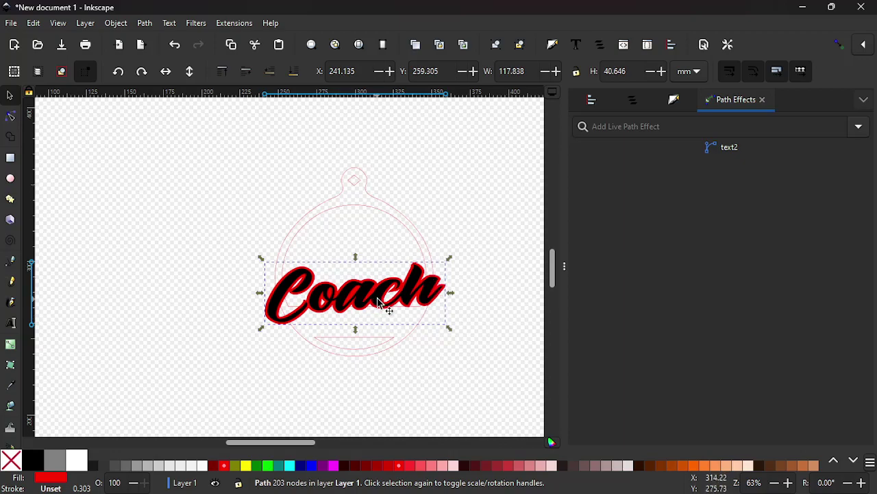
Fill the front Coach text with solid black and hide it so only the red offset copy shows.
left_click(220, 373)
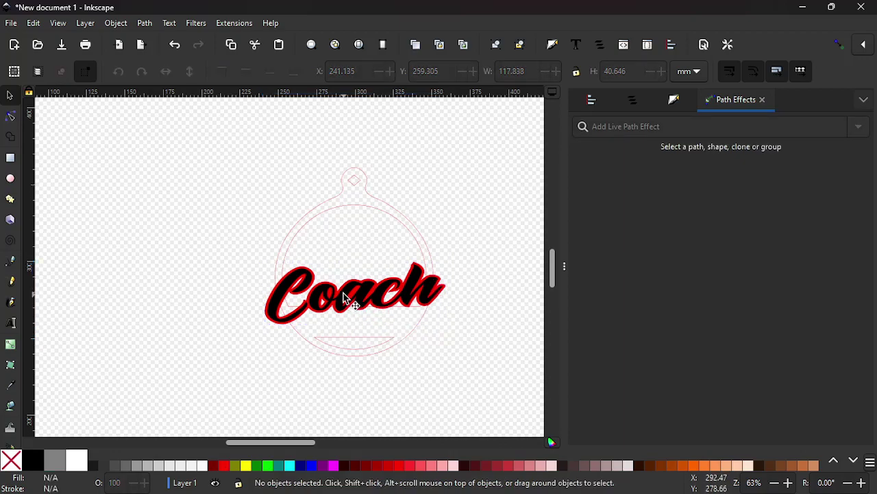
left_click(346, 298)
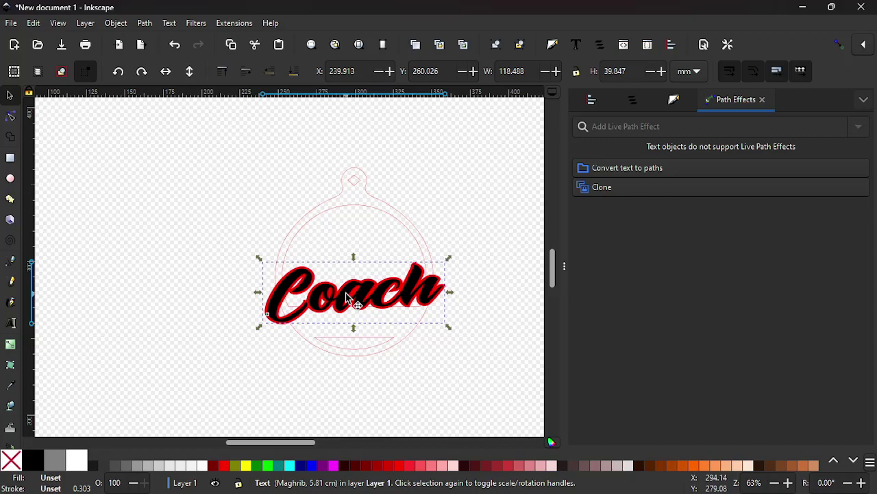
scroll(354, 332, "up", 2)
left_click(210, 365)
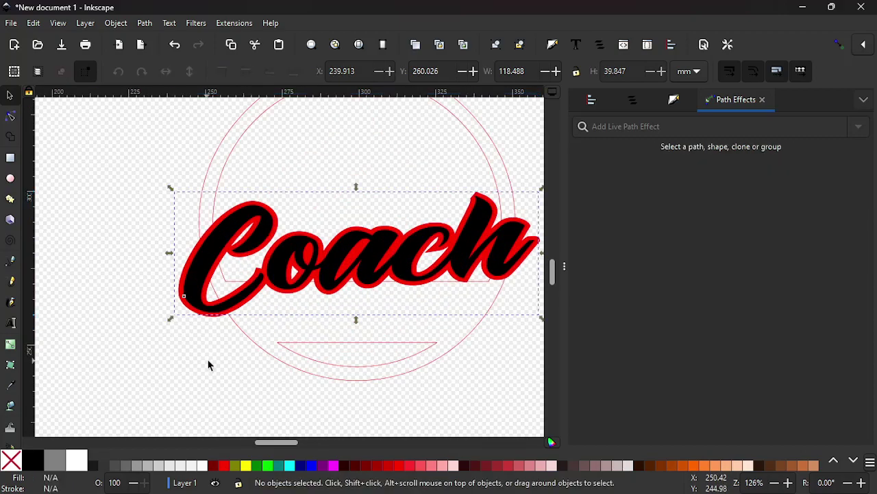
left_click(378, 252)
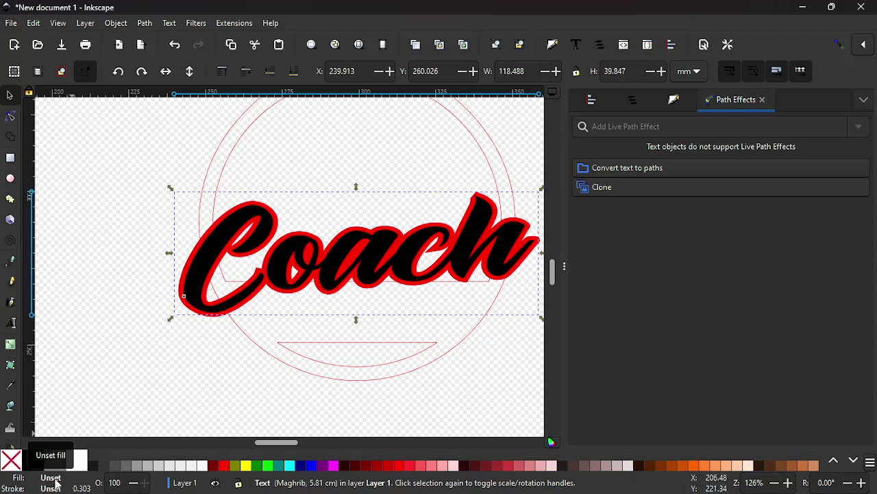
left_click(34, 460)
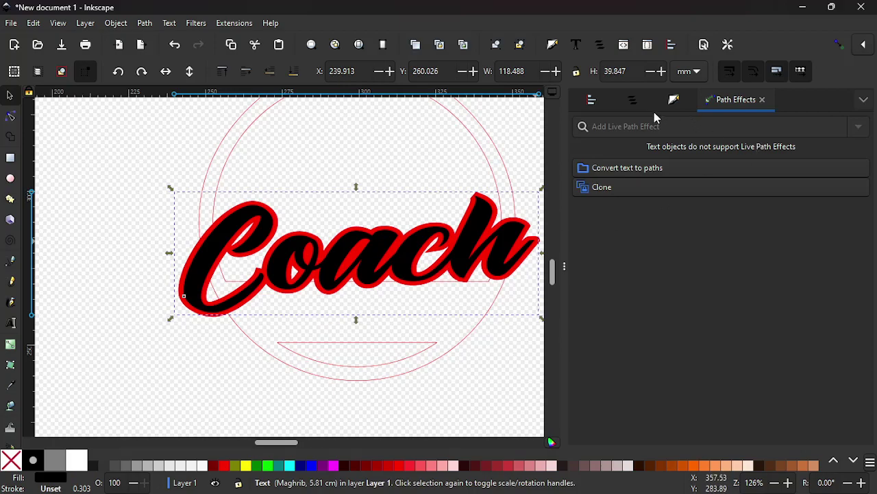
left_click(634, 100)
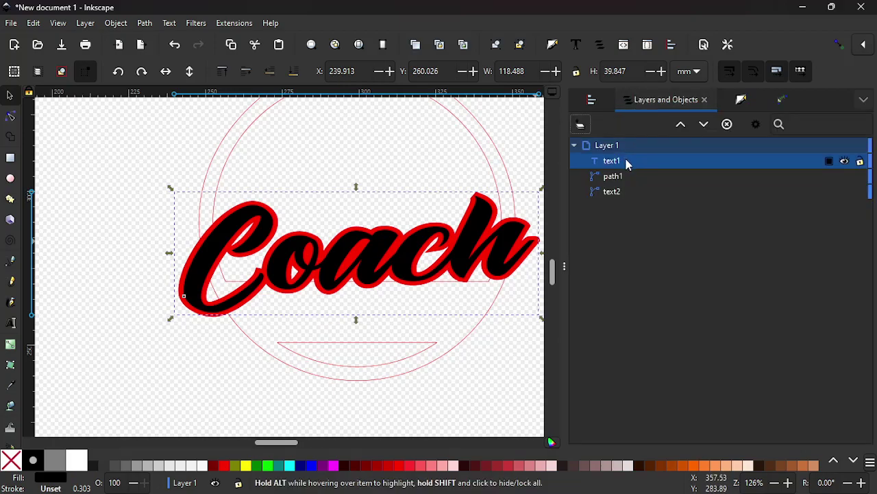
left_click(844, 161)
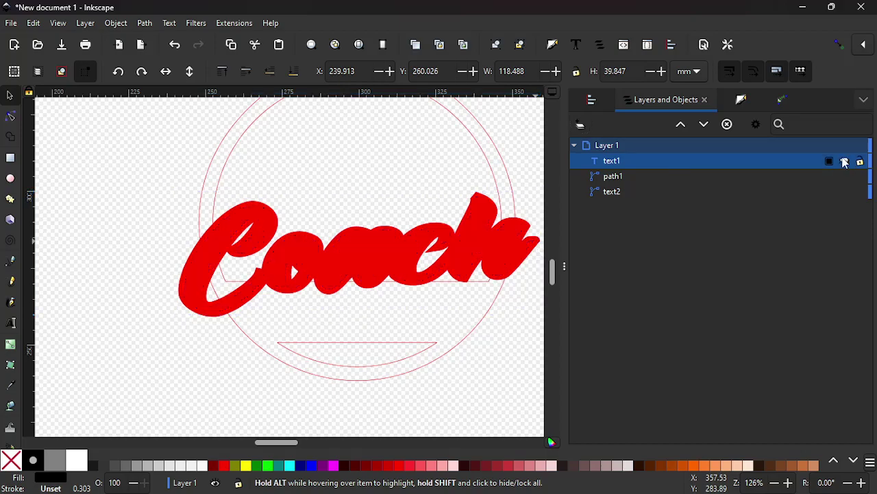
Select the ornament path and the red Coach offset together and open both in the Shape Builder.
scroll(340, 269, "down", 2)
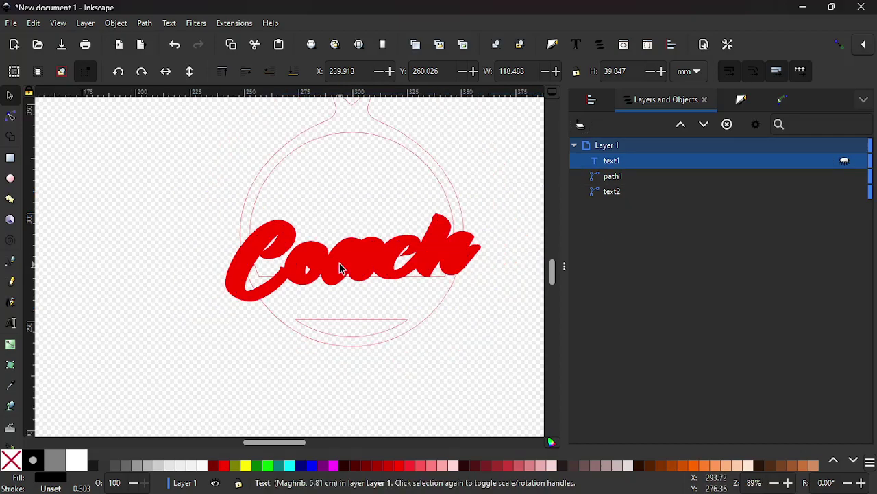
left_click_drag(215, 136, 475, 354)
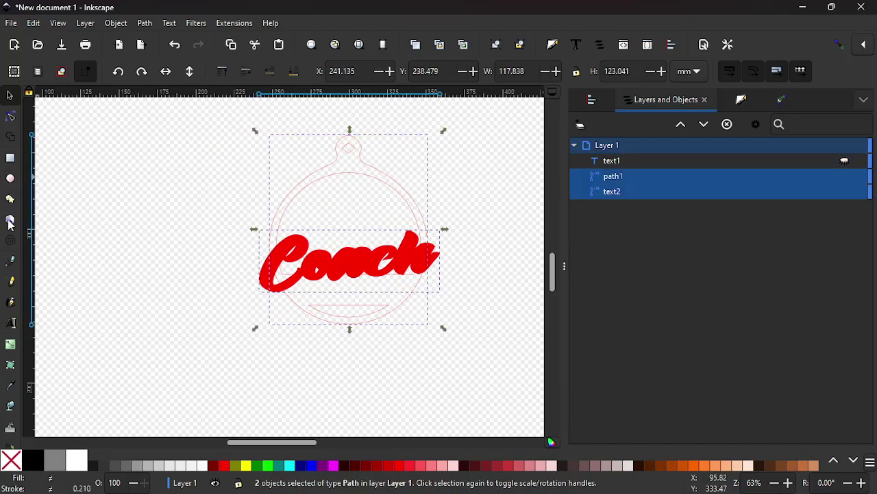
left_click(10, 138)
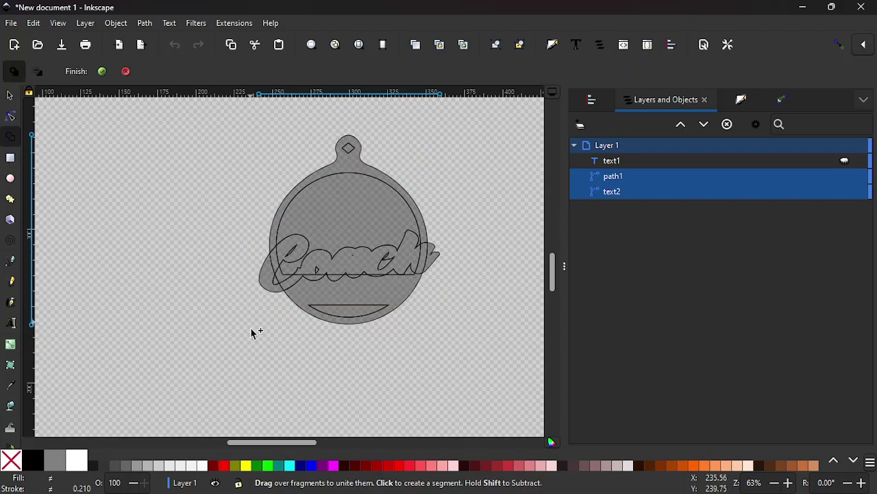
Delete the narrow sliver inside the C and the small triangular opening in the o with the Shape Builder.
scroll(277, 352, "up", 2, "ctrl")
scroll(276, 345, "down", 1, "ctrl")
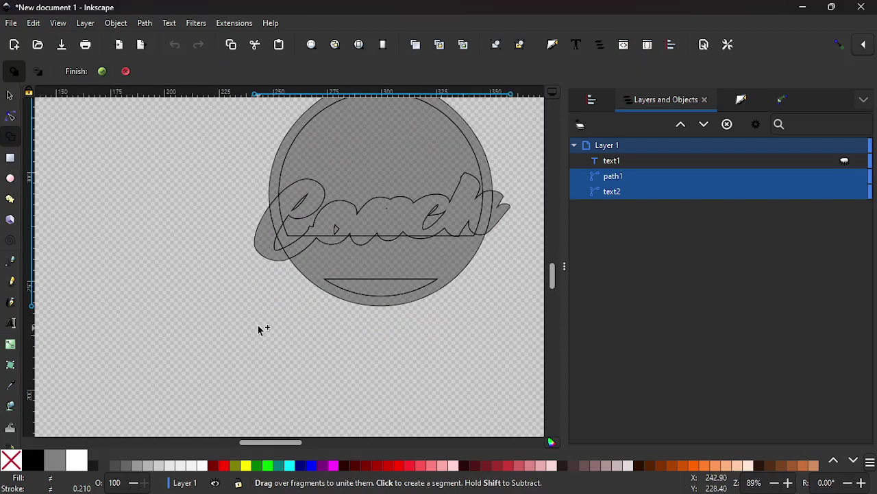
scroll(225, 226, "up", 2, "ctrl")
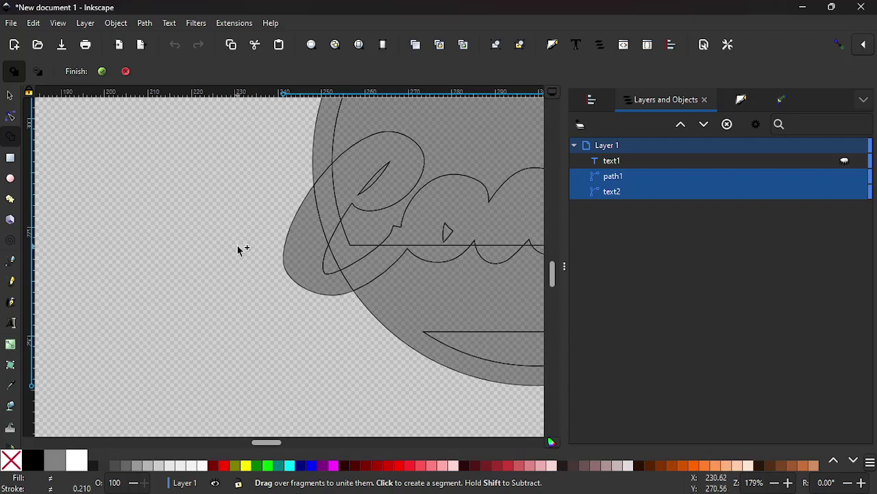
left_click_drag(238, 247, 70, 273)
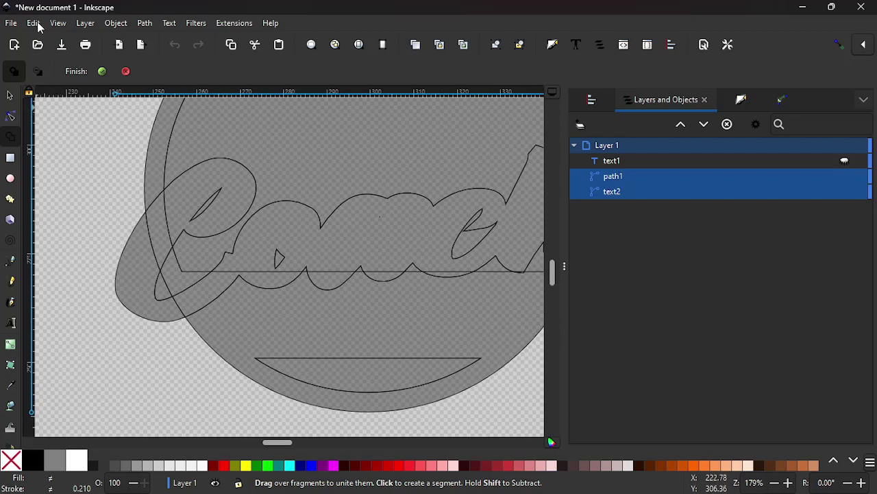
left_click(38, 72)
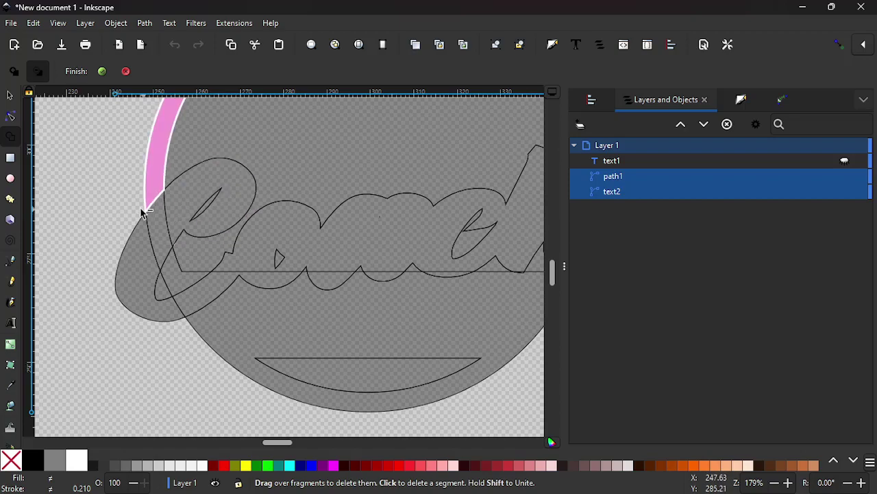
scroll(93, 220, "up", 3)
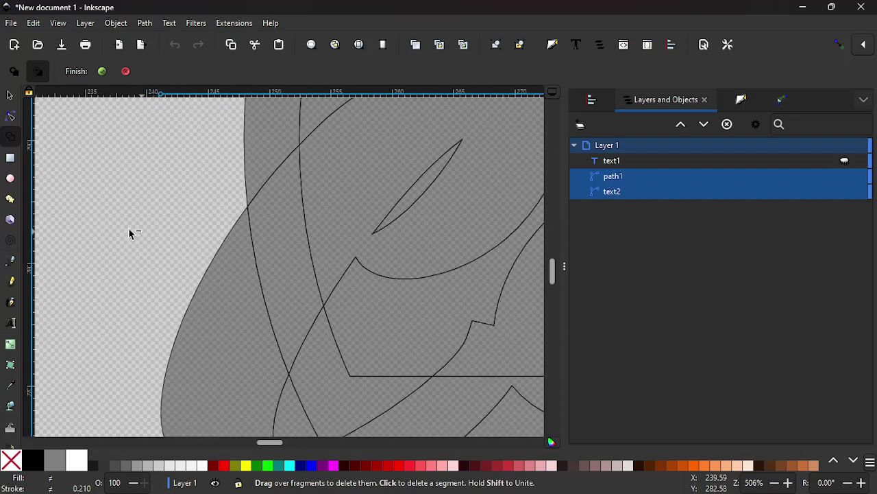
scroll(206, 234, "right", 4)
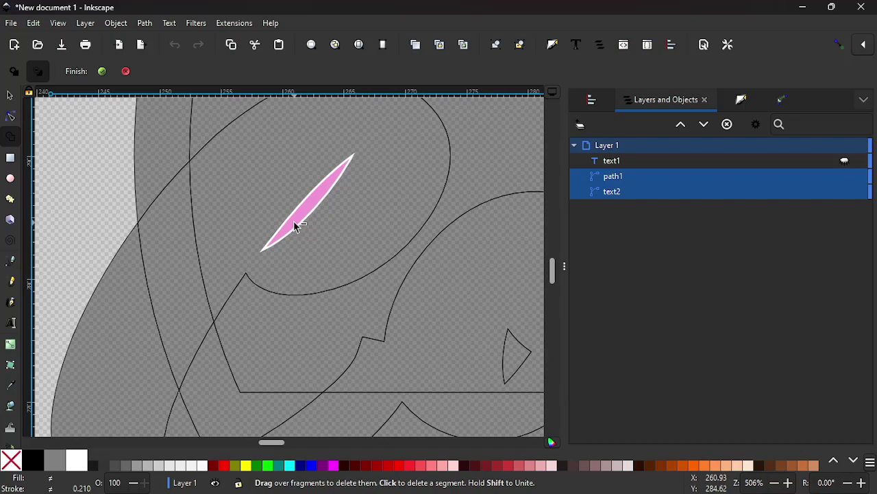
left_click(295, 227)
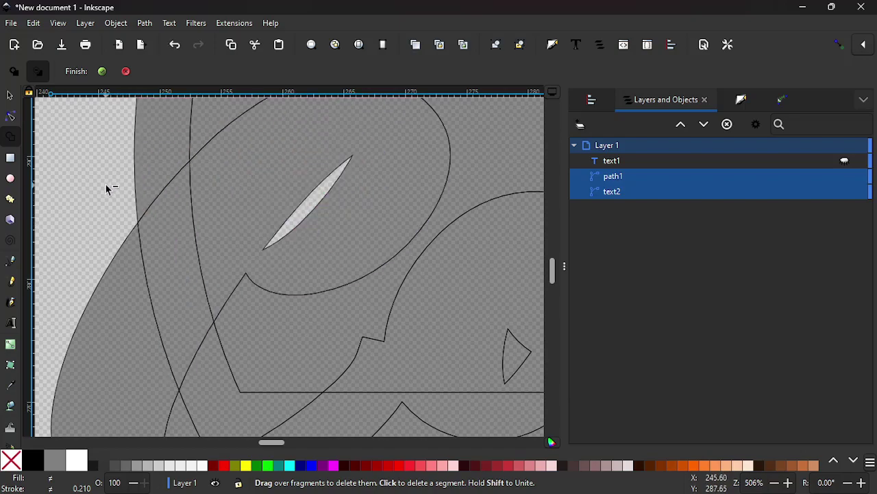
scroll(103, 192, "down", 3)
scroll(245, 271, "up", 4)
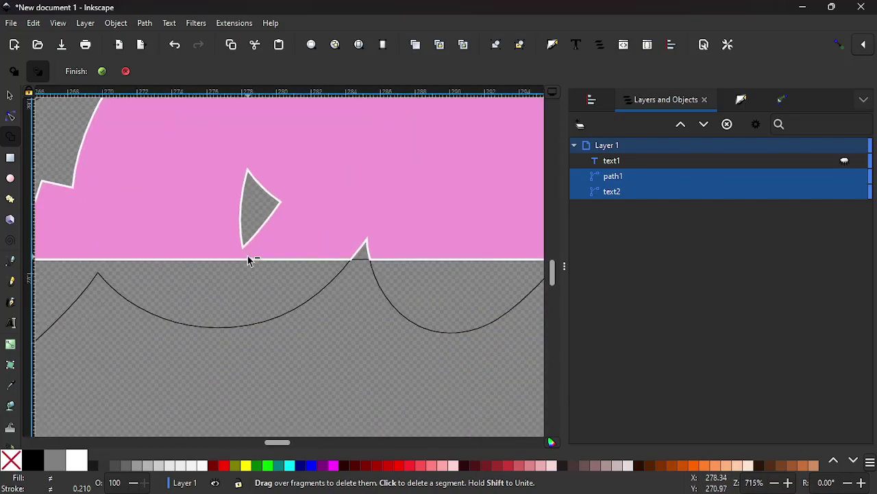
left_click(253, 210)
scroll(250, 205, "down", 6)
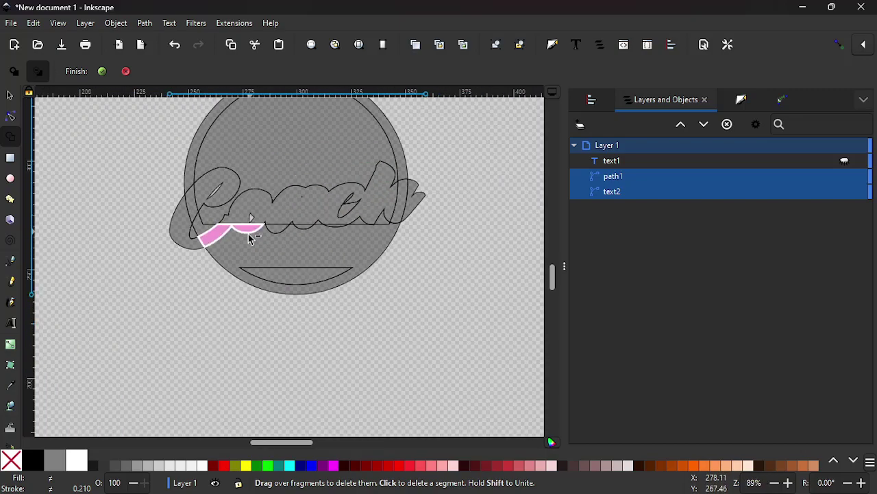
Delete the opening in the second c and the gaps above the band around the h with the Shape Builder.
scroll(348, 209, "up", 6)
left_click(349, 218)
scroll(348, 218, "down", 5)
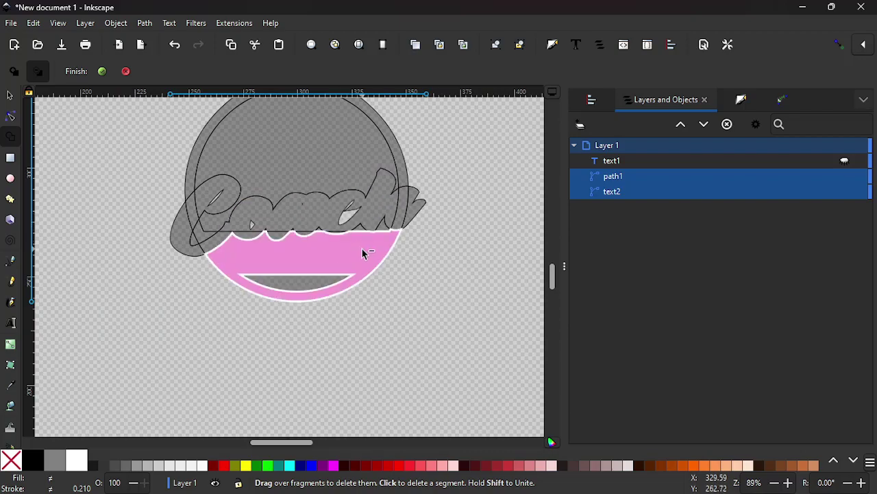
scroll(374, 253, "up", 2)
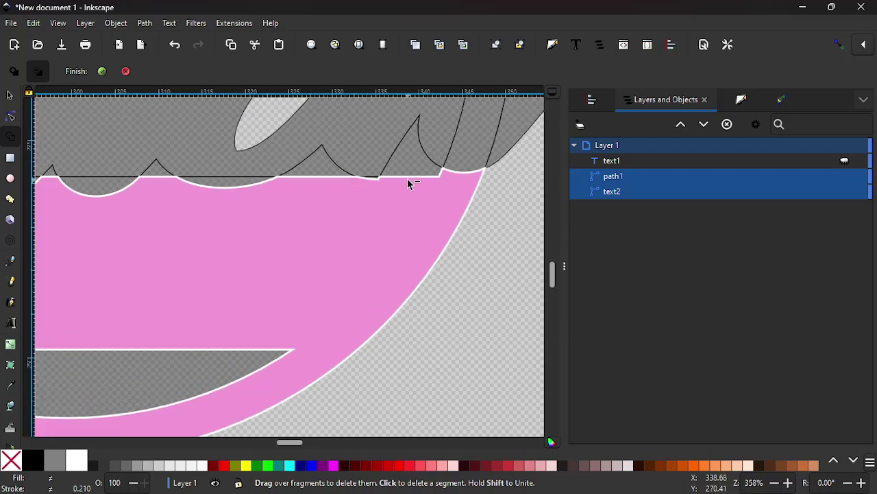
scroll(409, 182, "up", 1)
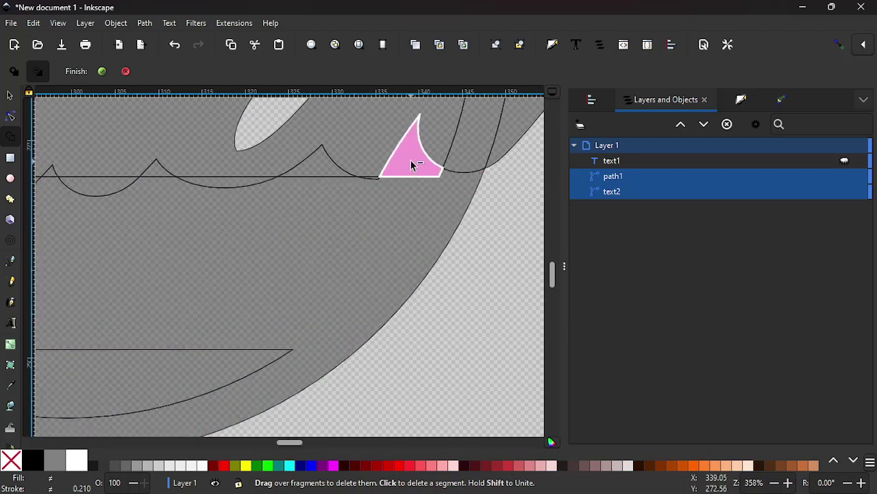
left_click(411, 165)
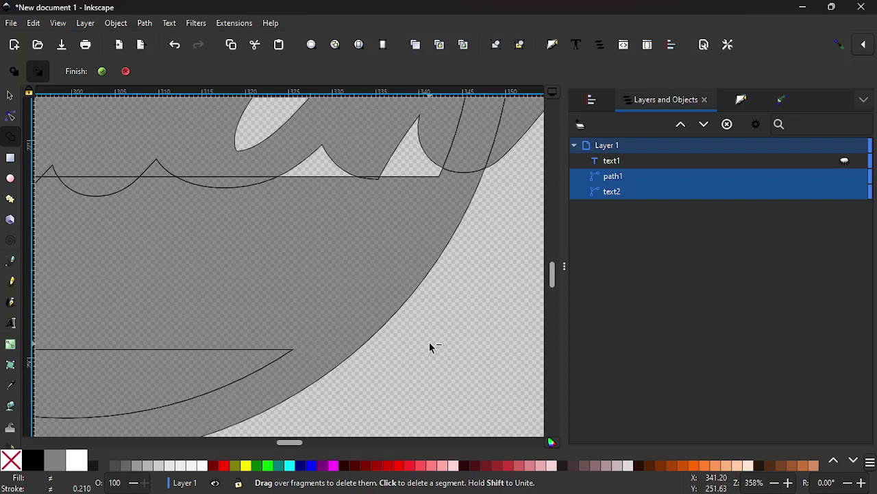
Delete the small triangular gaps between the undersides of the o, a and c and the band's upper edge.
scroll(430, 347, "left", 5)
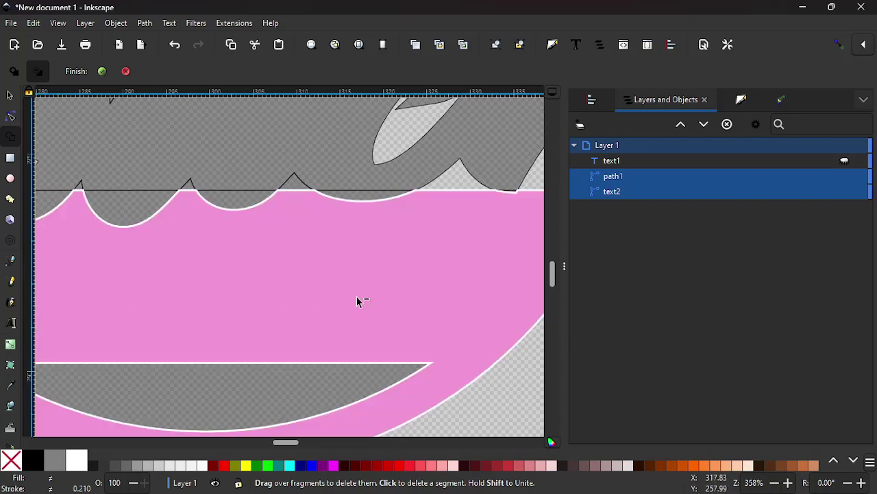
left_click(295, 182)
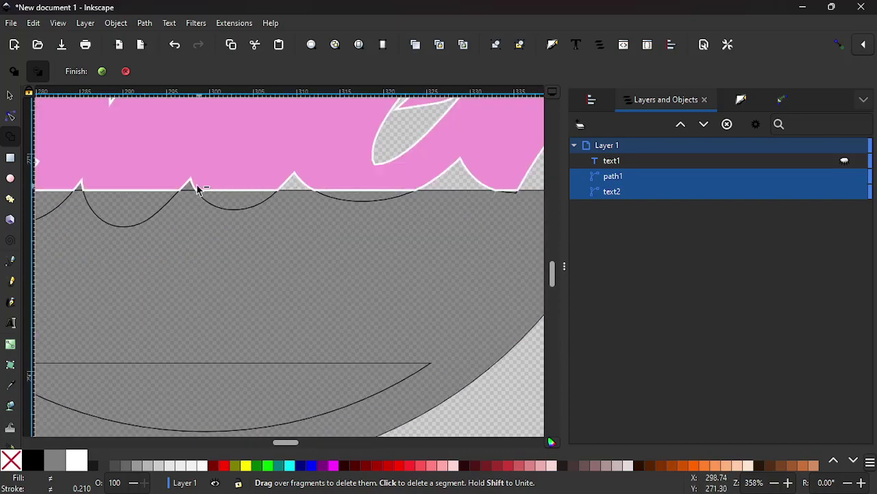
left_click(190, 186)
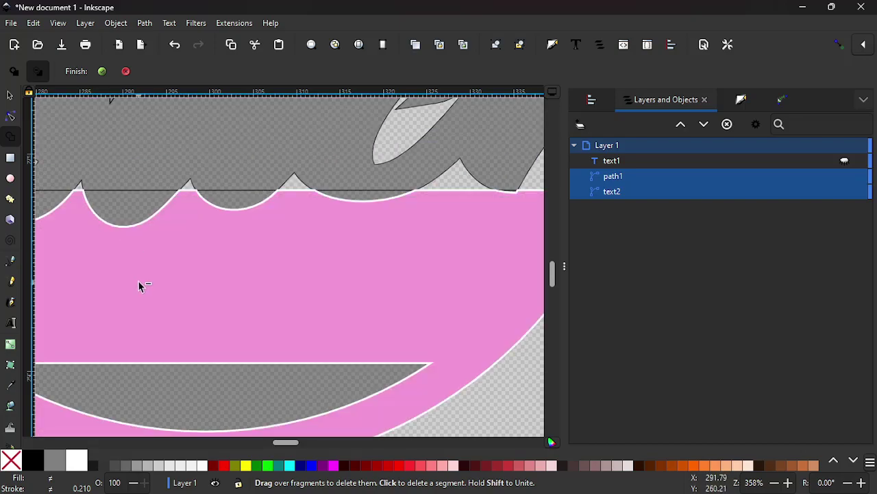
left_click_drag(139, 286, 409, 329)
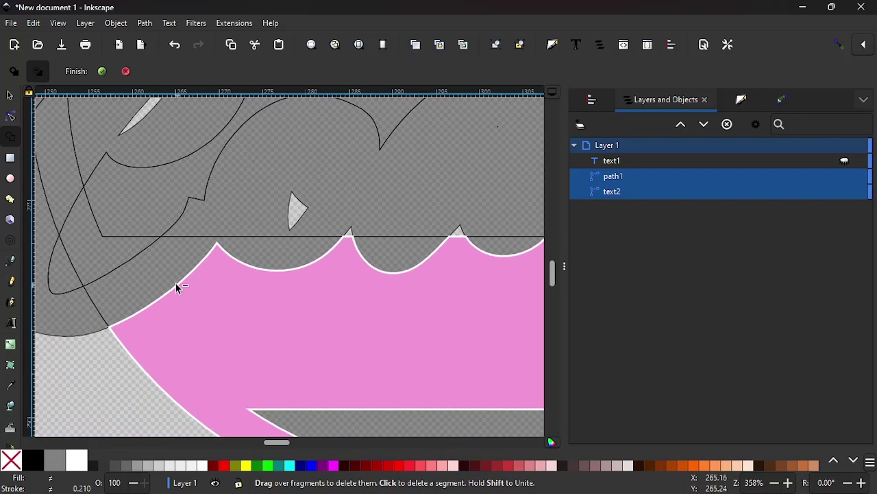
Delete the ring's interior, the pockets inside the C and the curved opening below the name band.
scroll(148, 218, "down", 6)
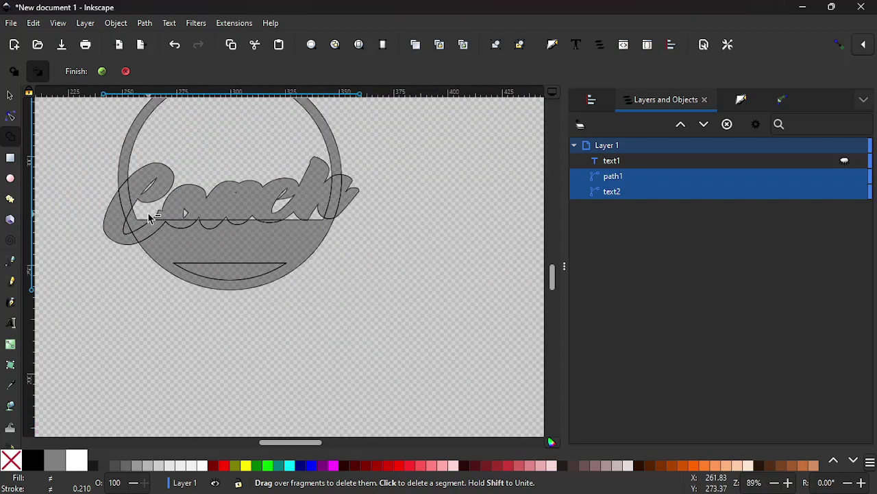
scroll(178, 279, "up", 3)
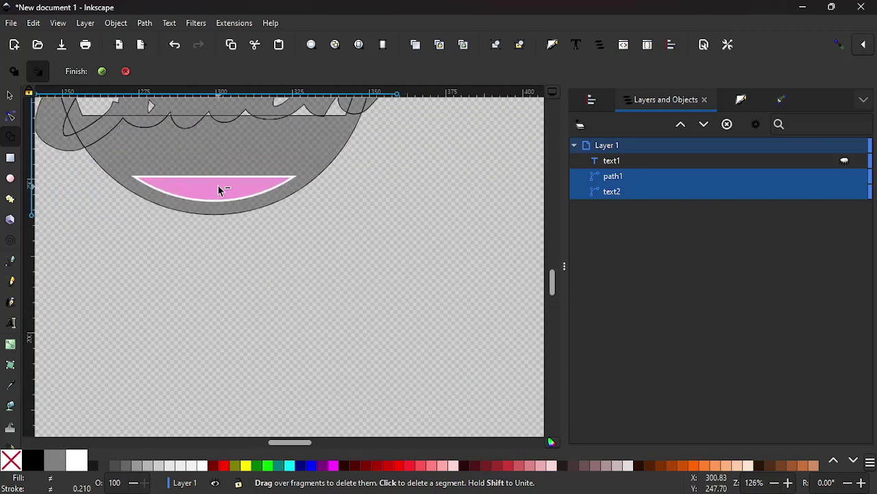
scroll(201, 270, "up", 4)
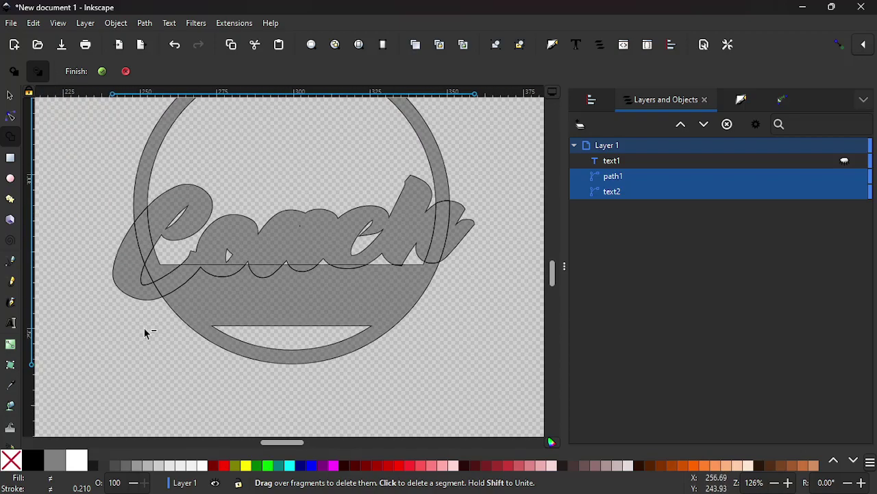
scroll(135, 318, "up", 3)
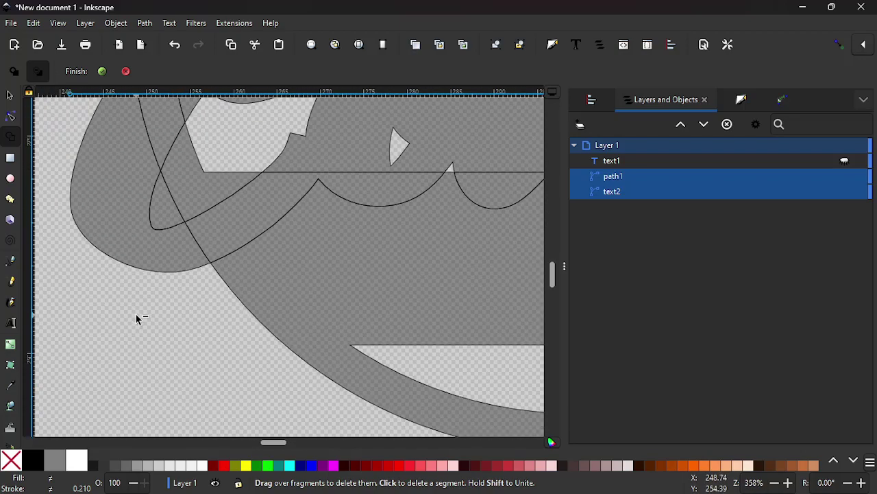
left_click(167, 212)
scroll(174, 346, "down", 4)
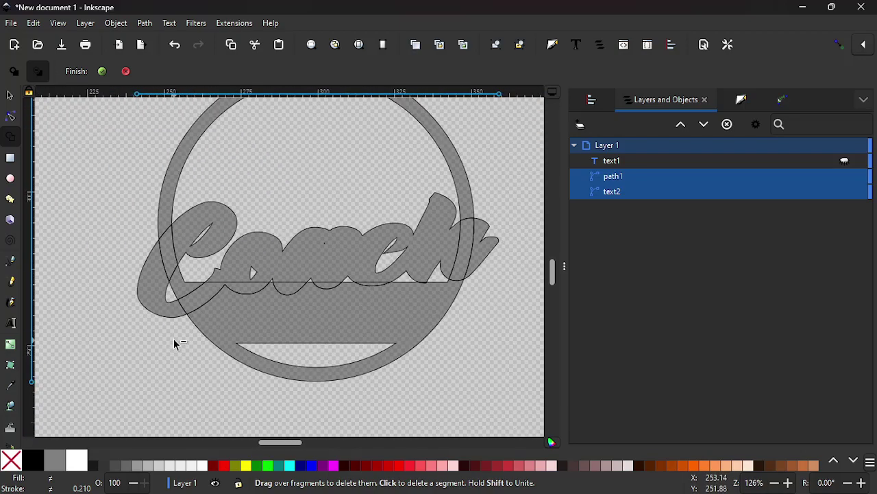
Delete the diamond-shaped hole in the ornament's hanging loop.
scroll(274, 282, "up", 5)
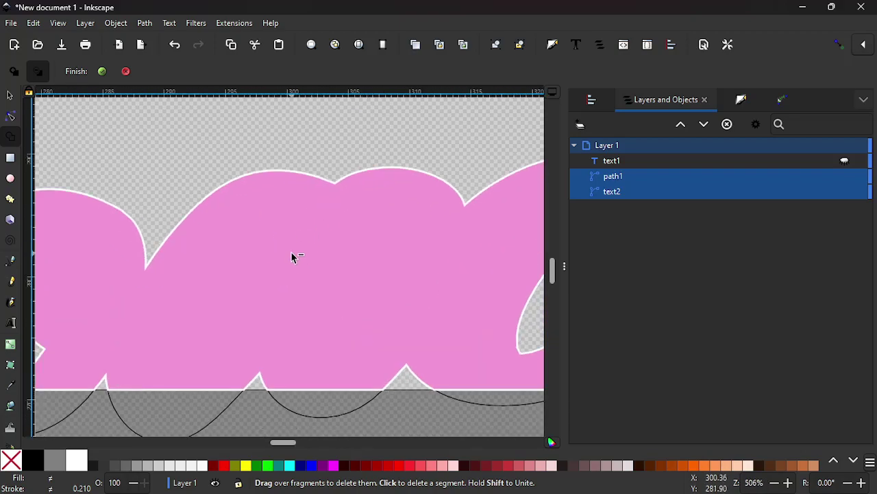
scroll(291, 261, "down", 10)
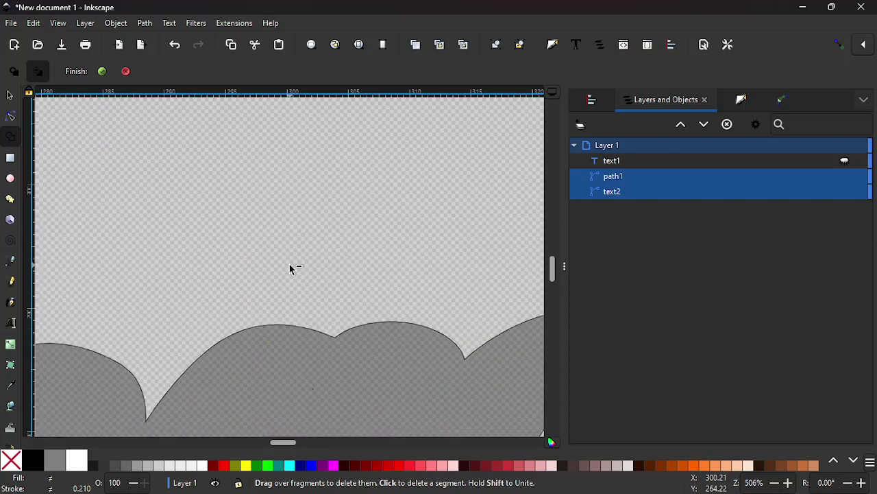
scroll(290, 269, "up", 10)
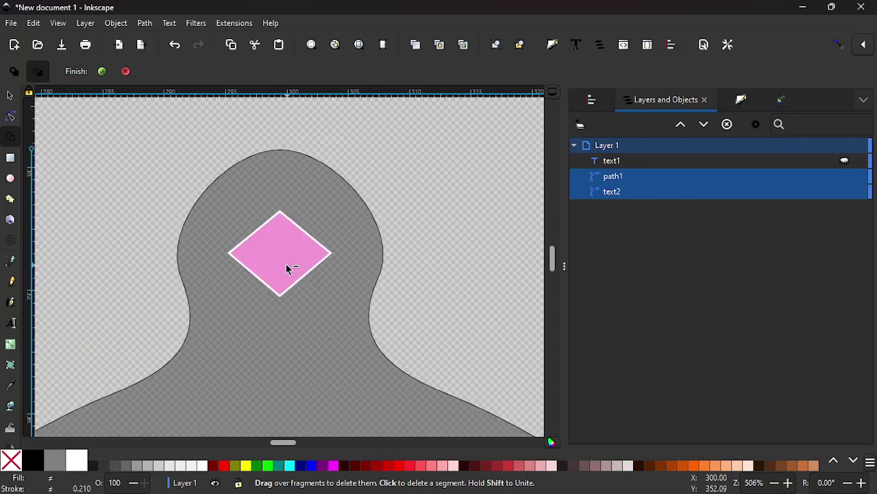
scroll(285, 267, "down", 7)
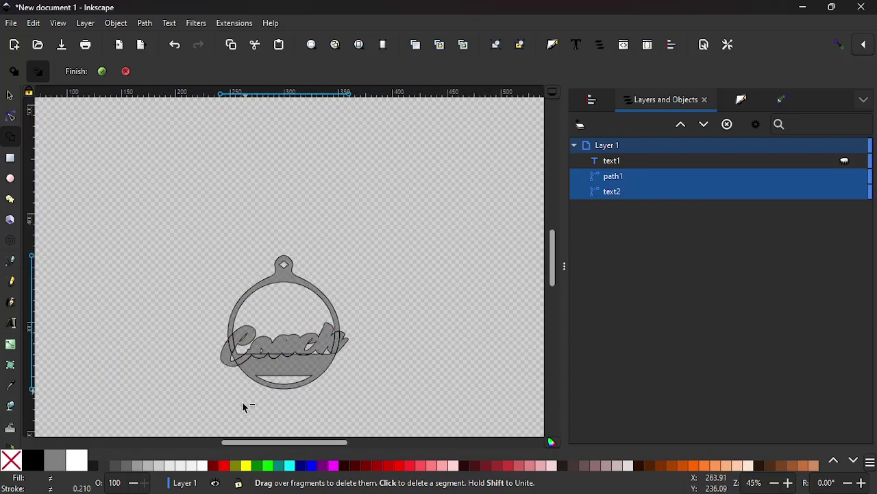
scroll(239, 398, "up", 2)
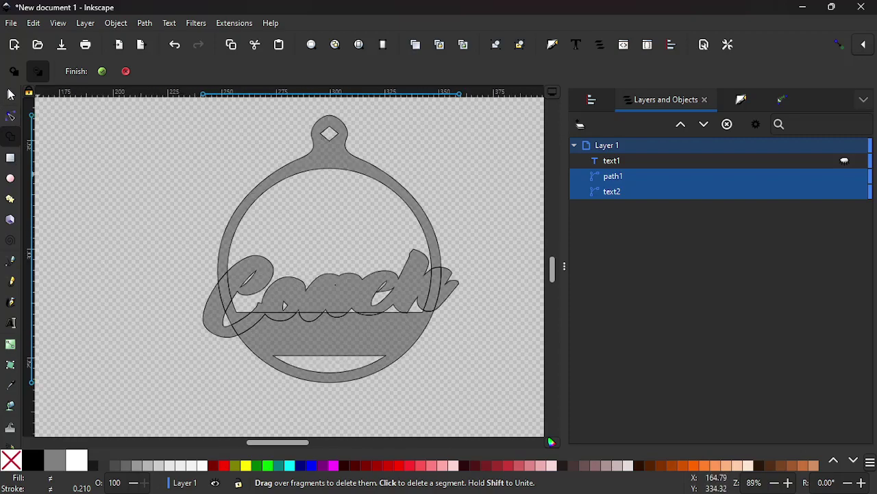
Unite the name band with the lower C, the remaining letters and the scalloped overlap fragments in the Shape Builder.
left_click(12, 72)
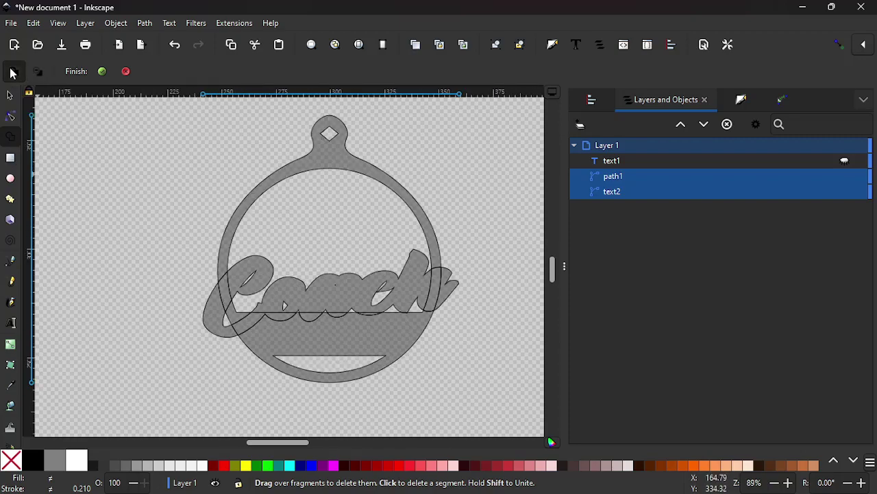
left_click(262, 341)
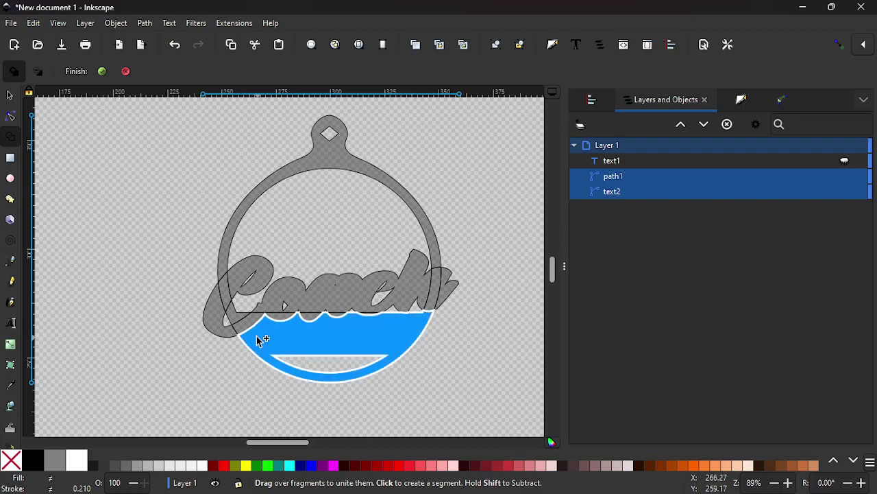
left_click(254, 328)
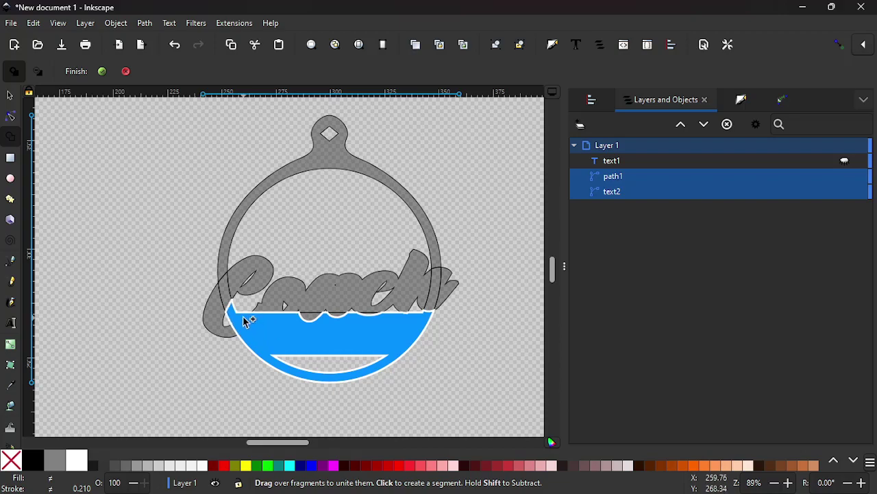
left_click(231, 330)
left_click_drag(231, 329, 239, 327)
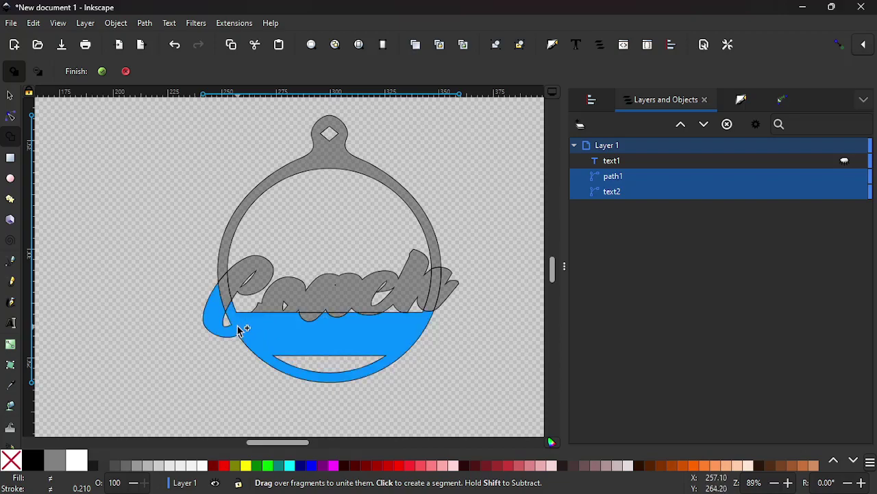
left_click(274, 309)
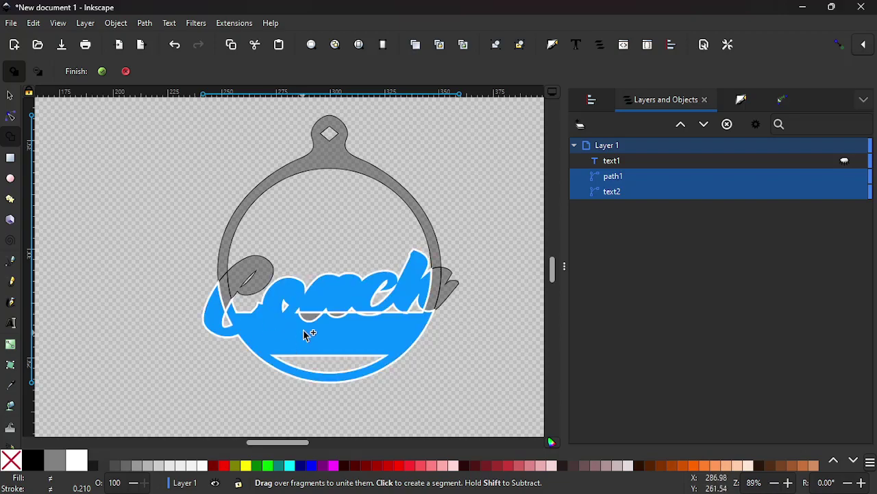
left_click_drag(310, 323, 310, 319)
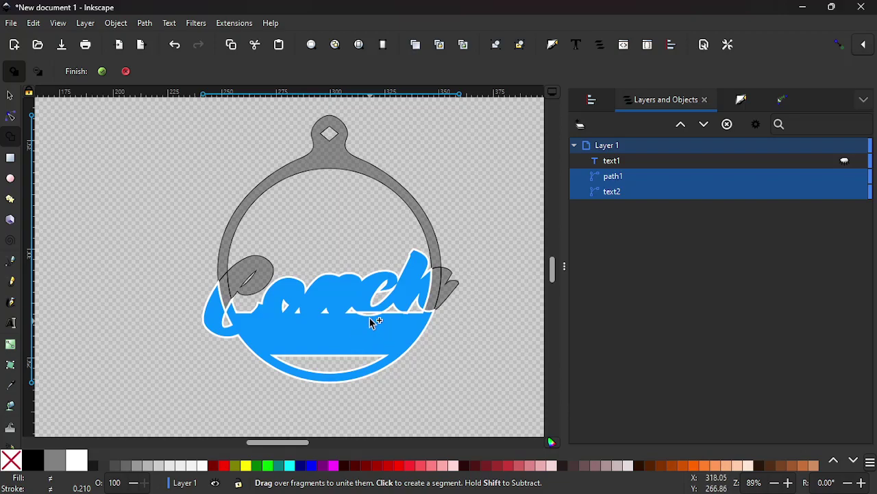
Unite the h's outer strokes, the ring with its hanging loop and the upper C with the merged shape.
left_click(434, 289)
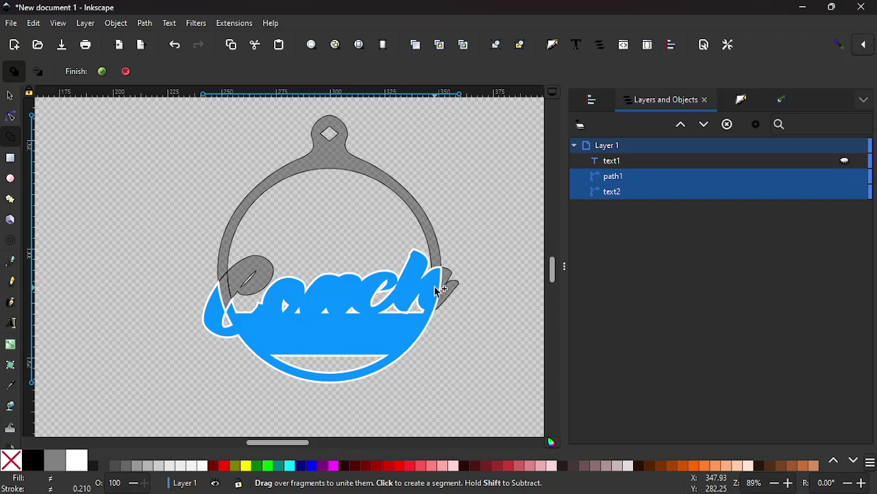
left_click(446, 290)
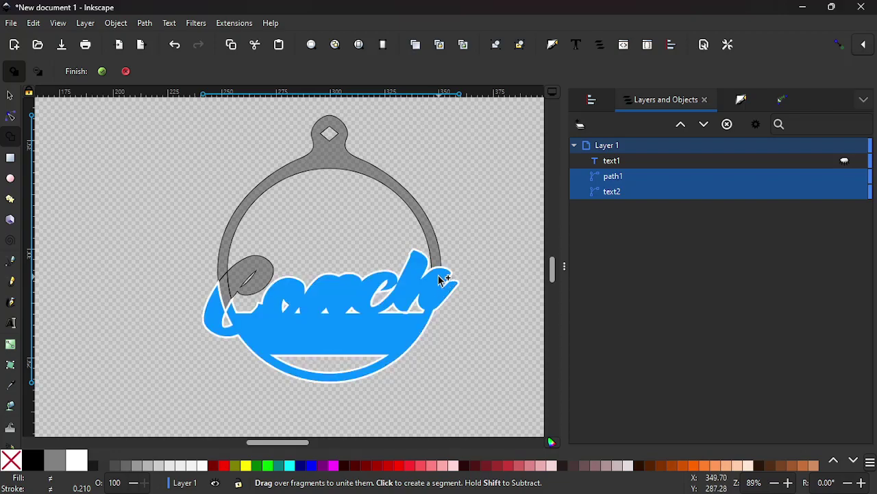
left_click(443, 276)
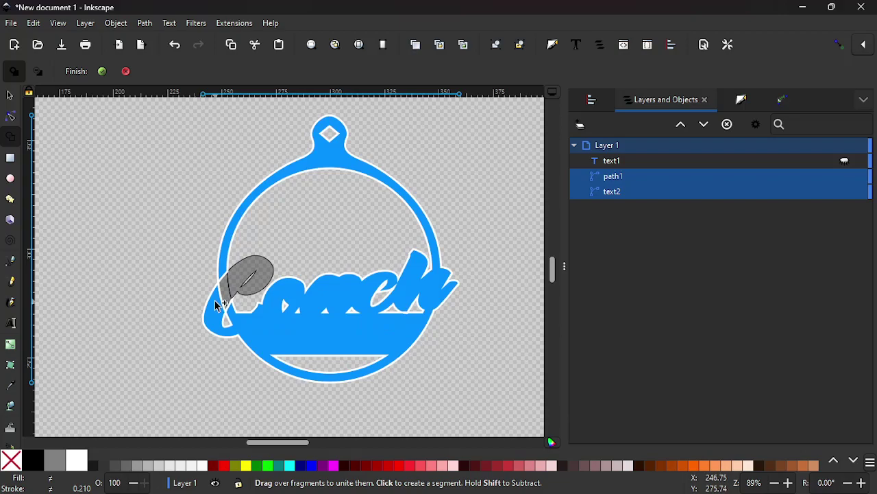
left_click(235, 289)
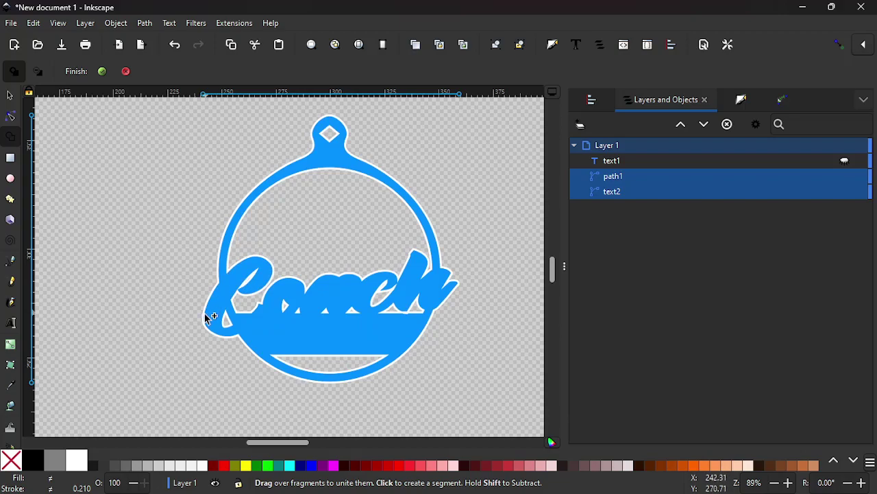
Apply the Shape Builder result and make the hidden black Coach text visible again.
left_click(102, 73)
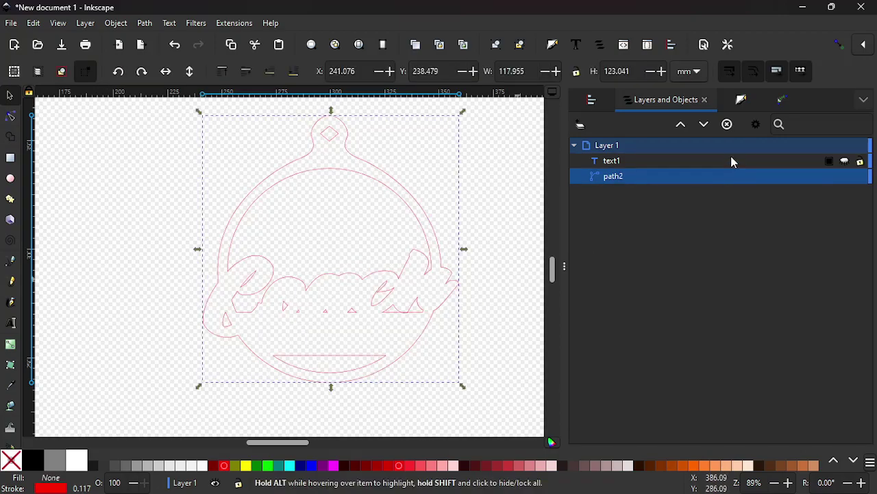
left_click(845, 162)
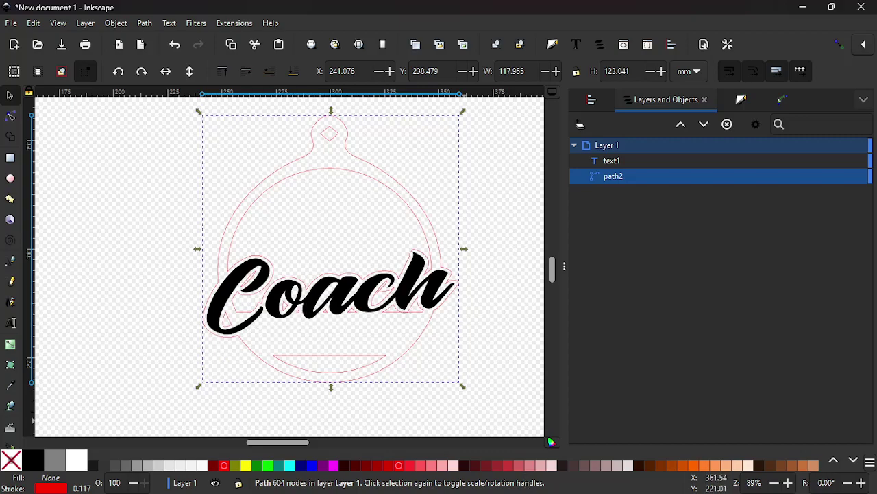
Switch to the Facebook ornament photo in Chrome, examine its lettering and name band enlarged, and return to Inkscape.
mouse_move(539, 486)
left_click(490, 437)
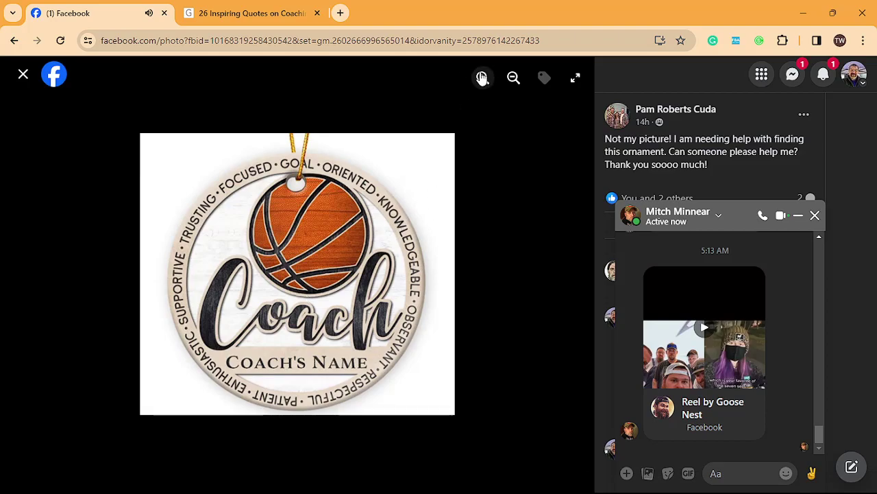
left_click(482, 77)
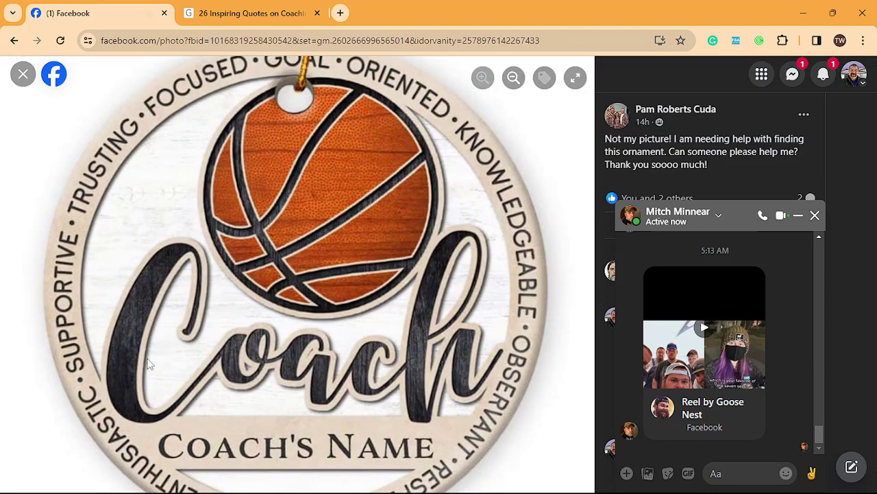
left_click_drag(174, 366, 187, 324)
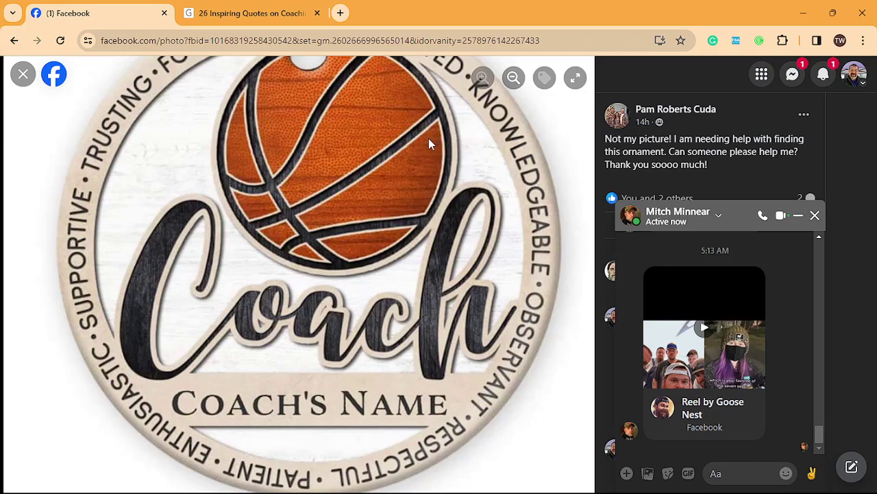
left_click(426, 485)
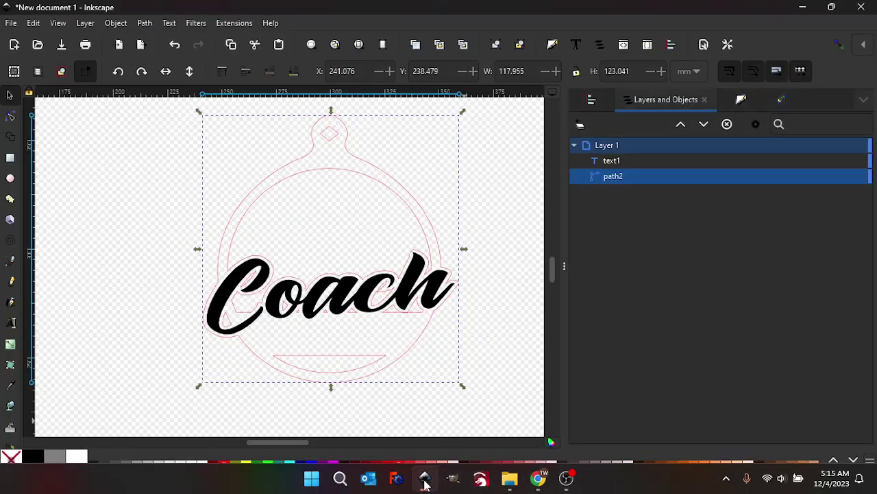
scroll(333, 376, "down", 2)
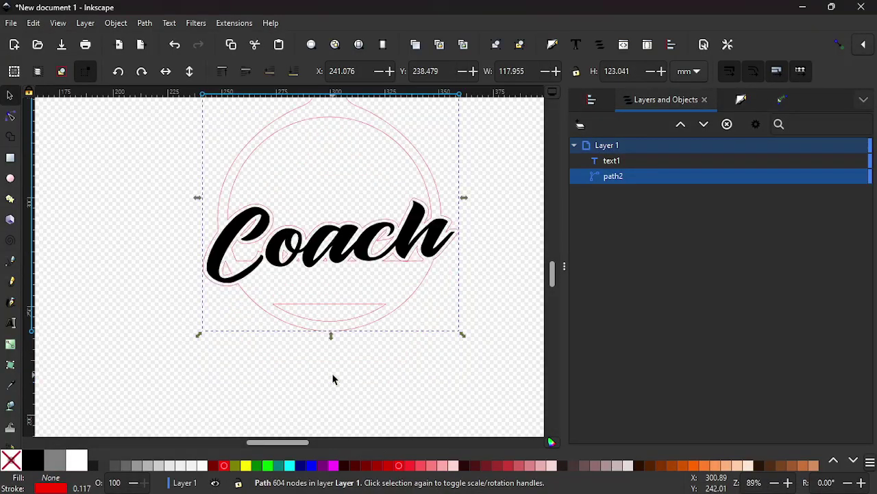
Draw a circle about 81 mm in diameter overlapping the ornament, with no fill and a blue stroke.
scroll(333, 377, "up", 2)
scroll(333, 376, "down", 2)
scroll(333, 376, "up", 1)
scroll(333, 376, "down", 1)
left_click(10, 179)
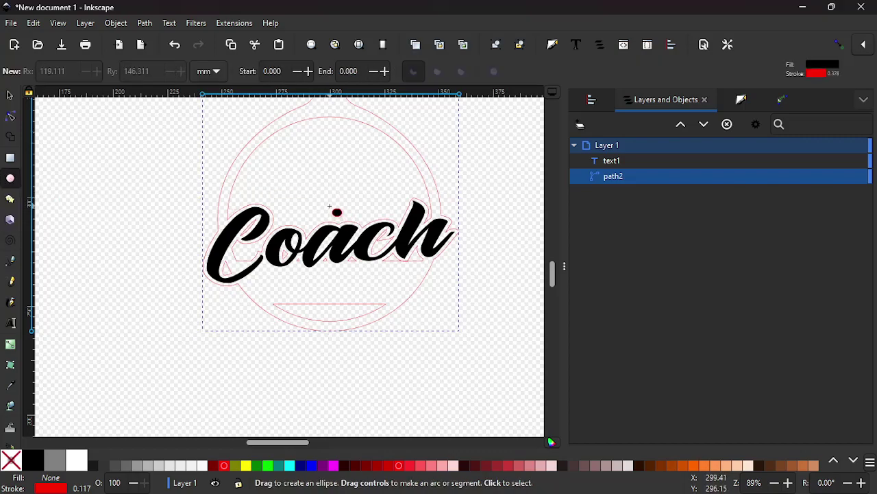
left_click_drag(330, 207, 513, 380)
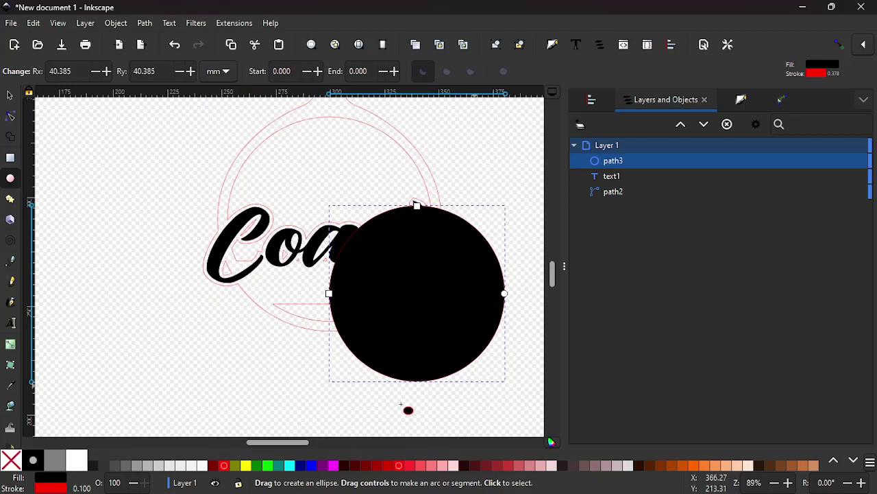
left_click(9, 462)
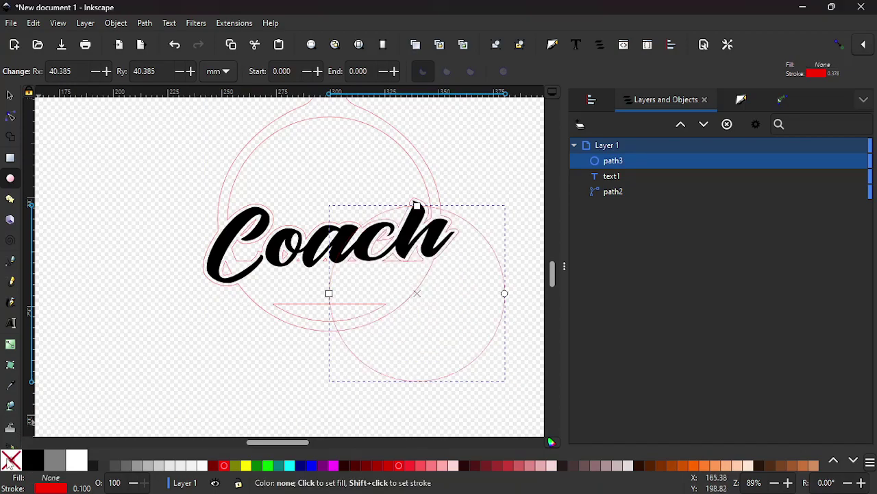
left_click(313, 466, "shift")
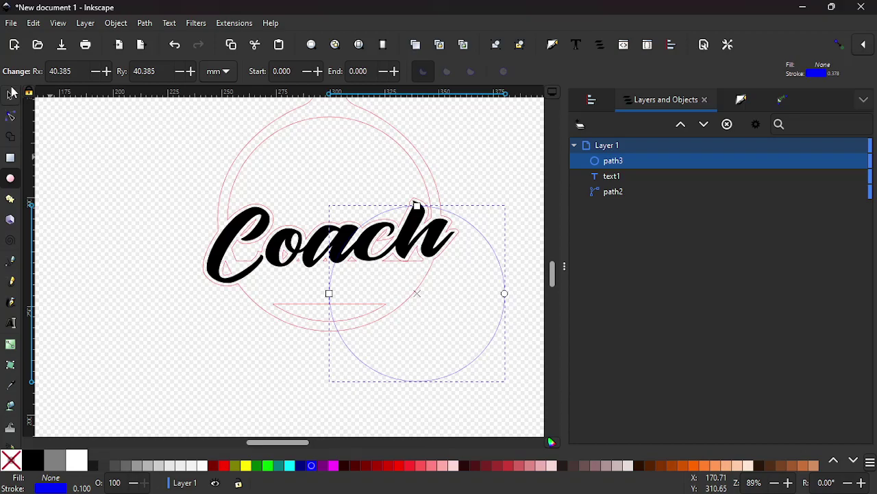
Move the blue circle inside the ornament's ring and enlarge it around its centre to about 91 mm.
left_click(11, 96)
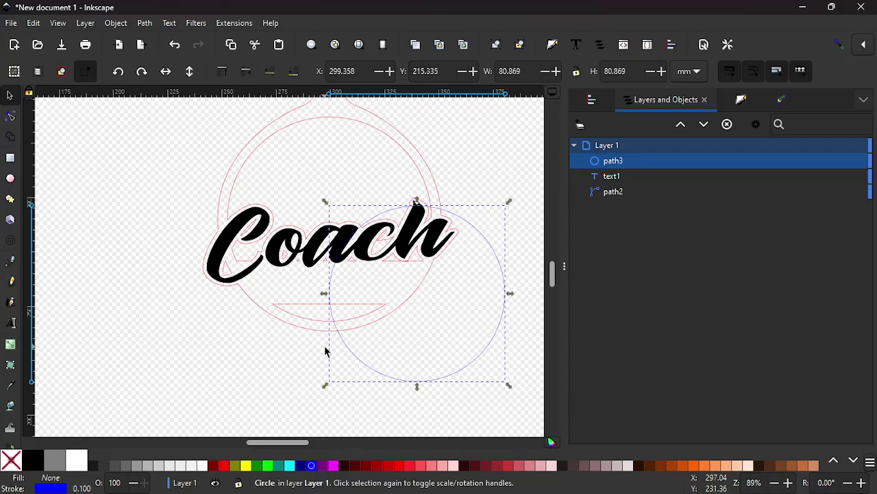
left_click_drag(350, 356, 267, 284)
scroll(279, 295, "up", 1)
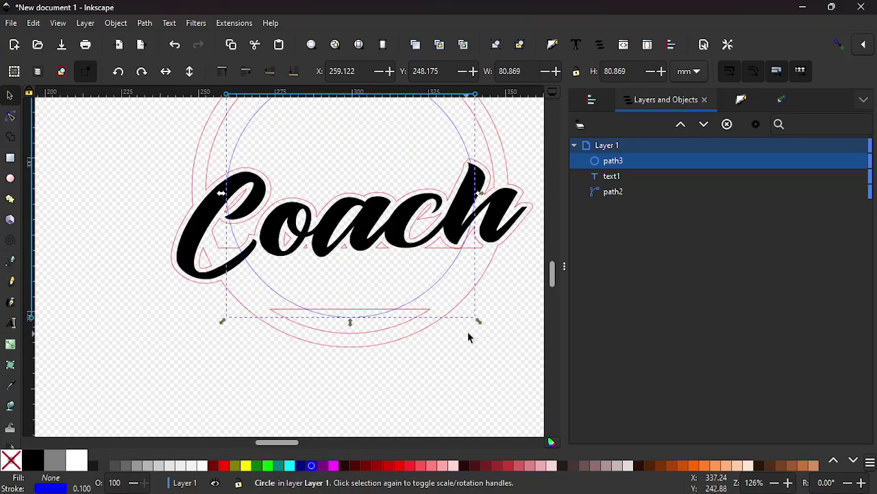
key("ctrl")
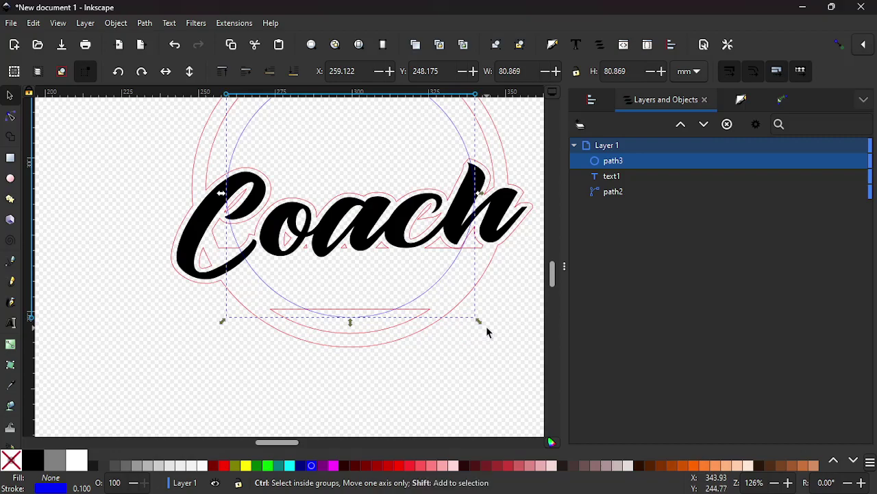
left_click_drag(479, 319, 494, 349)
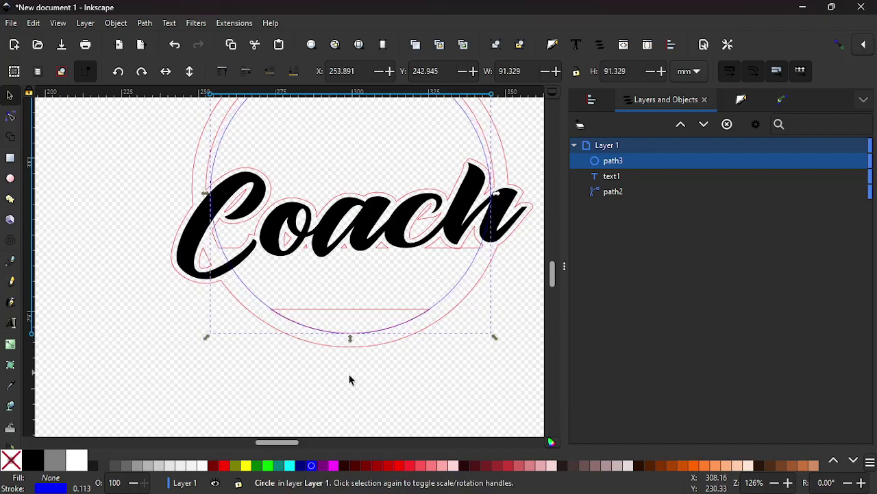
Shift the blue circle slightly upward to even out its gap to the ring's inner edge.
scroll(343, 379, "up", 1)
scroll(343, 381, "down", 3)
scroll(339, 378, "up", 8)
scroll(343, 260, "down", 2)
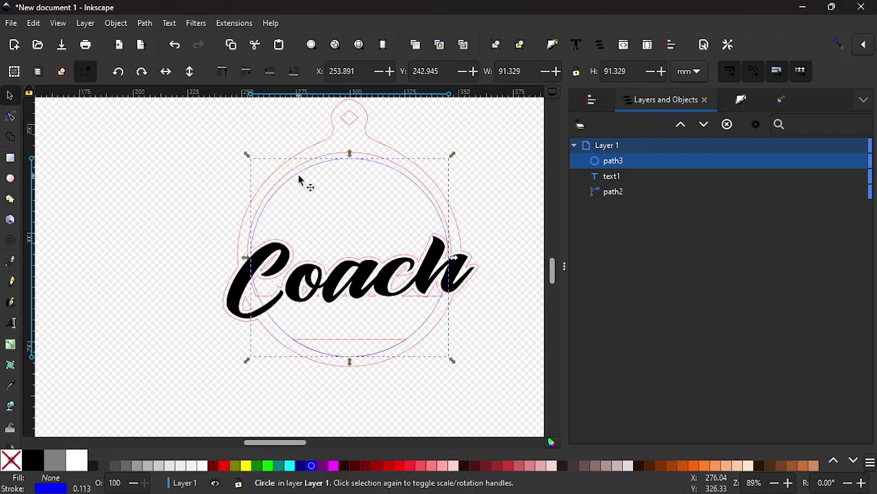
key("Up")
key("Down")
key("ctrl")
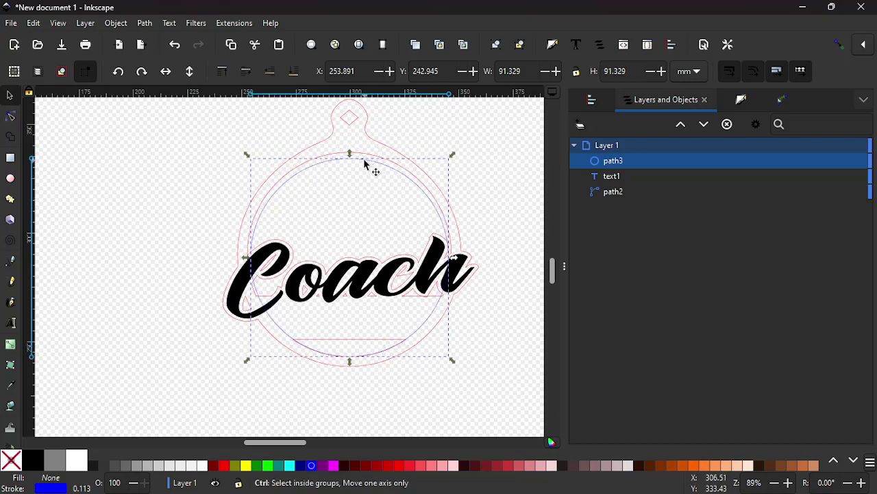
mouse_move(360, 158)
left_mouse_down()
mouse_move(359, 151)
mouse_move(357, 159)
left_mouse_up()
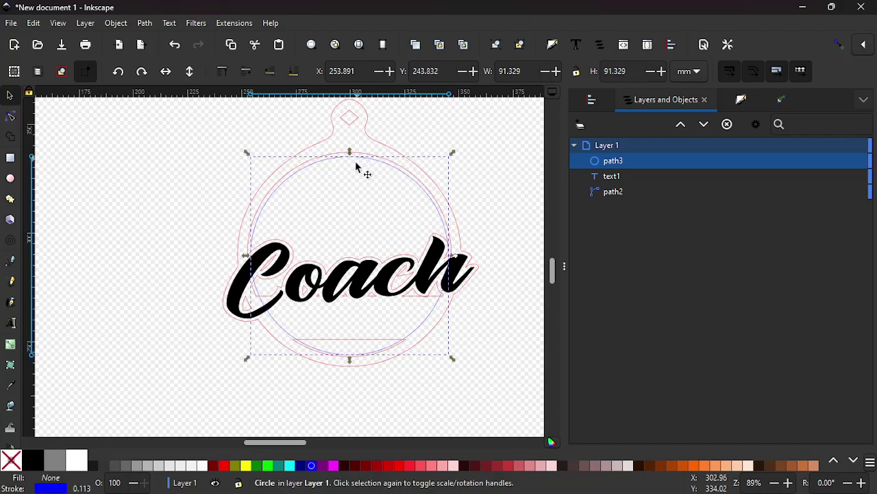
Fine-tune the blue circle's vertical position and enlarge it around its centre to about 94 mm, matching the ring's inner edge.
scroll(345, 190, "up", 3)
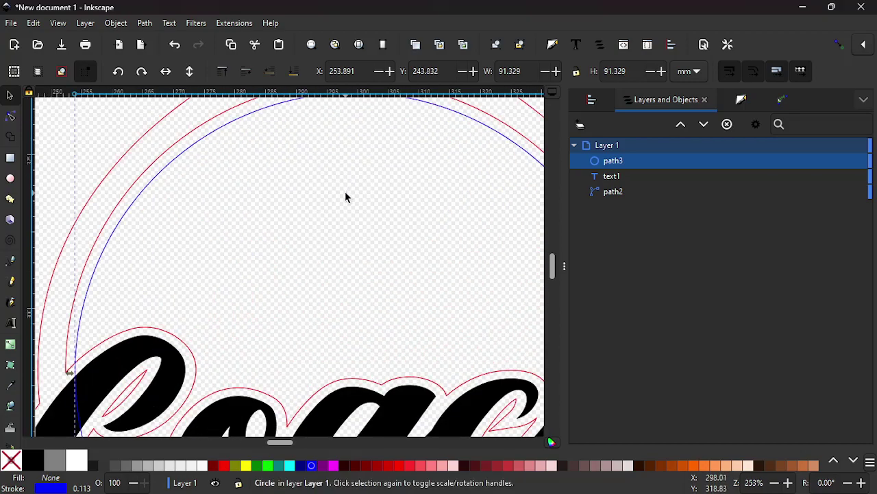
scroll(345, 197, "down", 10)
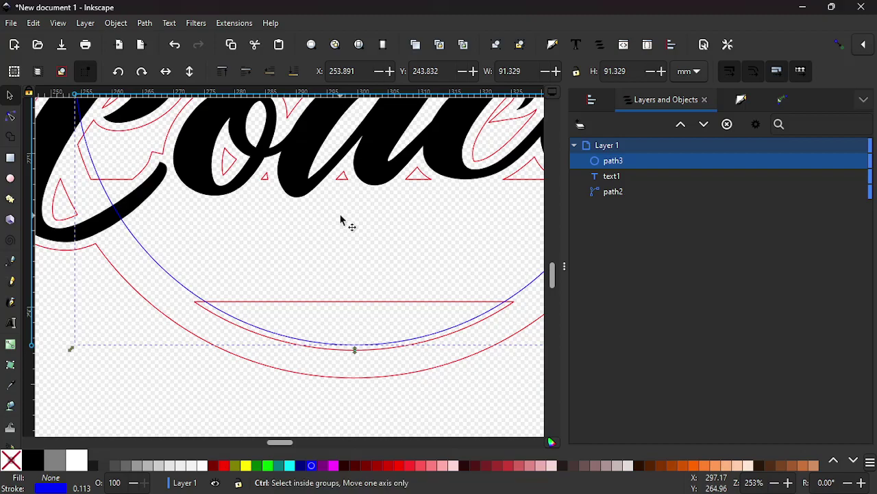
scroll(341, 219, "up", 3)
scroll(341, 219, "down", 5)
scroll(341, 219, "up", 3)
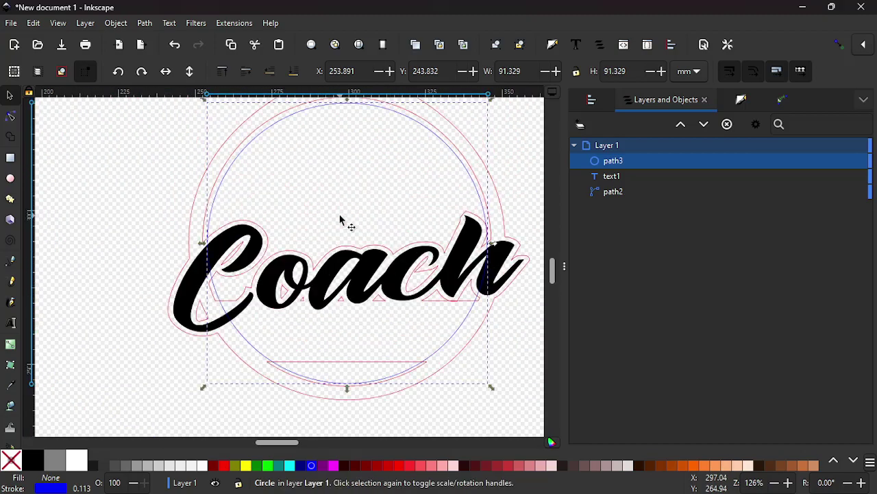
scroll(338, 219, "up", 2)
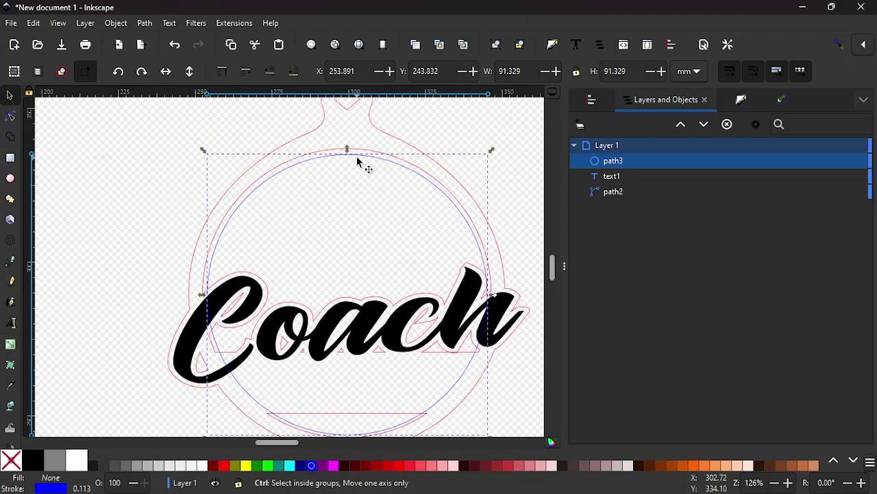
left_click_drag(356, 159, 357, 152)
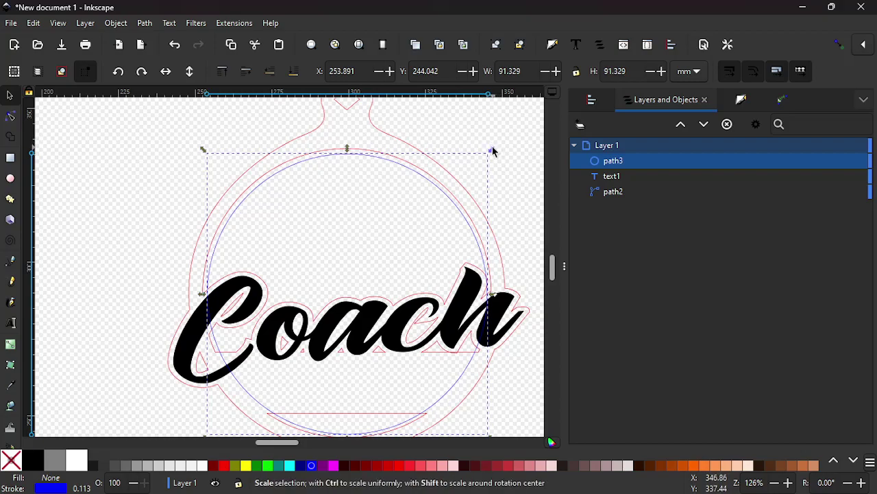
left_click_drag(493, 146, 498, 141)
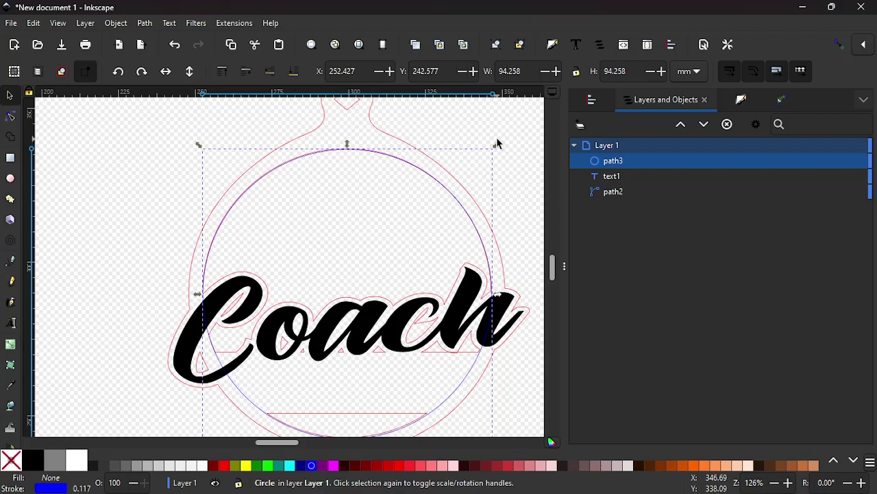
scroll(391, 297, "down", 2)
scroll(381, 293, "up", 1)
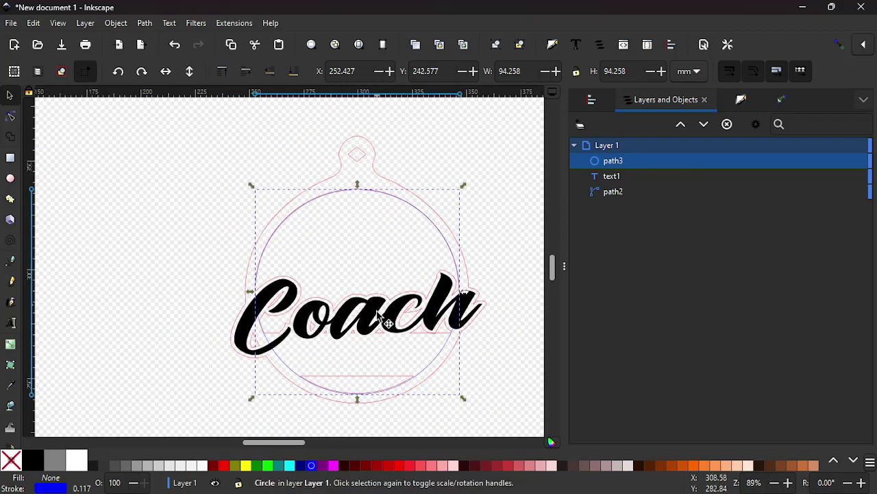
Centre the blue circle horizontally on the ornament outline, try centring it vertically as well, undo that, and deselect everything.
key("shift")
left_click(372, 152, "shift")
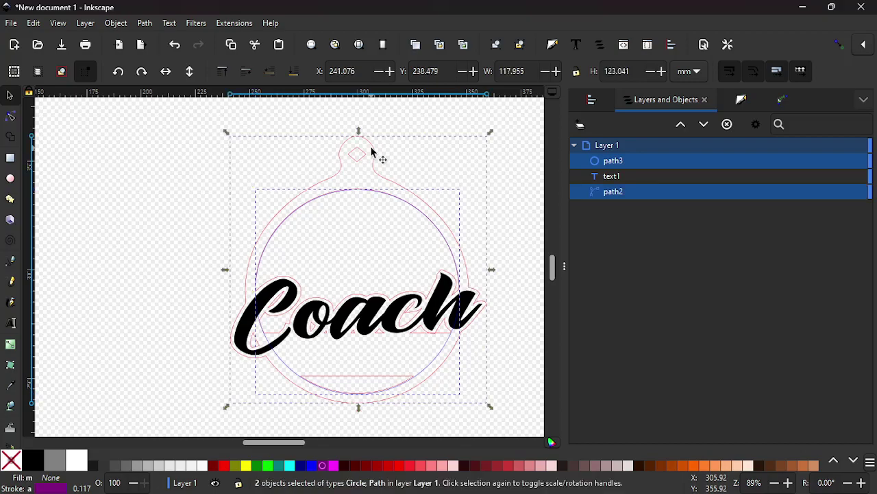
left_click(591, 101)
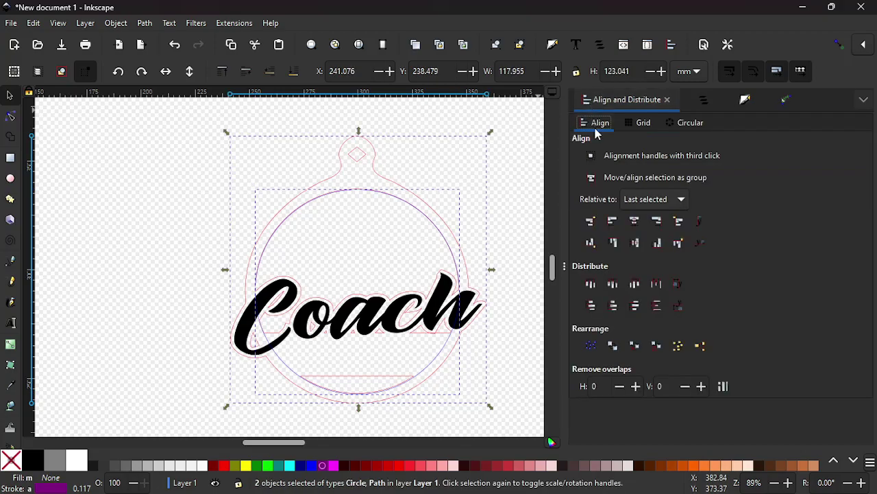
left_click(634, 221)
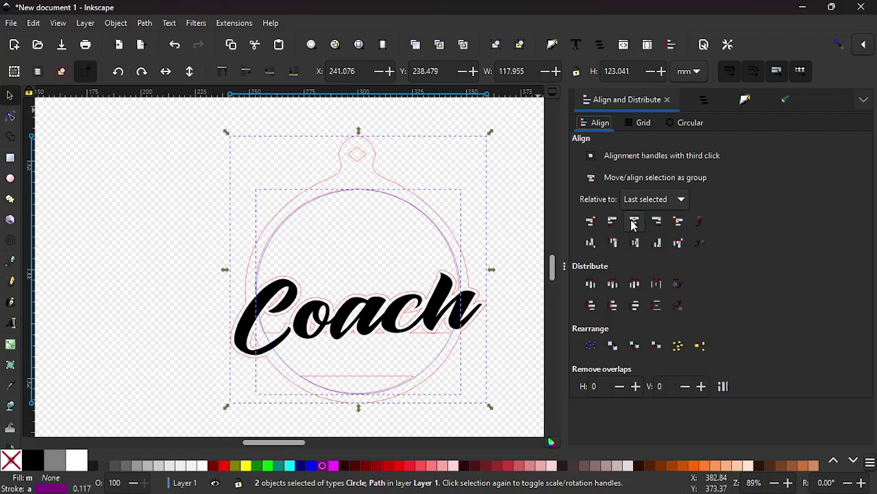
left_click(637, 243)
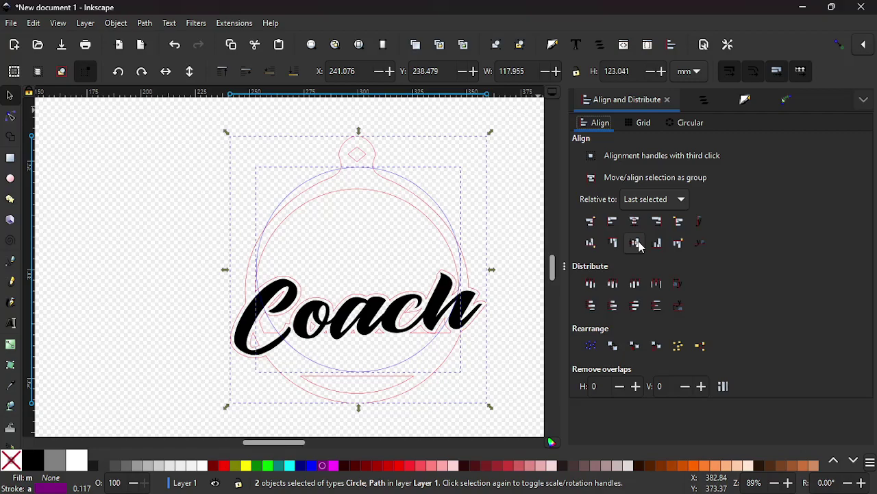
key("ctrl+z")
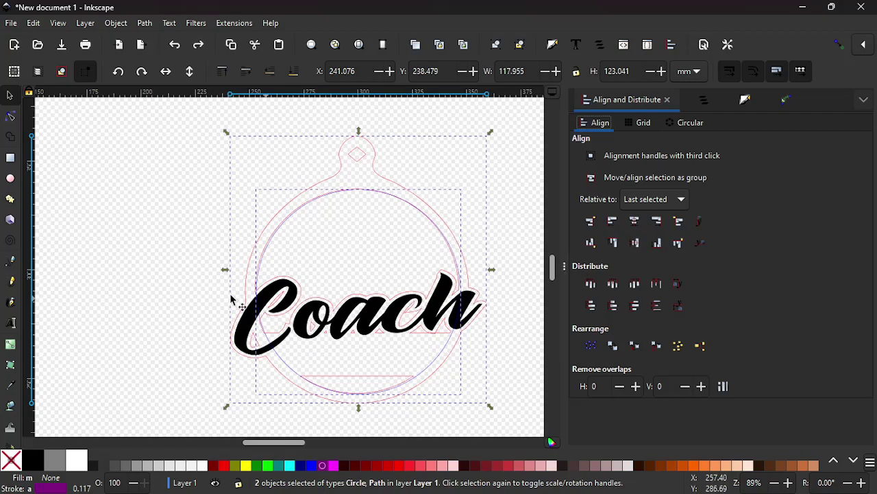
left_click(153, 296)
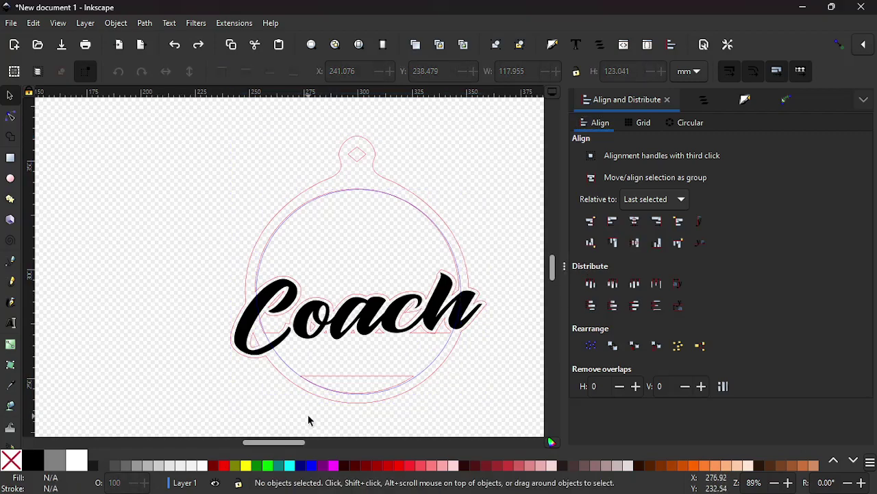
scroll(310, 419, "down", 1, "ctrl")
scroll(307, 417, "down", 3)
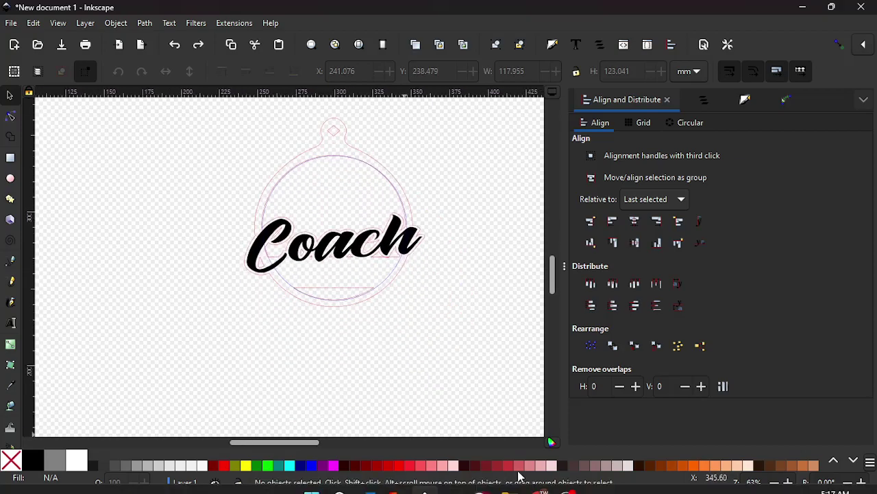
Switch to the coaching quotes page in Chrome and copy the quote "A good coach can change a game. A great coach can change a life.".
left_click(539, 480)
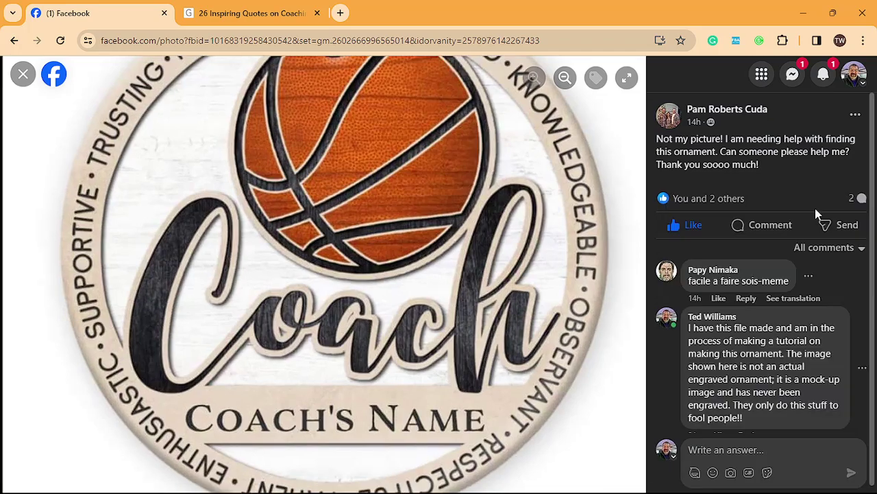
left_click(815, 214)
left_click(284, 9)
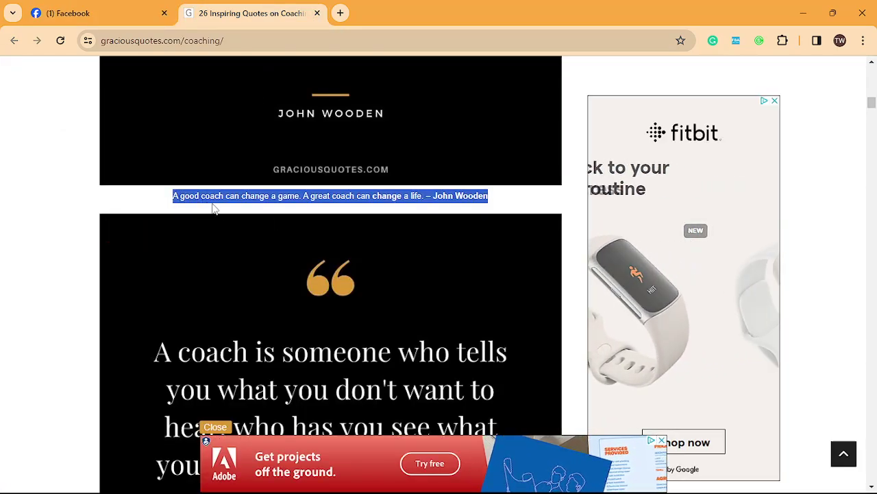
scroll(220, 205, "up", 3)
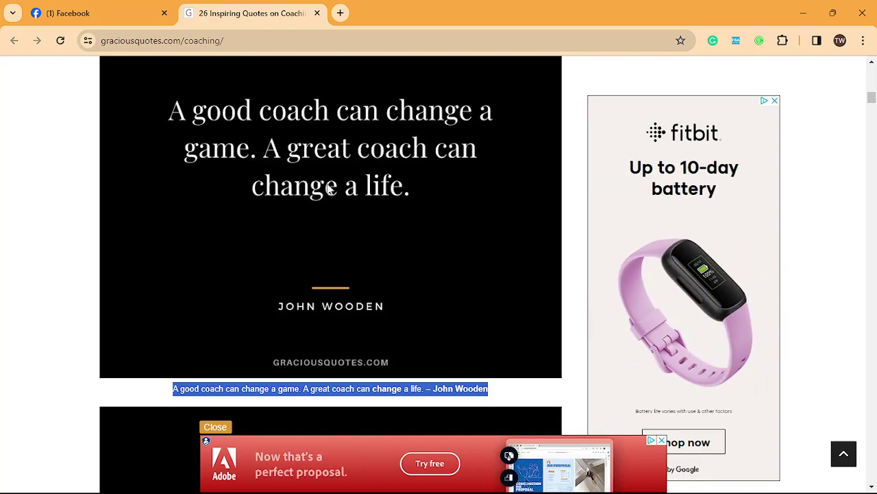
scroll(312, 304, "down", 1)
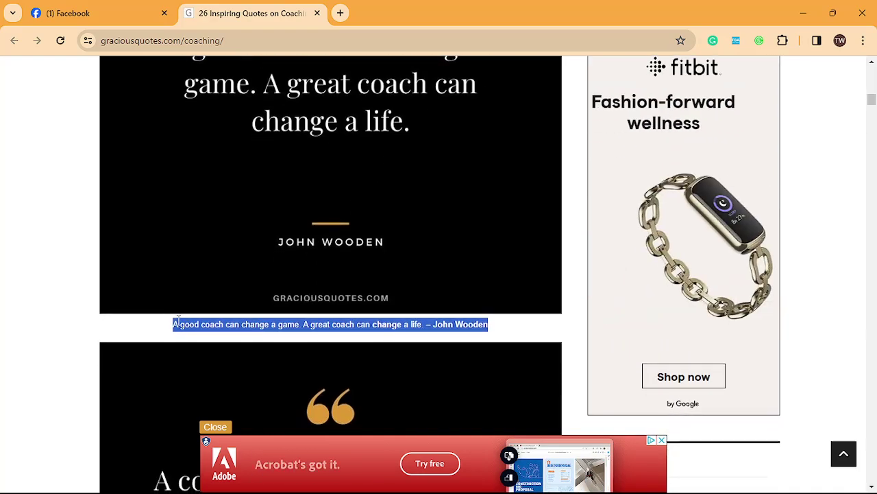
right_click(254, 327)
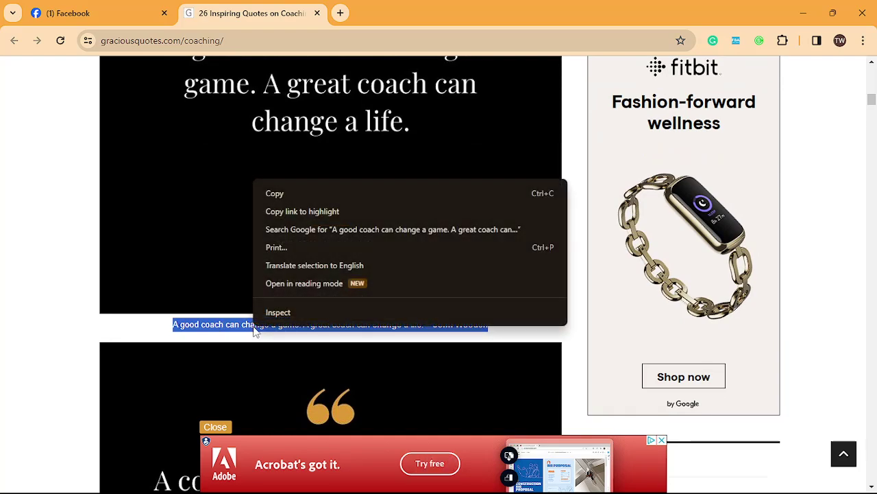
left_click(276, 194)
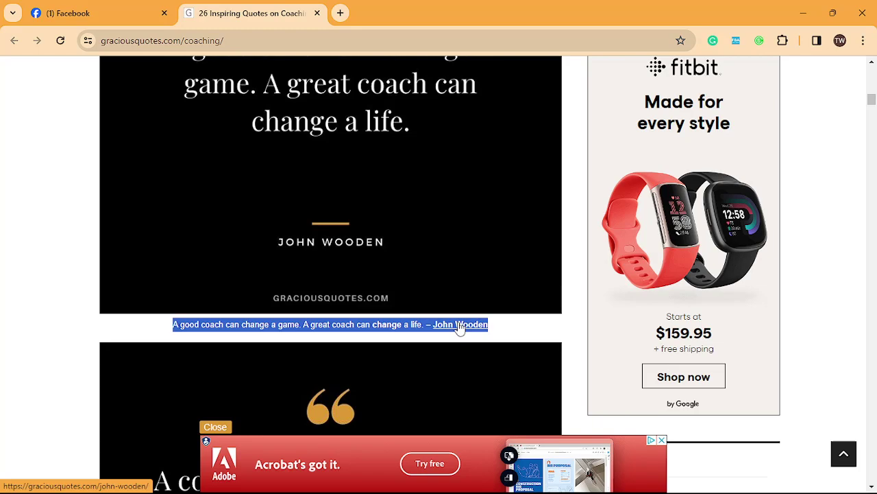
Return to Inkscape and paste the copied coaching quote into a new text object below the ornament.
left_click(424, 478)
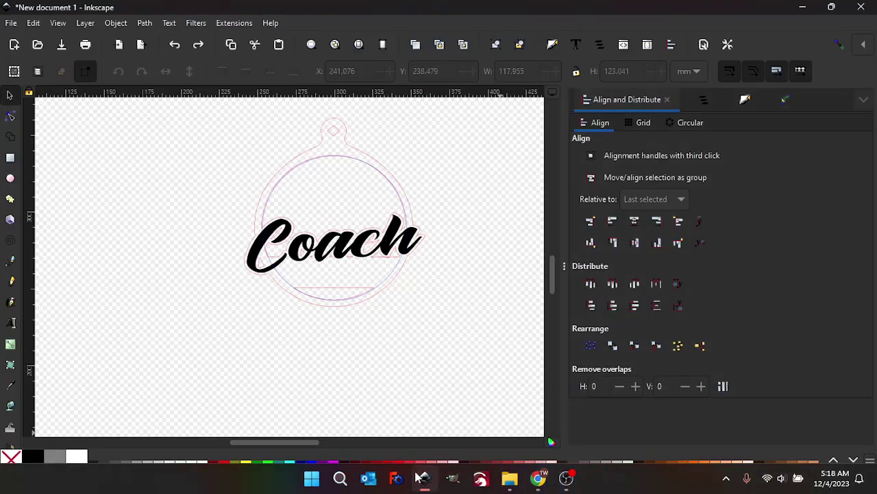
right_click(130, 381)
left_click(147, 390)
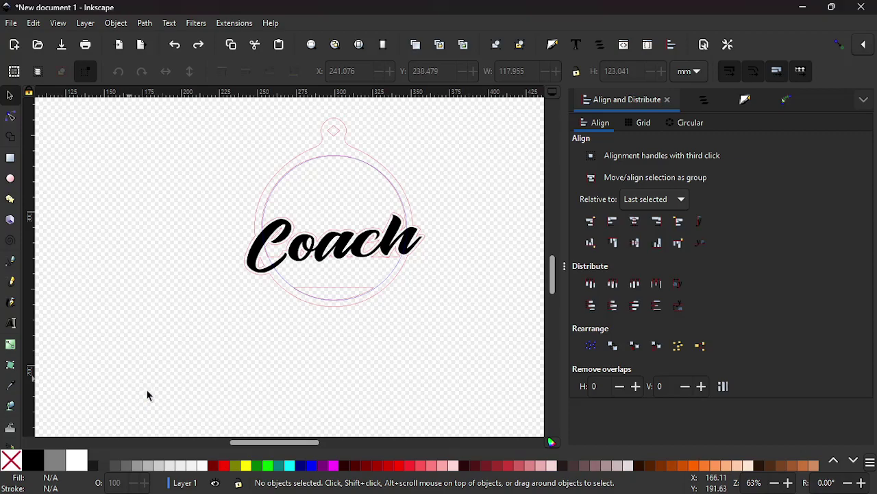
left_click(11, 322)
left_click(107, 360)
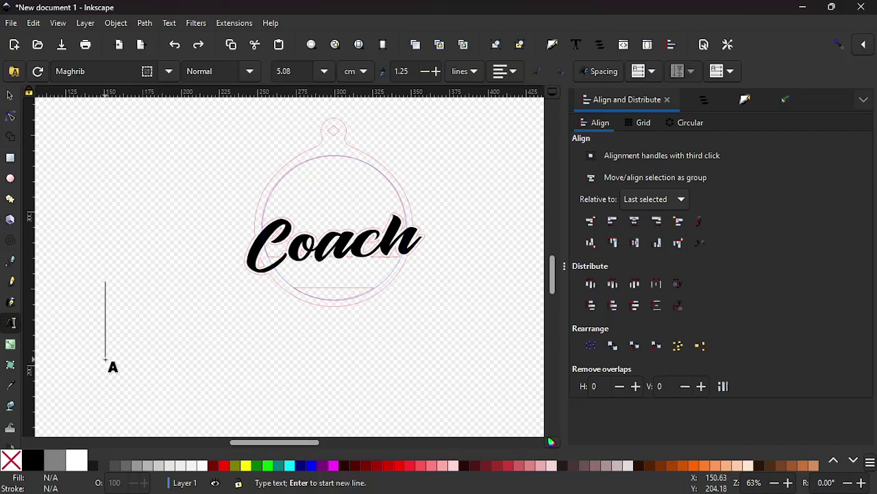
right_click(110, 320)
left_click(134, 330)
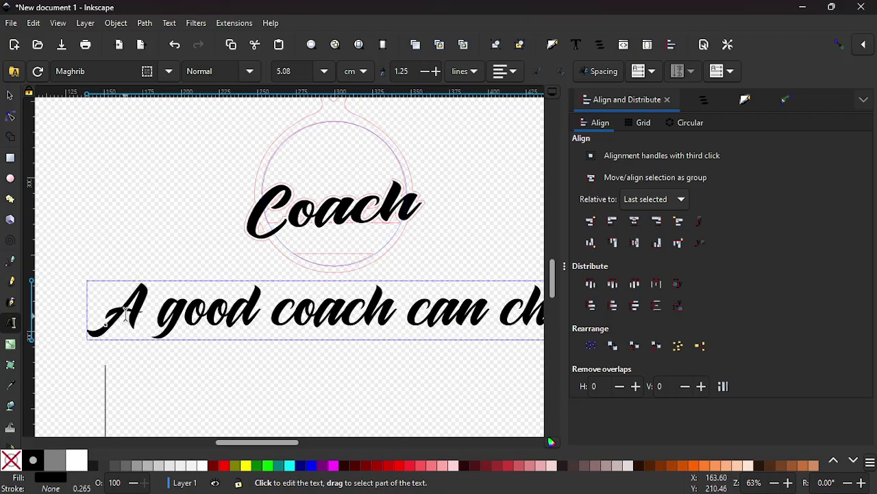
Place the cursor in the pasted quote and switch its font-size unit to px.
left_click(159, 312)
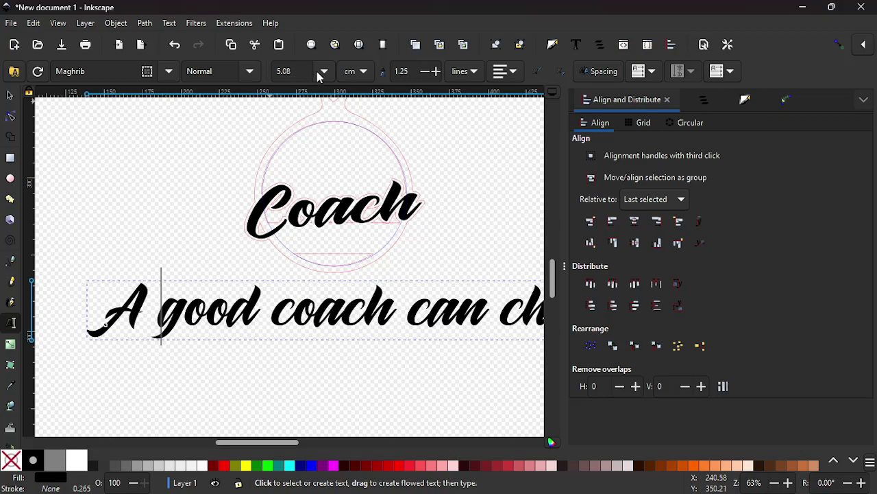
left_click(371, 72)
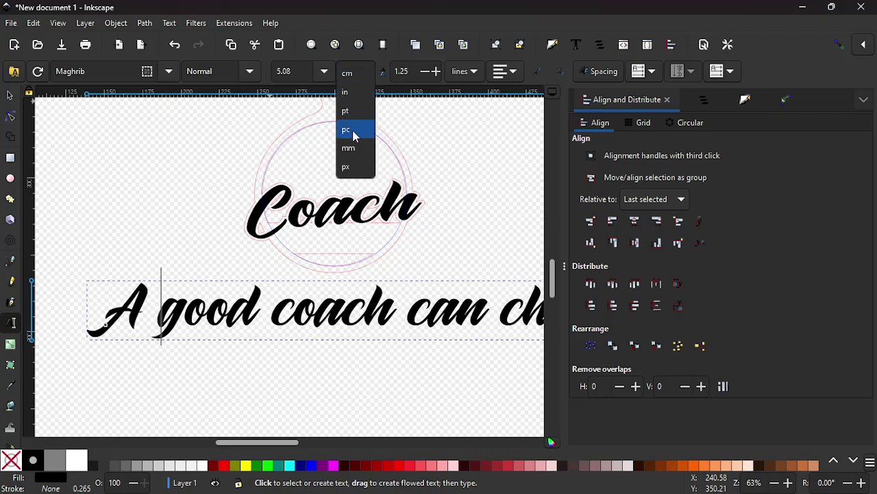
left_click(356, 166)
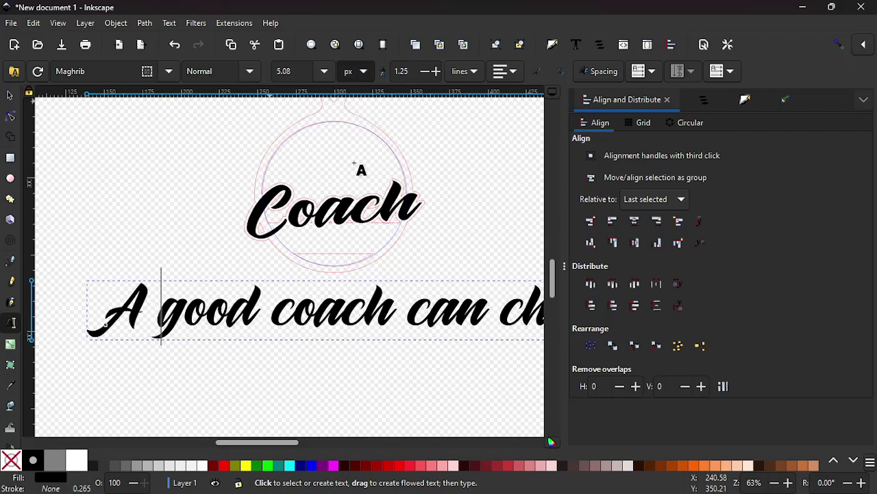
left_click(365, 72)
left_click(355, 74)
Reduce the quote text's font size, trying 20 px before settling on 12 px.
left_click(322, 72)
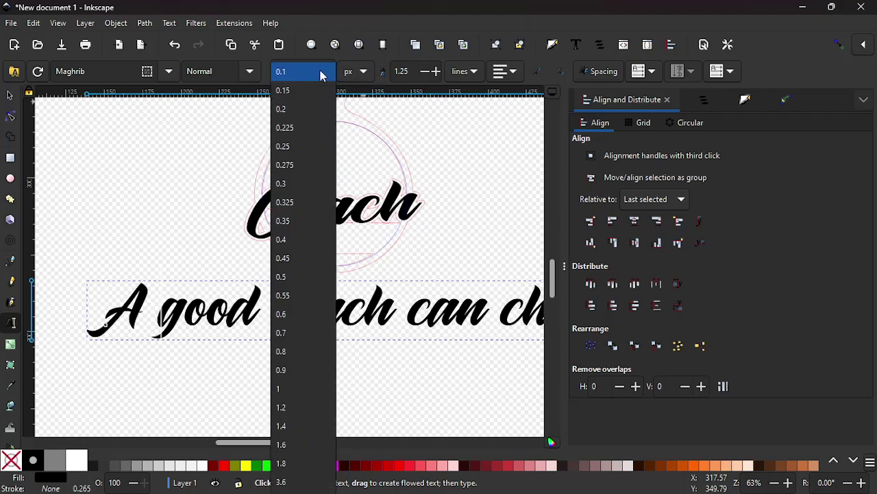
left_click(294, 143)
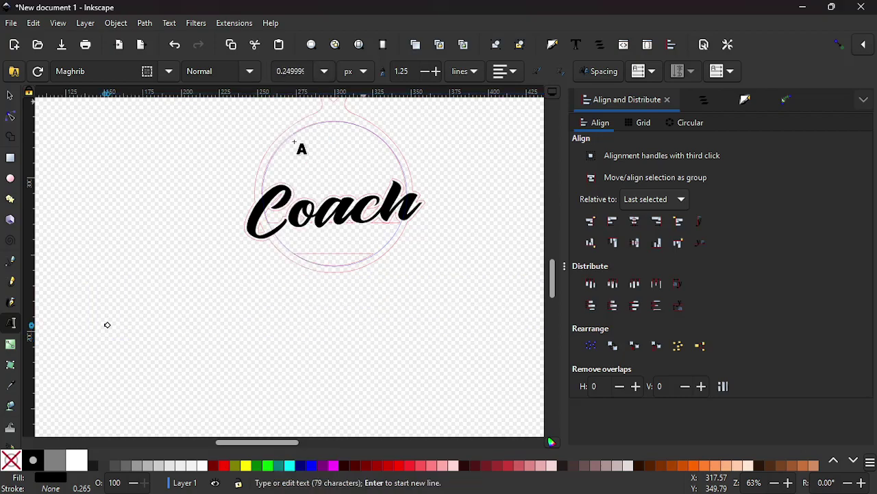
left_click(325, 71)
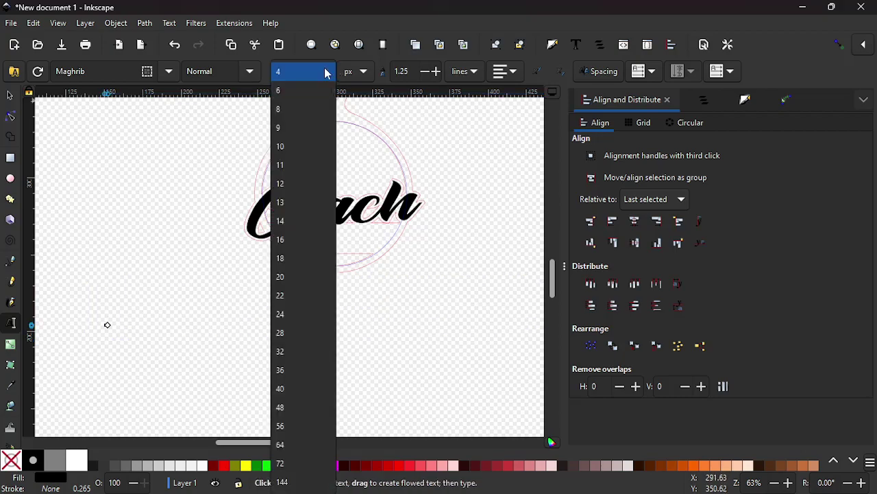
left_click(284, 277)
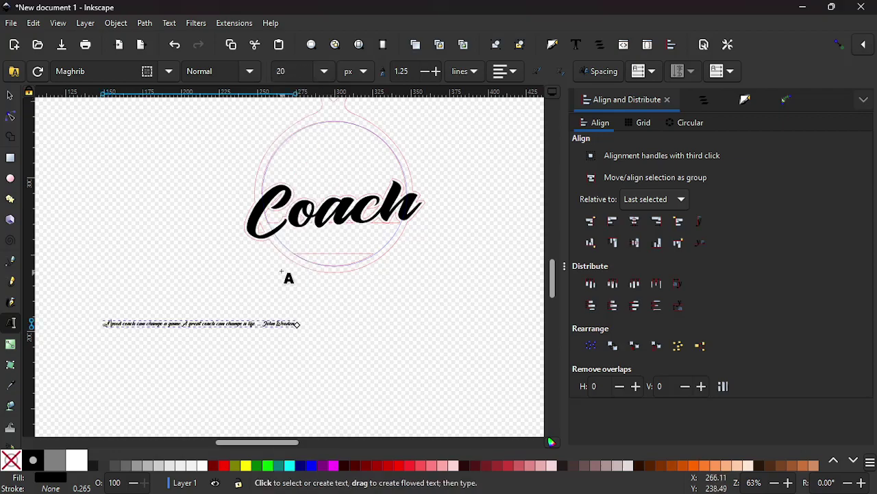
left_click(325, 71)
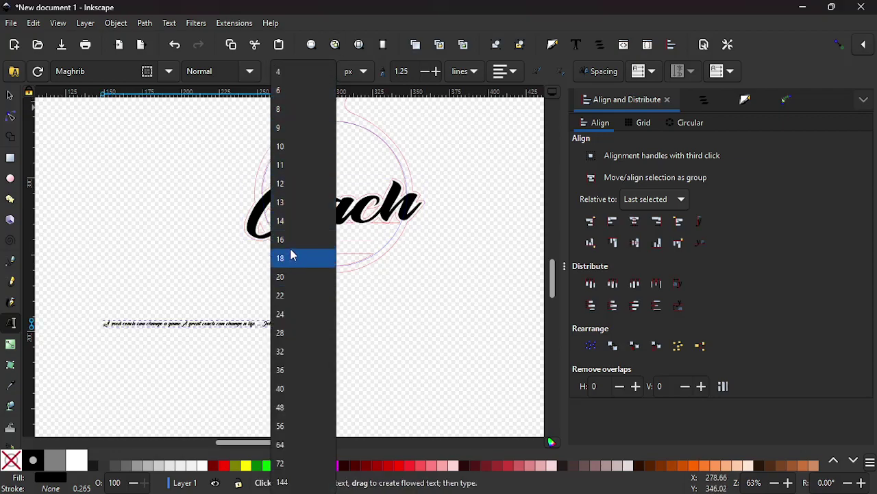
left_click(292, 183)
Change the quote text's font to Verdana.
scroll(164, 371, "up", 2)
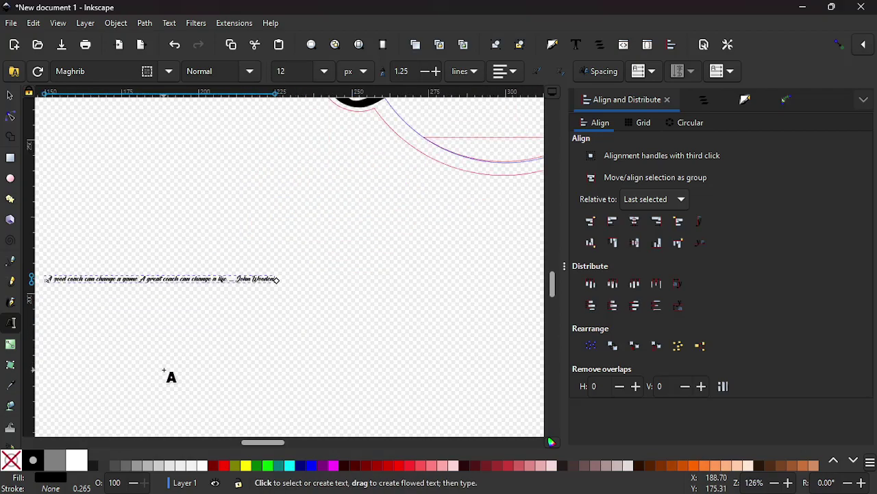
scroll(164, 371, "up", 1)
scroll(176, 329, "left", 4)
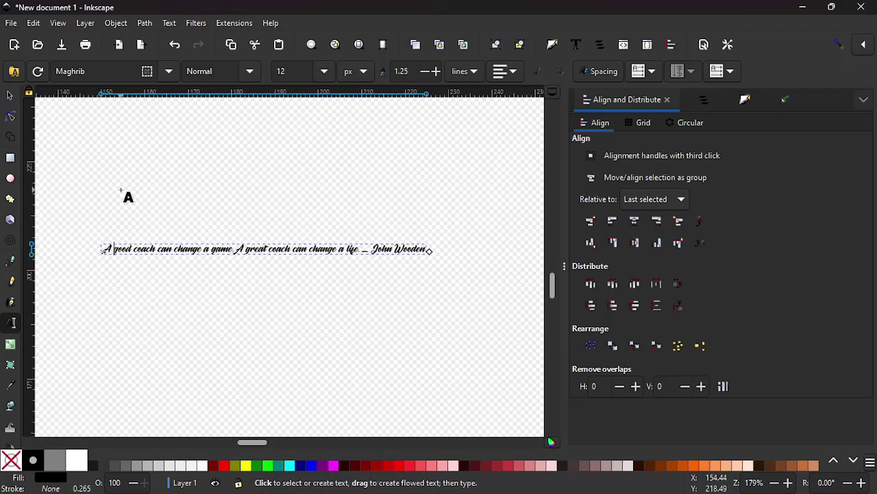
left_click(170, 71)
scroll(103, 334, "down", 10)
scroll(103, 336, "down", 15)
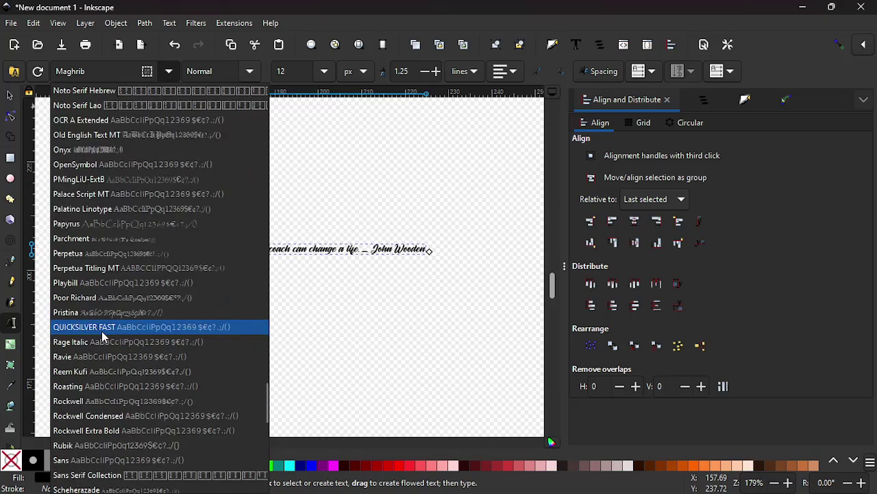
scroll(101, 331, "down", 16)
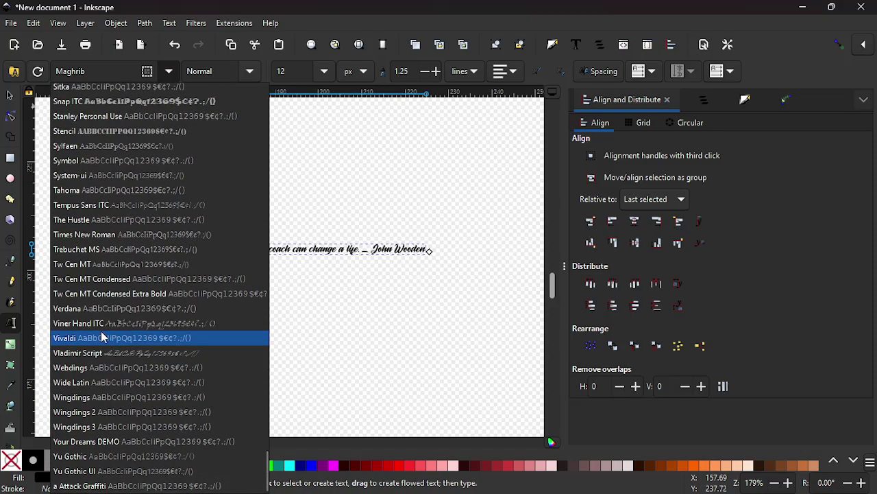
left_click(95, 313)
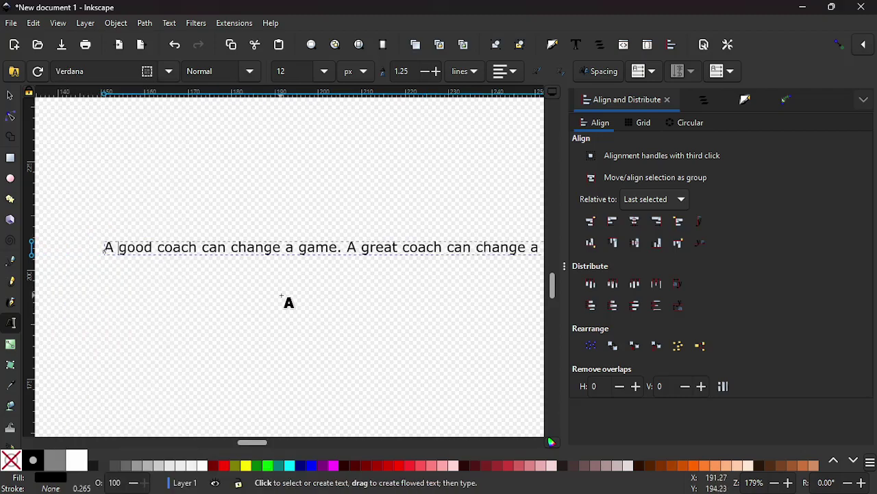
Select the quote text together with the blue guide circle and put the text on the circle's path.
scroll(288, 302, "down", 4)
scroll(334, 307, "up", 1)
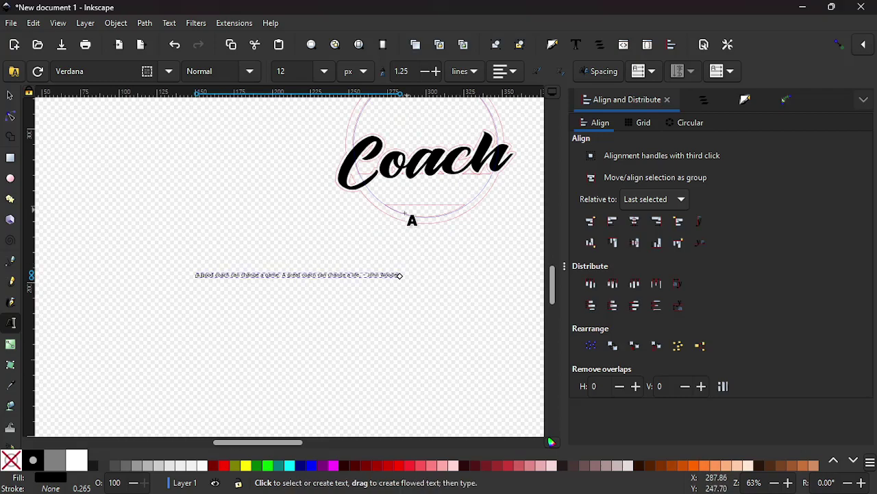
left_click(10, 95)
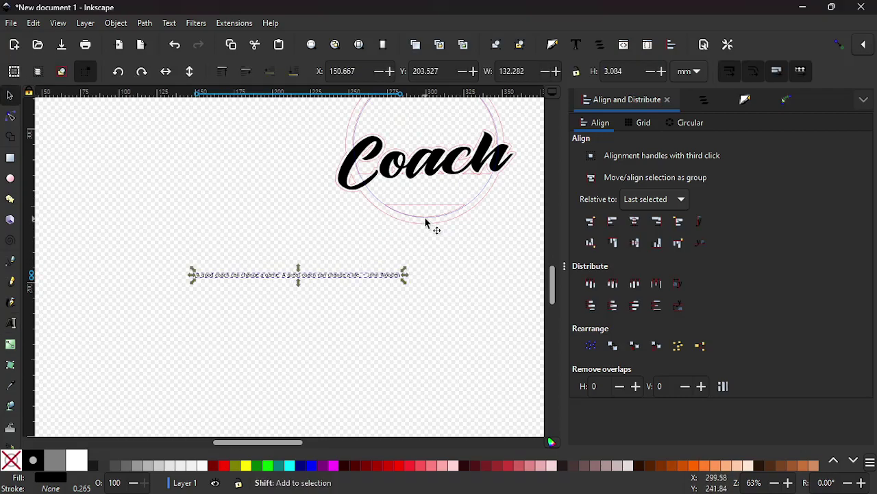
scroll(415, 261, "up", 4)
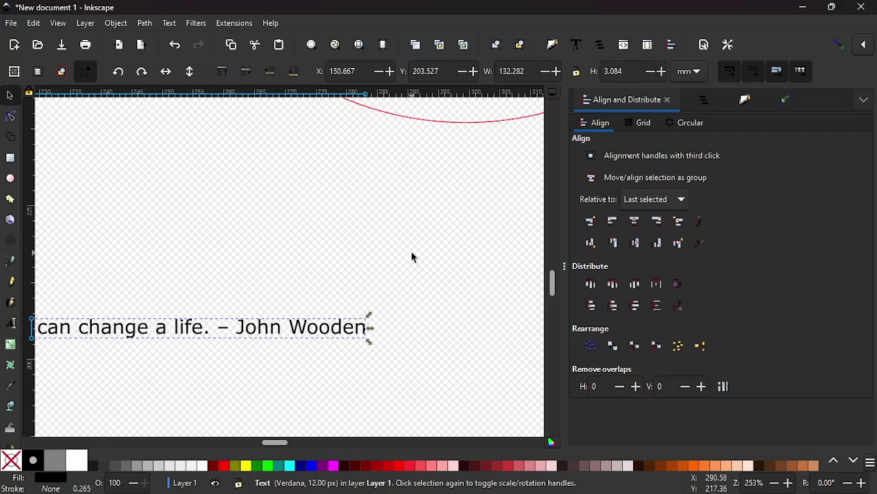
left_click_drag(412, 255, 292, 460)
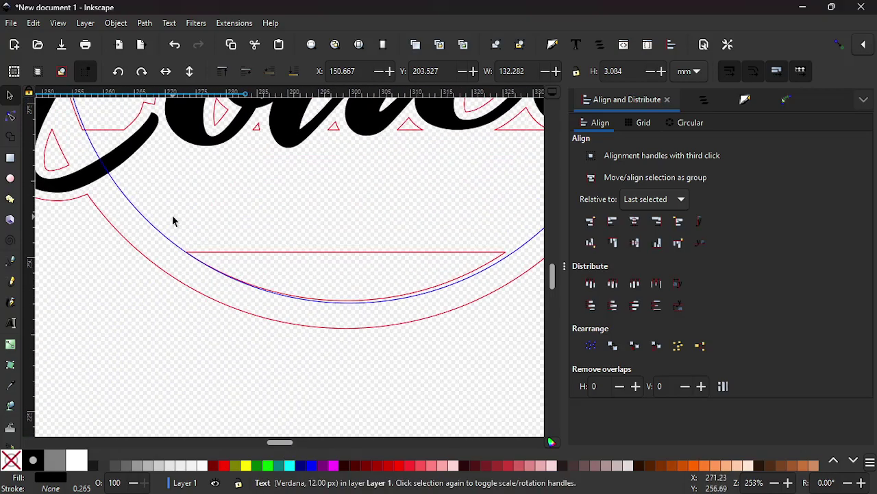
key("shift")
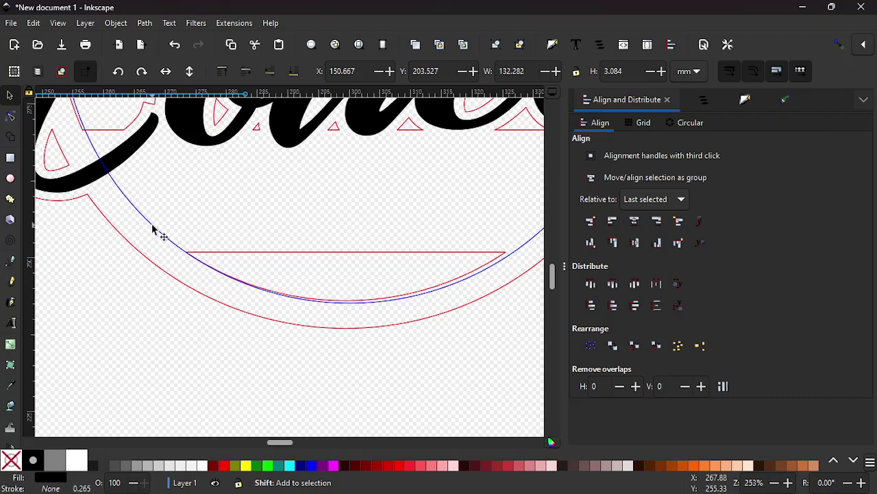
left_click(153, 229, "shift")
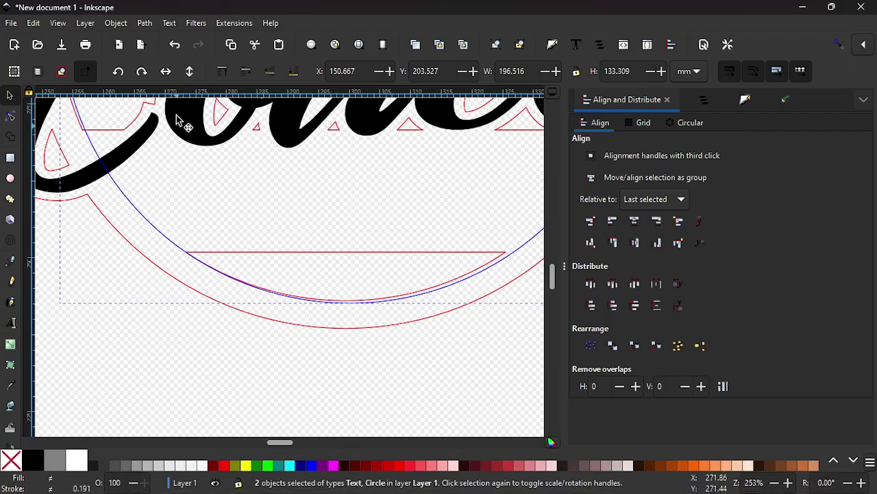
left_click(169, 25)
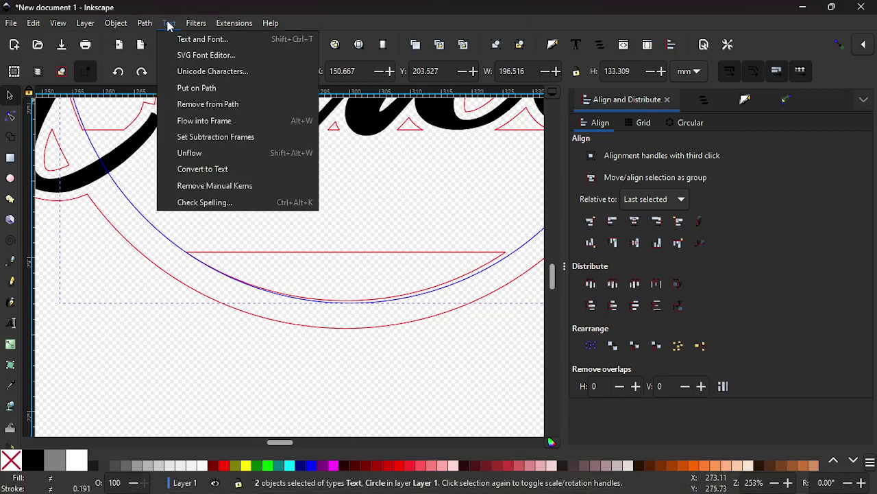
left_click(187, 88)
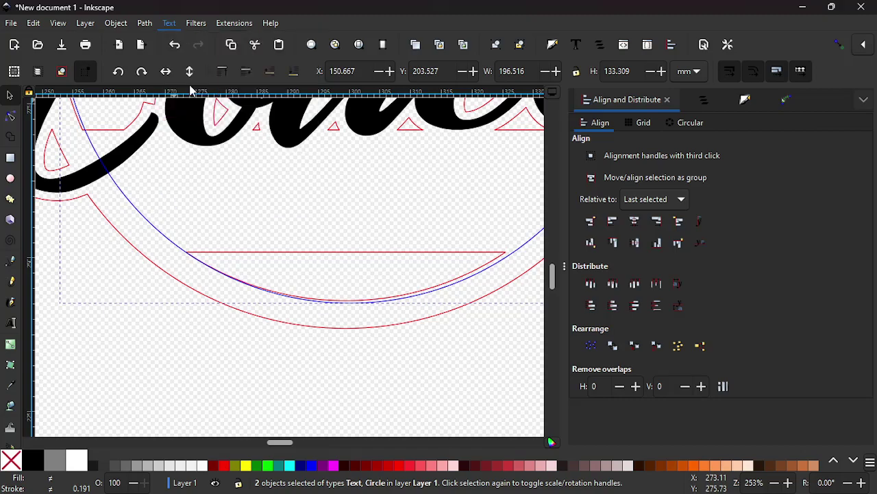
Rotate the blue circle and its curved quote together about half a turn so the quote runs along the ornament's upper arc.
scroll(271, 295, "down", 2, "ctrl")
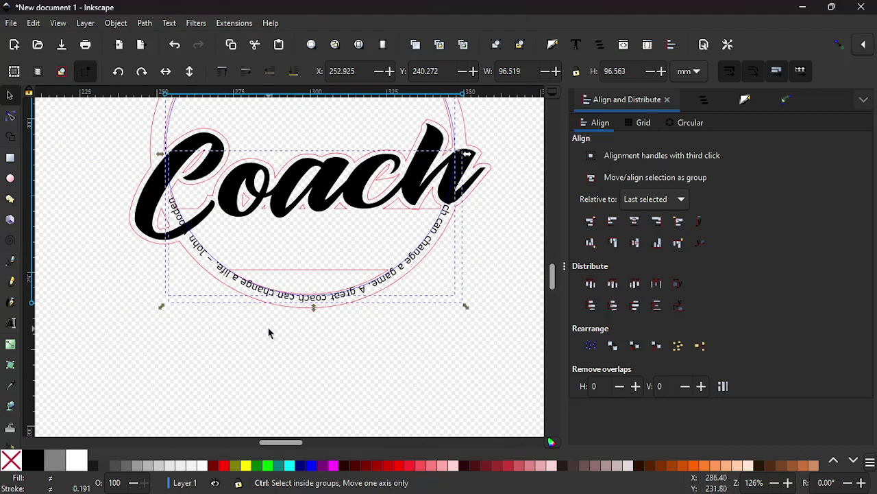
scroll(269, 334, "up", 1, "ctrl")
scroll(269, 333, "down", 1)
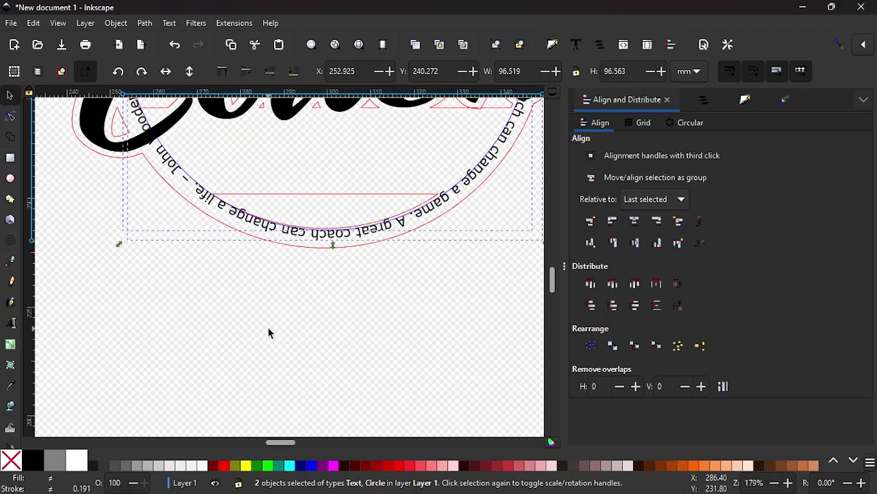
scroll(269, 333, "up", 1, "ctrl")
scroll(269, 333, "down", 3, "ctrl")
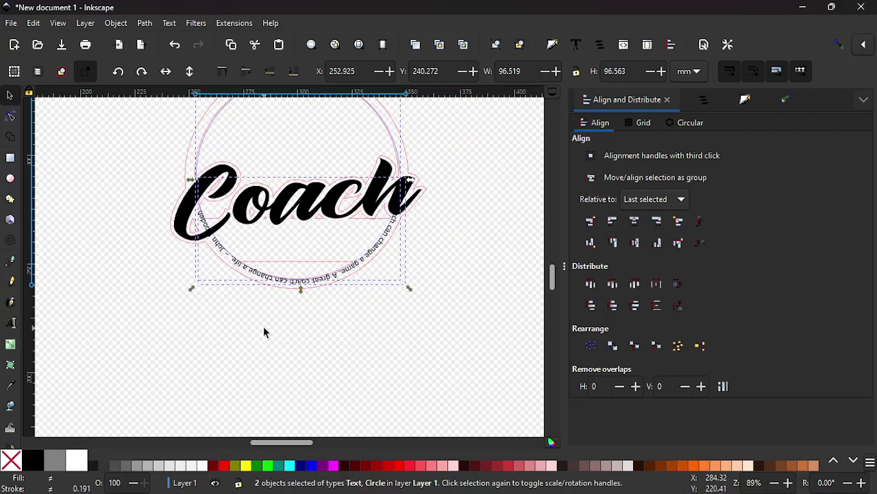
left_click_drag(263, 326, 272, 404)
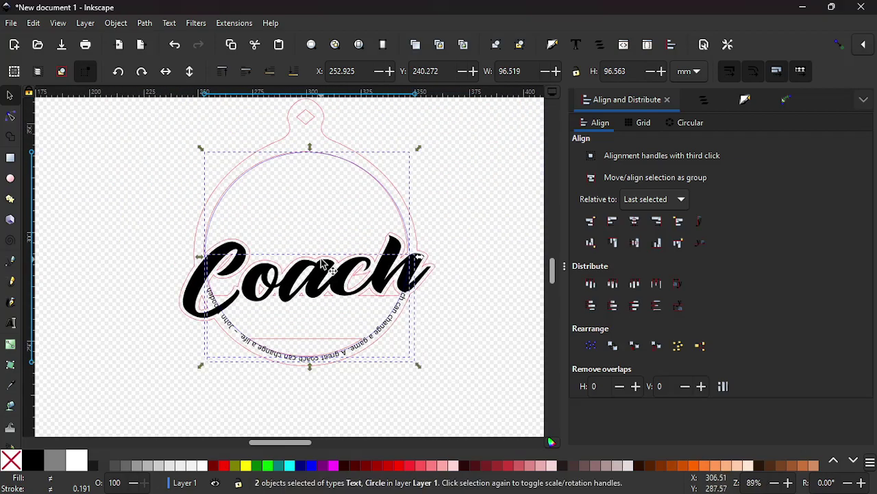
left_click(353, 168)
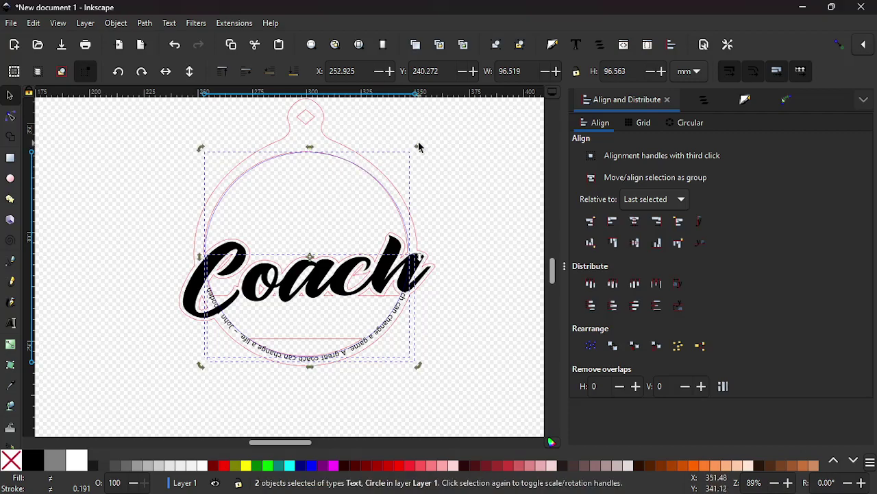
left_click_drag(418, 151, 198, 342)
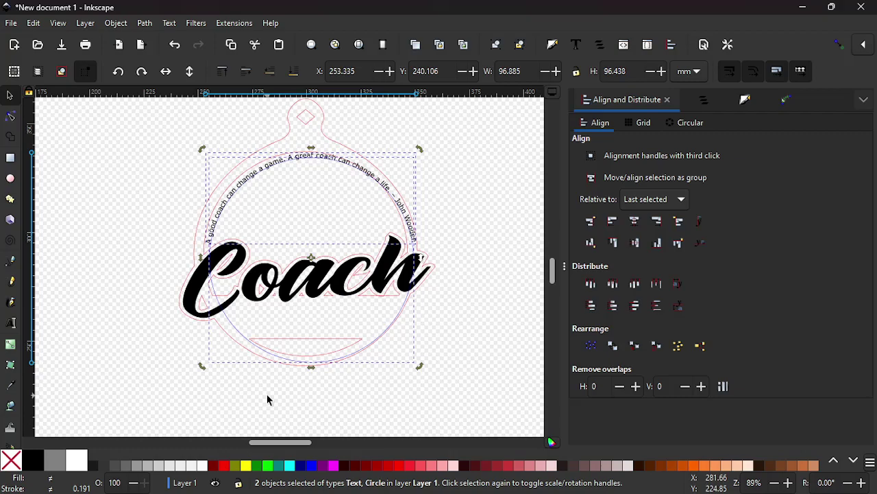
Examine how the curved quote and the blue circle sit within the ornament's ring along the upper and lower arcs.
scroll(273, 277, "up", 1)
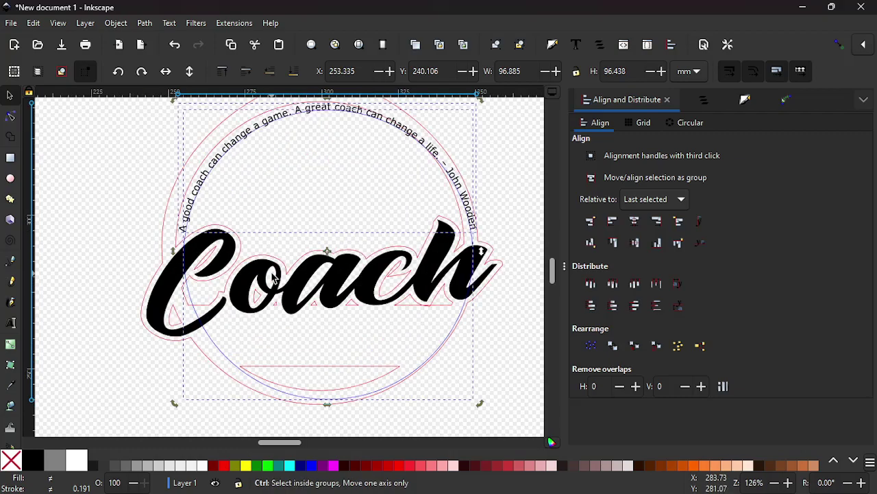
scroll(287, 198, "up", 2)
left_click_drag(287, 201, 310, 277)
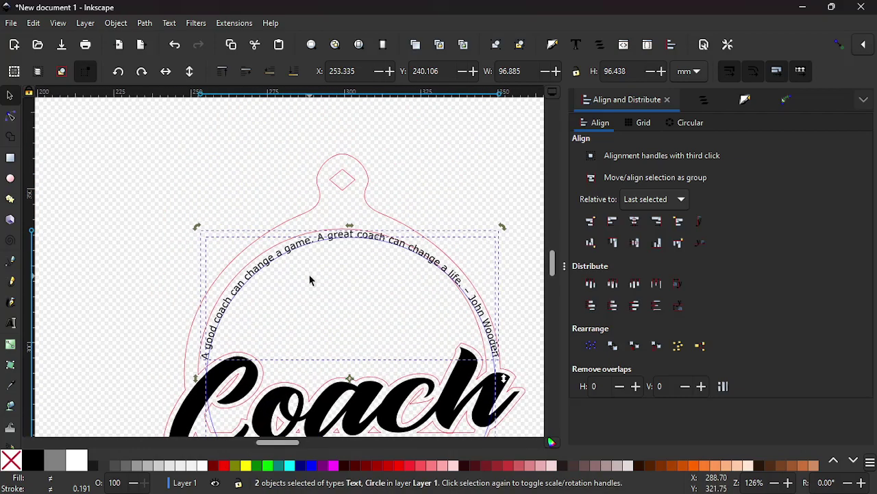
scroll(310, 279, "down", 3)
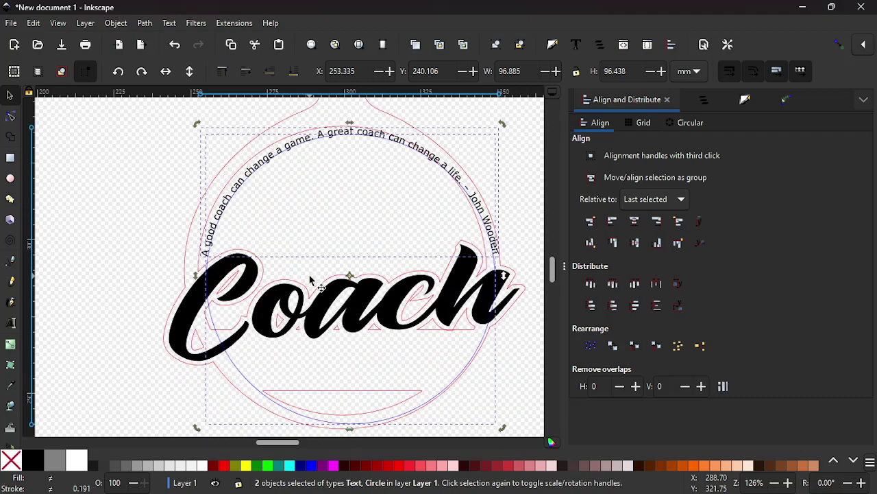
scroll(310, 279, "down", 3)
scroll(309, 280, "up", 2)
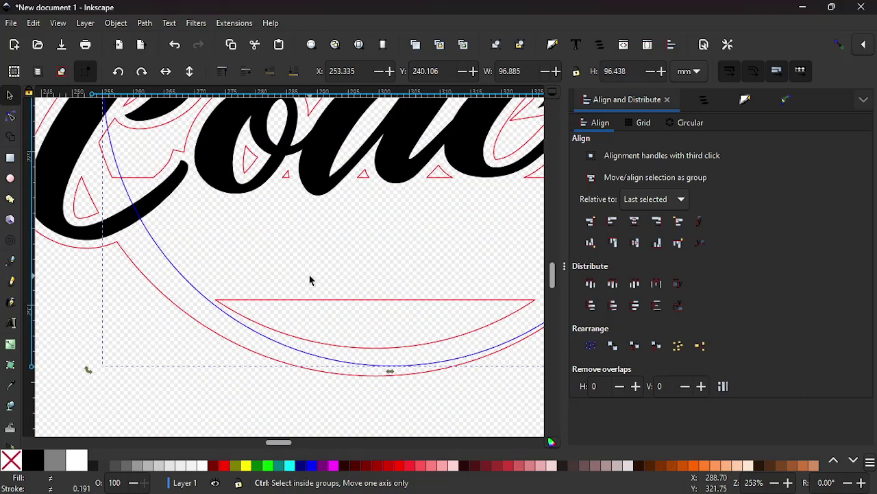
scroll(310, 279, "down", 4)
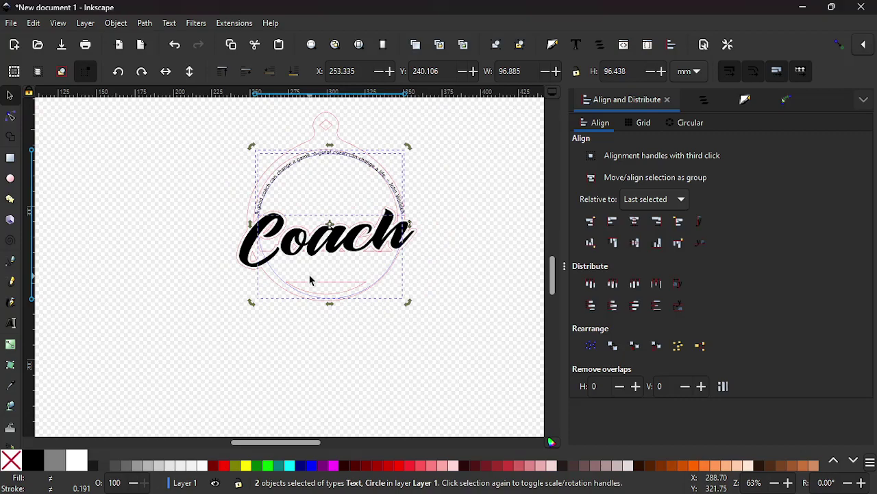
scroll(335, 177, "up", 2)
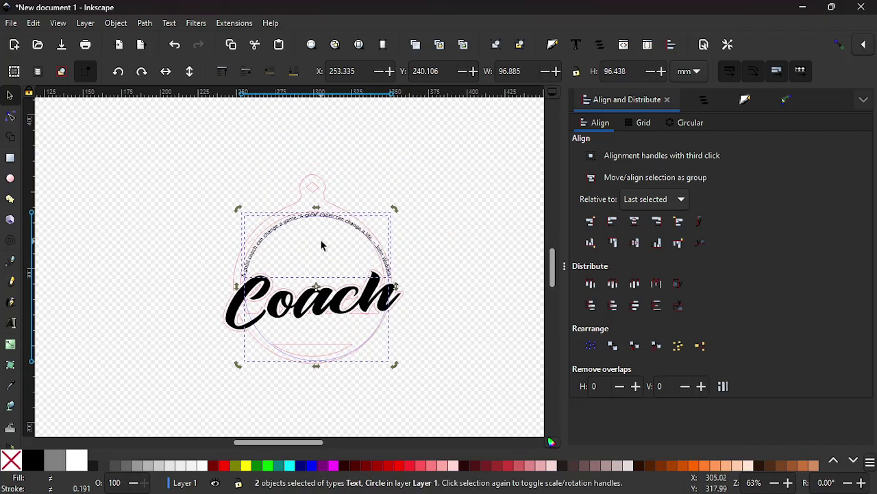
scroll(308, 259, "up", 2)
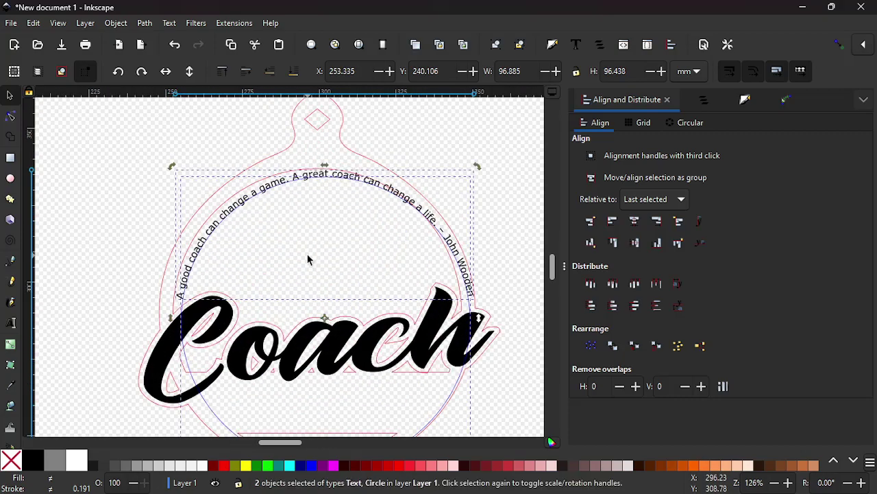
Center the blue circle and its curved quote horizontally on the red ornament outline.
left_click(307, 259)
left_click(212, 419)
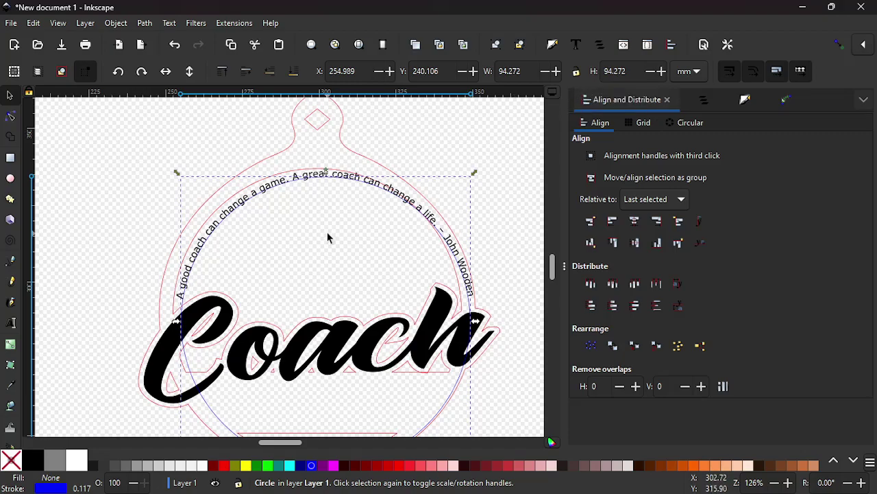
key("shift")
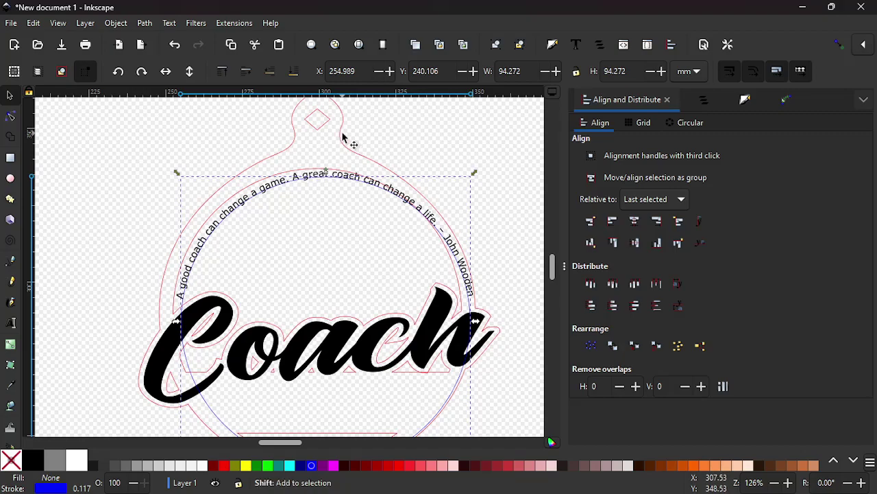
left_click(340, 136, "shift")
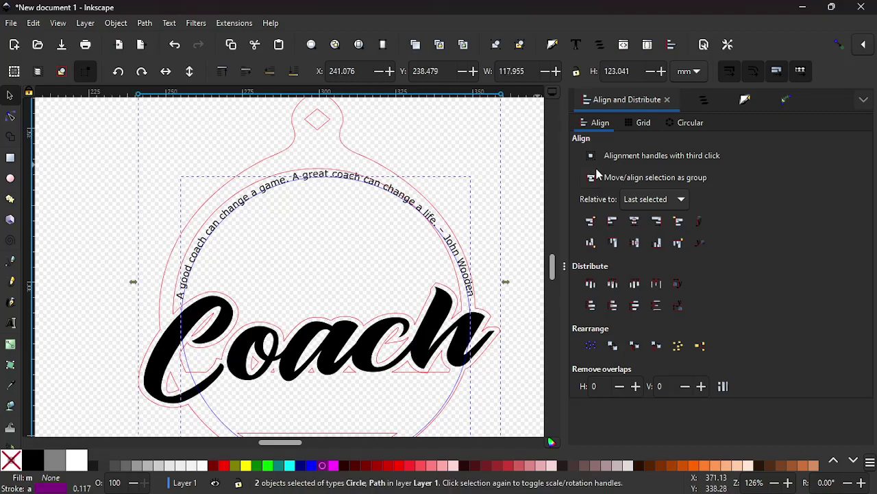
left_click(634, 222)
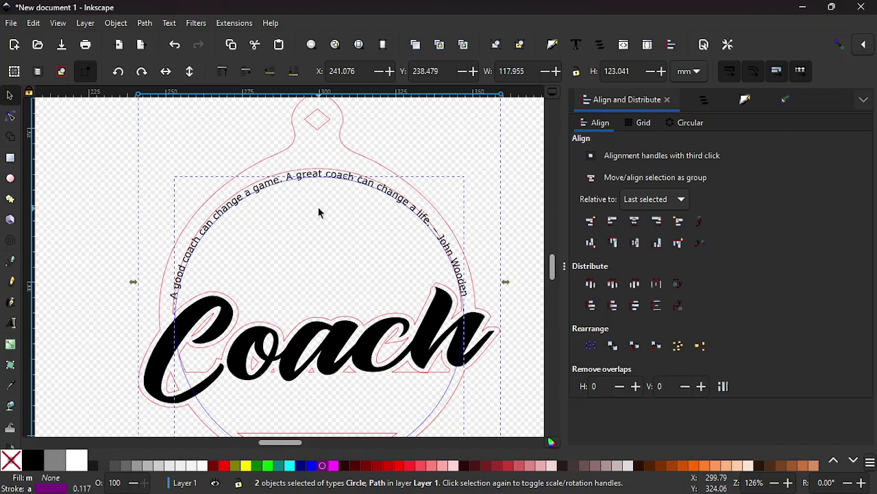
key("Up")
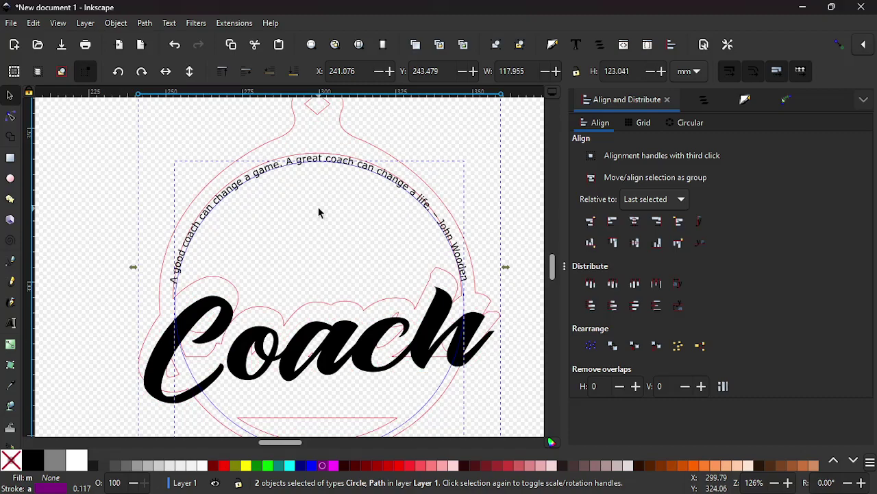
key("ctrl+z")
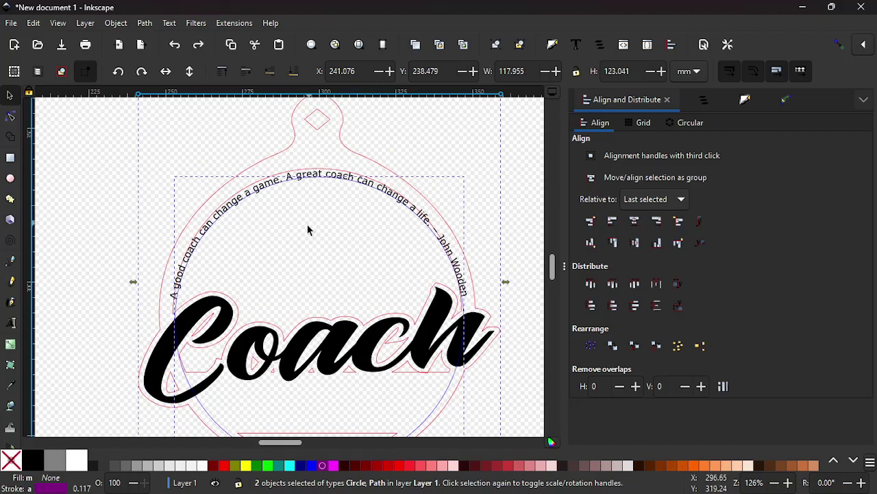
key("Escape")
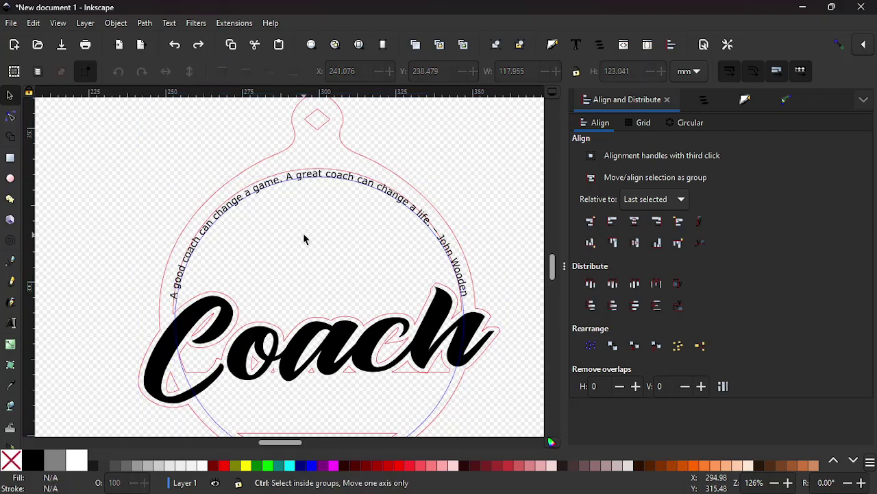
Try shifting the curved quote slightly upward off the blue circle, and undo the move.
scroll(304, 237, "down", 2, "ctrl")
scroll(294, 250, "up", 3, "ctrl")
scroll(293, 251, "up", 1, "ctrl")
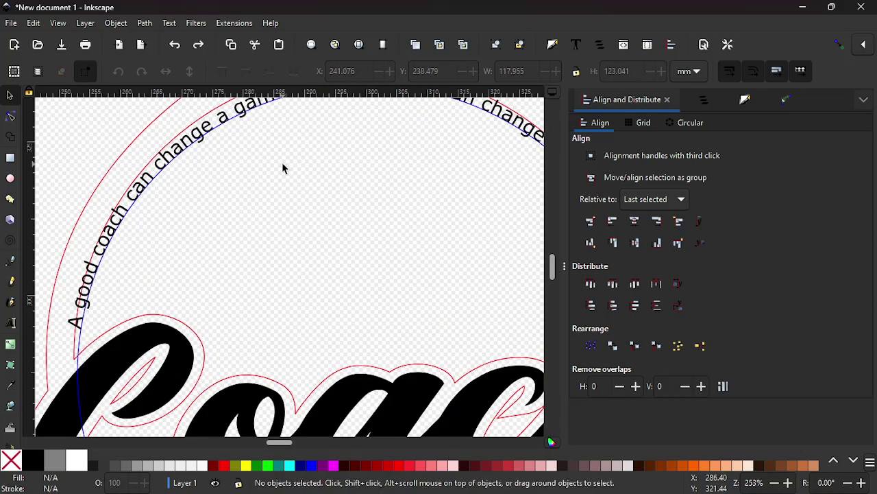
scroll(284, 168, "up", 1, "ctrl")
left_click(300, 199)
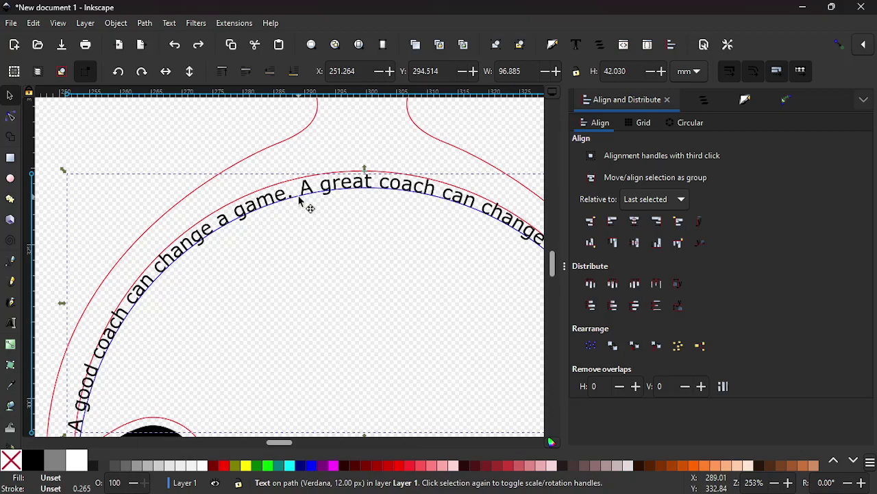
left_click_drag(300, 198, 300, 194)
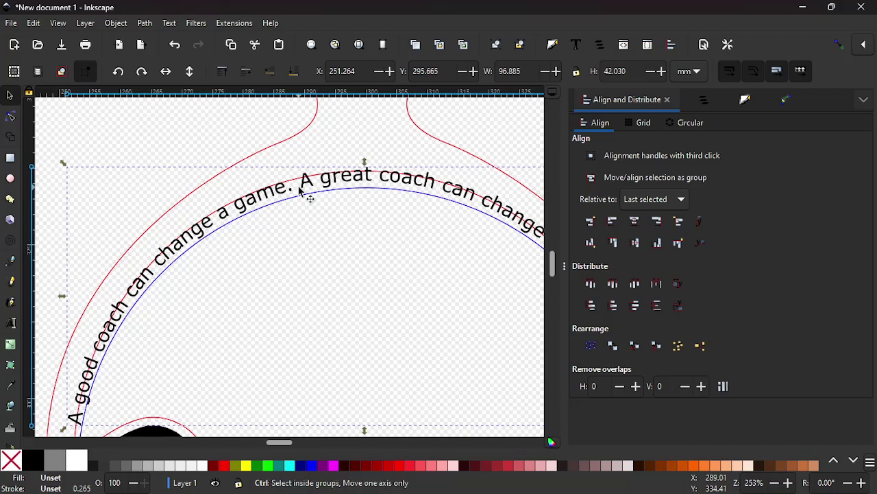
key("ctrl+z")
left_click(298, 199)
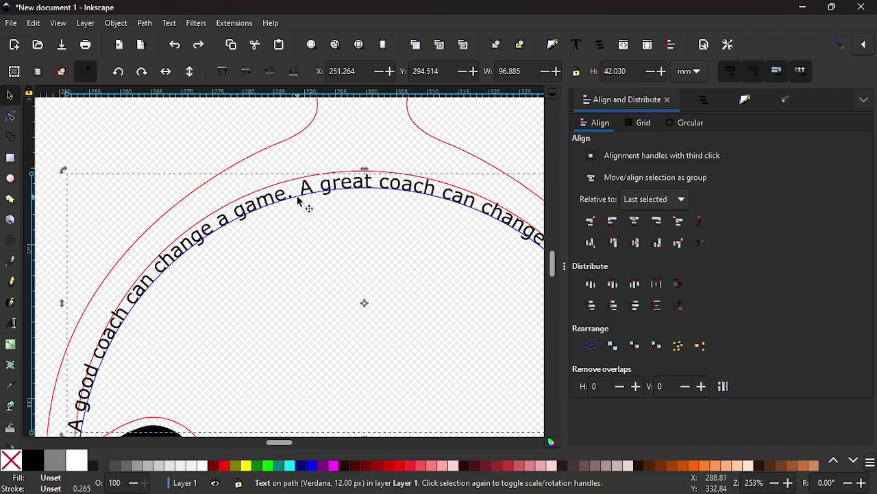
Try raising the quote into the ornament's ring by moving the blue circle straight up, and undo the change.
scroll(298, 198, "down", 15)
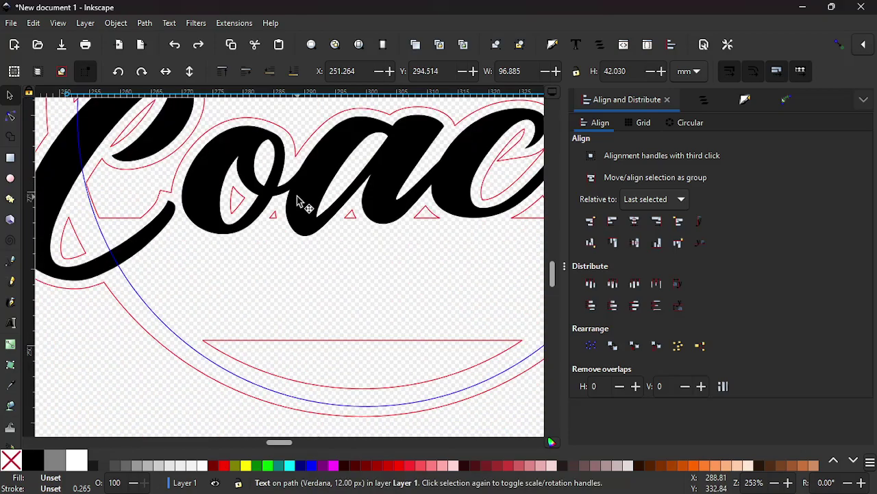
left_click(162, 322)
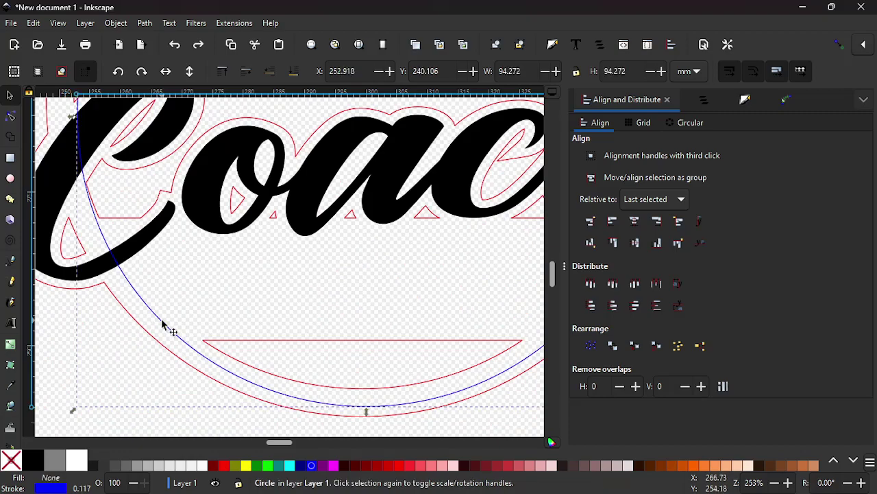
scroll(283, 279, "up", 8)
scroll(283, 279, "up", 3)
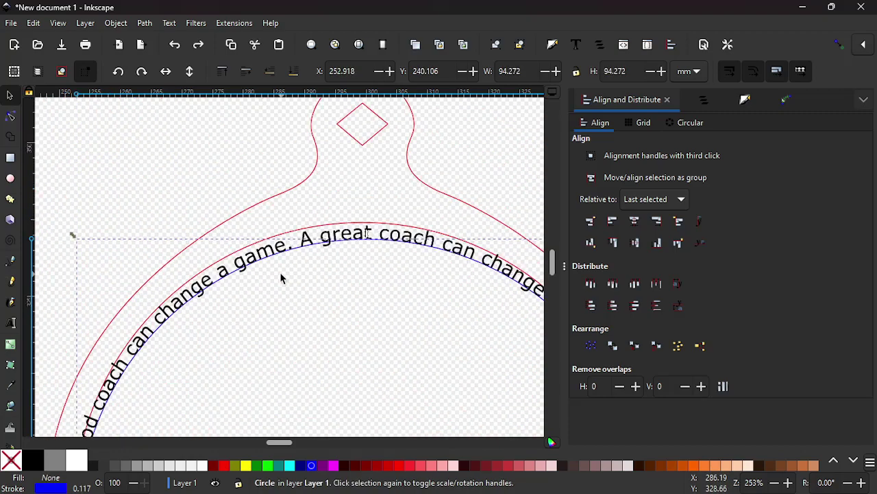
left_click_drag(318, 242, 318, 225)
left_click(320, 242)
key("ctrl+z")
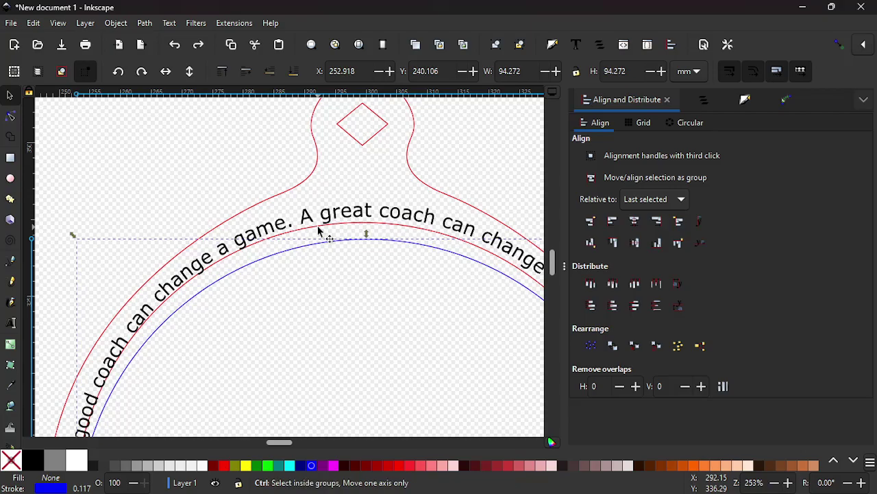
key("ctrl+z")
Move the blue circle straight up about 2.9 mm so its lowest point meets the ring's inner red arc.
scroll(333, 286, "down", 2)
scroll(328, 281, "down", 10)
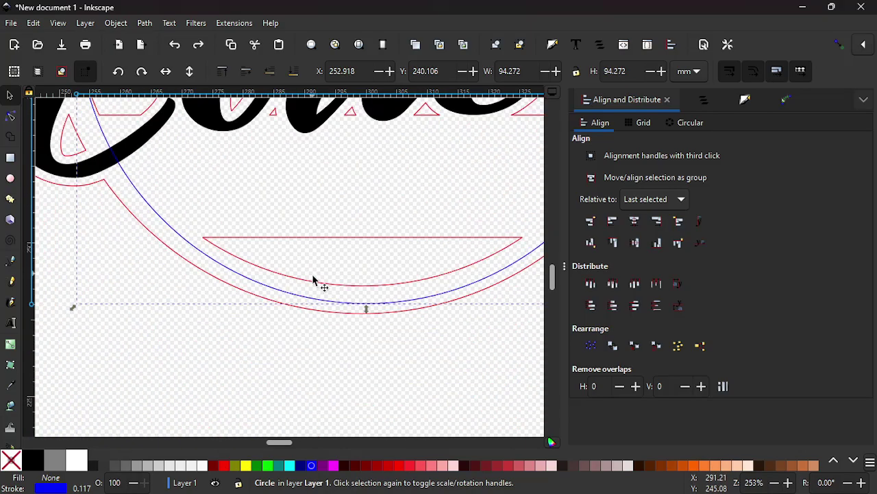
scroll(331, 336, "up", 3)
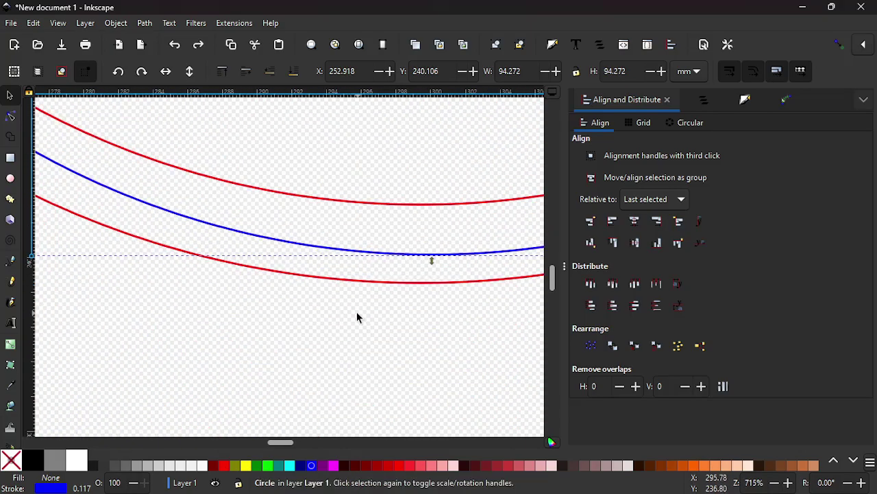
scroll(357, 311, "up", 2)
key("ctrl")
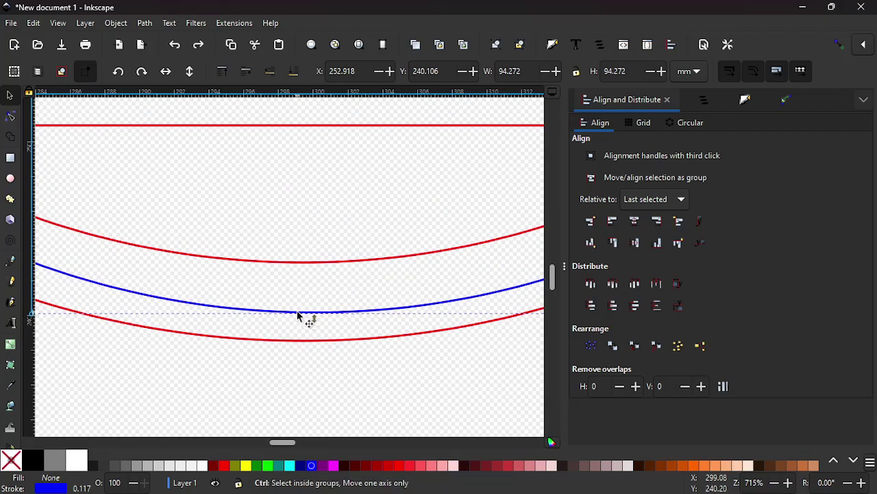
left_click_drag(297, 318, 284, 263)
scroll(278, 285, "down", 7, "ctrl")
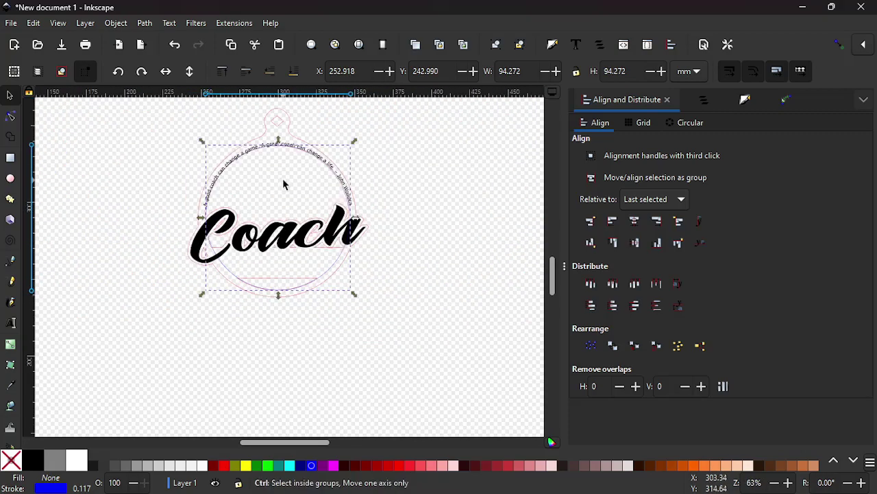
Select the blue circle with the ornament outline and align their centers horizontally.
scroll(275, 156, "up", 4, "ctrl")
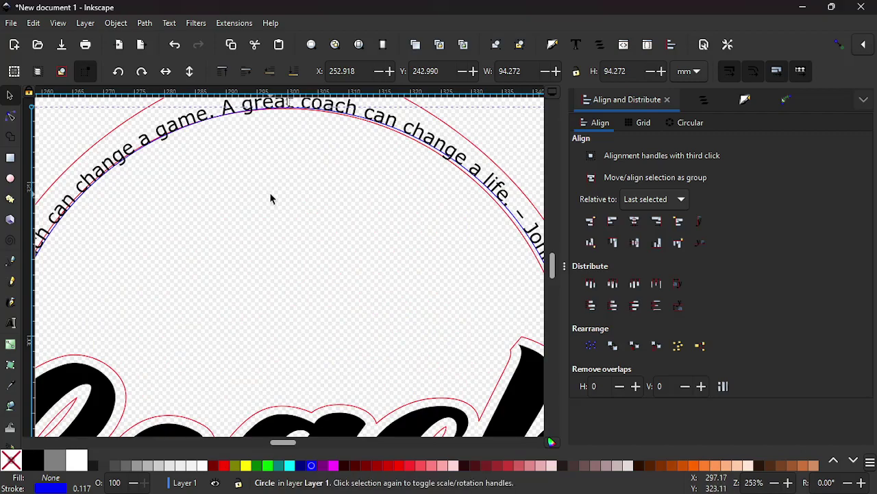
scroll(271, 199, "down", 5)
scroll(270, 198, "up", 3)
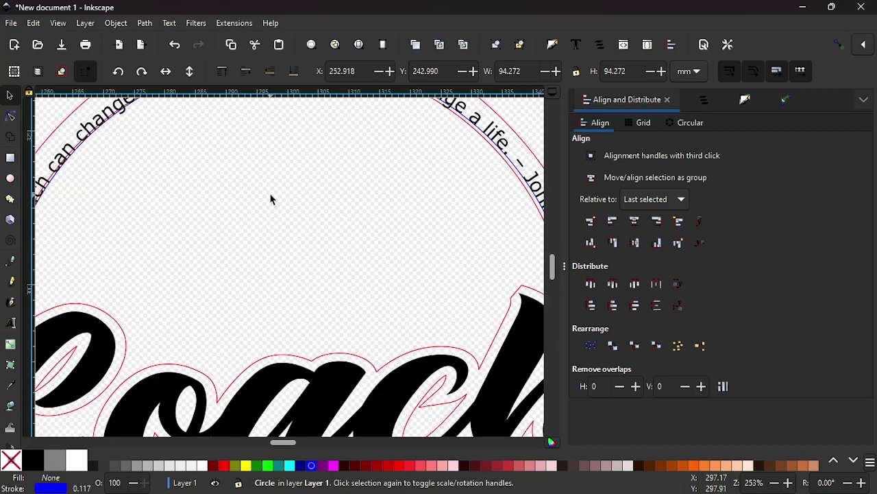
scroll(269, 193, "down", 6, "ctrl")
scroll(394, 172, "up", 3, "ctrl")
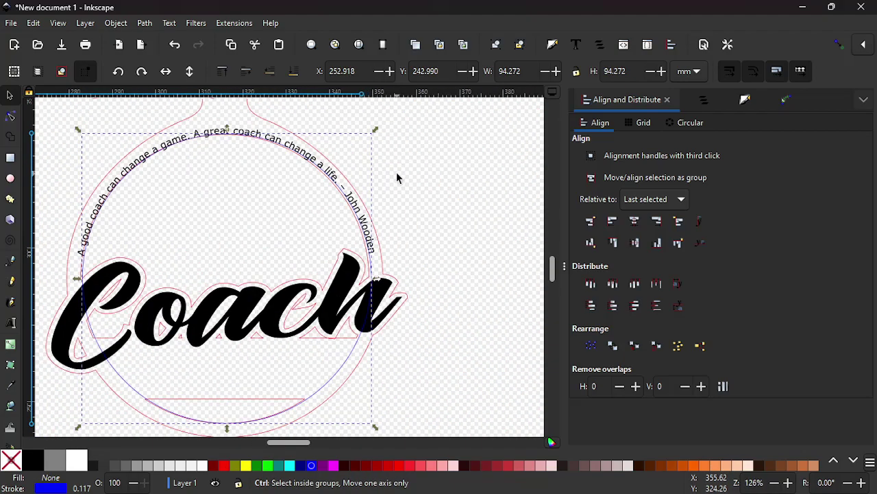
scroll(387, 172, "up", 2, "ctrl")
scroll(381, 185, "up", 3)
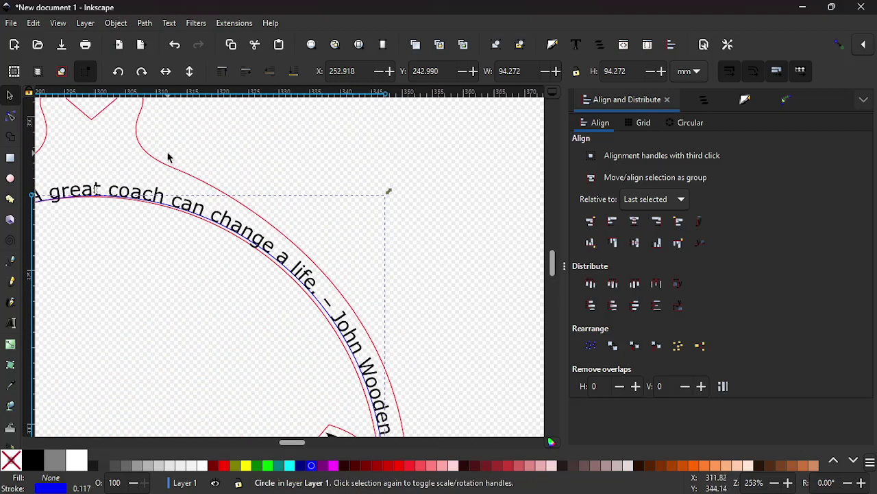
left_click(142, 151, "shift")
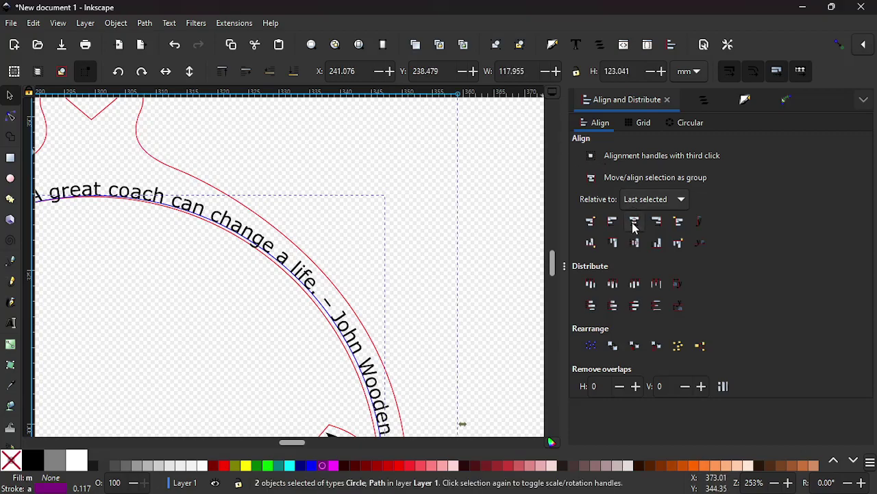
left_click(272, 160)
Enlarge the blue circle slightly to about 94.9 mm wide and 96.4 mm high.
scroll(272, 161, "down", 3)
scroll(272, 162, "down", 5)
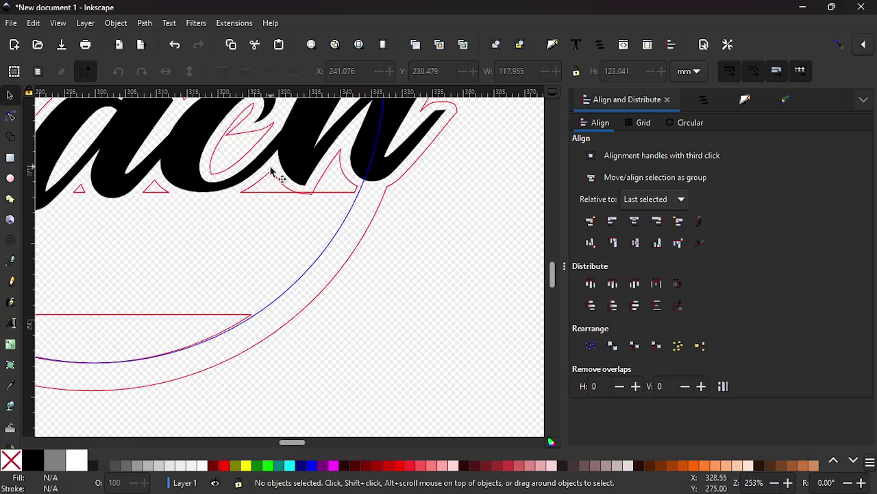
left_click(312, 266)
scroll(329, 254, "up", 15)
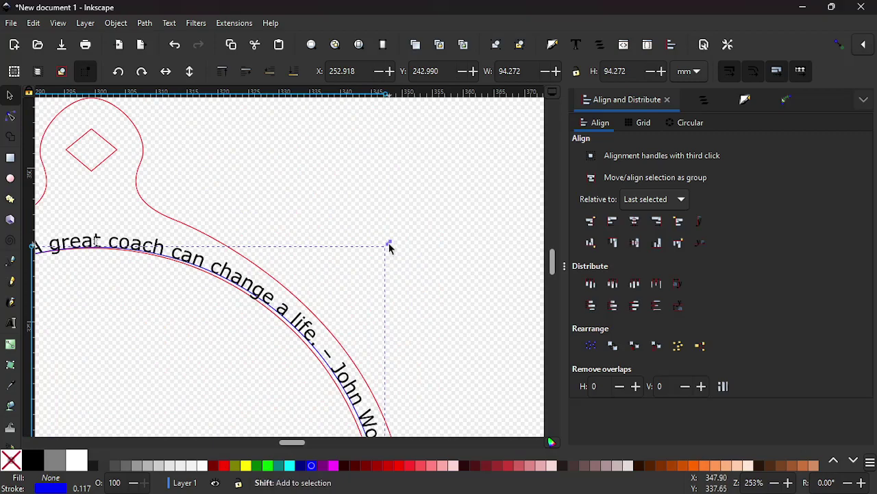
left_click_drag(389, 248, 391, 241)
scroll(129, 286, "down", 2)
left_click_drag(128, 286, 394, 247)
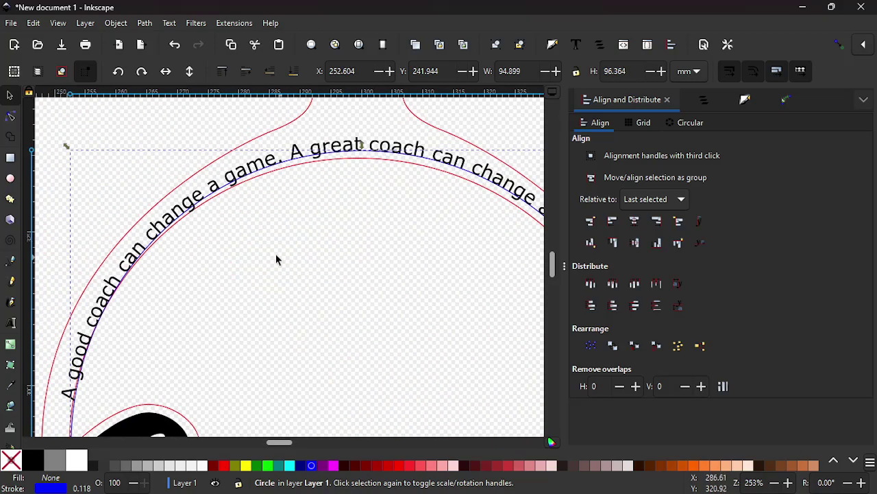
Remove the quote text from the blue ellipse's path so it becomes a straight line.
left_click(327, 149, "shift")
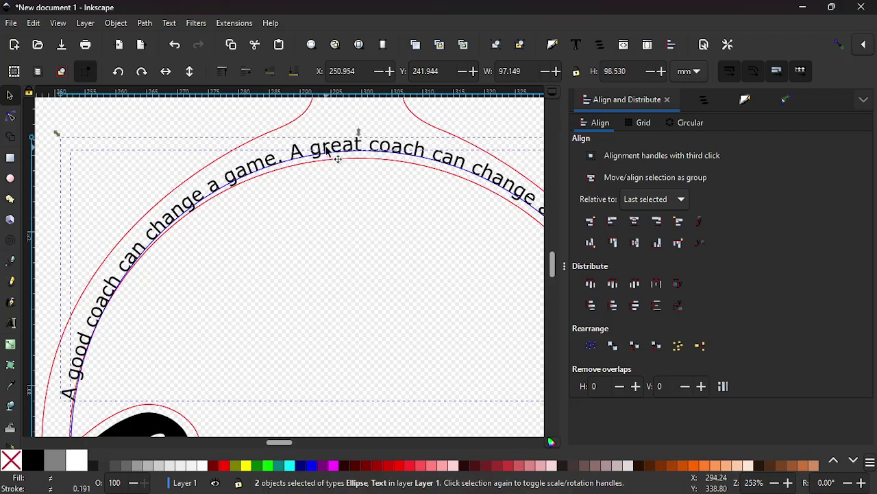
left_click(170, 23)
left_click(190, 105)
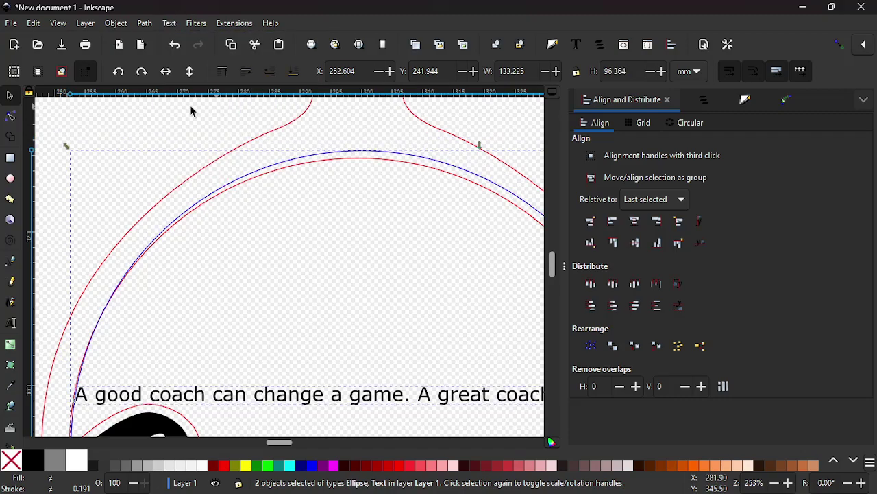
Center the blue ellipse and the straight quote text horizontally on the ornament outline.
scroll(316, 206, "down", 2)
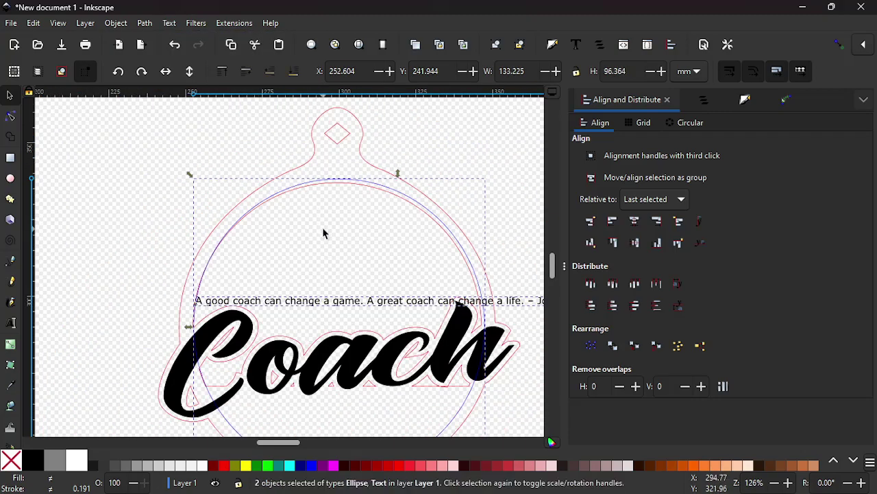
scroll(344, 219, "up", 3)
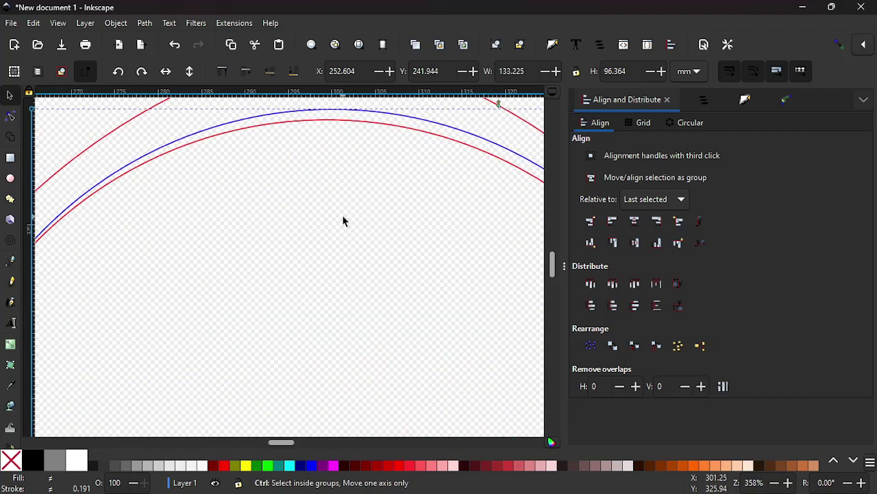
scroll(343, 219, "down", 3)
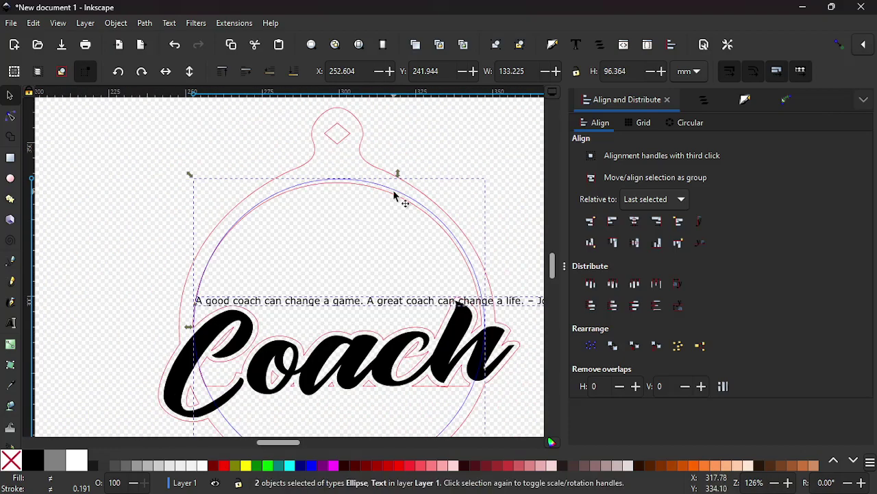
left_click(358, 147, "shift")
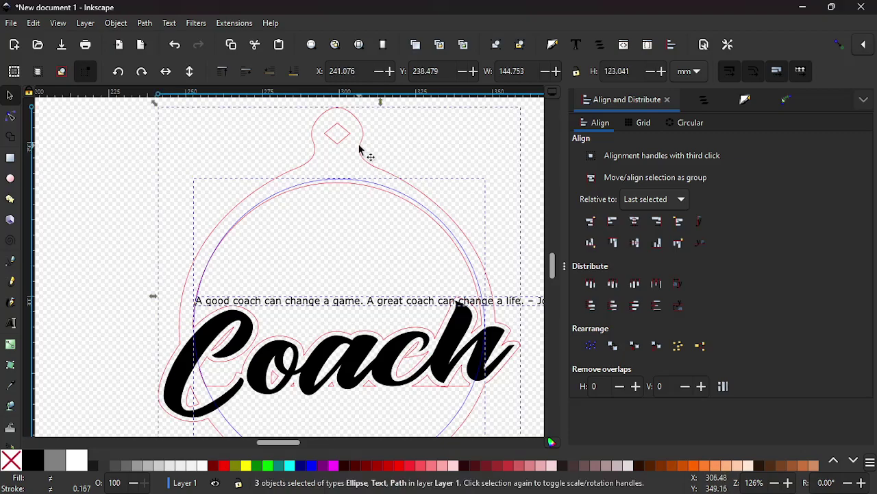
left_click(634, 222)
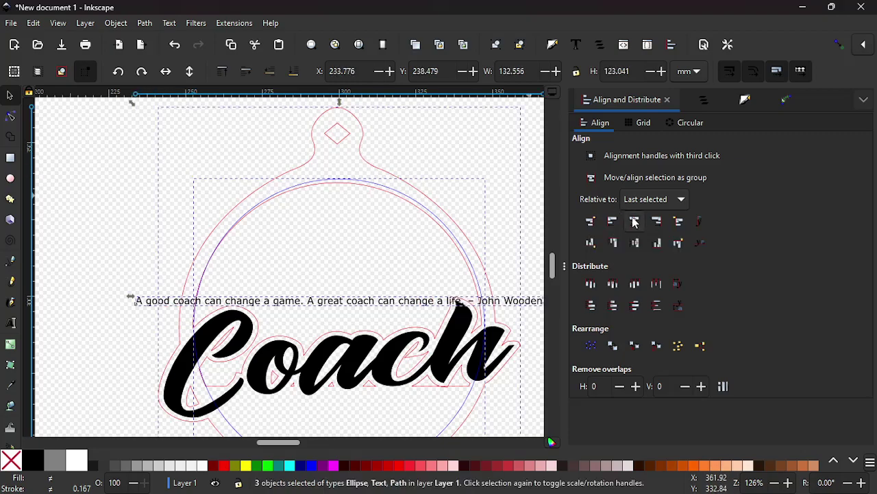
left_click(359, 230)
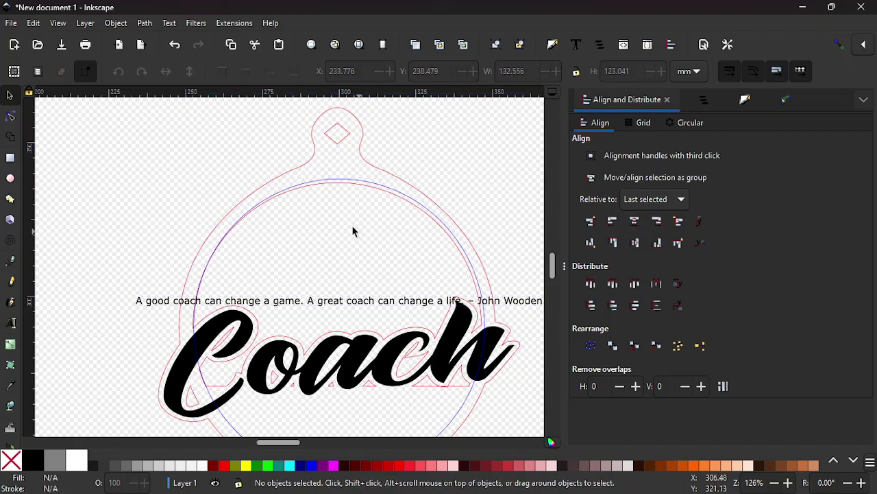
Try centering the blue circle vertically on the ornament outline.
left_click(336, 183)
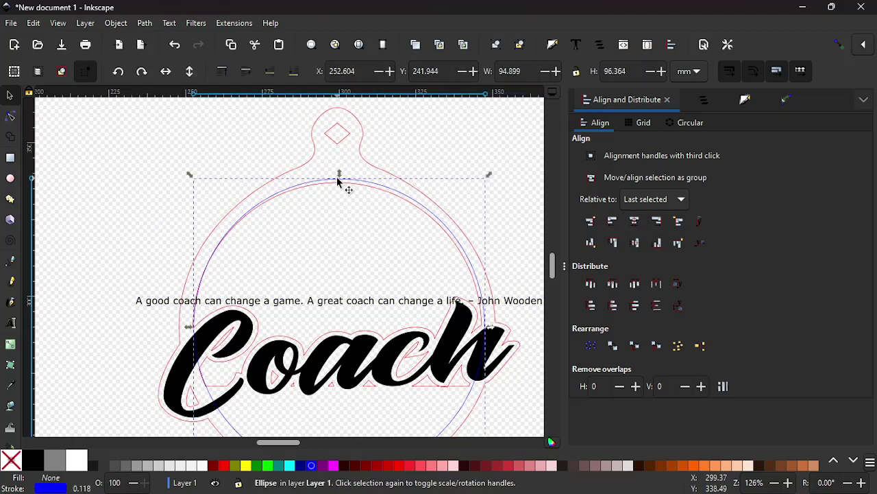
left_click(358, 149, "shift")
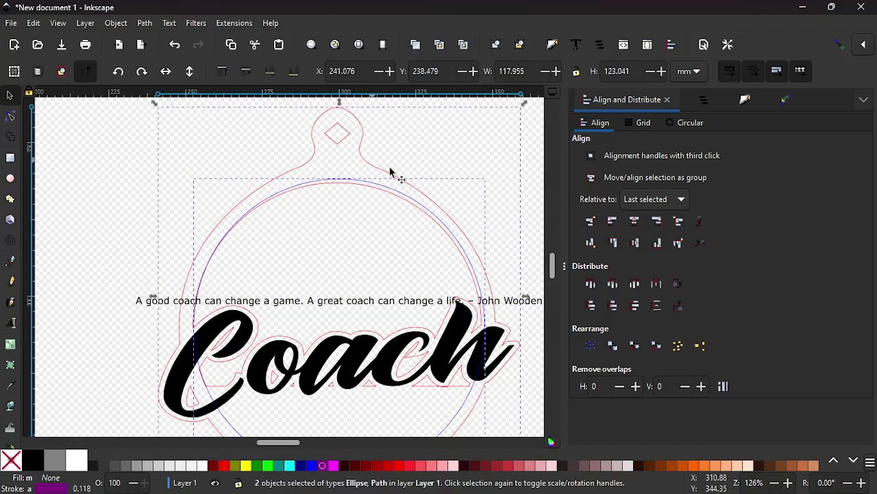
left_click(633, 220)
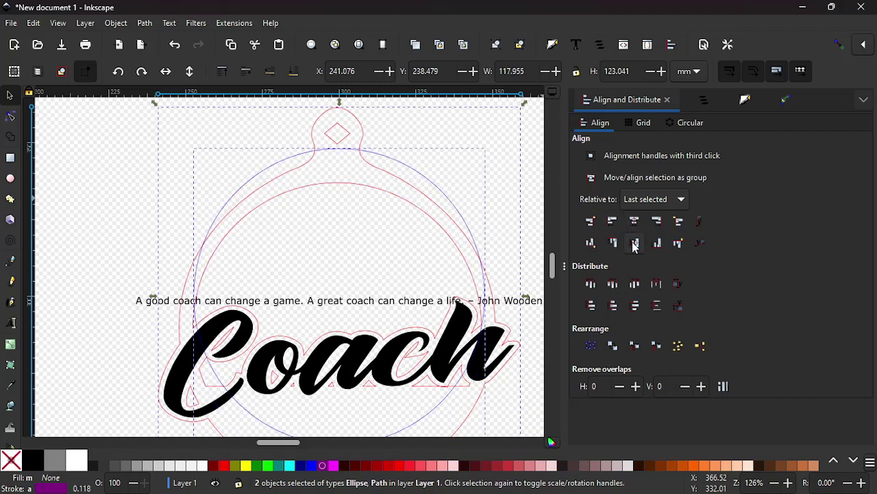
left_click(306, 247)
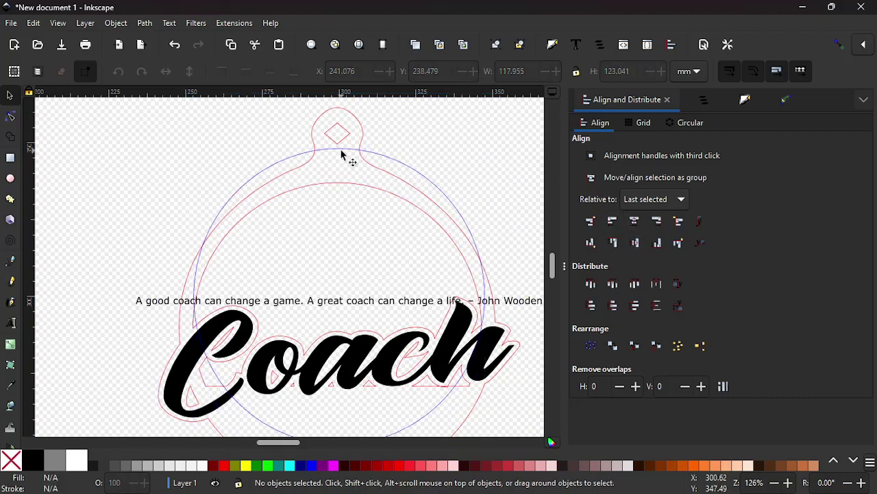
Nudge the blue circle straight down toward the ring's inner edge.
left_click(341, 152)
key("Down")
key("Down")
key("Down")
key("Down")
key("Down")
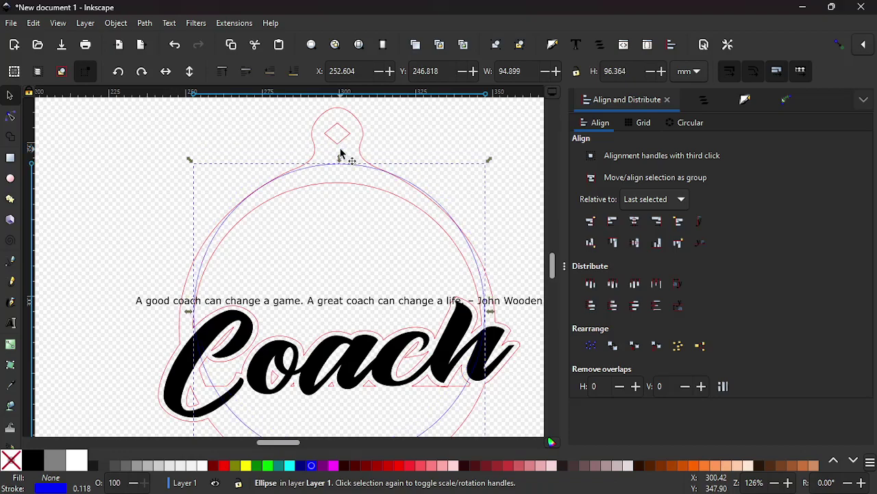
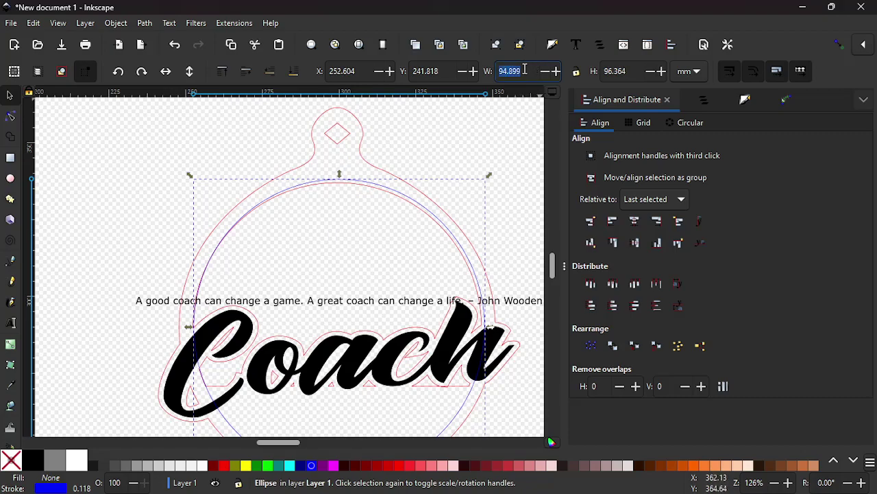
Set the blue circle's width and height to 95 mm each.
type("95")
key("Tab")
type("95")
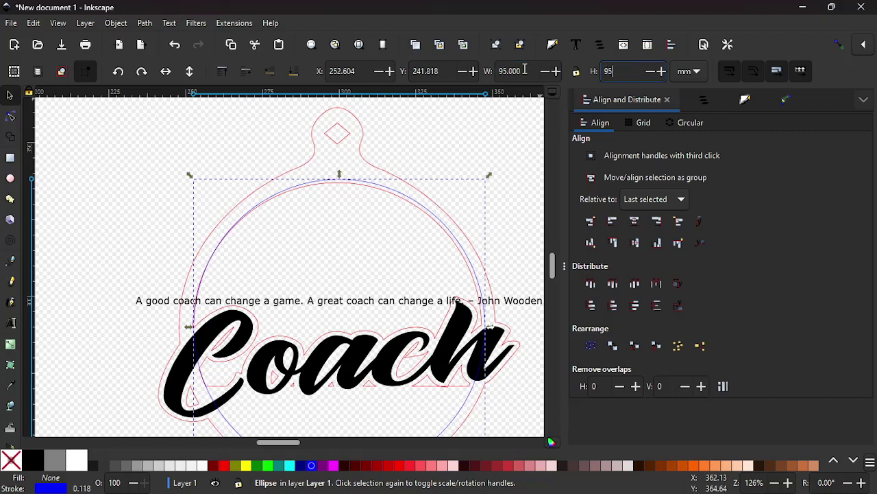
key("Return")
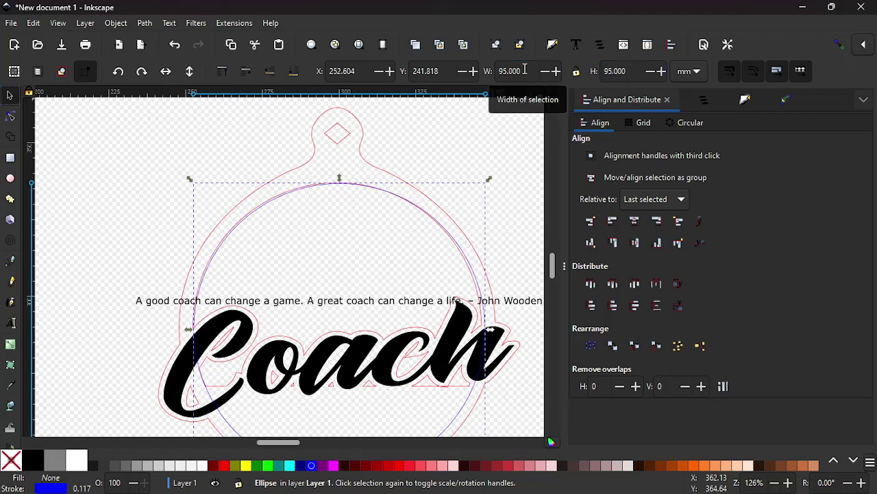
Center the blue circle horizontally on the ornament outline.
left_click(362, 157, "shift")
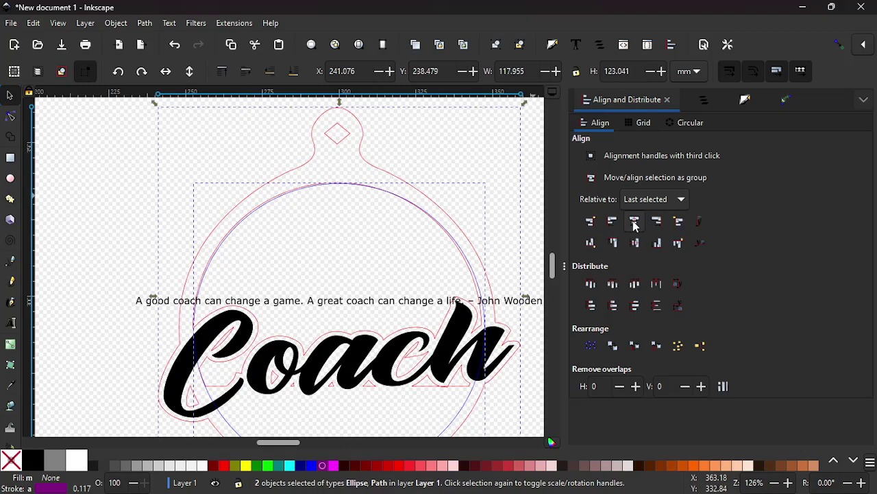
scroll(363, 352, "down", 3)
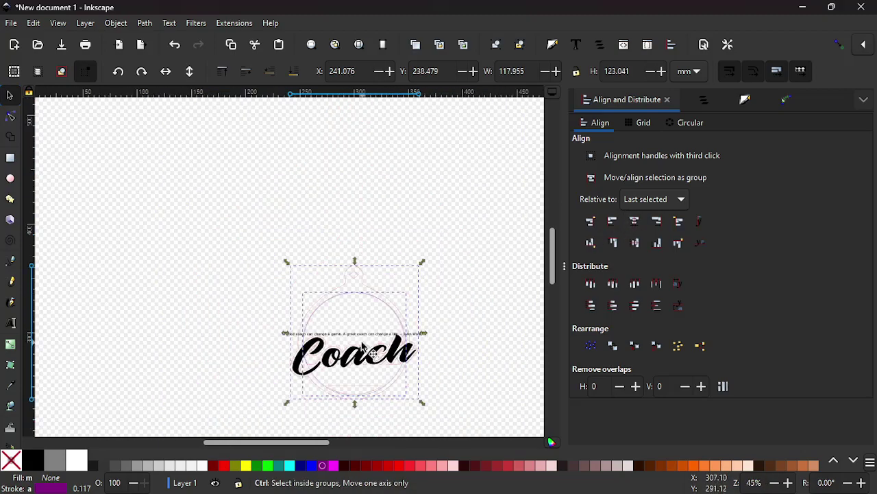
scroll(356, 341, "up", 3)
scroll(355, 332, "up", 1)
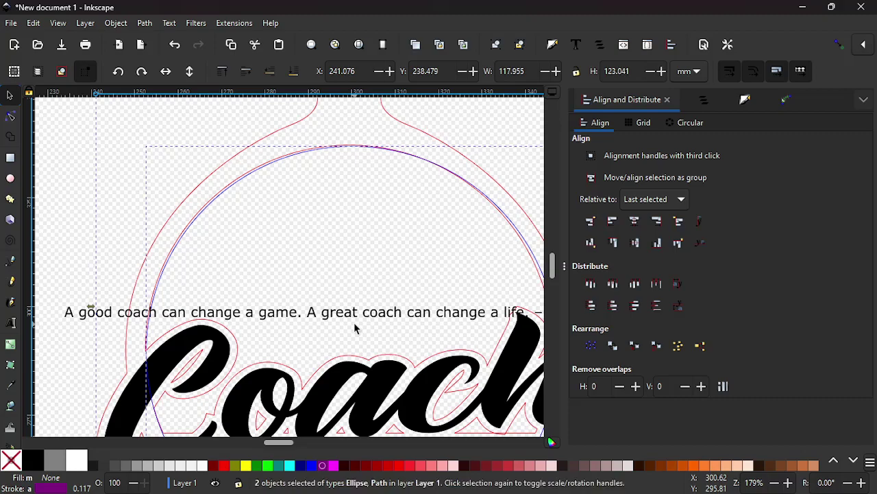
scroll(355, 328, "down", 3)
scroll(354, 324, "up", 2)
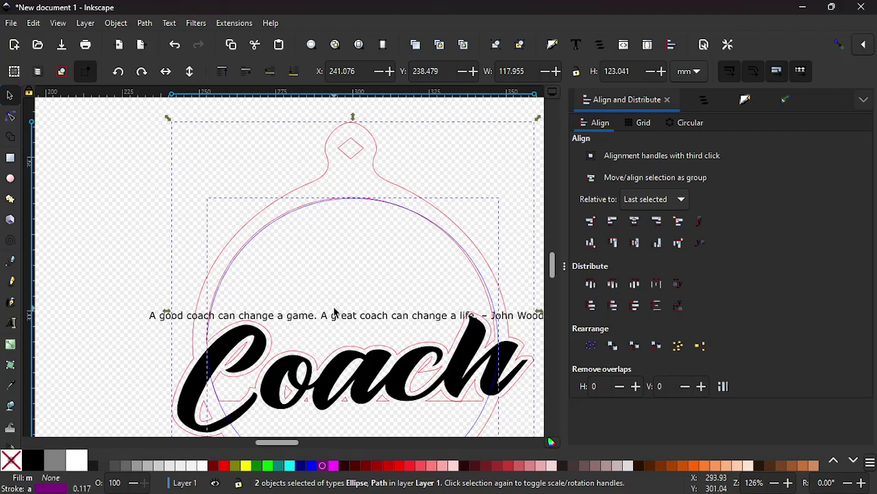
key("Escape")
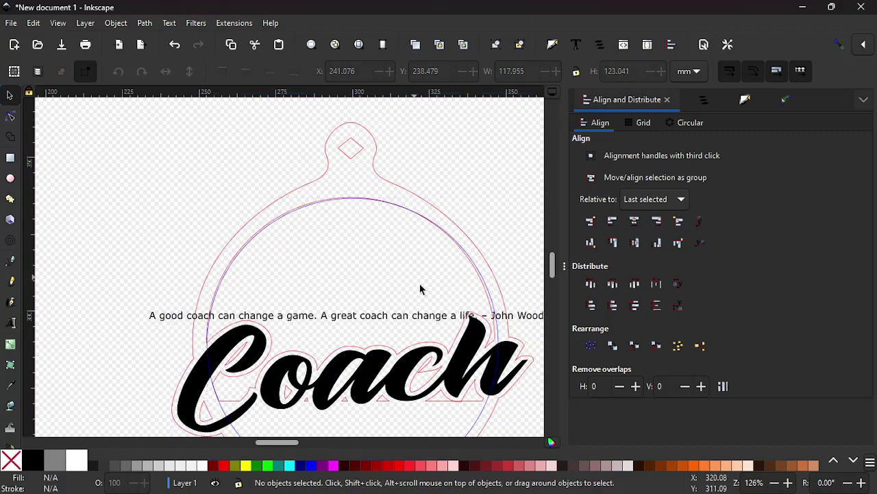
Shift the blue circle horizontally to about X 251.8 mm, following the inner edge of the ornament ring.
scroll(421, 384, "up", 2)
scroll(407, 419, "down", 3)
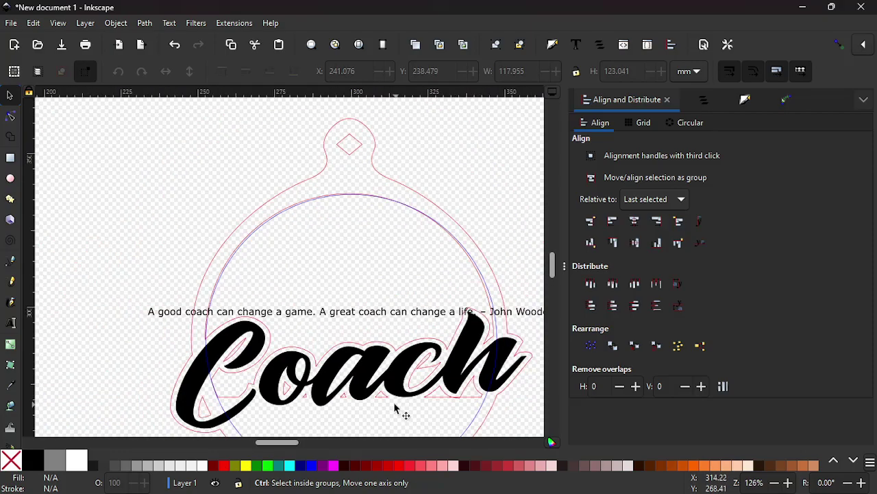
scroll(378, 417, "down", 1)
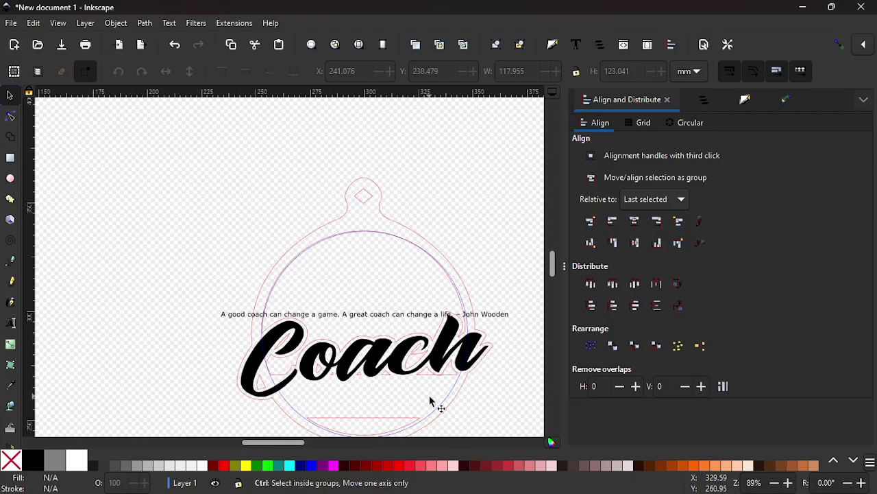
scroll(431, 402, "up", 2)
scroll(431, 401, "up", 1)
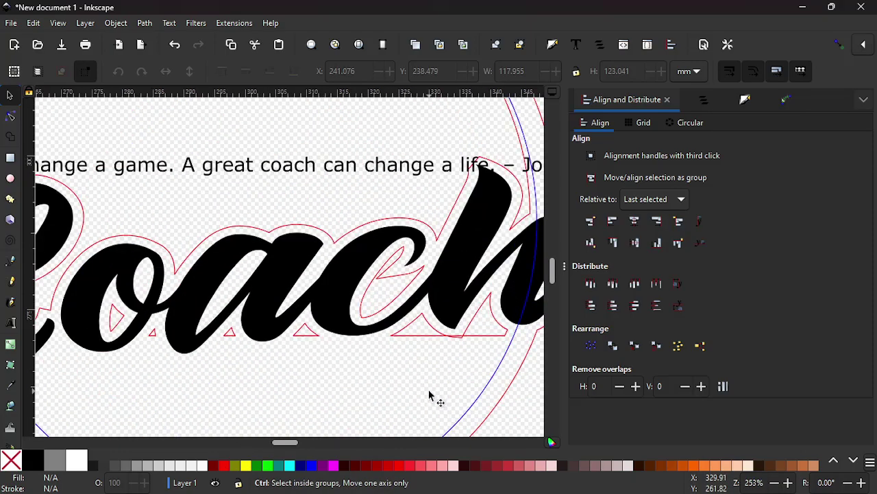
left_click(502, 364)
key("ctrl")
left_click_drag(508, 353, 501, 353)
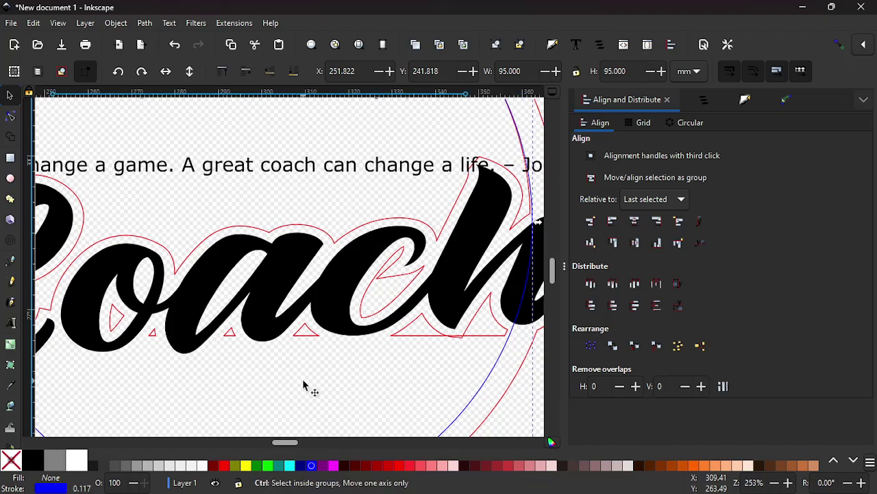
Raise the blue circle slightly to about Y 242.2 mm, closer to the ring's lower inner edge.
scroll(299, 388, "down", 3)
scroll(236, 327, "up", 2)
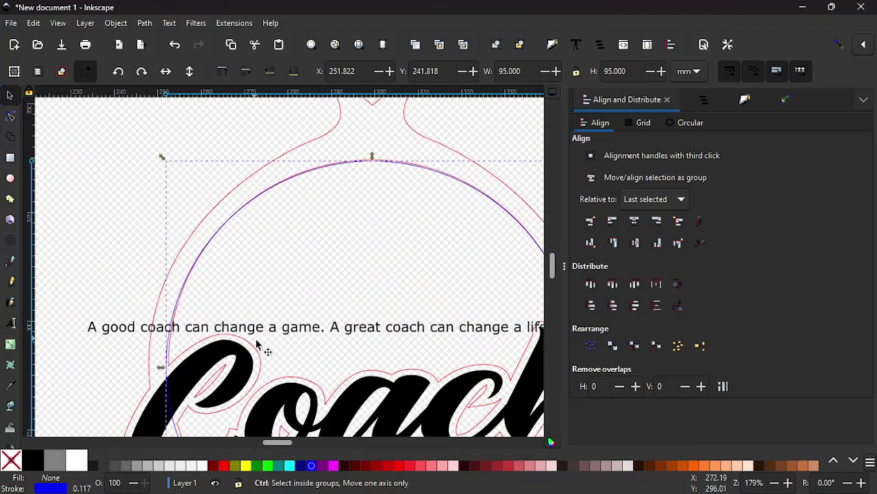
scroll(350, 312, "up", 2)
scroll(346, 370, "down", 9)
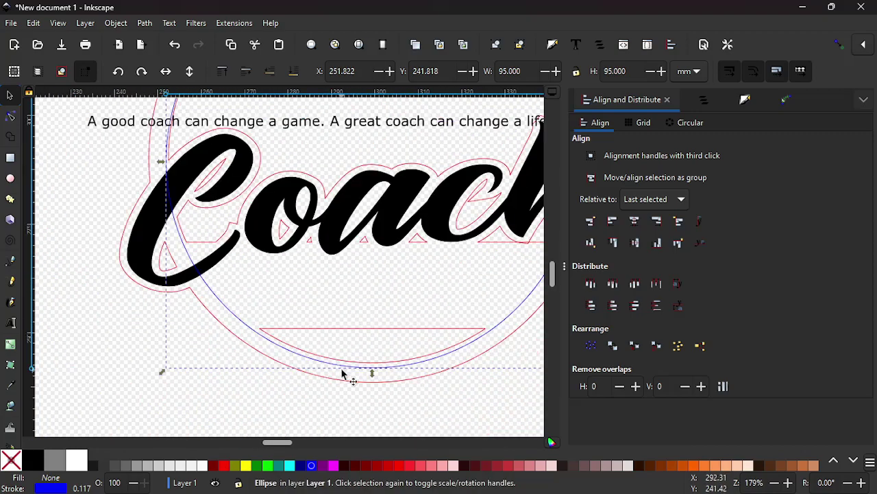
scroll(350, 375, "up", 3)
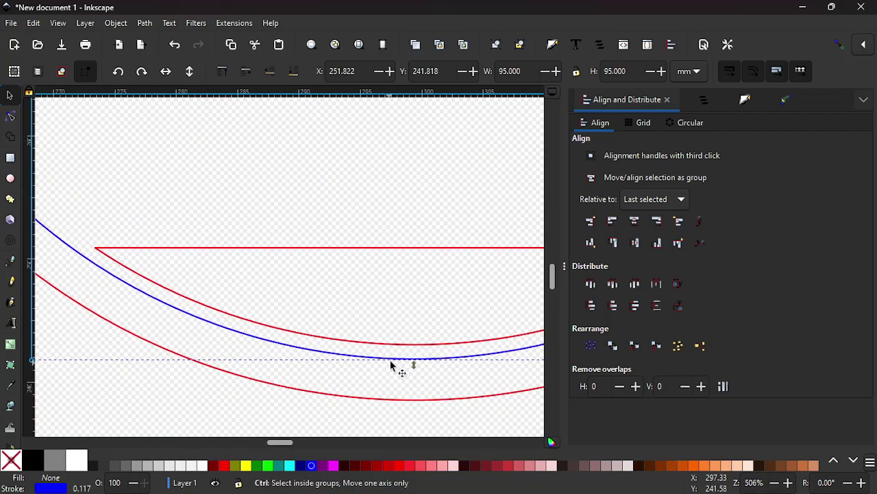
left_click_drag(398, 363, 395, 355)
scroll(396, 355, "down", 6)
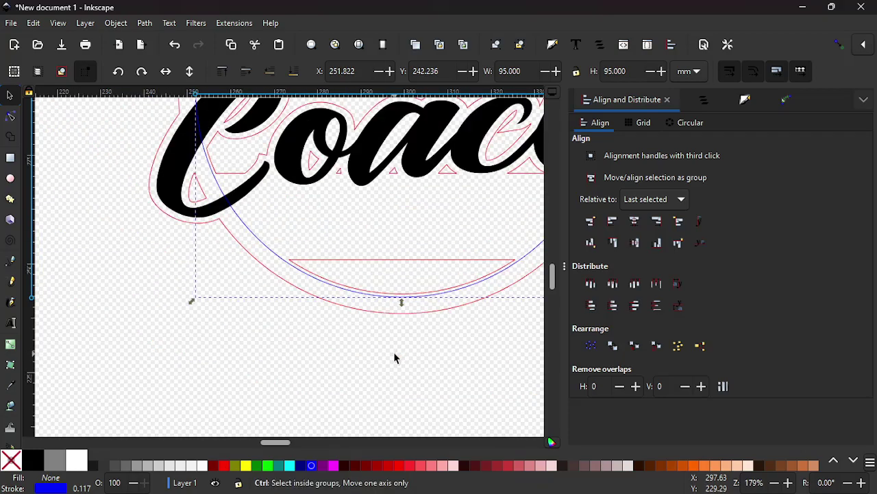
Move the blue circle up a little more, to about Y 242.5 mm, keeping its horizontal position.
scroll(406, 284, "up", 3)
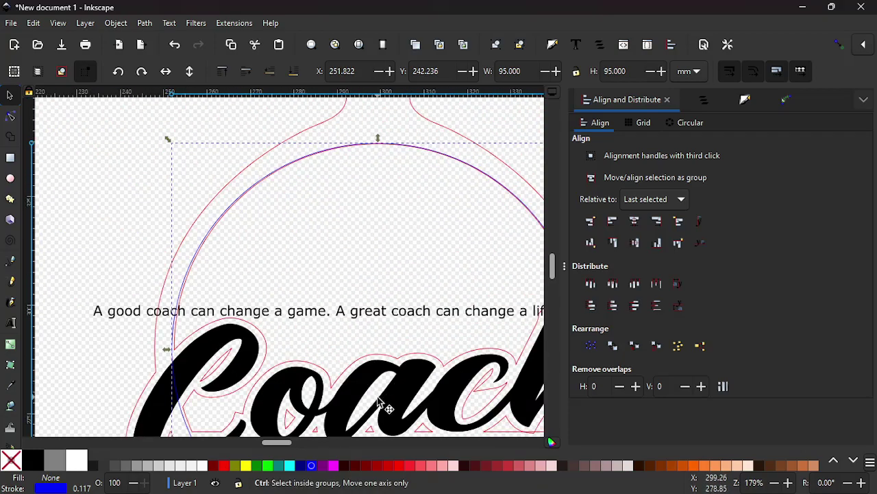
scroll(380, 403, "down", 3)
scroll(364, 422, "up", 3)
scroll(367, 419, "down", 2)
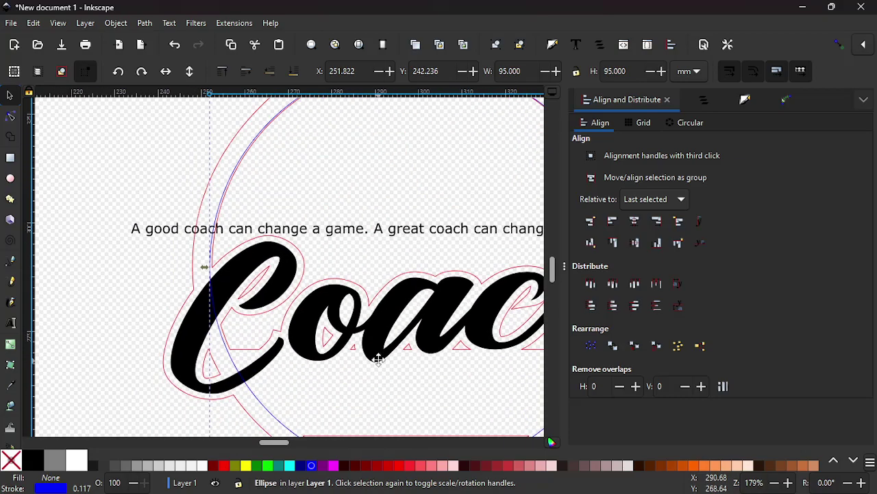
scroll(371, 414, "down", 5)
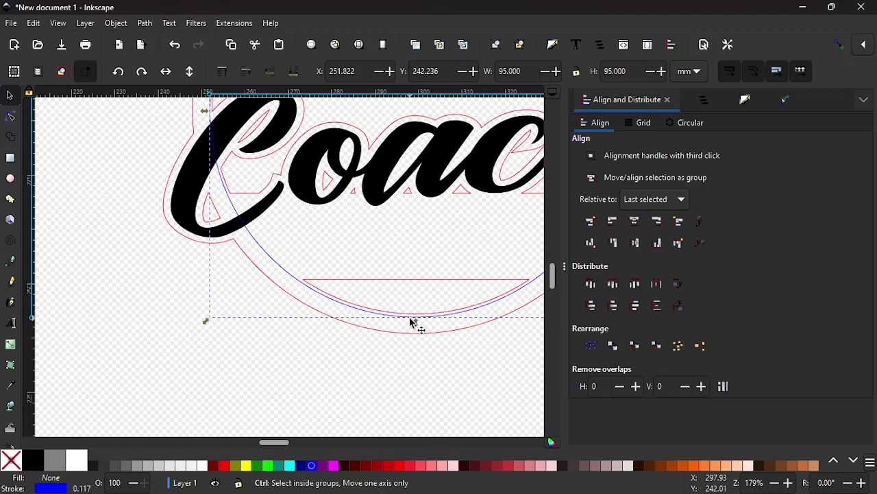
left_click_drag(410, 319, 410, 317)
scroll(410, 317, "up", 5)
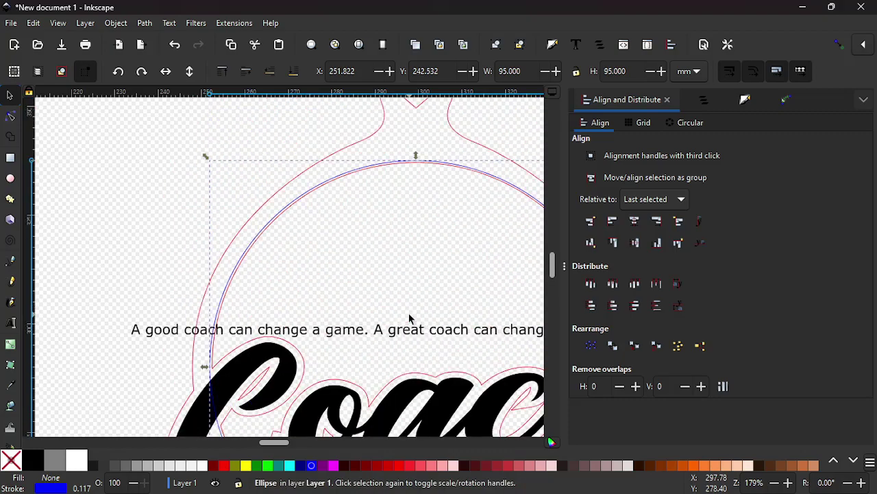
Put the straight coaching quote on the blue circle's path so it curves along the ornament ring.
scroll(415, 277, "right", 6)
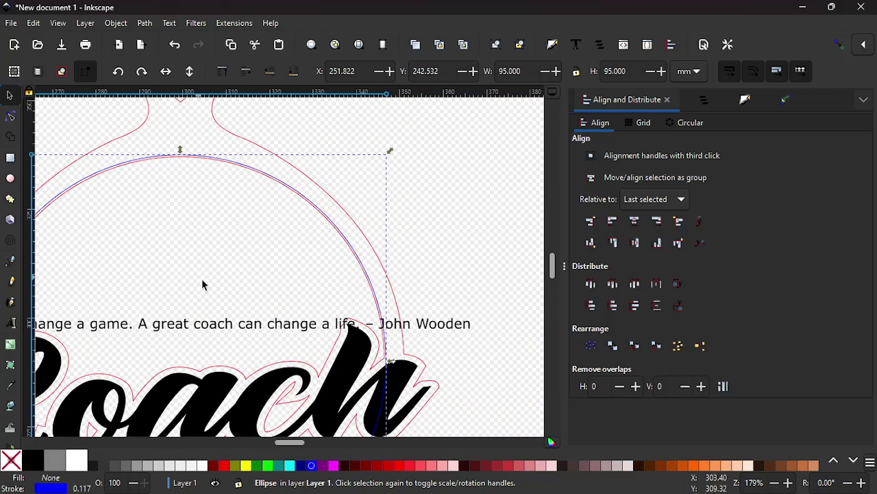
left_click_drag(247, 281, 345, 242)
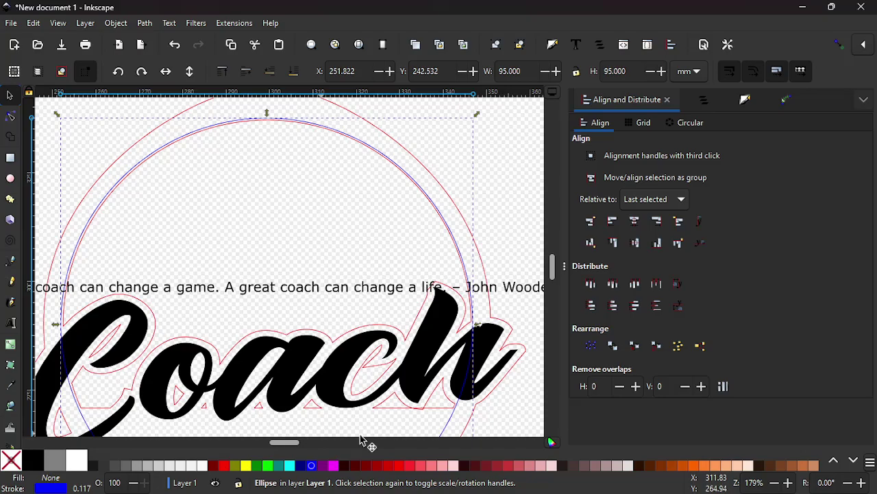
left_click_drag(368, 431, 354, 352)
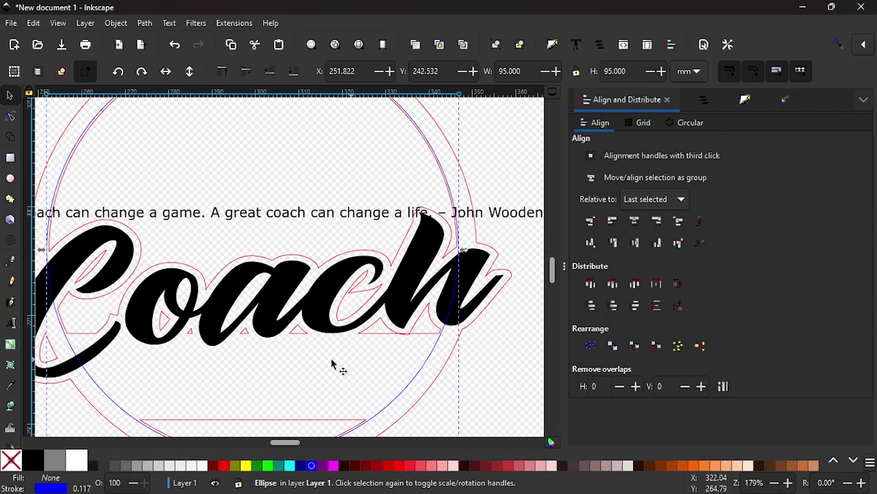
scroll(297, 368, "down", 3)
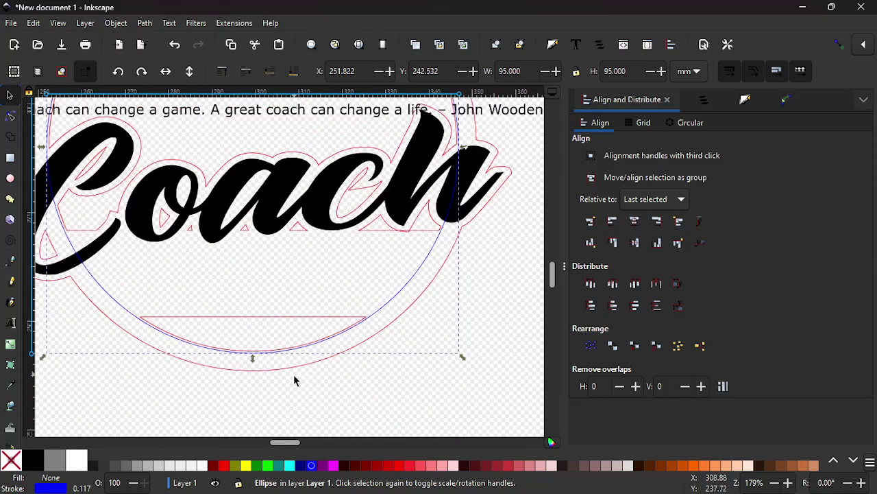
scroll(283, 408, "up", 3)
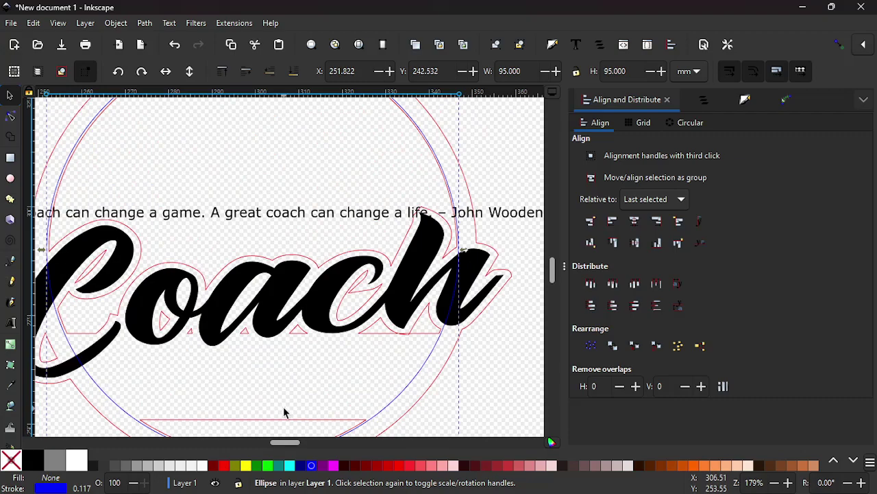
left_click(271, 218, "shift")
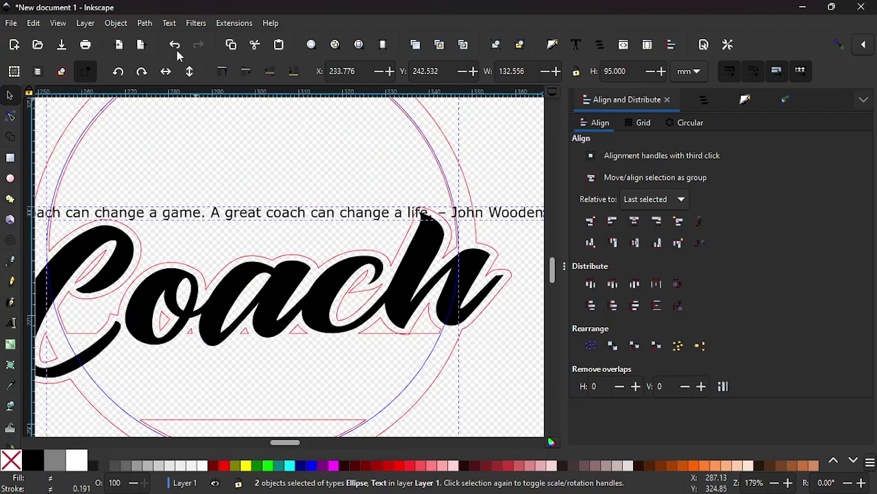
left_click(170, 24)
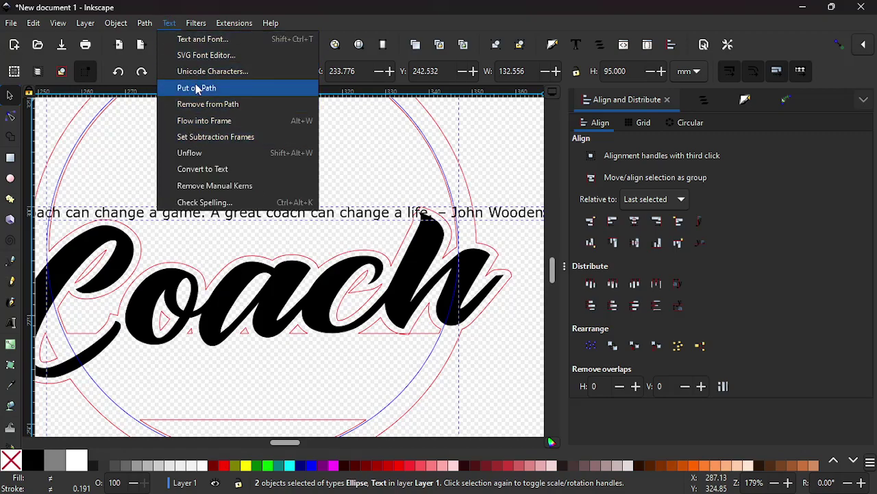
left_click(192, 87)
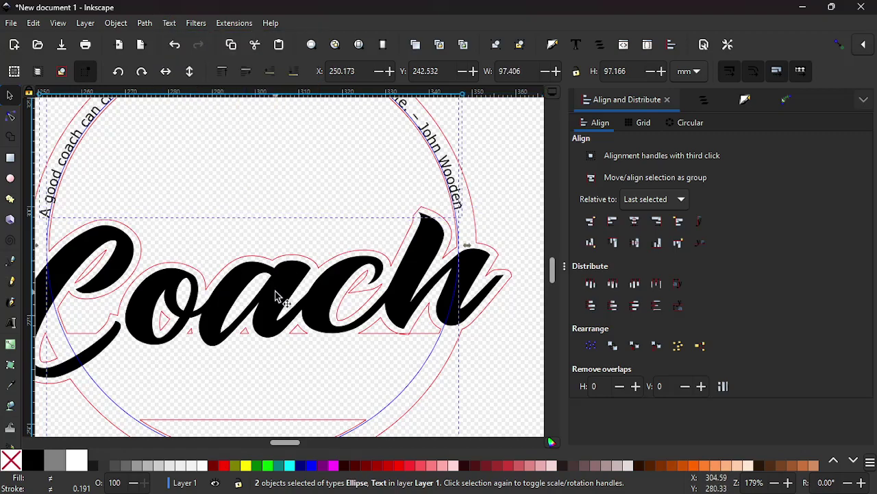
scroll(269, 327, "up", 2)
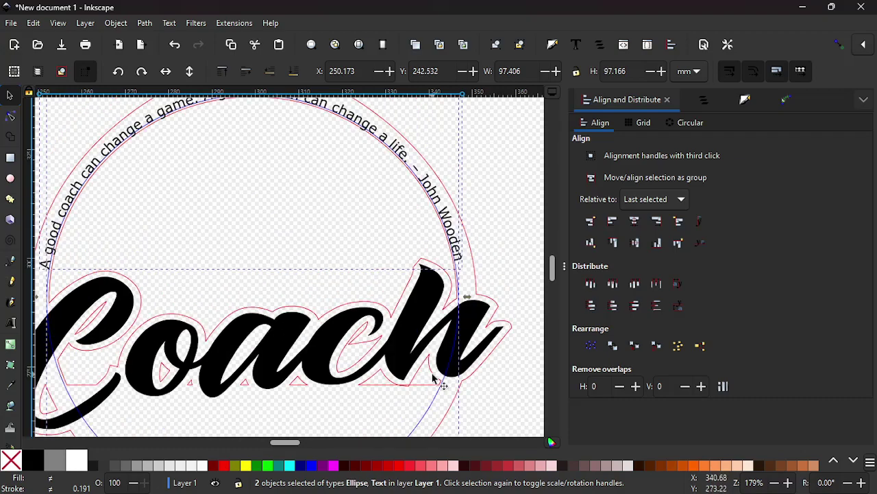
scroll(346, 280, "up", 4)
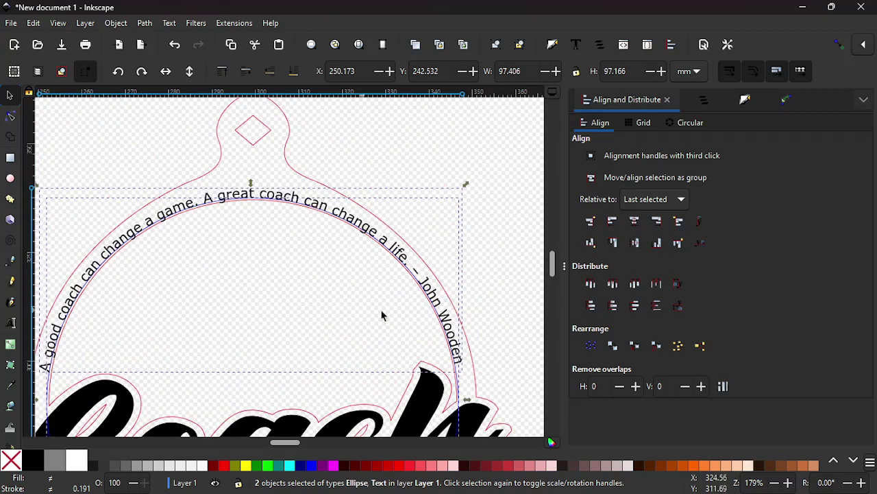
left_click(496, 263)
scroll(483, 343, "down", 8)
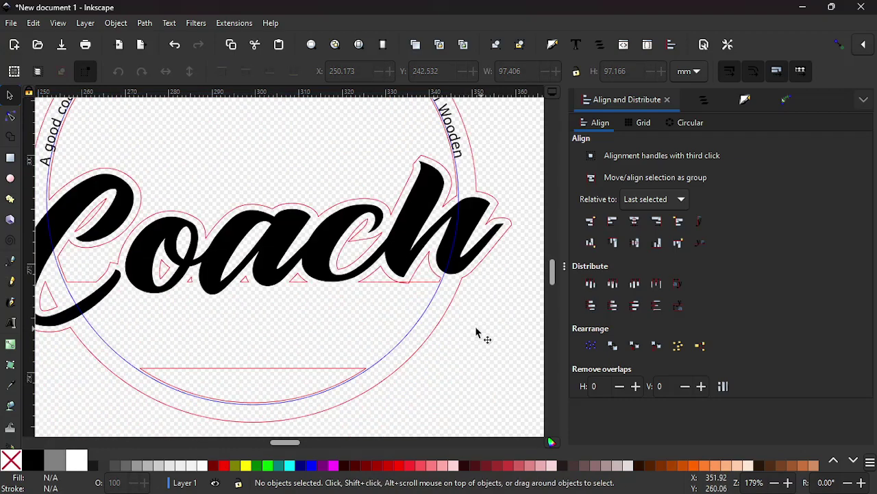
Enlarge the blue guide ellipse beneath the curved quote to about 95.6 mm wide and 97.1 mm high.
left_click(419, 332)
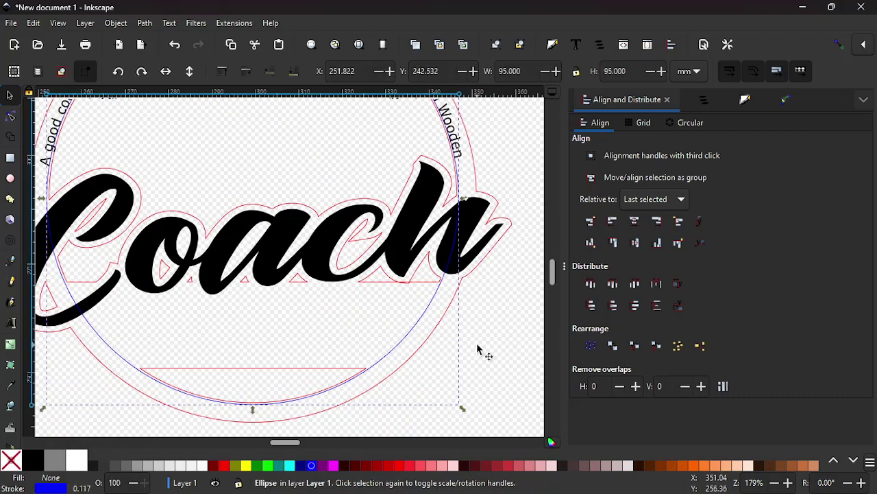
scroll(478, 349, "up", 6)
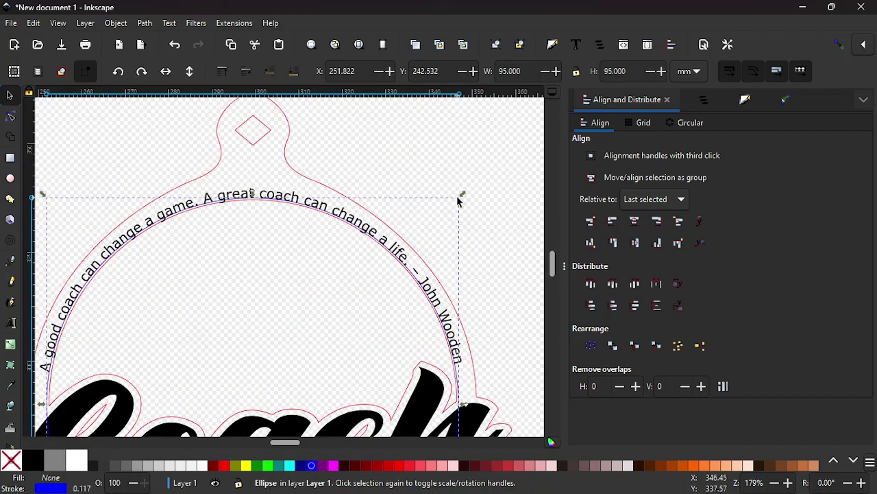
left_click_drag(464, 196, 468, 191)
left_click_drag(467, 190, 465, 193)
scroll(313, 345, "down", 4)
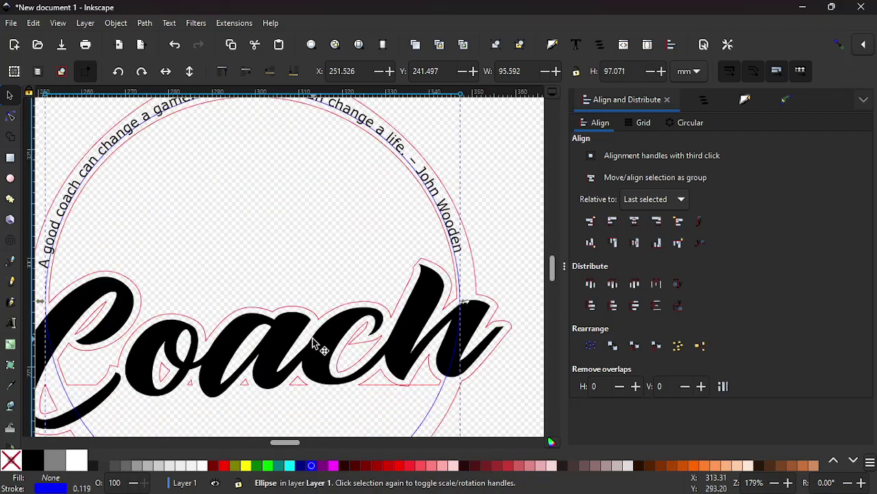
scroll(352, 251, "down", 3, "ctrl")
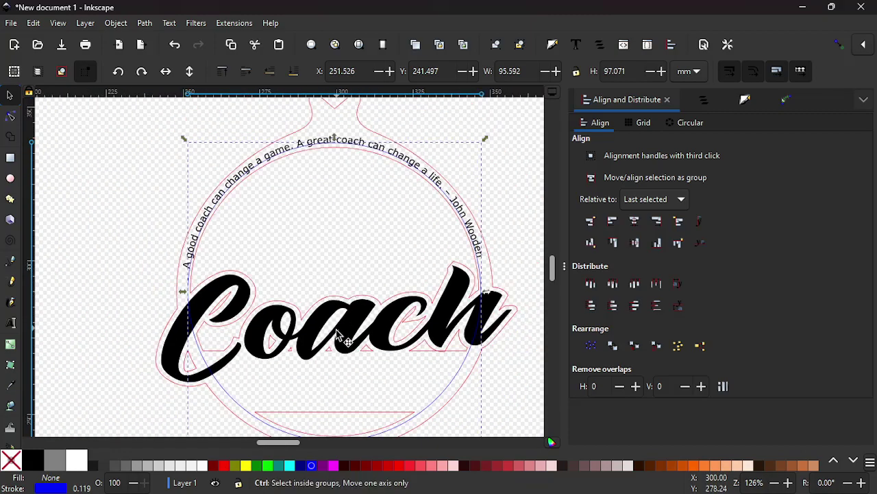
scroll(324, 411, "down", 2)
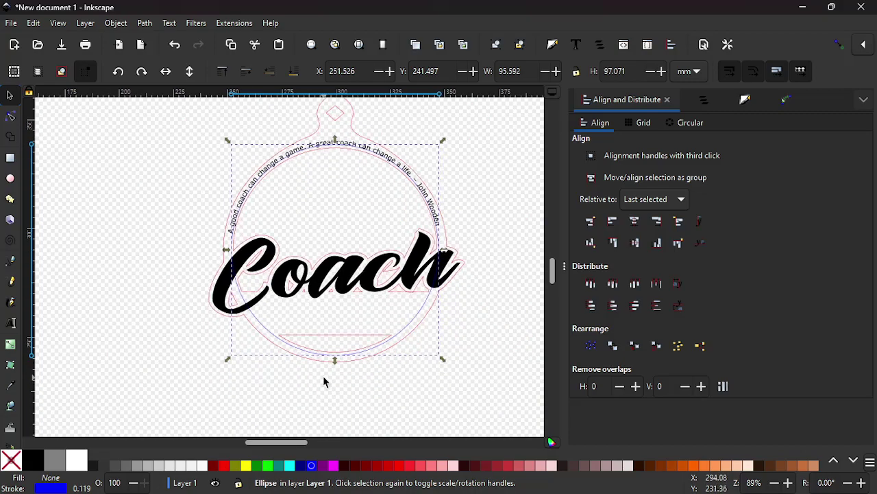
scroll(330, 403, "up", 2, "ctrl")
left_click(302, 370)
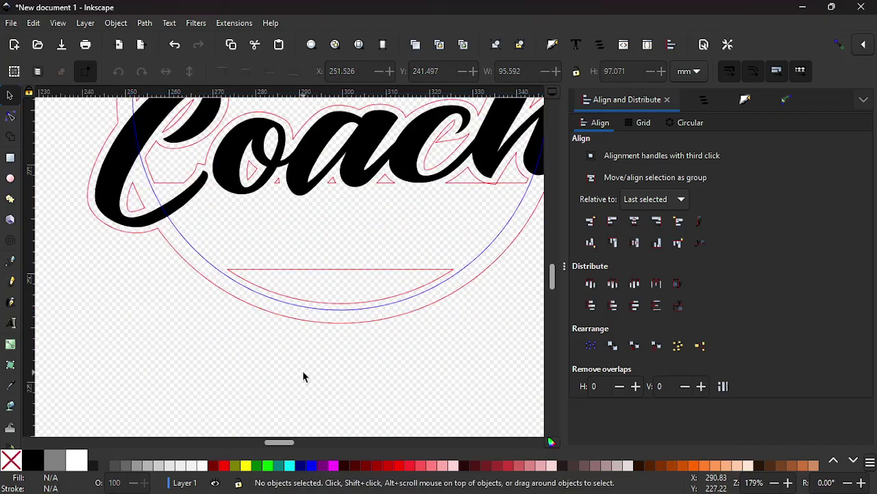
Convert the curved quote text above the circle to a path with Object to Path.
left_click(205, 260)
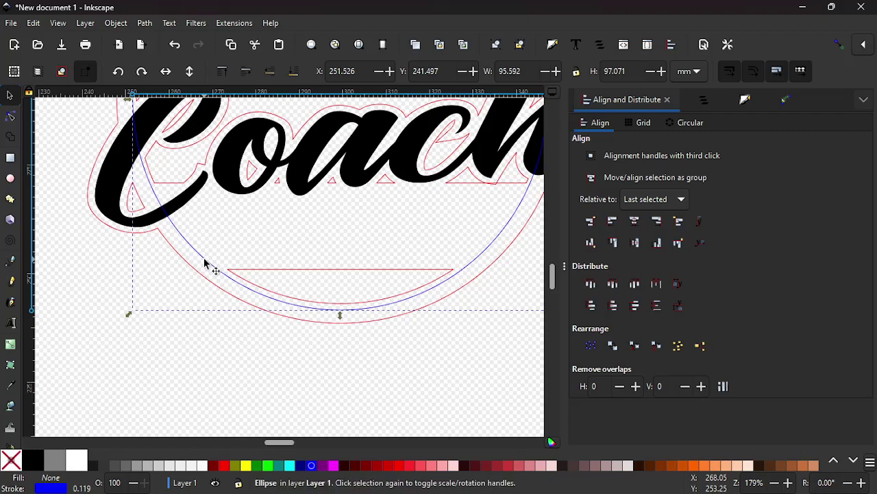
scroll(232, 370, "up", 2)
scroll(233, 374, "up", 8)
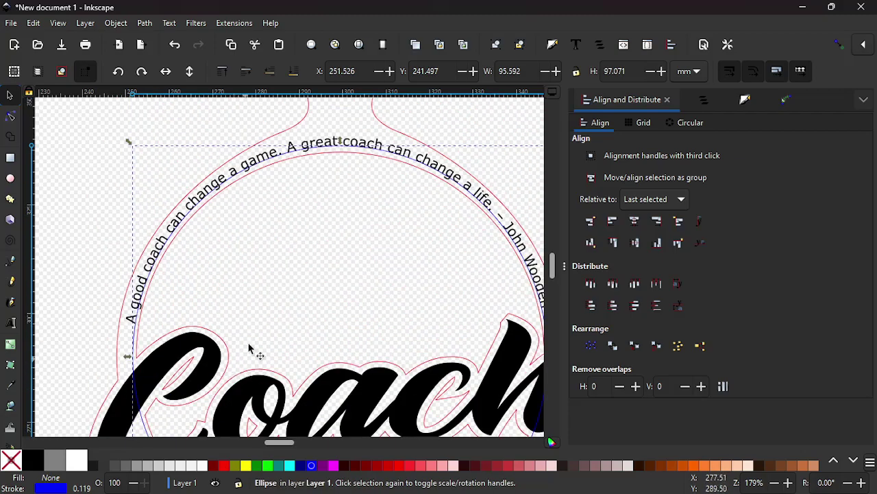
left_click(332, 145)
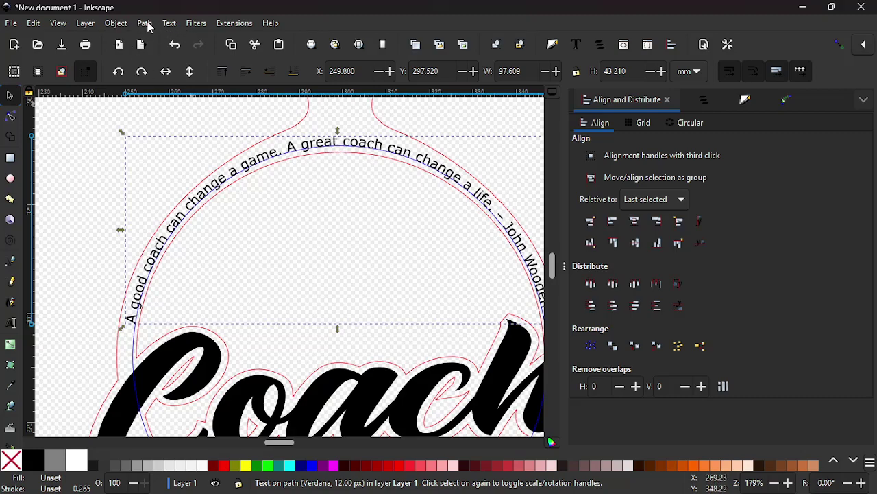
left_click(145, 24)
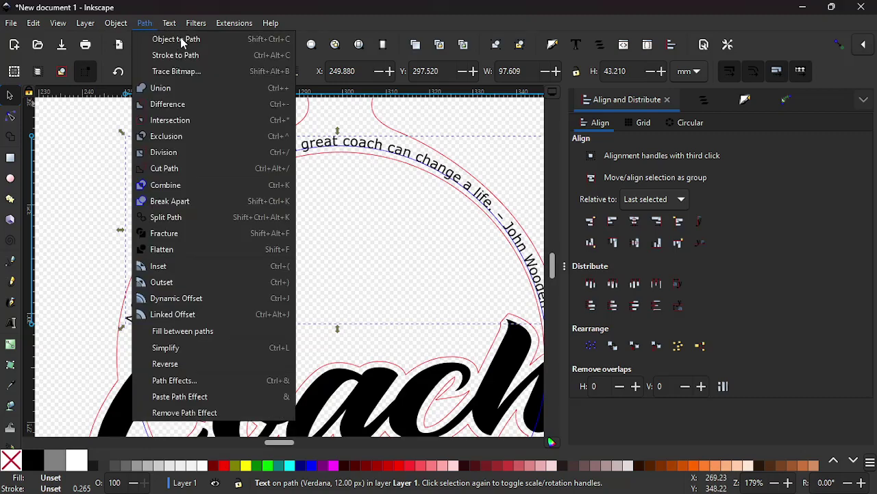
left_click(182, 39)
Start a new text object in the empty area below the ornament, left of its center.
scroll(294, 192, "down", 3)
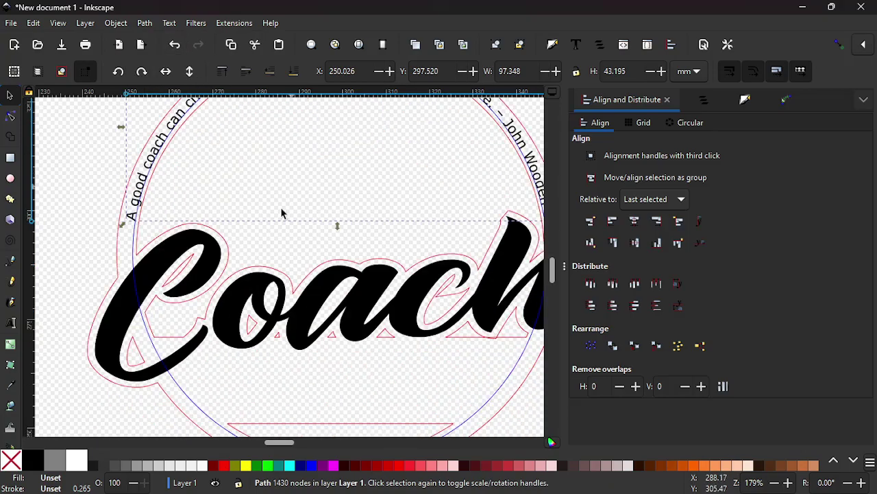
left_click_drag(281, 374, 303, 319)
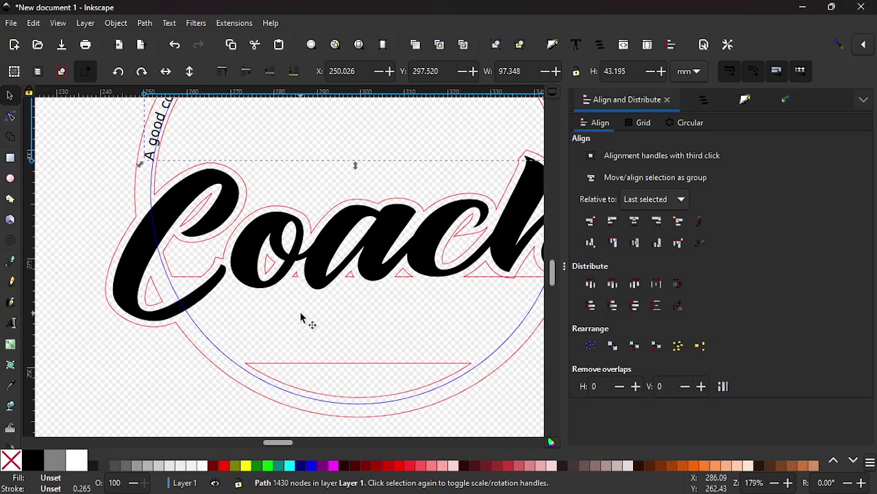
left_click(227, 356)
scroll(333, 304, "down", 3)
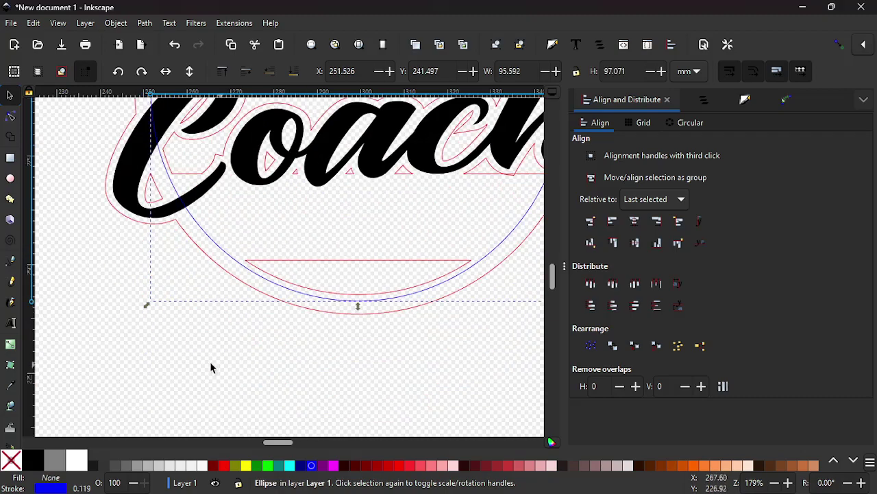
left_click(180, 374)
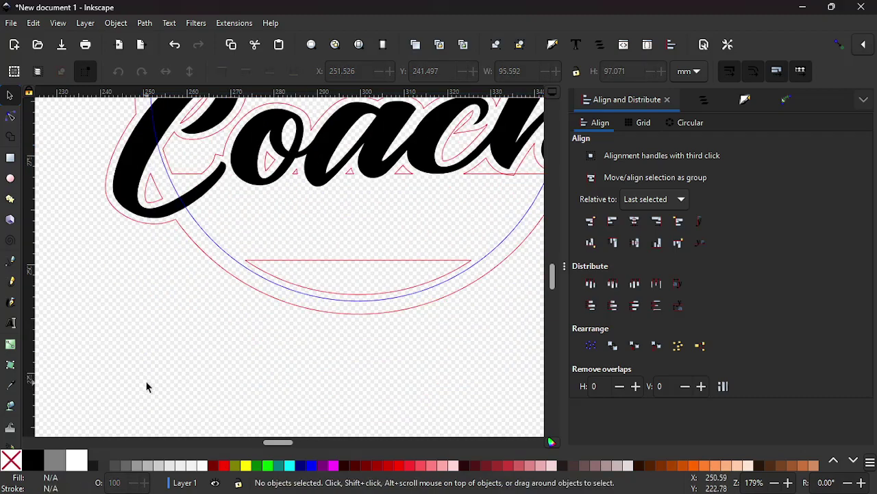
left_click(11, 322)
left_click(90, 374)
scroll(152, 382, "down", 2)
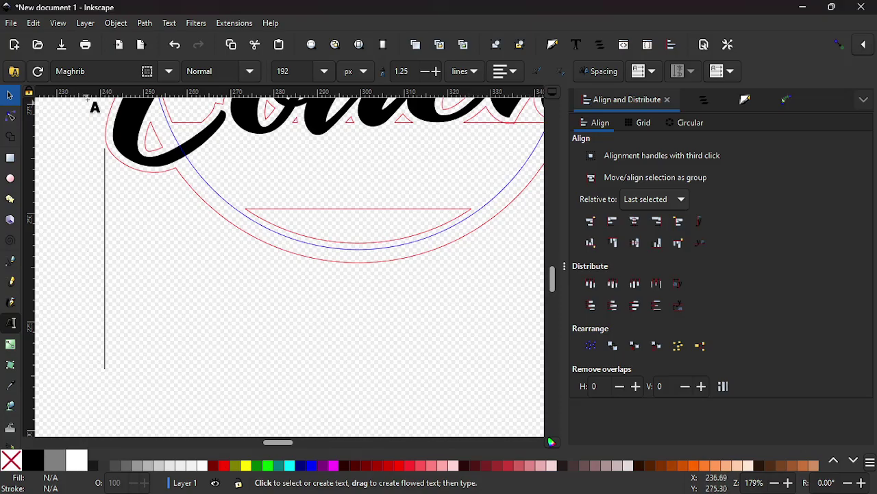
Set the new text's font to Verdana with a size of 12 px.
left_click(169, 72)
scroll(123, 252, "down", 8)
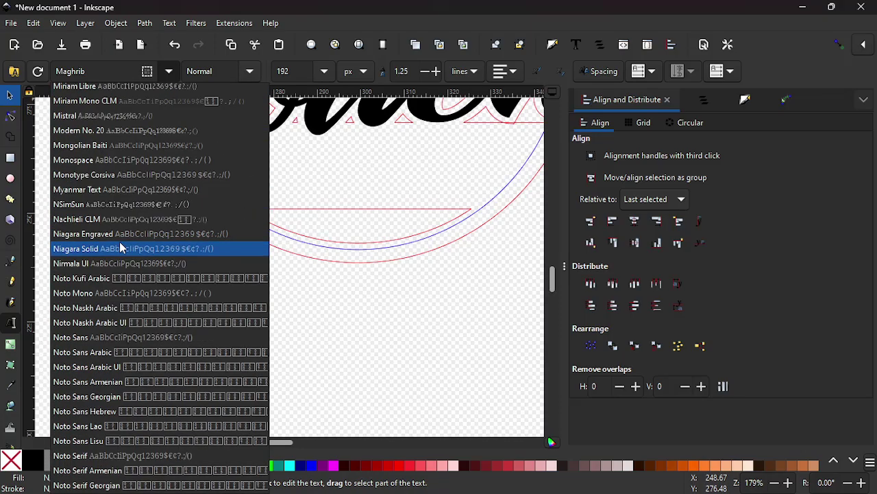
scroll(120, 323, "down", 15)
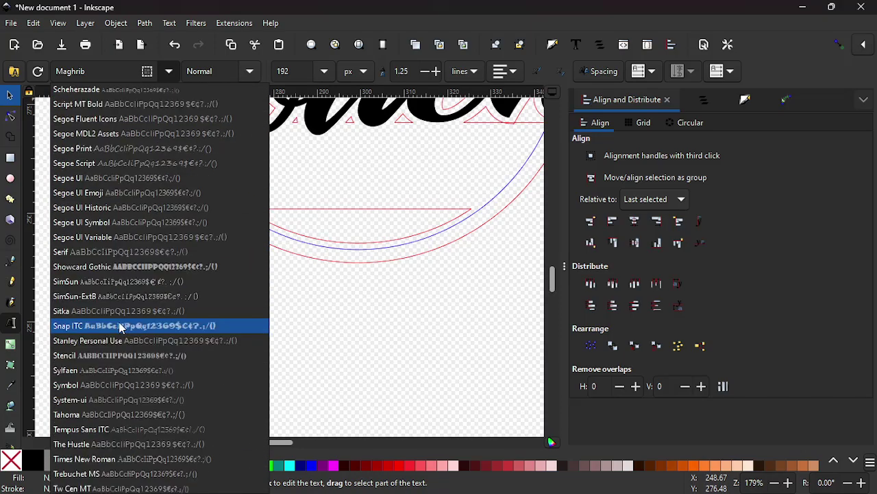
scroll(118, 322, "down", 2)
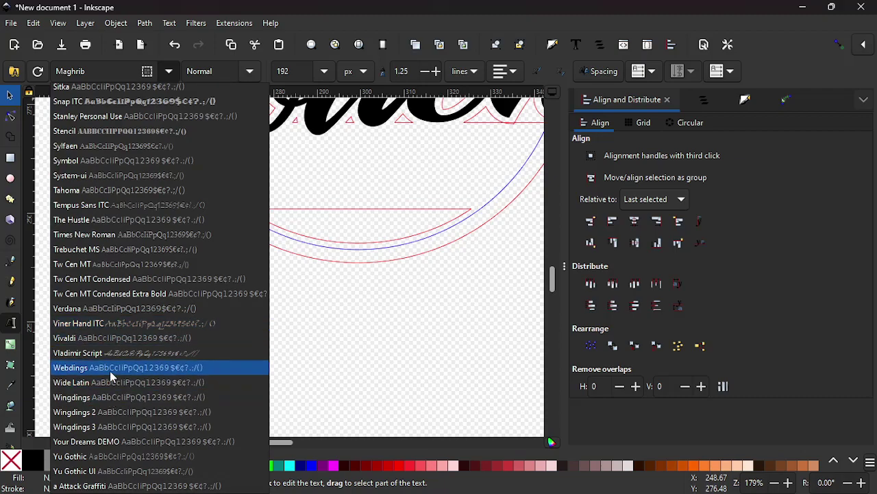
left_click(117, 309)
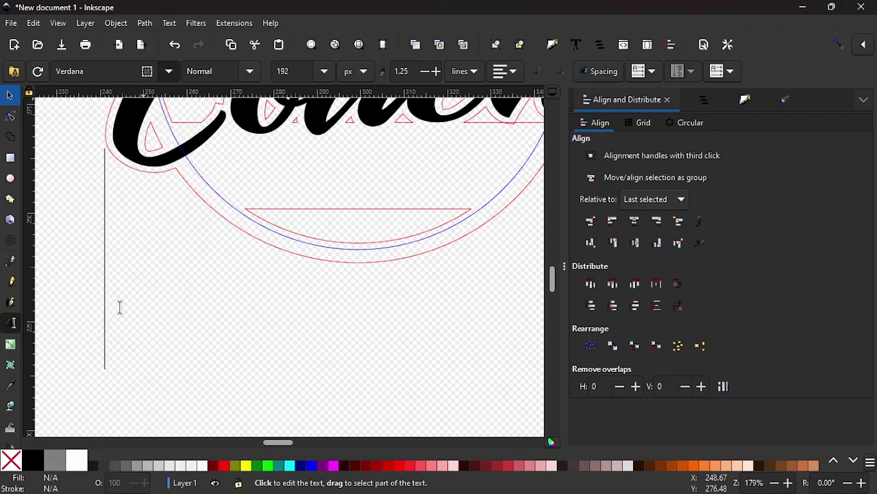
left_click(296, 67)
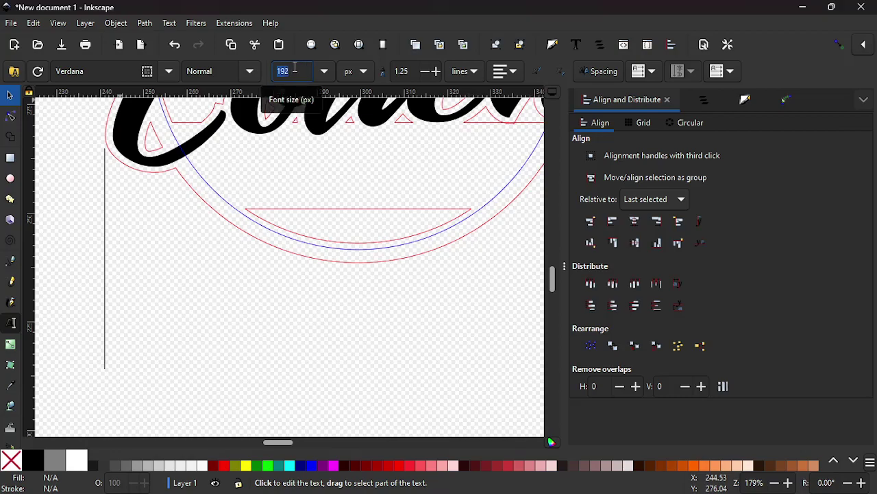
type("12")
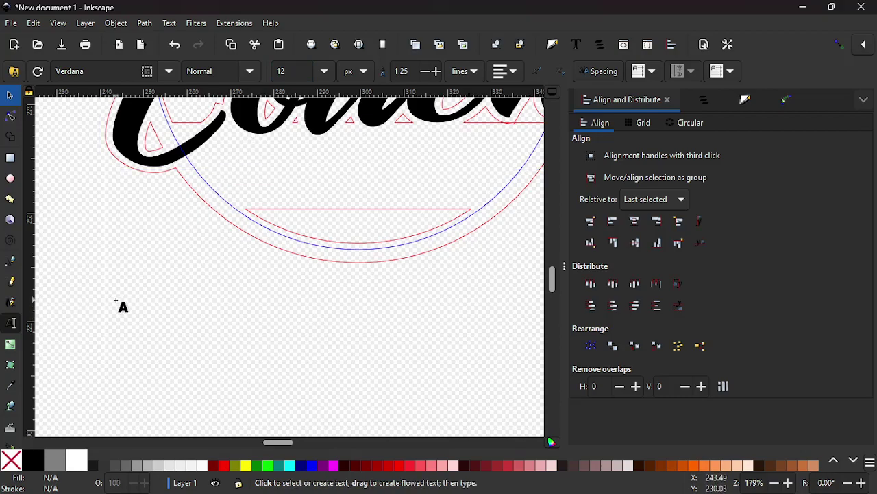
Switch to Chrome, close the coaching quotes page, view the border words on the Coach ornament reference picture, and return to Inkscape.
mouse_move(571, 489)
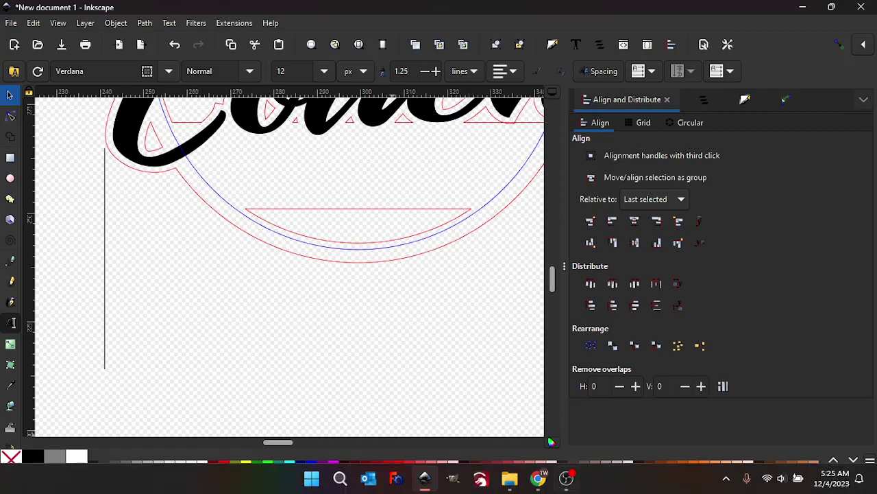
left_click(540, 477)
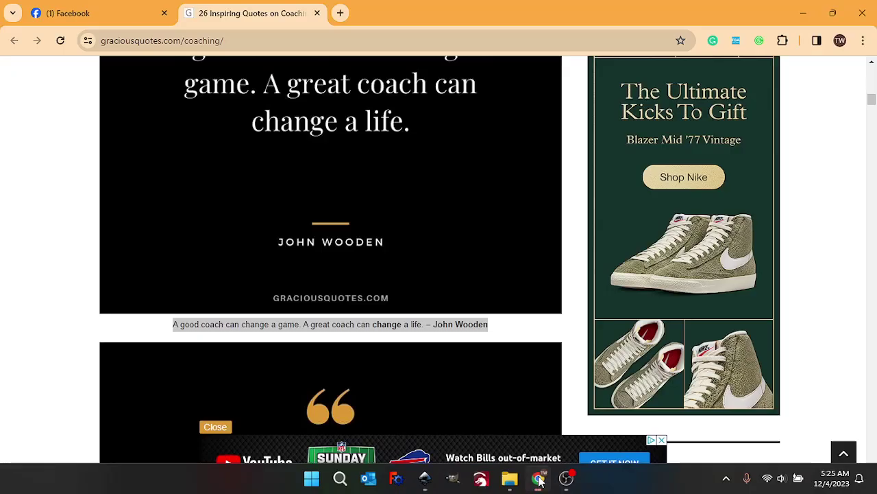
left_click(317, 13)
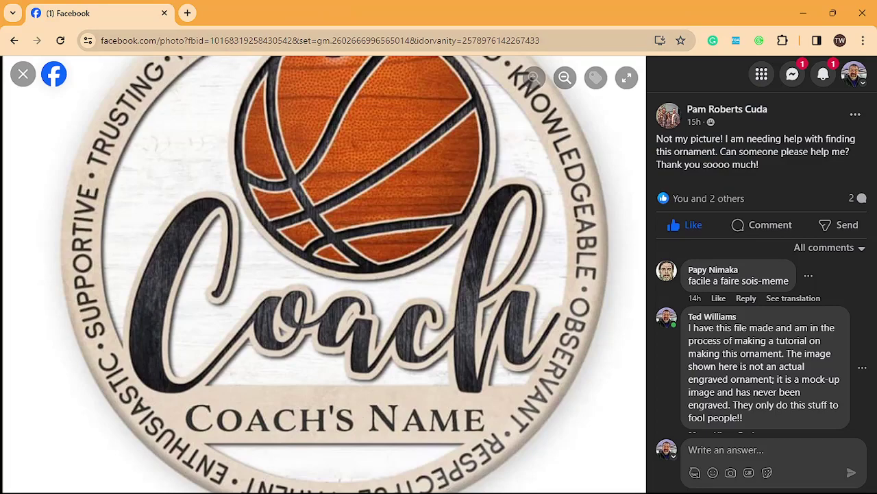
left_click(425, 479)
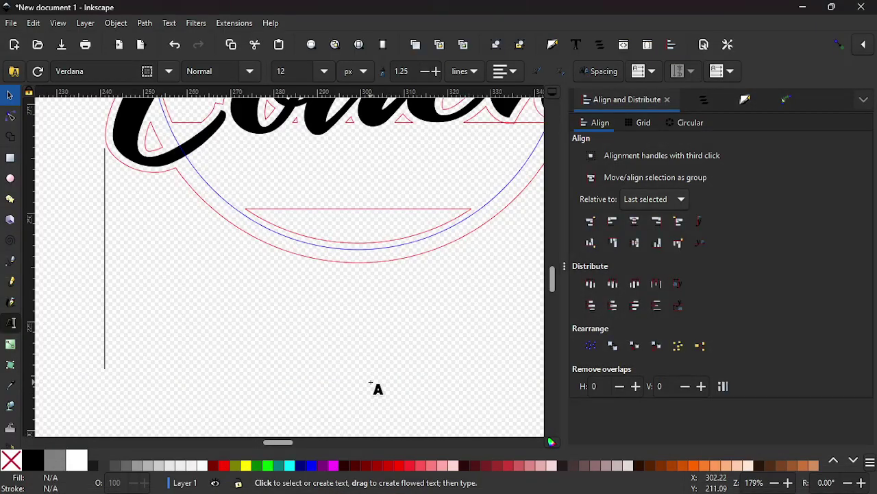
Enter KNOWLEDGABLE followed by a bullet (•) as the first border word, with no stray letter between them.
type("K")
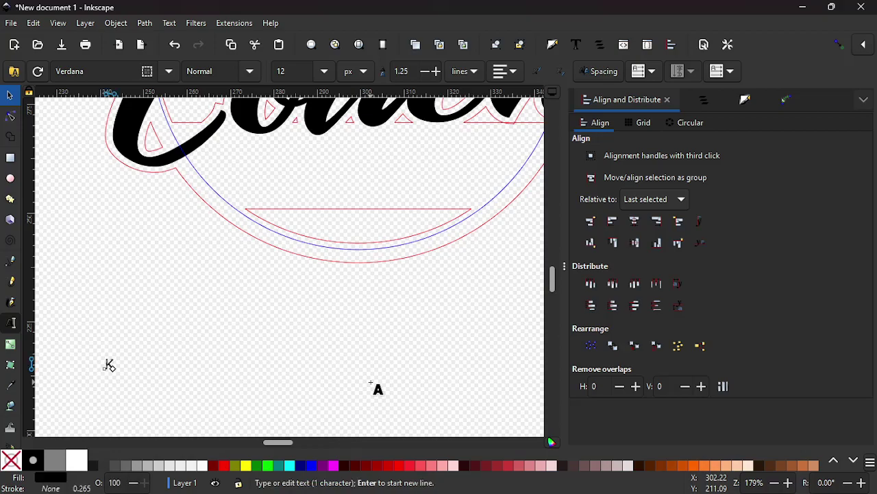
type("NOW")
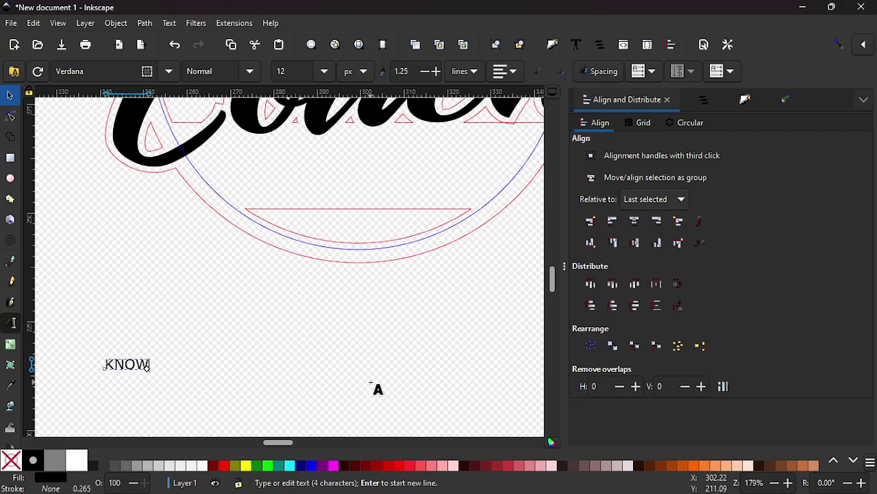
type("LEDGABLE")
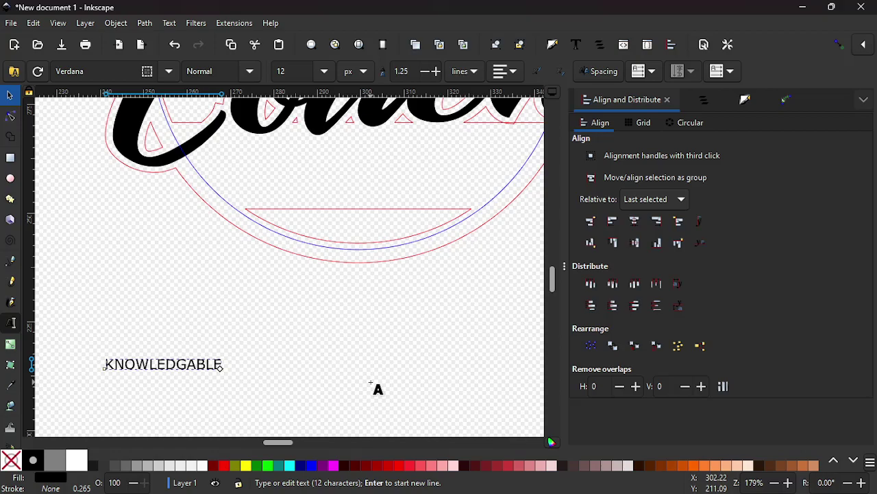
type("R")
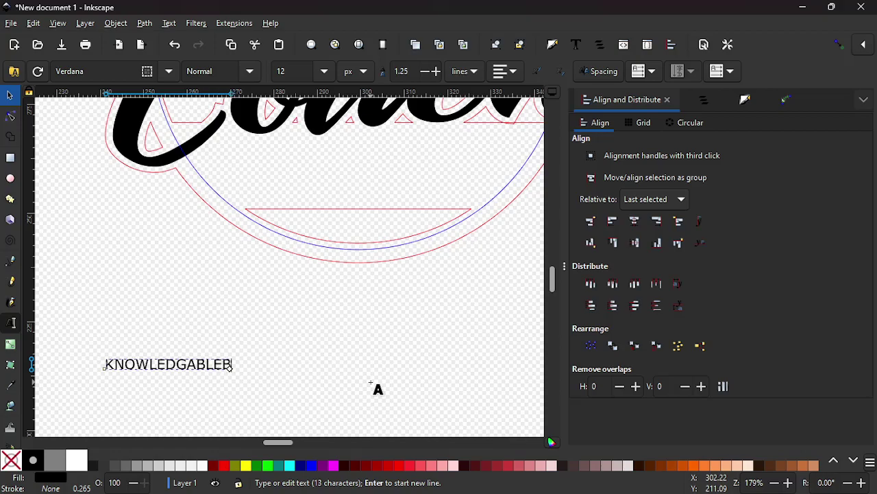
type("•")
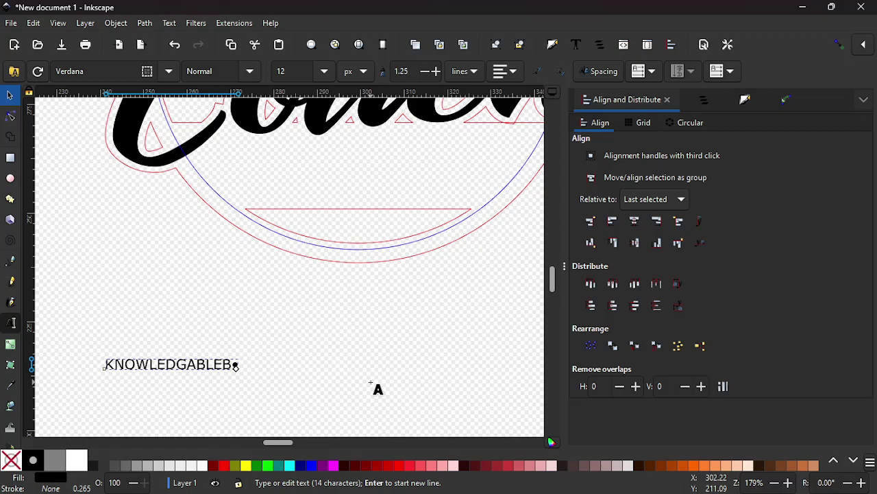
key("BackSpace")
Add SKILLFUL in capitals followed by a bullet (•) to the border text.
type("sKI")
key("BackSpace")
key("BackSpace")
key("BackSpace")
type("SKILLE")
type("UL")
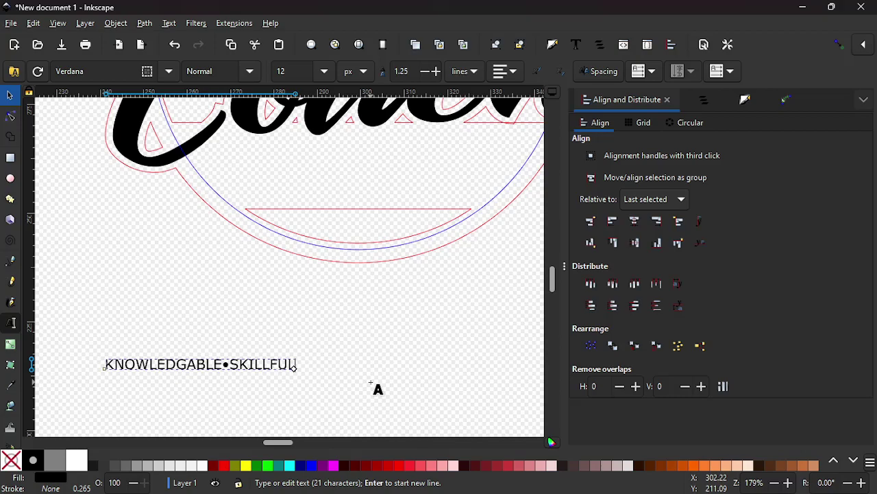
type("B•")
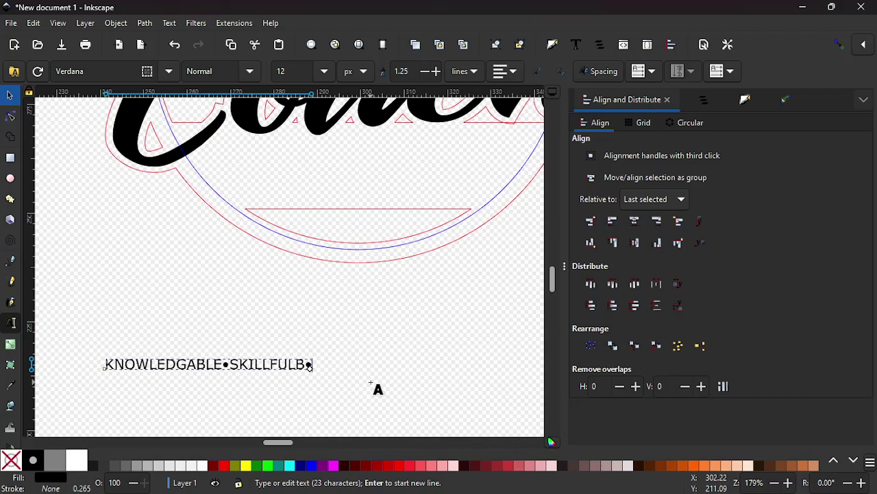
key("BackSpace")
key("Right")
Add TRUSTING followed by a bullet (•) to the border text, leaving no stray letter between them.
type("TRU")
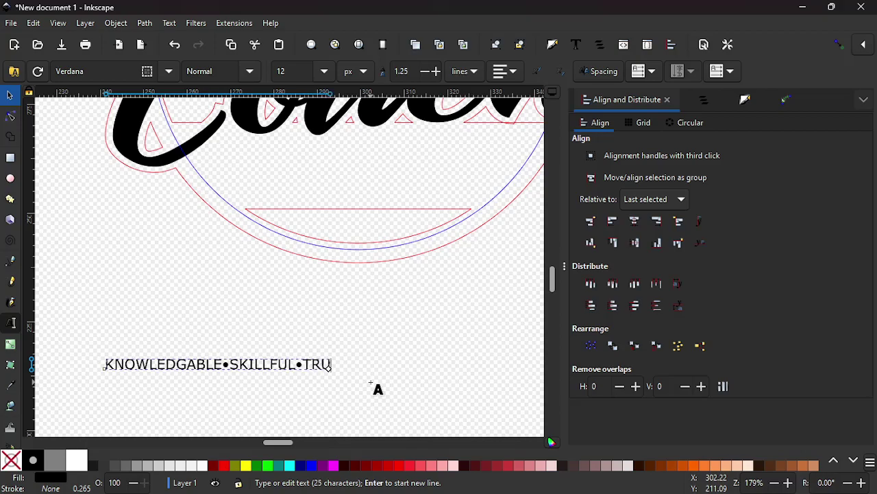
type("STING")
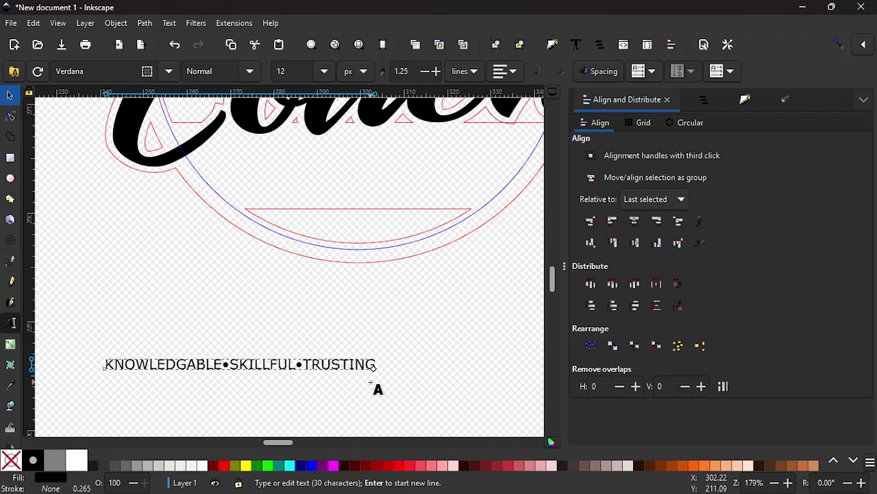
type("B•")
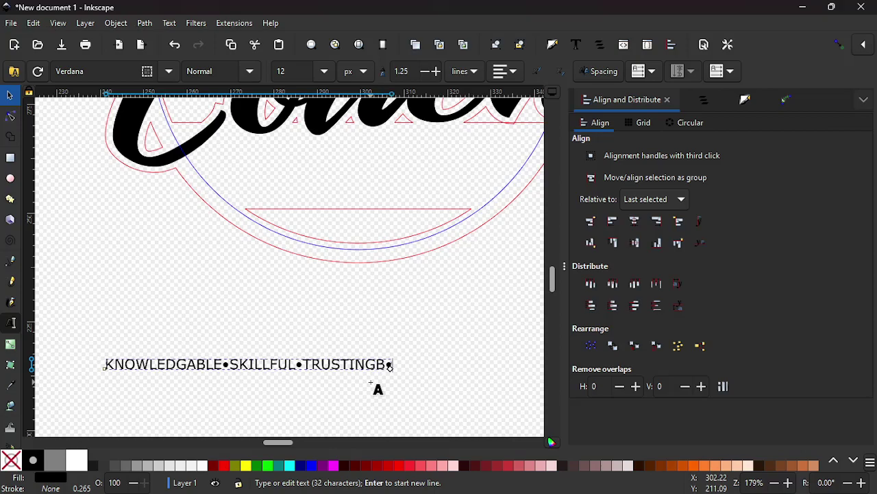
key("BackSpace")
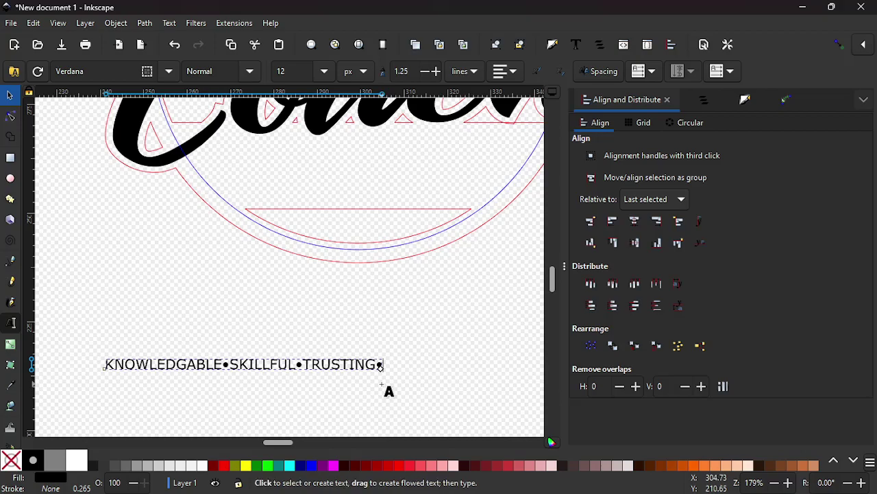
Switch to Chrome, zoom out the Coach ornament picture to read all its border words, and return to Inkscape.
scroll(382, 386, "up", 8)
scroll(383, 385, "down", 4)
scroll(383, 385, "down", 7)
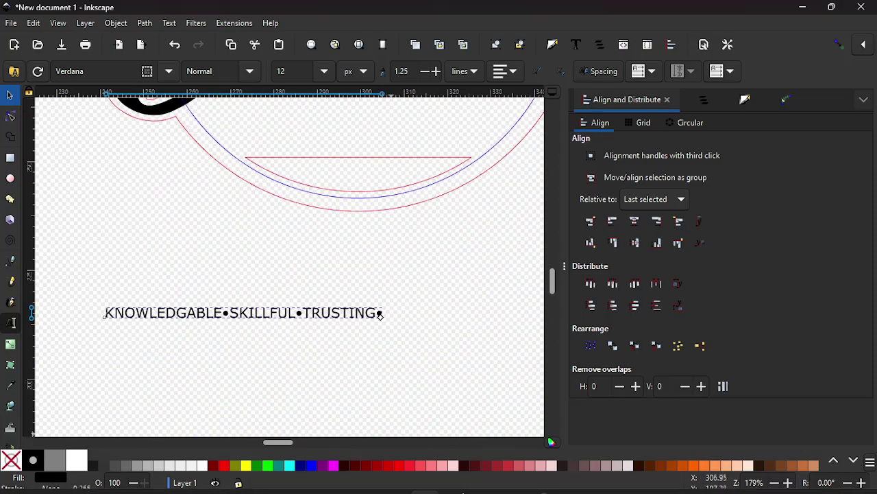
left_click(538, 485)
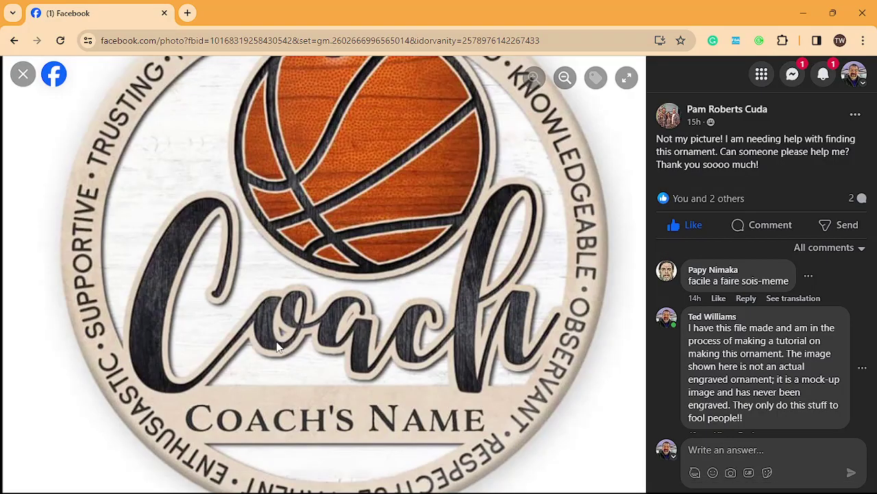
left_click(565, 77)
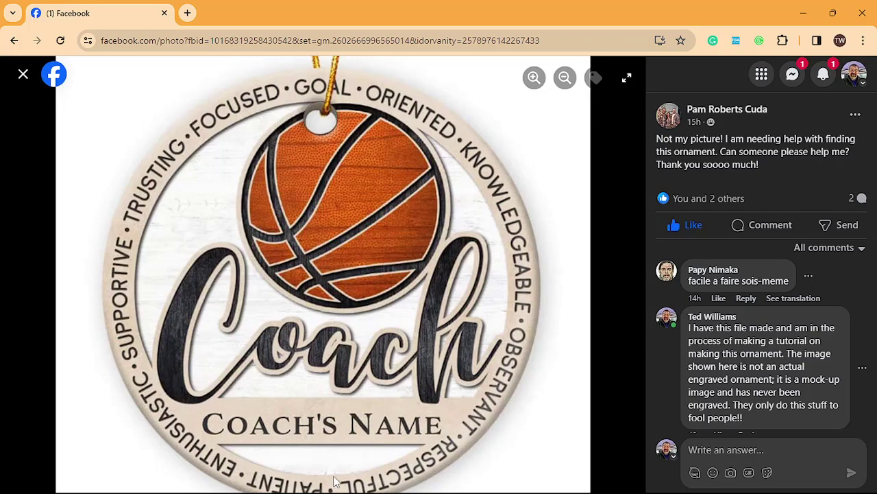
left_click_drag(330, 461, 328, 424)
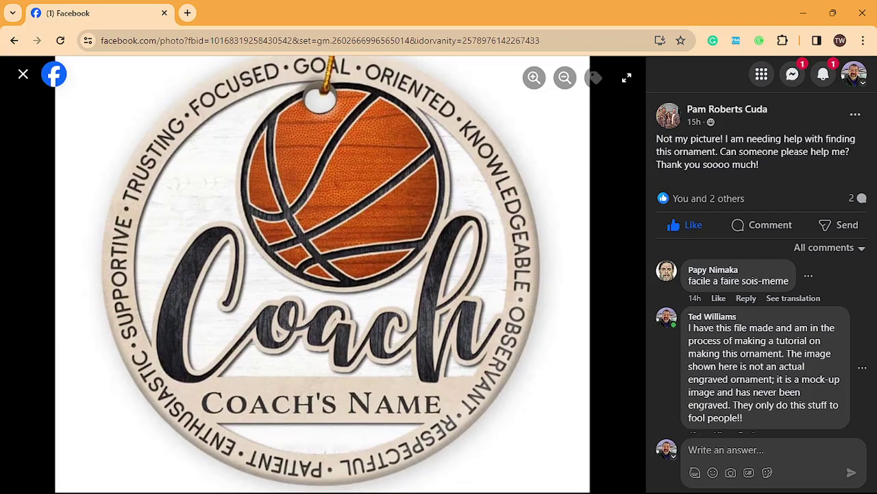
left_click(429, 482)
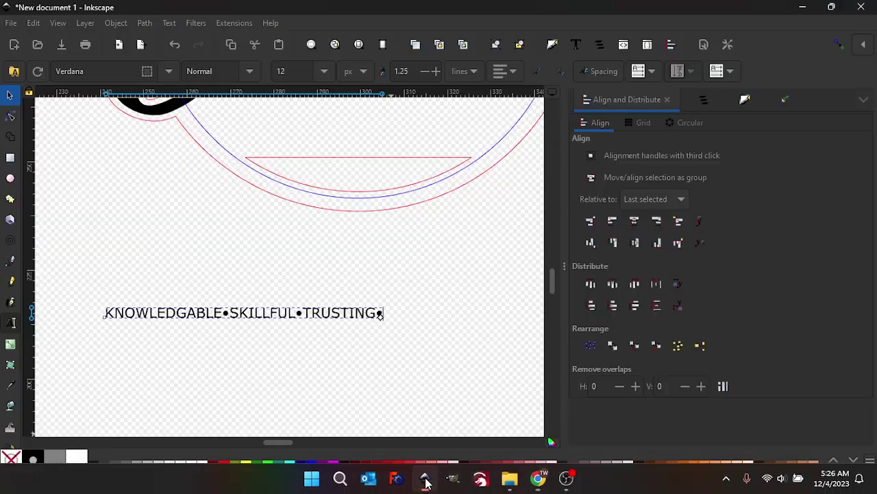
Add GOAL ORIENTED followed by a bullet (•) at the end of the border text.
type("GOAL")
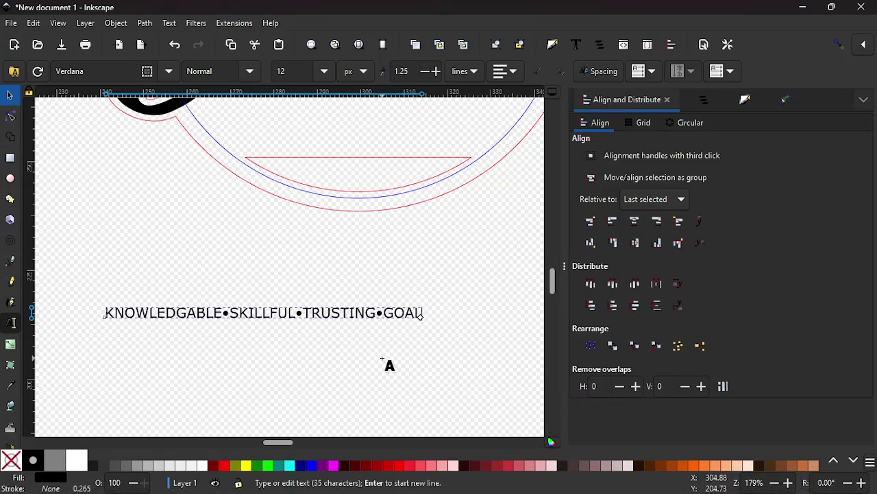
type(" ORIEN")
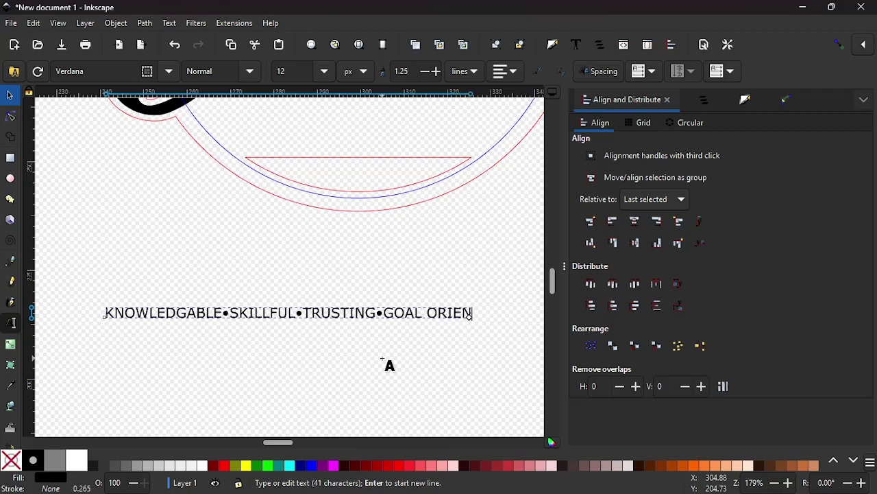
type("TED")
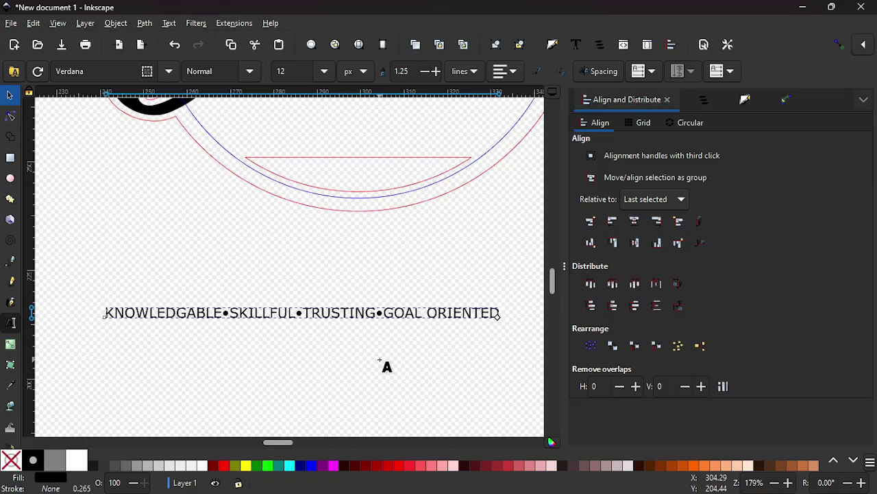
type("E")
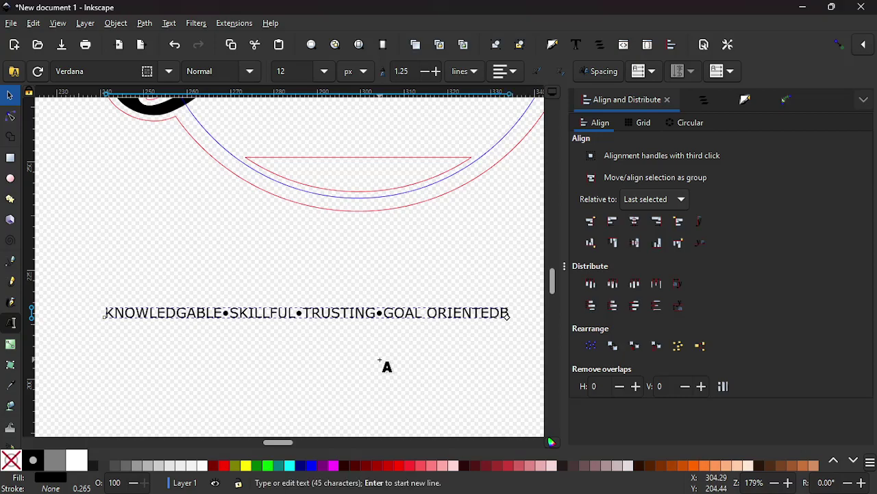
type("•")
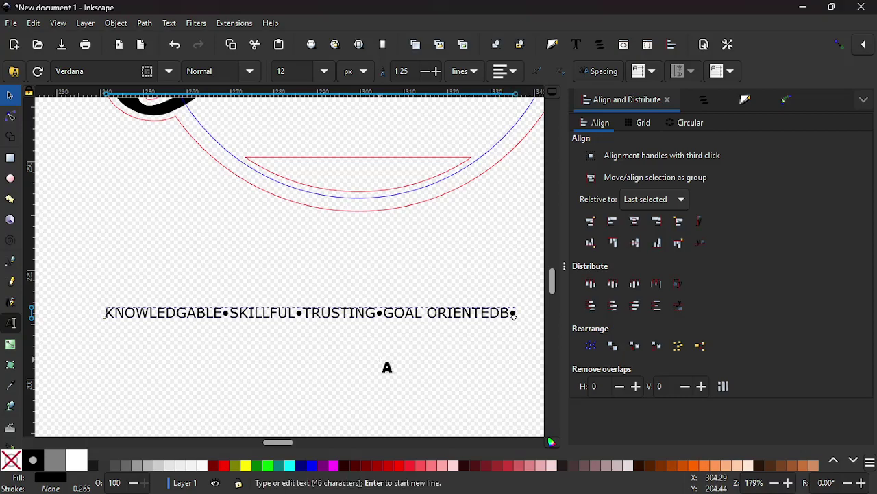
key("Left")
key("BackSpace")
key("Right")
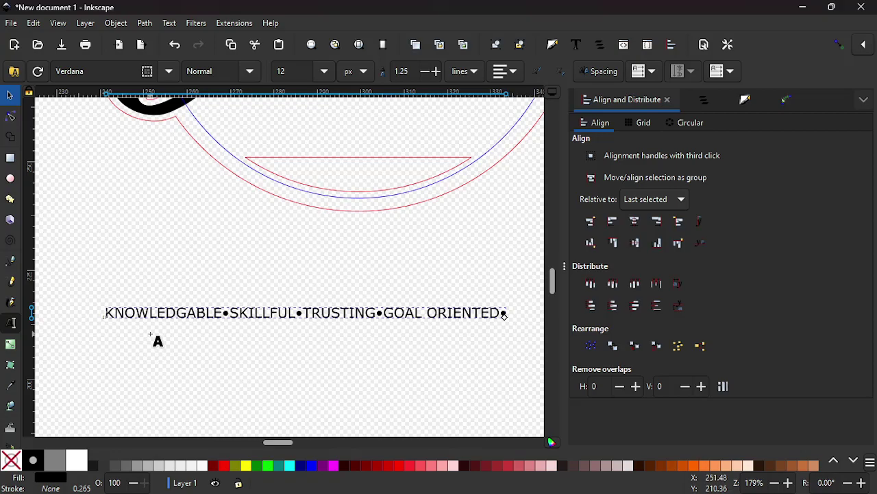
Insert a bullet (•) in front of KNOWLEDGABLE at the start of the border text.
key("Home")
key("Right")
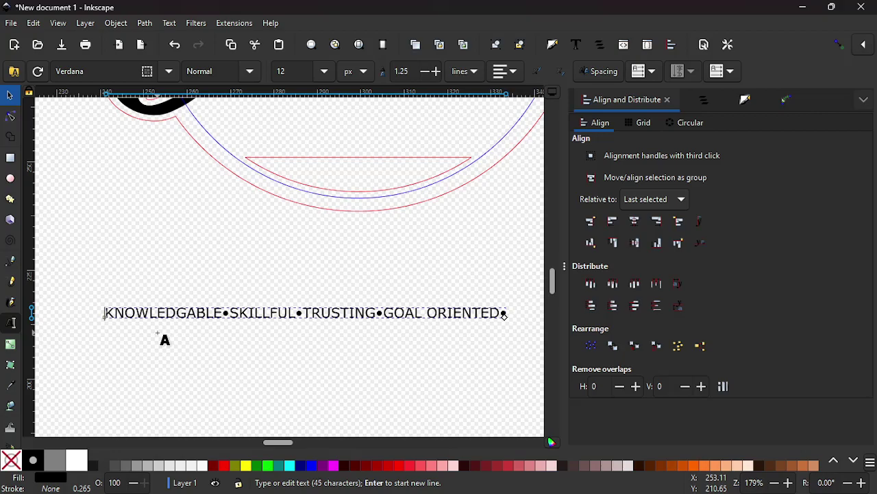
type("B")
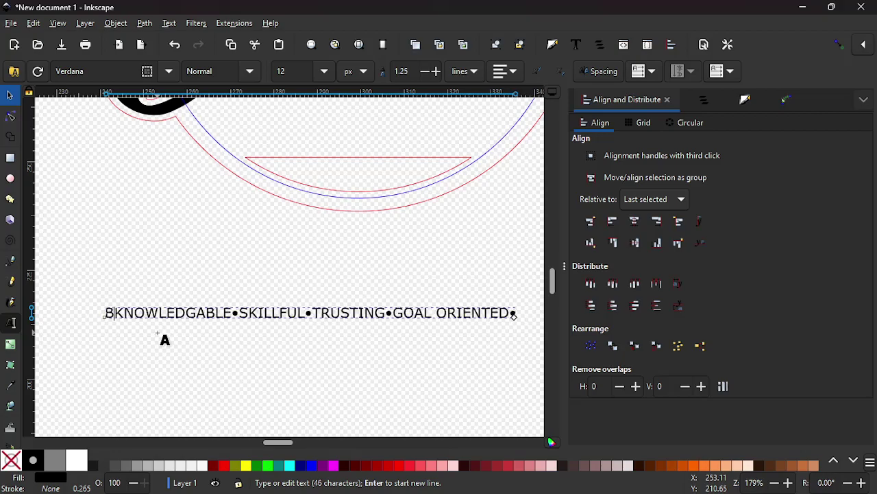
type("•")
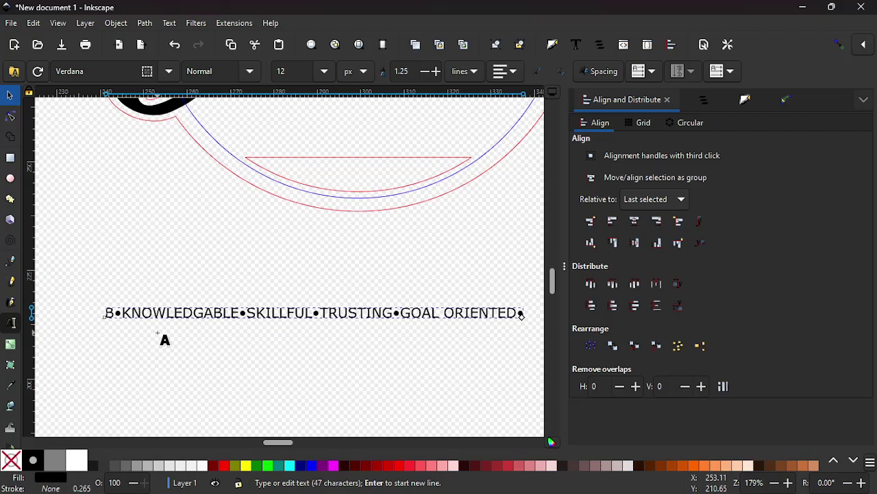
key("BackSpace")
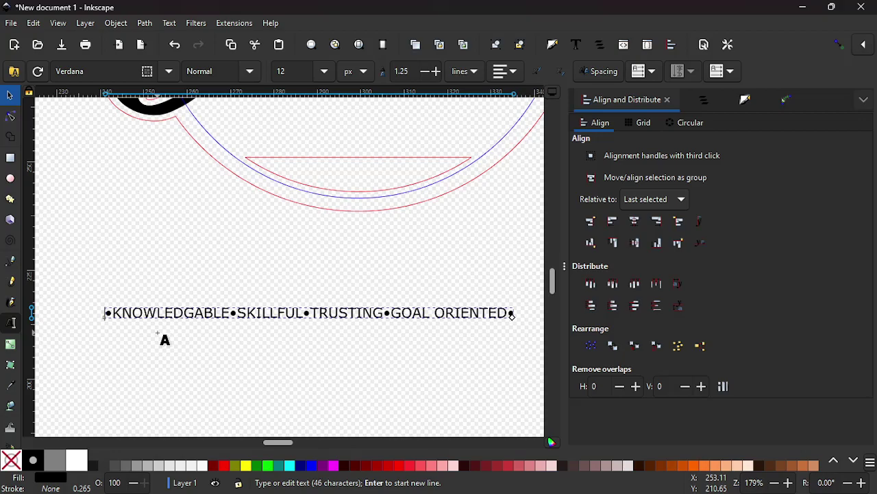
Try to put the border word line on the blue circle as text on path.
left_click(10, 95)
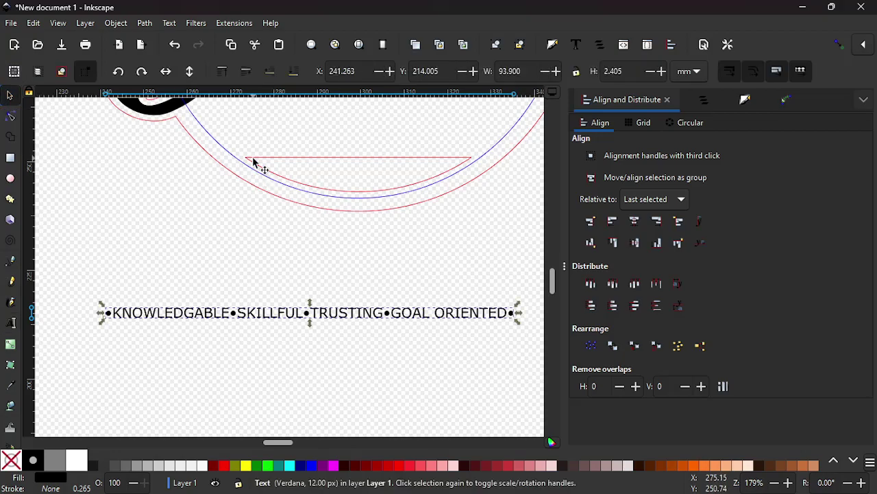
left_click(228, 153, "shift")
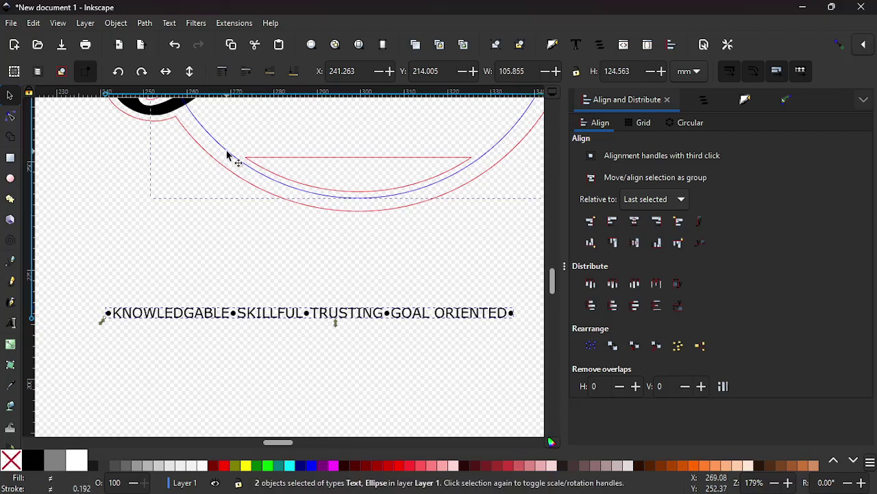
left_click(144, 24)
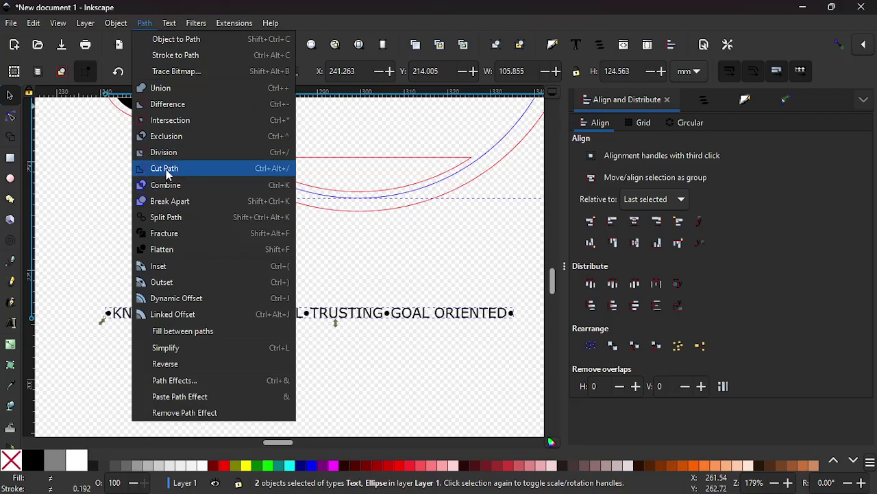
mouse_move(169, 23)
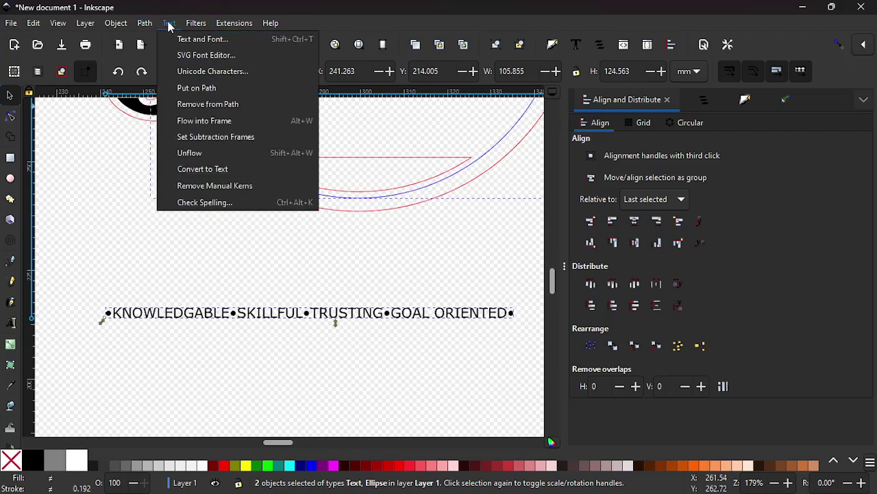
left_click(195, 88)
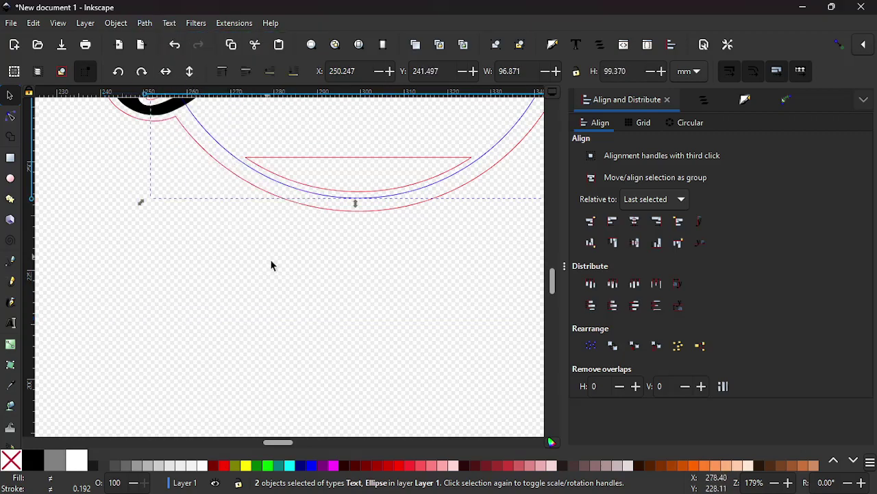
Try rotating the circle and its text together so the border words run along the ornament's lower arc.
left_click(230, 159)
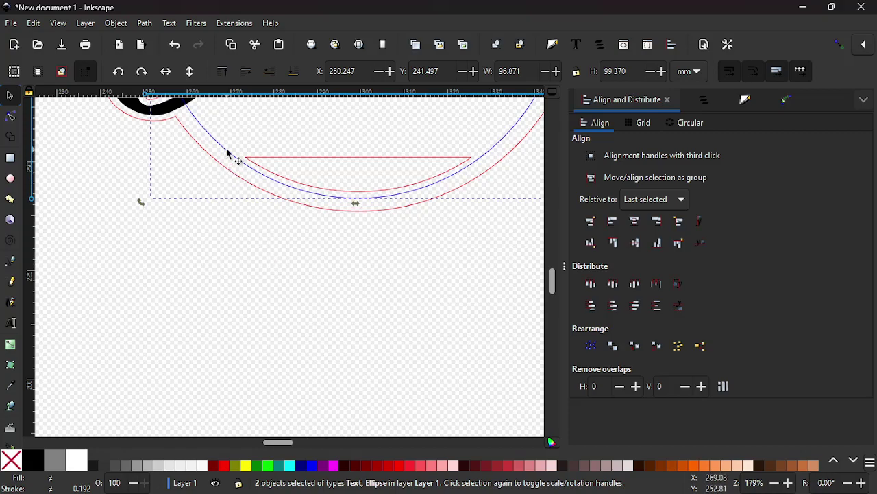
scroll(150, 226, "down", 4, "ctrl")
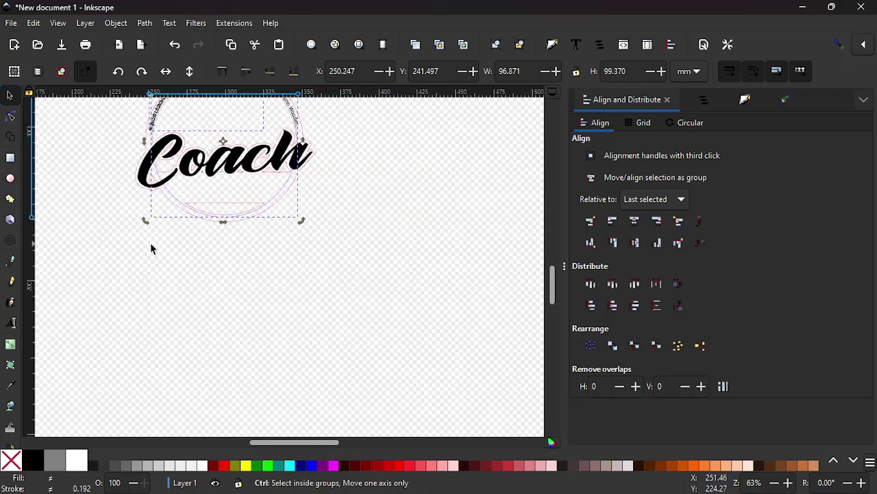
scroll(226, 240, "up", 2, "ctrl")
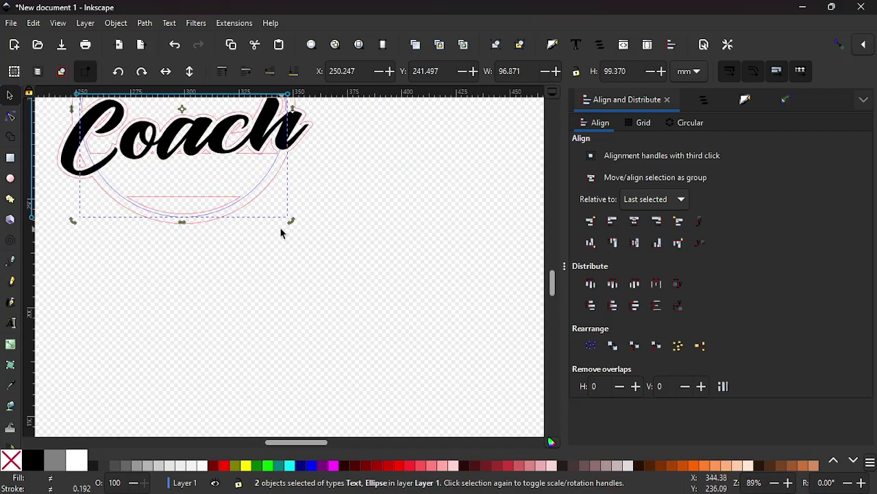
mouse_move(295, 219)
left_mouse_down()
mouse_move(315, 153)
mouse_move(306, 77)
mouse_move(294, 103)
mouse_move(306, 218)
left_mouse_up()
scroll(306, 273, "down", 5)
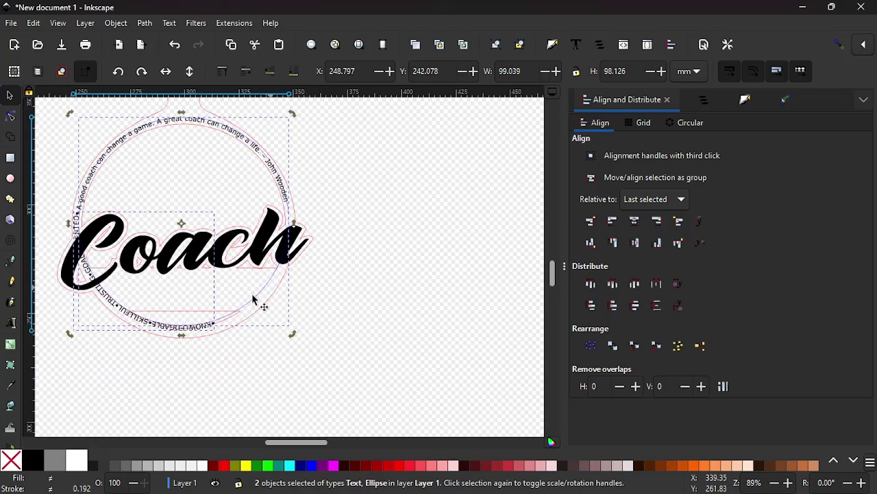
scroll(180, 301, "up", 3)
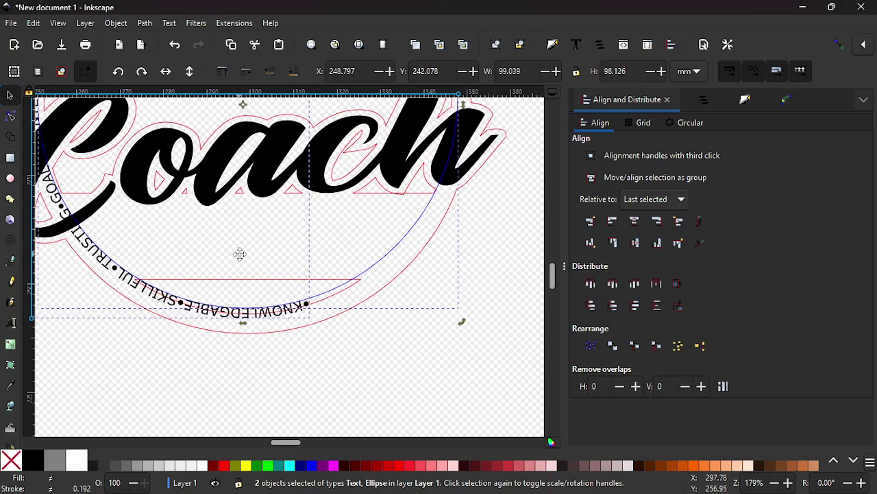
left_click_drag(464, 326, 514, 102)
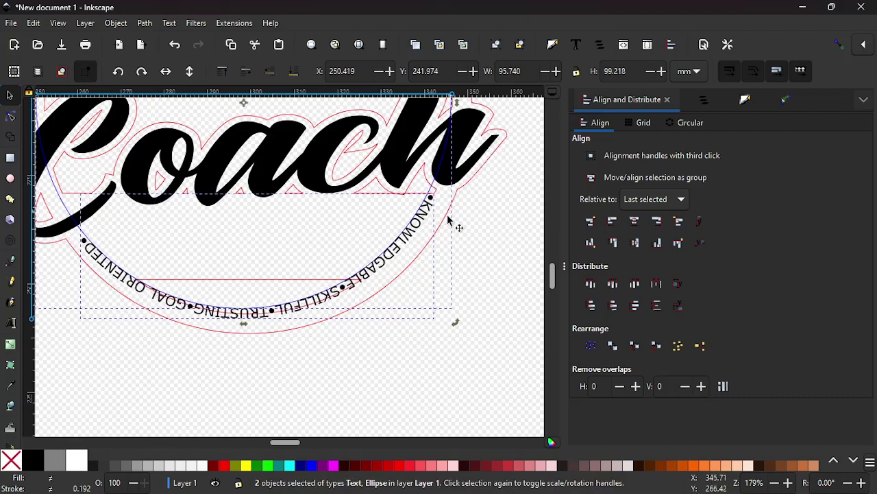
scroll(427, 244, "down", 2)
left_click_drag(348, 244, 314, 254)
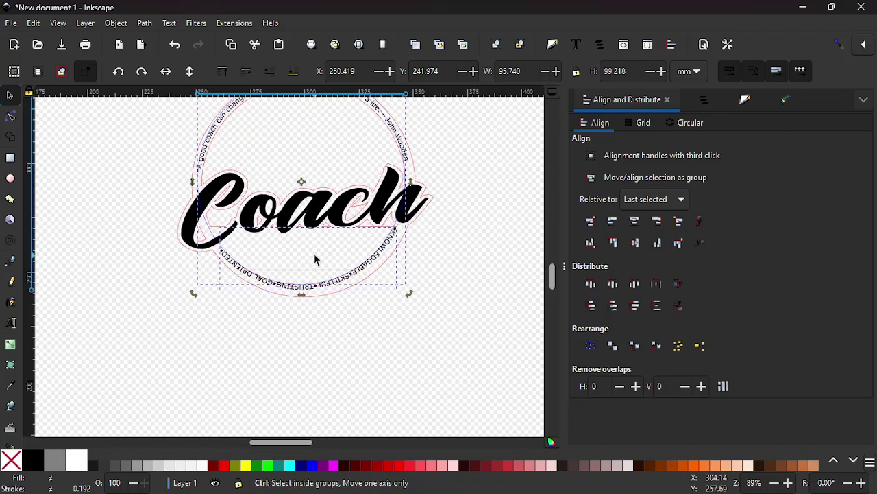
Undo both rotations and the text-on-path placement of the border words.
key("ctrl+z")
key("ctrl+z")
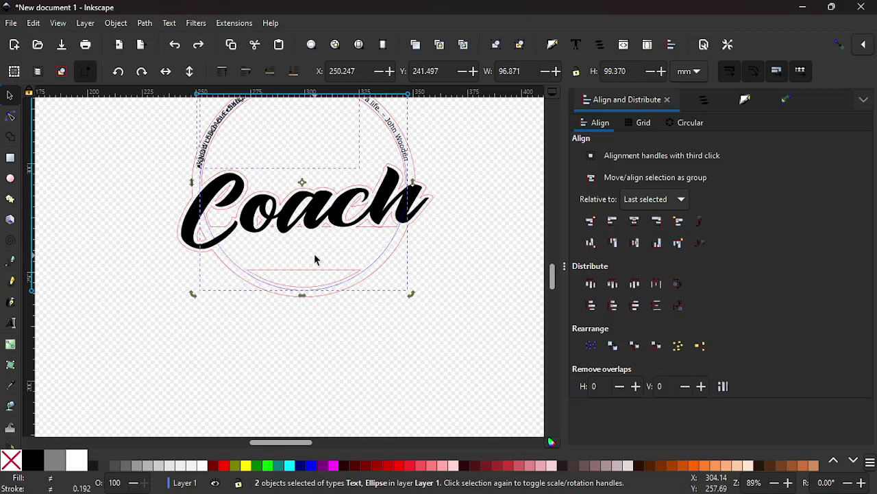
scroll(314, 254, "up", 3)
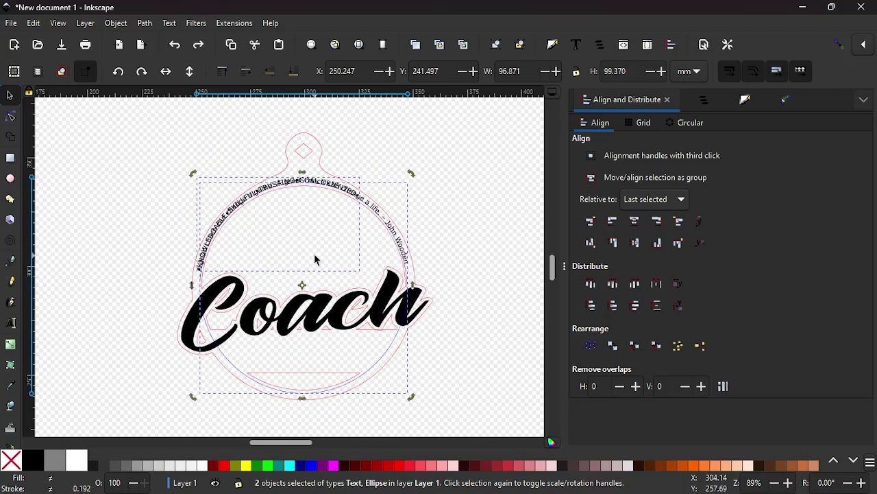
key("ctrl+z")
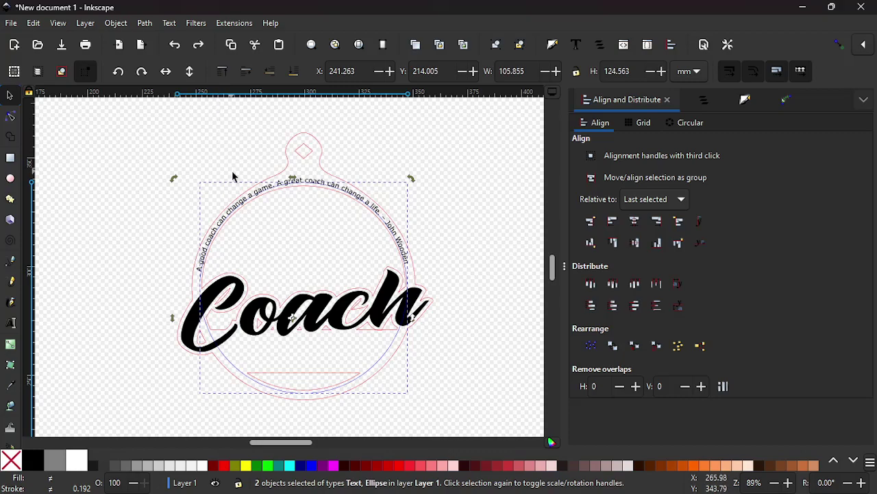
scroll(232, 176, "down", 4)
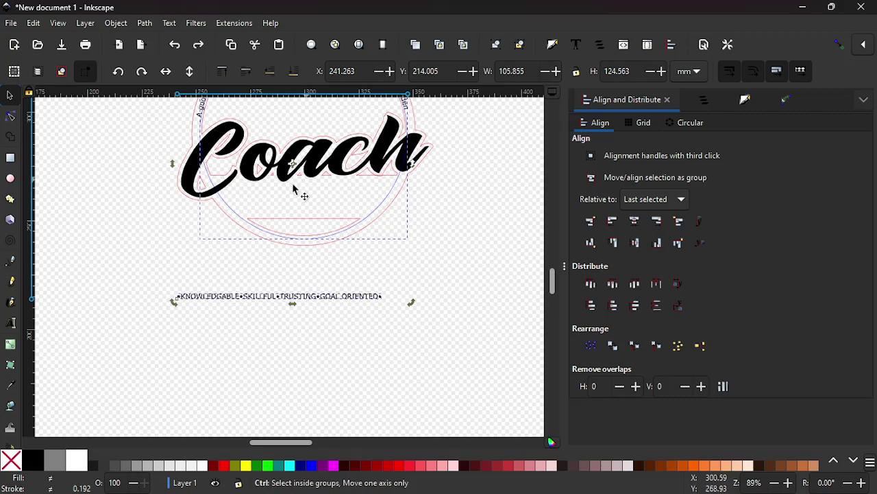
Set the combined width of the selected border text and blue circle to 106 mm.
scroll(291, 190, "up", 2, "ctrl")
scroll(291, 190, "down", 3, "ctrl")
left_click(304, 150)
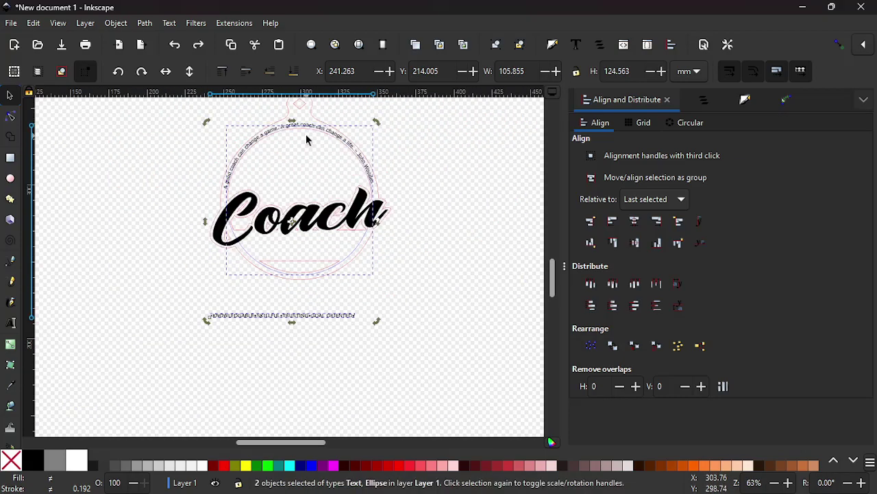
scroll(306, 172, "up", 2, "ctrl")
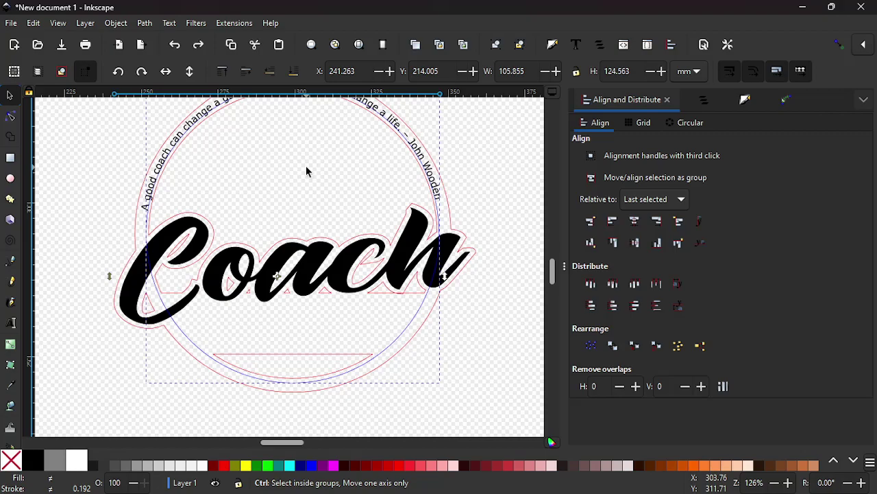
scroll(306, 172, "down", 1, "ctrl")
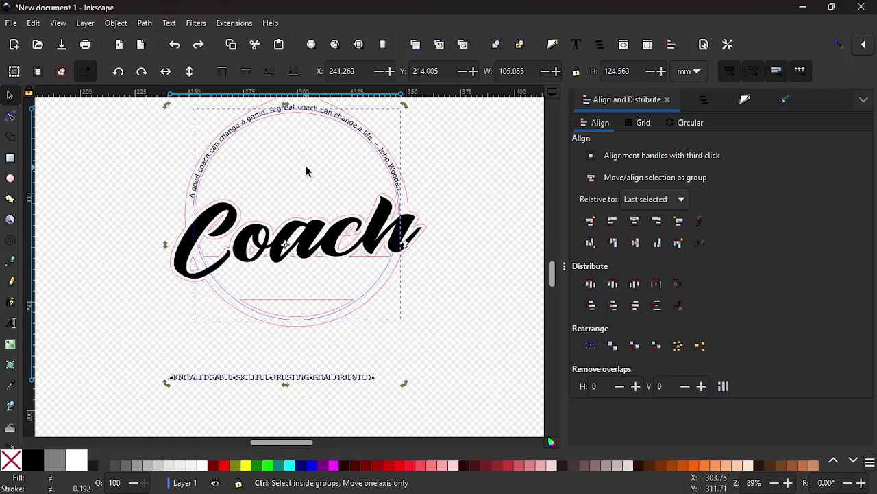
double_click(530, 71)
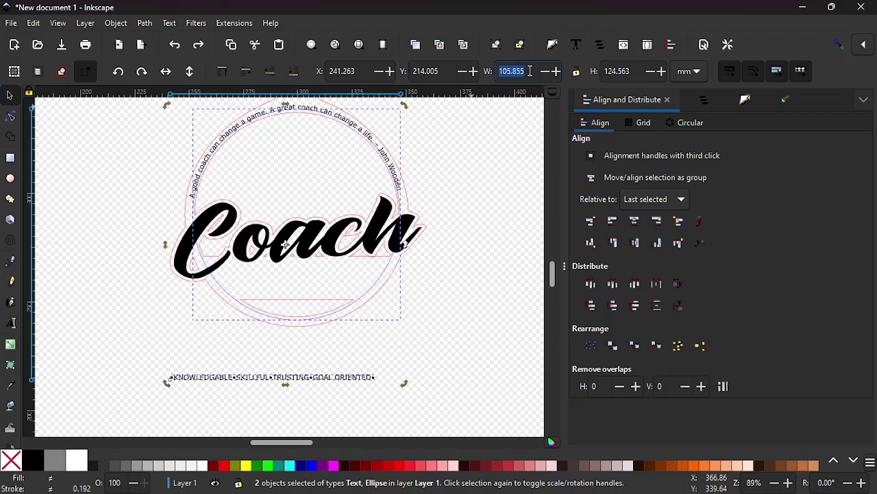
type("106")
key("Tab")
Set the combined height of the selected border text and blue circle to 106 mm.
type("1")
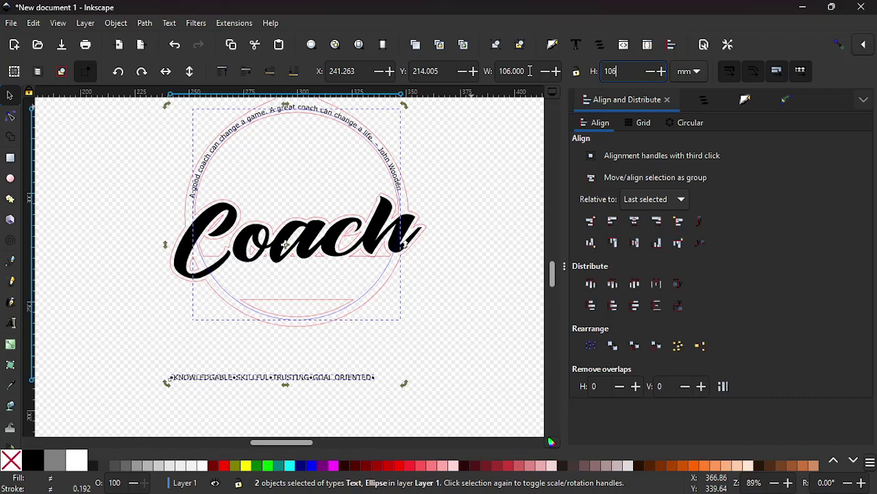
type("06")
key("Return")
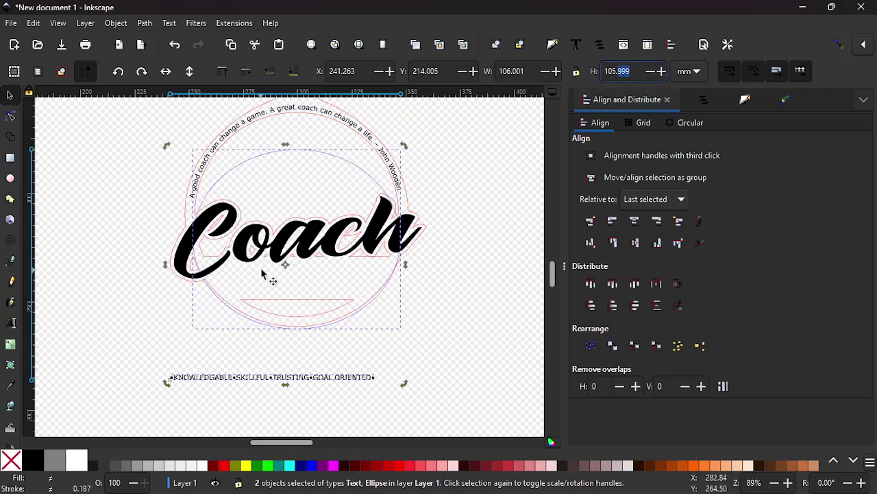
scroll(274, 264, "up", 1)
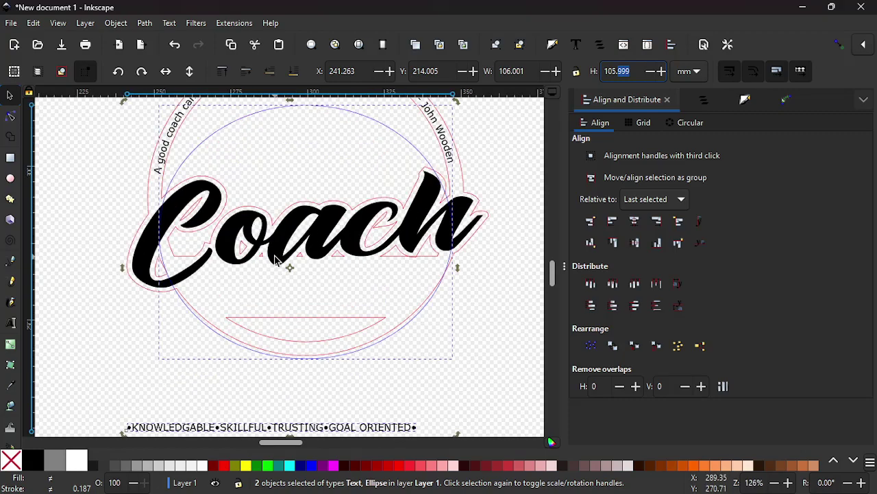
scroll(274, 260, "down", 2)
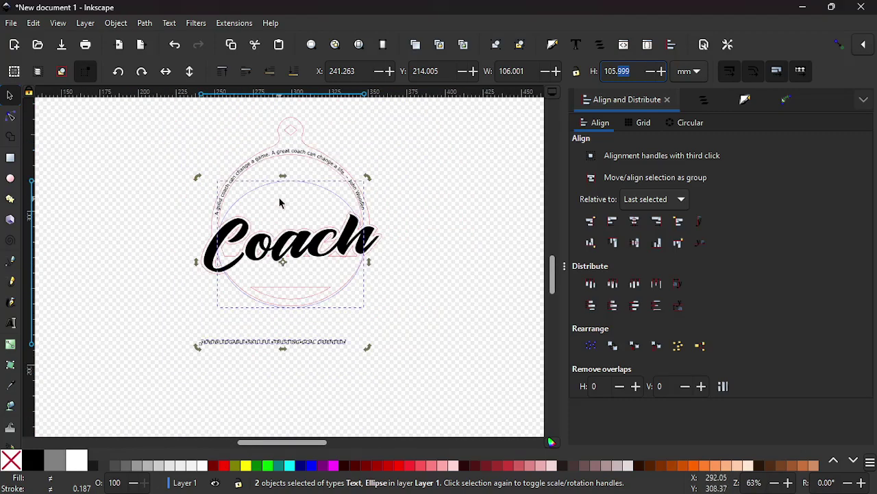
scroll(280, 205, "up", 1)
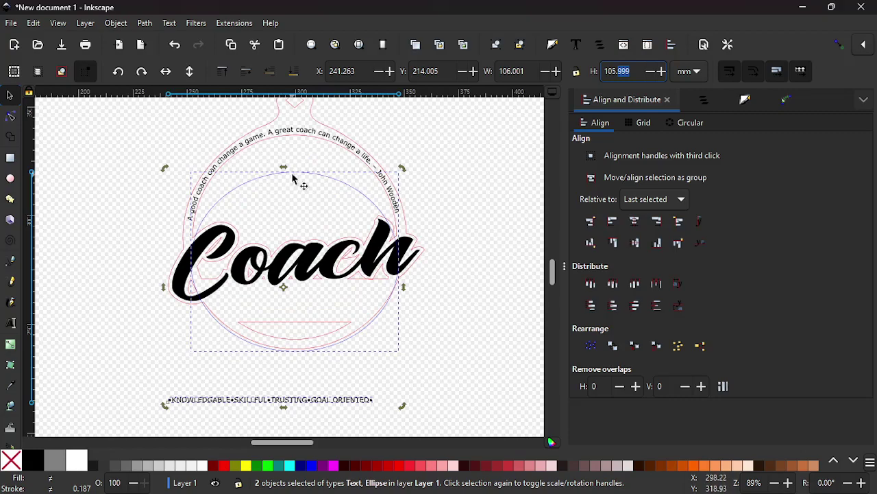
Try moving the blue circle up toward the quote, and undo both that move and the height change.
left_click(296, 179)
left_click_drag(300, 176, 298, 146)
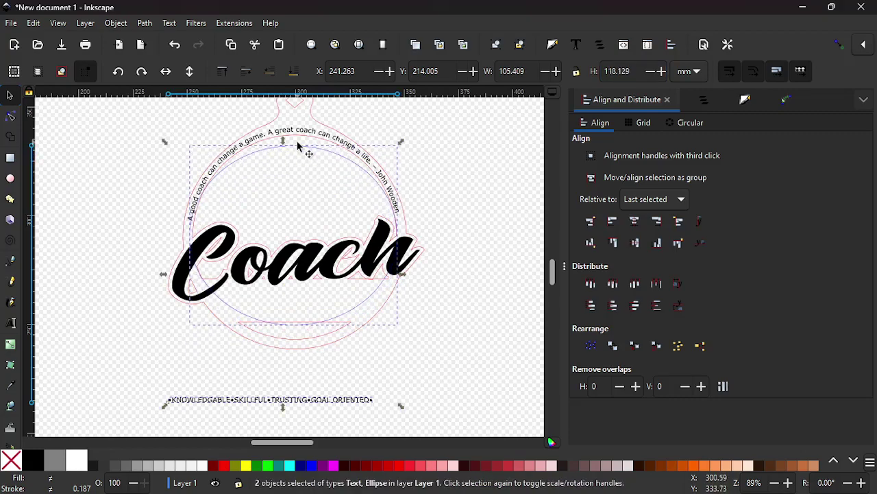
key("ctrl+z")
key("ctrl+z")
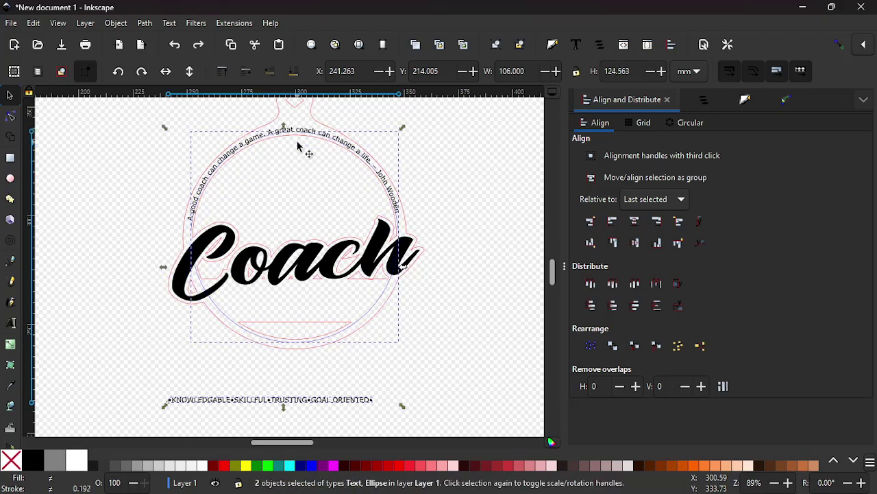
Try to reverse the path direction of the selected circle and border text.
left_click(145, 23)
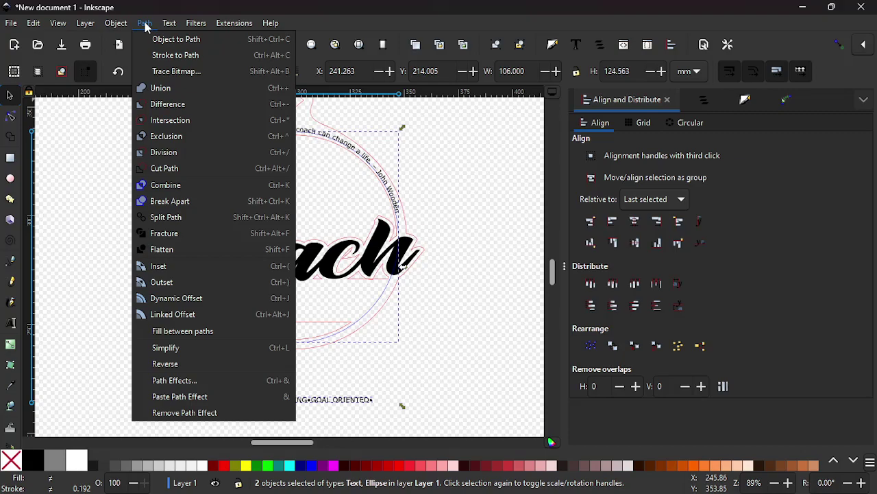
mouse_move(116, 24)
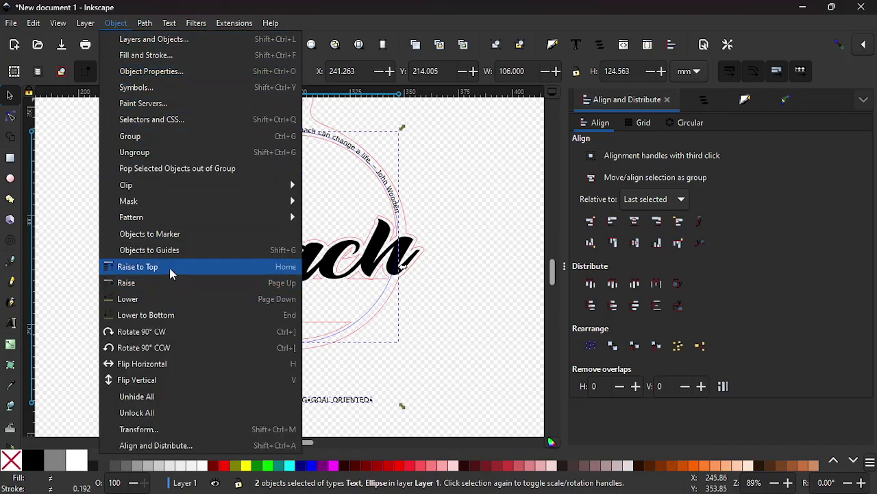
mouse_move(150, 215)
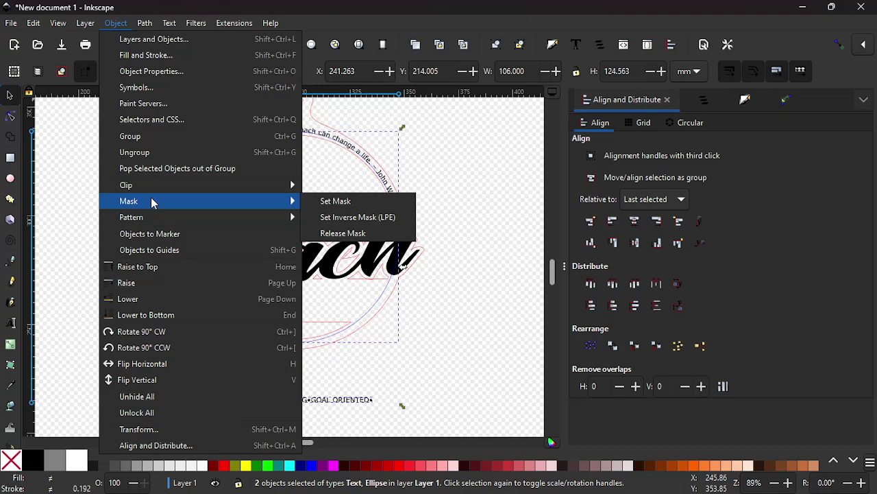
mouse_move(144, 187)
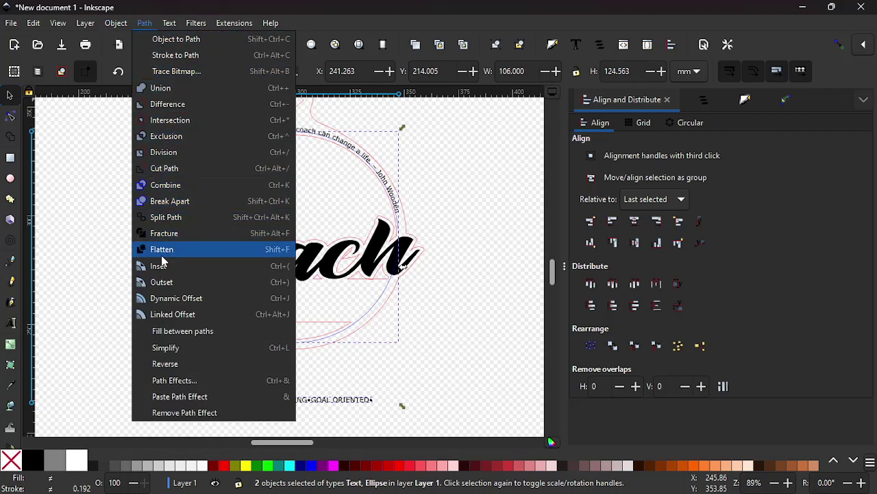
left_click(166, 366)
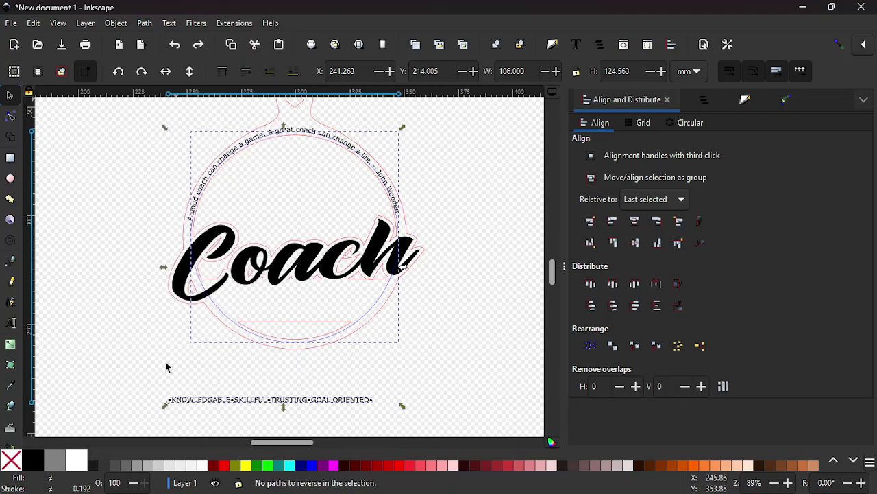
scroll(295, 378, "up", 2, "ctrl")
scroll(290, 376, "down", 2, "ctrl")
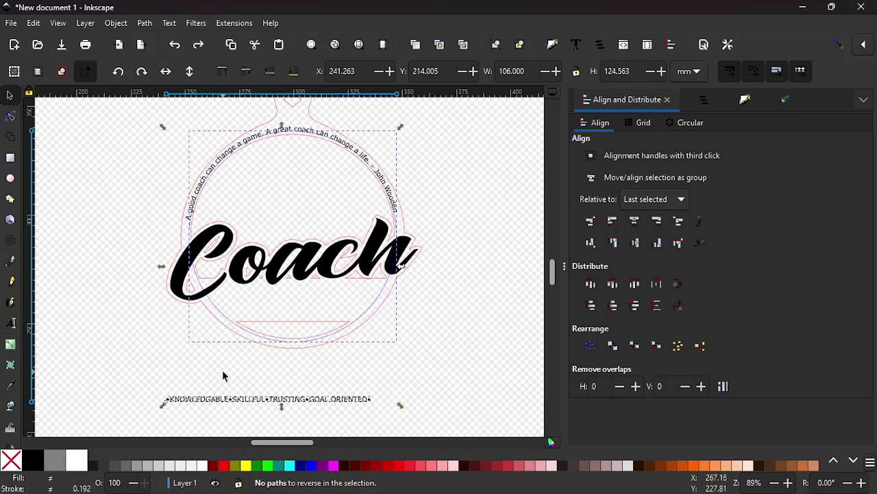
scroll(222, 371, "up", 2)
scroll(222, 371, "down", 4)
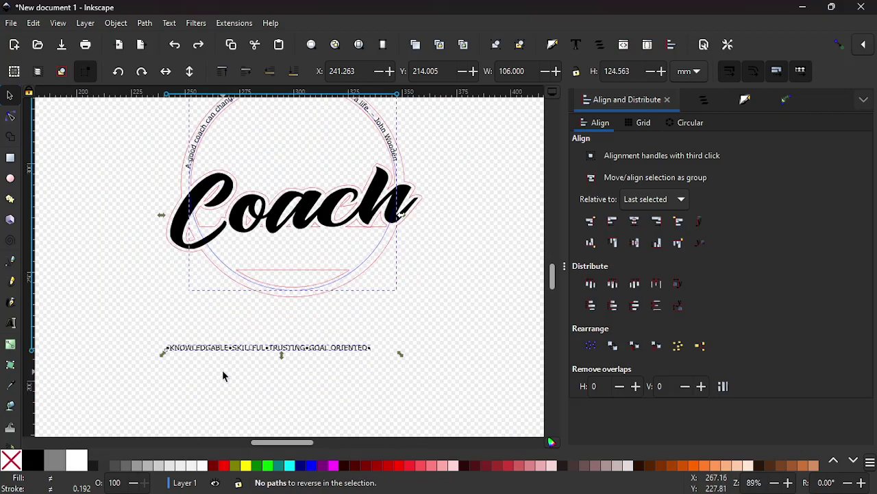
Select only the blue circle and set both its width and height to 97 mm.
left_click(222, 375)
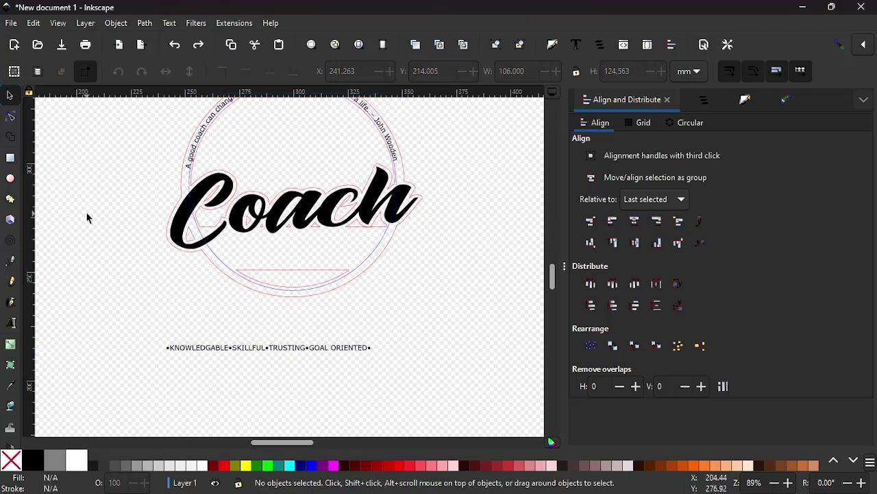
left_click(215, 260)
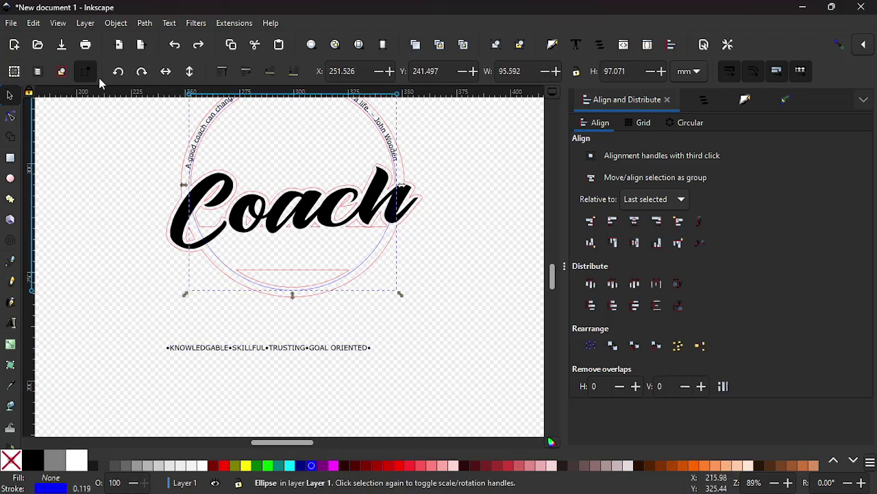
left_click(144, 25)
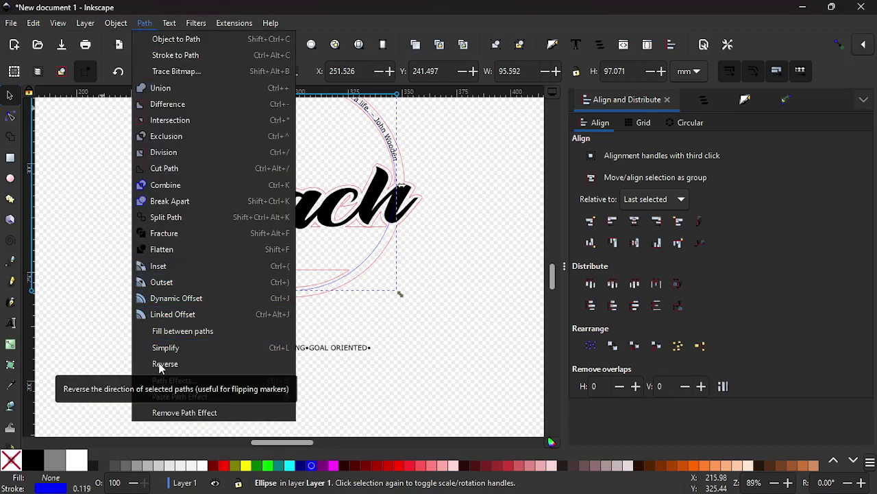
left_click(348, 390)
scroll(306, 333, "up", 1, "ctrl")
scroll(306, 332, "up", 2)
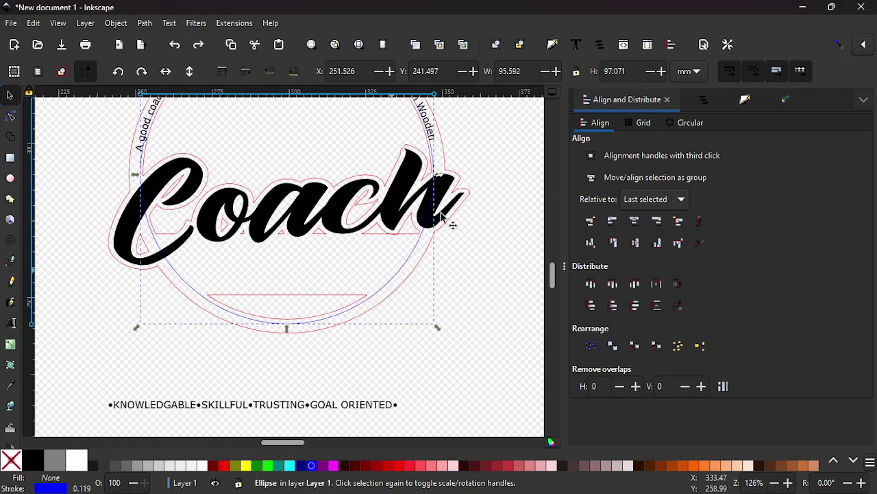
double_click(525, 70)
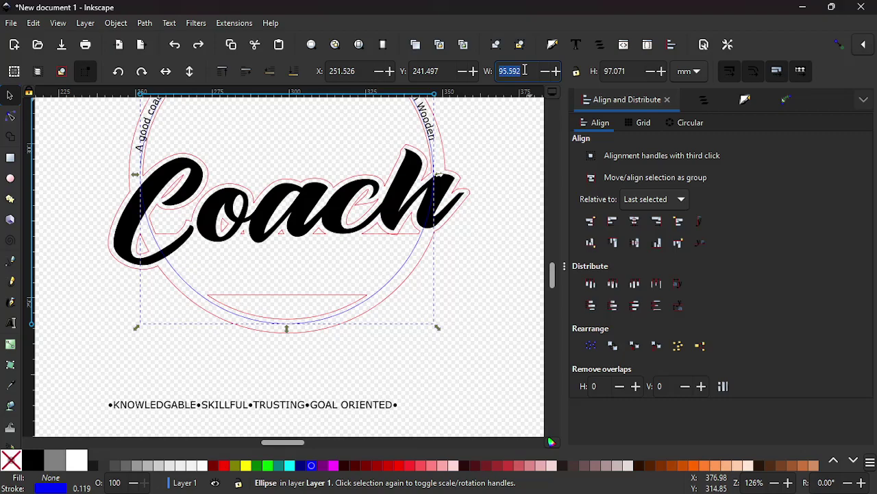
type("97")
key("Tab")
type("9")
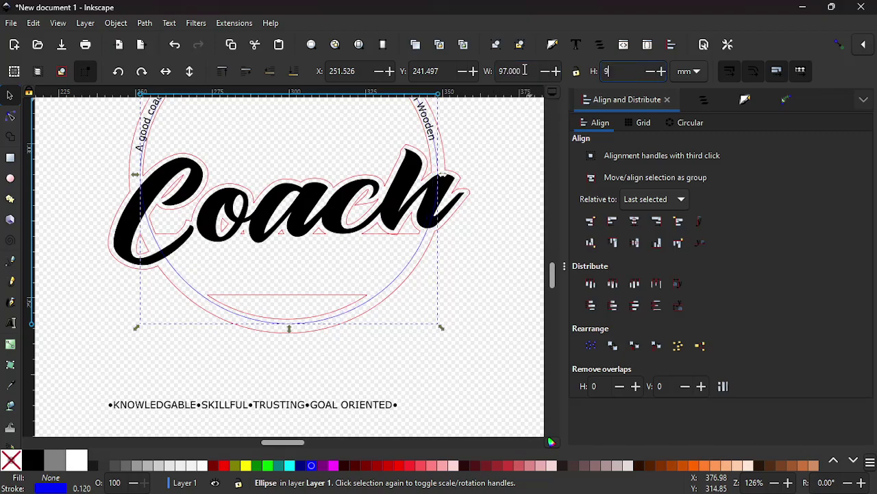
type("7")
key("Return")
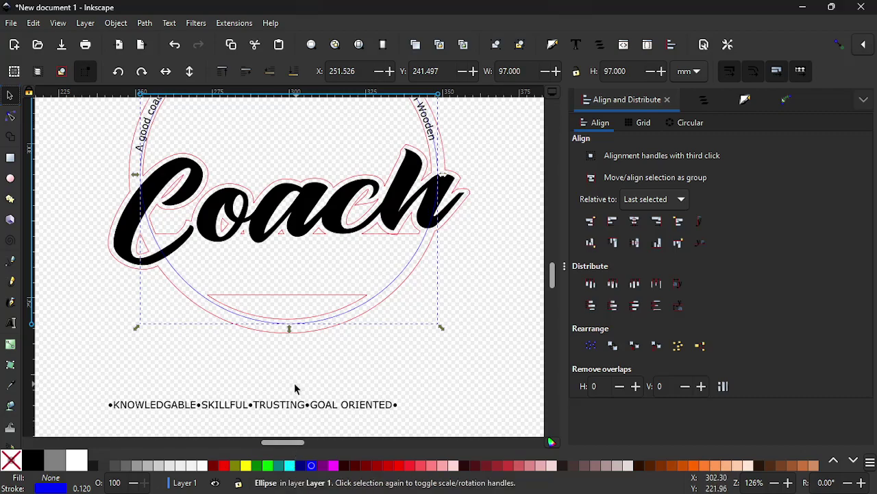
Shift the blue circle slightly left, to an X position of about 251 mm, to centre it within the ornament's border.
scroll(293, 383, "up", 2)
scroll(293, 382, "up", 2)
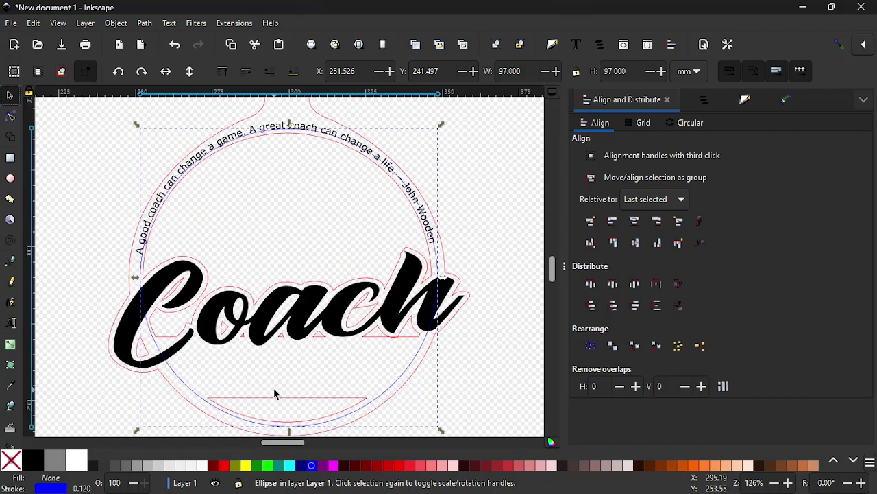
scroll(274, 394, "down", 2)
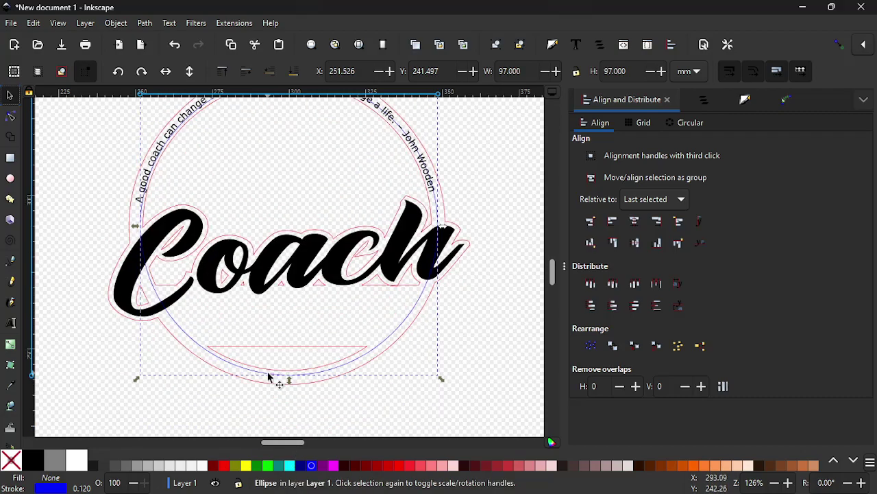
scroll(275, 373, "up", 2)
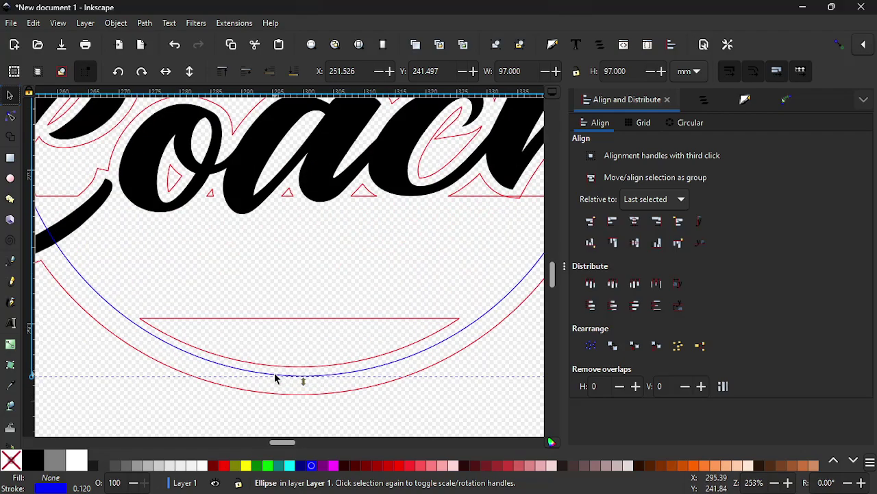
left_click_drag(306, 382, 275, 376)
key("5")
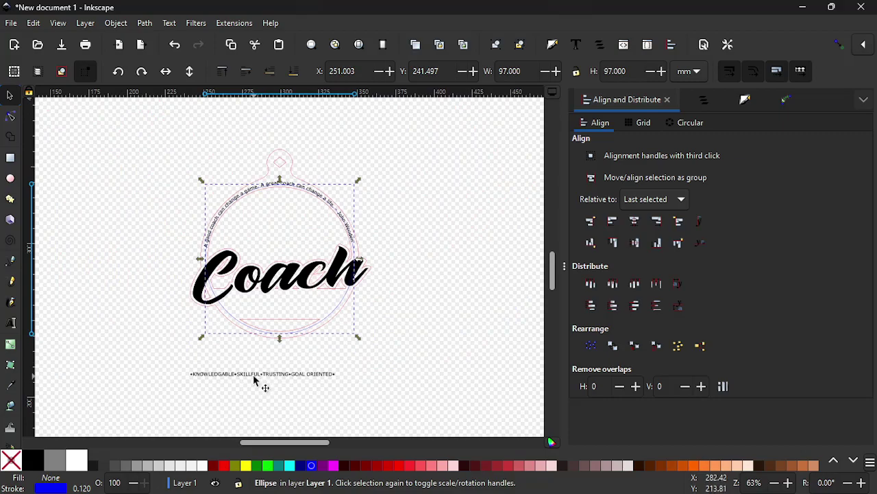
Add the bulleted border words to the circle selection and put the text on the circle's path.
left_click(253, 374, "shift")
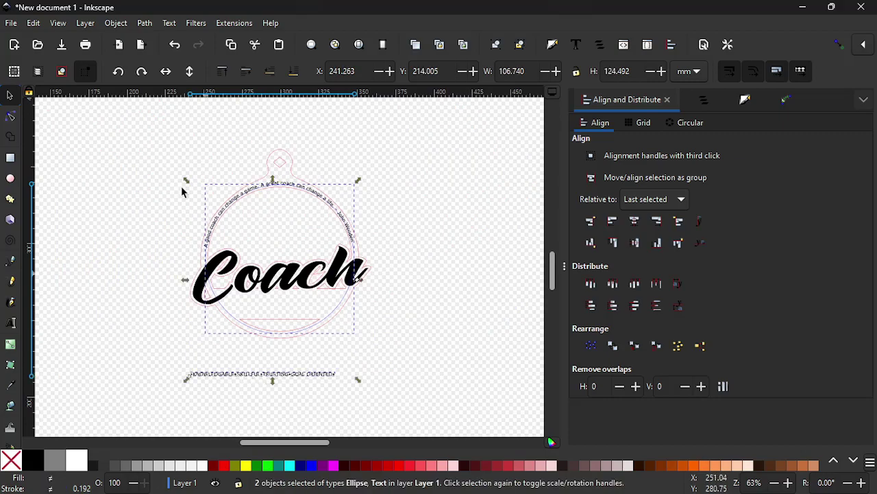
left_click(170, 23)
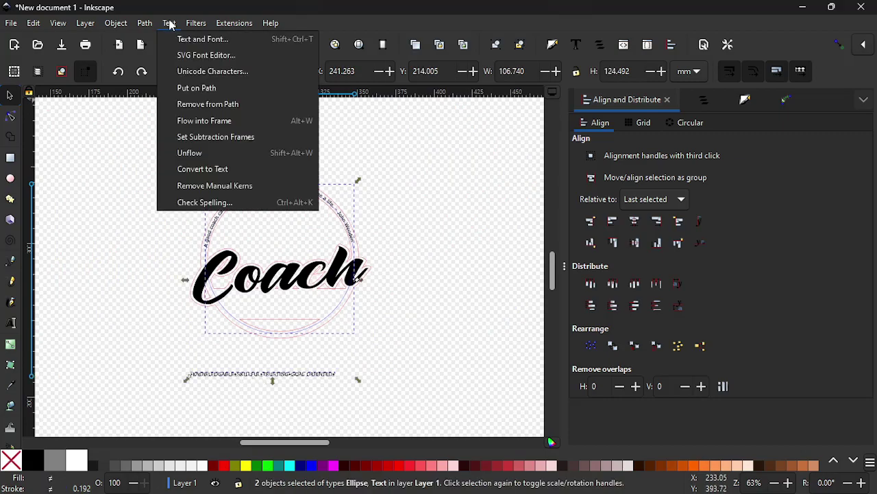
left_click(196, 90)
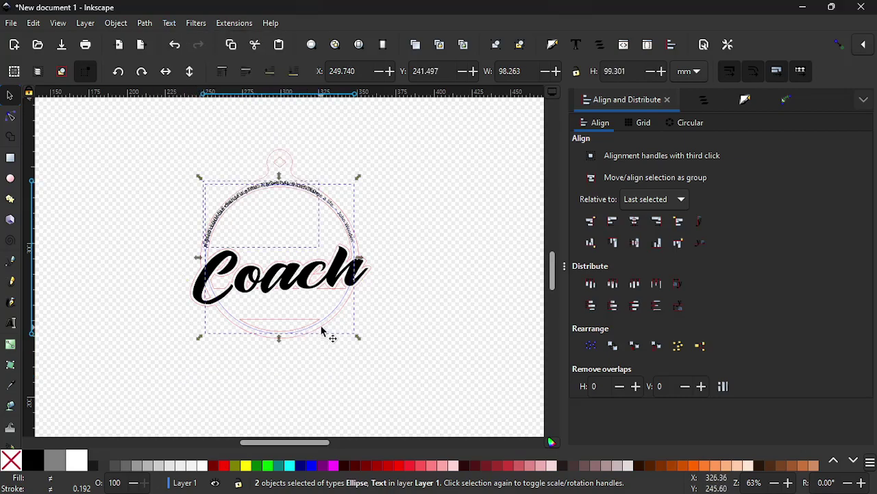
scroll(325, 331, "up", 2)
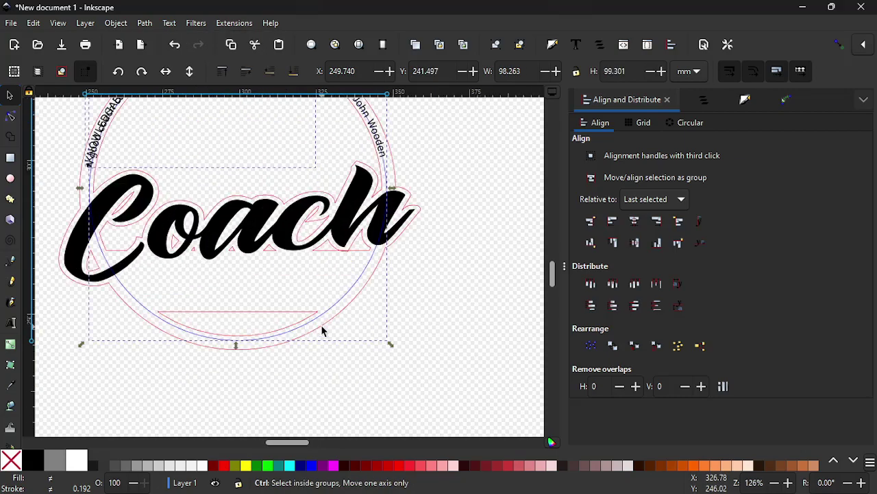
Select only the blue circle and rotate it until the bulleted words run centred along the ornament's lower border.
left_click(578, 73)
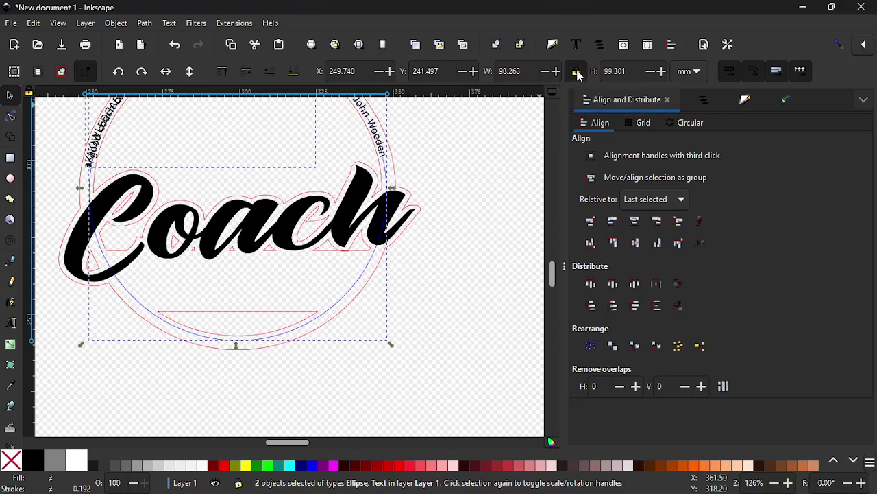
left_click(446, 271)
left_click(360, 277)
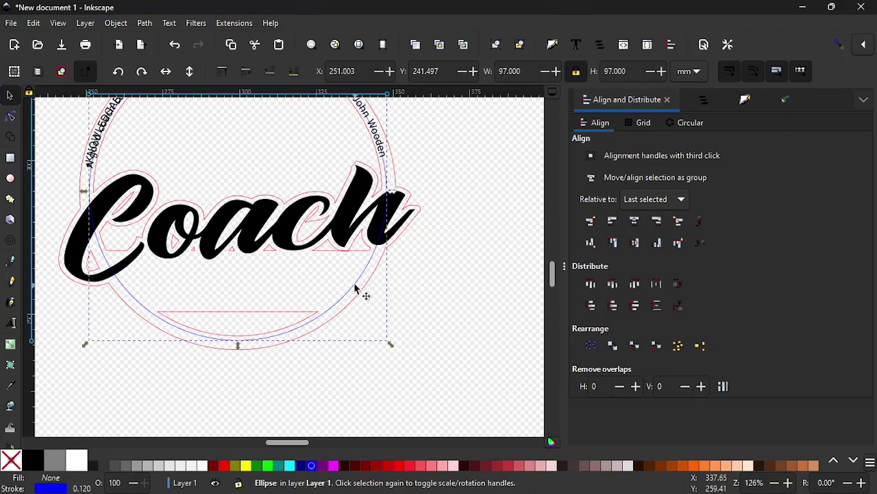
left_click(355, 287)
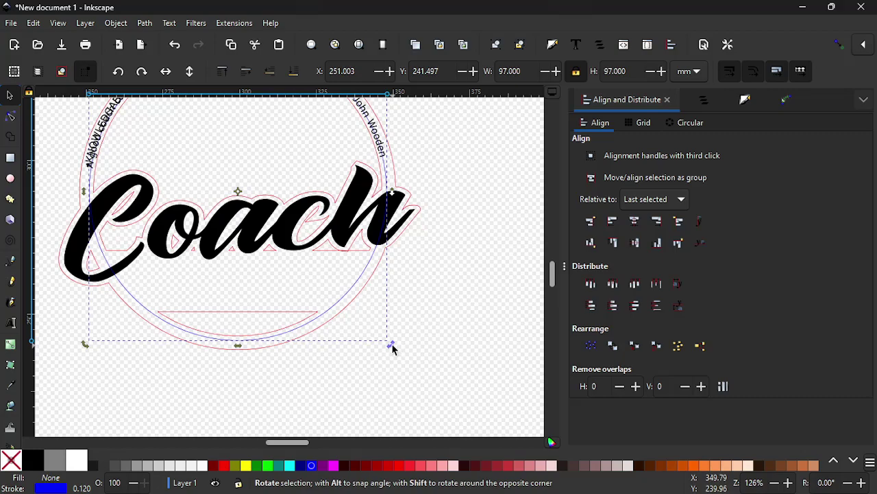
key("ctrl")
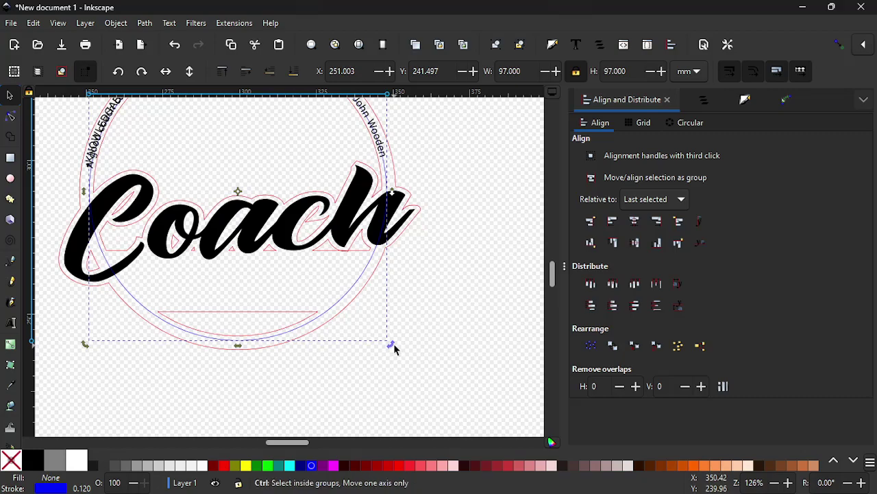
left_click_drag(392, 348, 385, 352)
left_click_drag(350, 361, 204, 161)
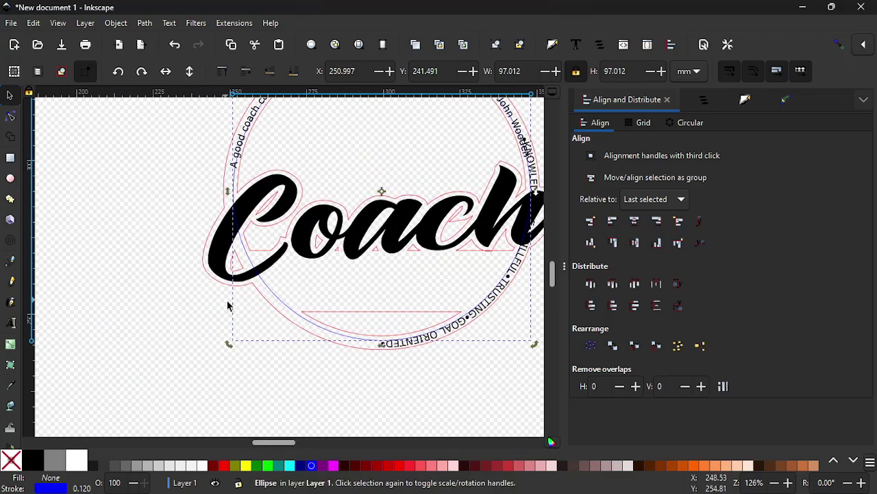
left_click_drag(228, 347, 189, 215)
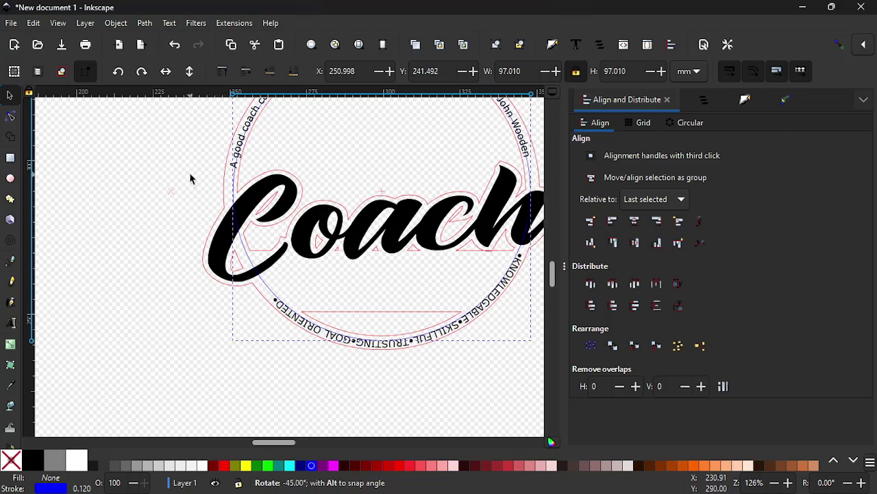
left_click_drag(191, 176, 192, 182)
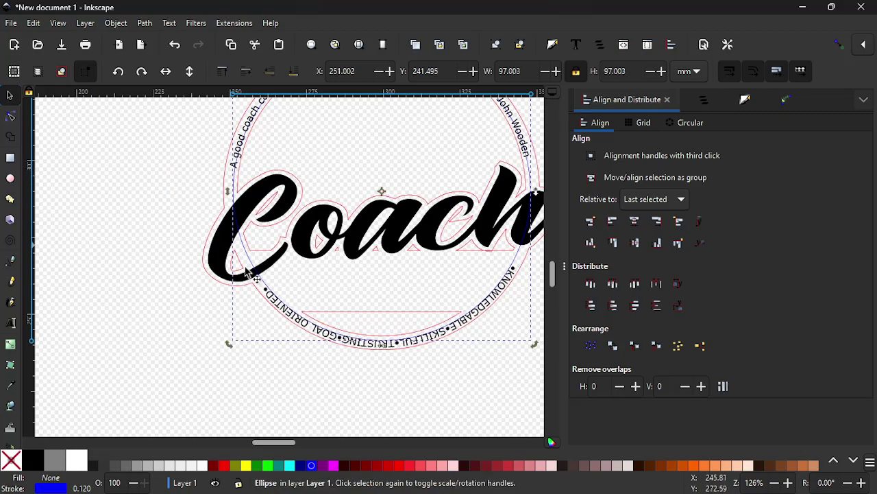
Convert the bulleted words along the lower border from text on path to a plain path.
scroll(407, 290, "down", 2)
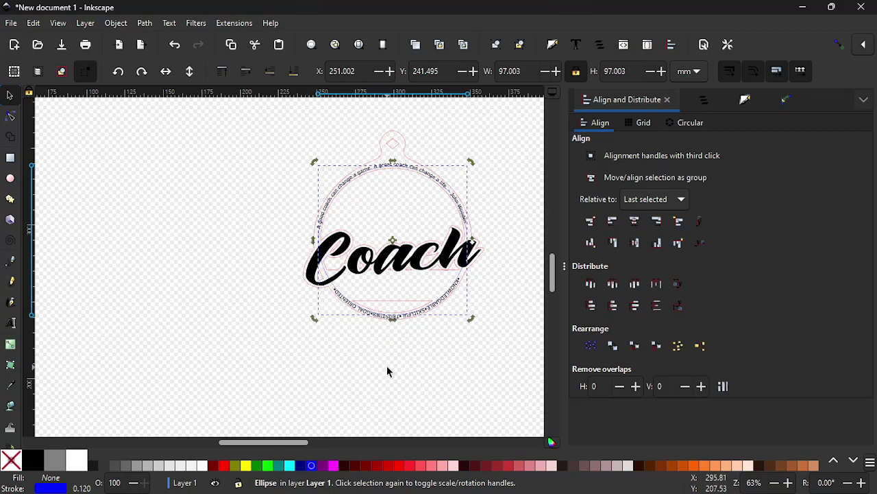
left_click(387, 368)
left_click_drag(382, 260, 246, 306)
scroll(255, 261, "up", 2)
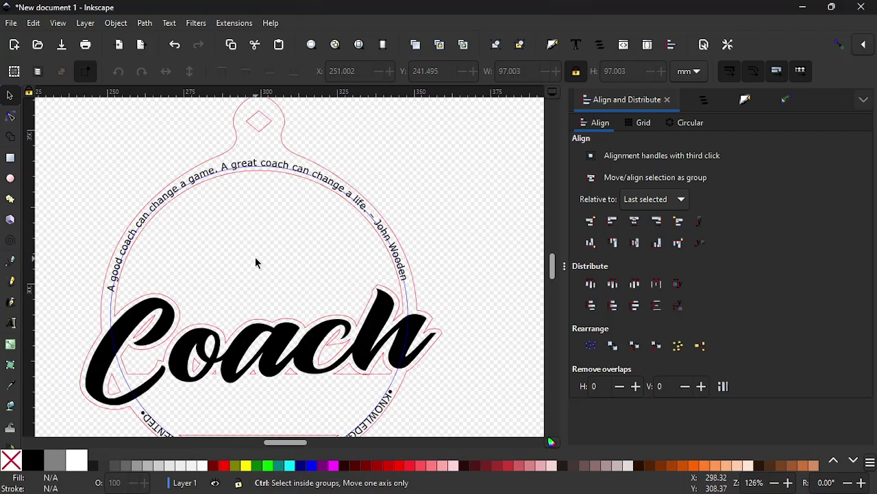
left_click_drag(256, 262, 300, 197)
scroll(291, 413, "up", 2)
scroll(291, 411, "down", 3)
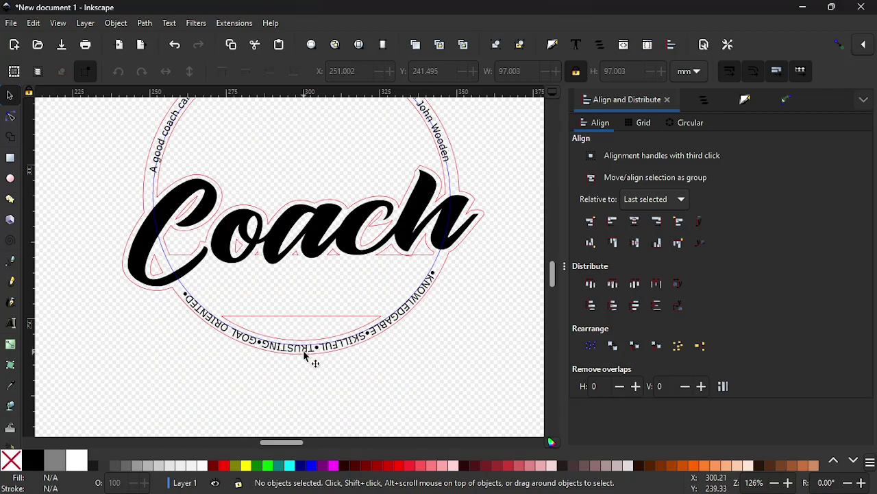
left_click(305, 352)
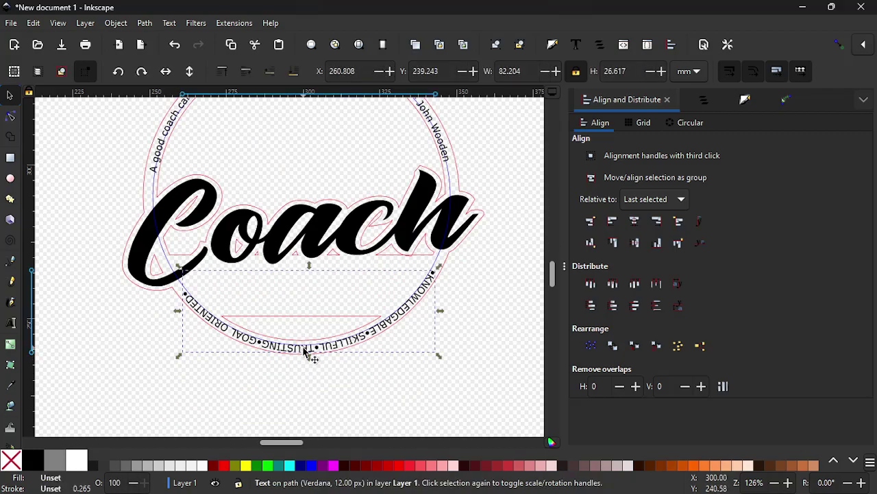
left_click(145, 23)
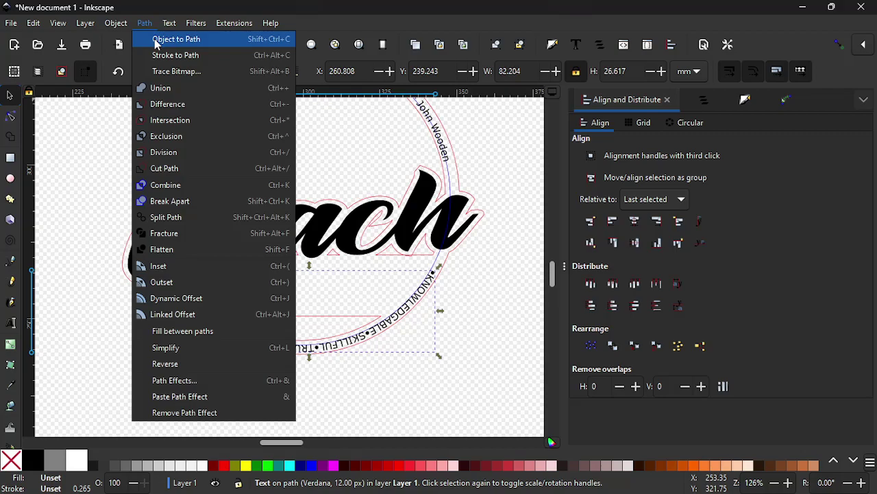
left_click(157, 39)
Check that the upper quote is already a path, and delete the blue guide circle.
scroll(293, 215, "up", 5)
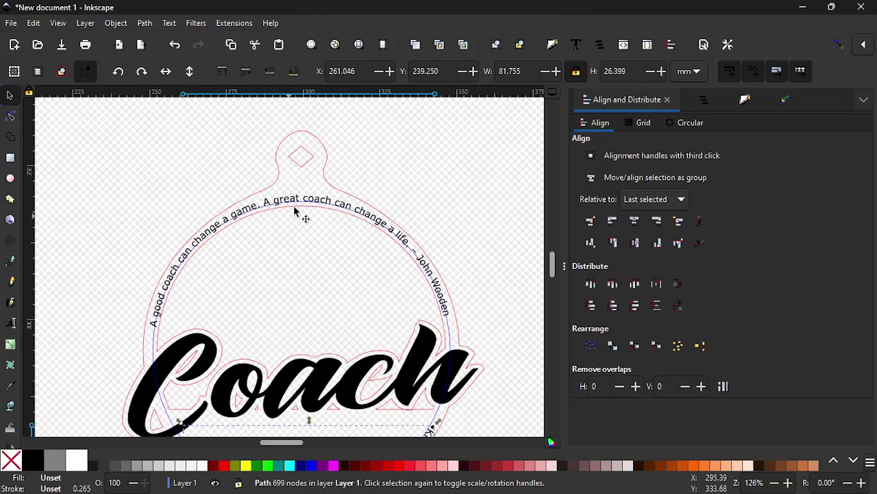
left_click(297, 199)
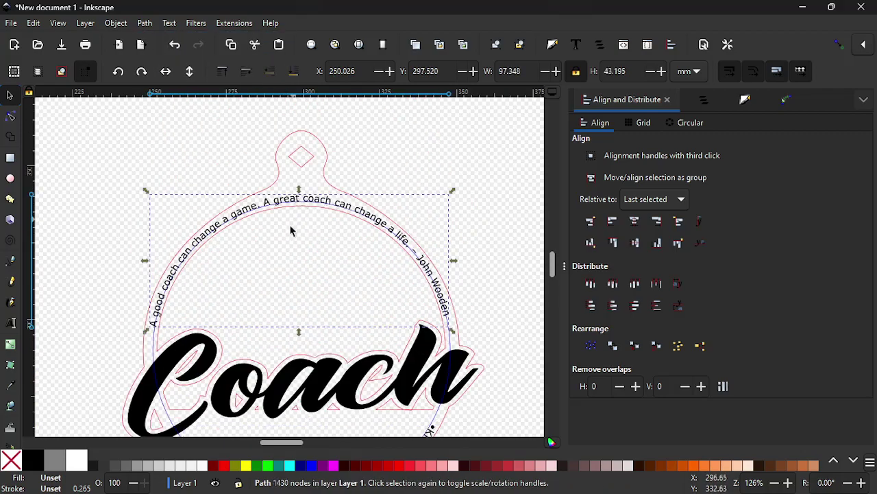
scroll(293, 227, "down", 5)
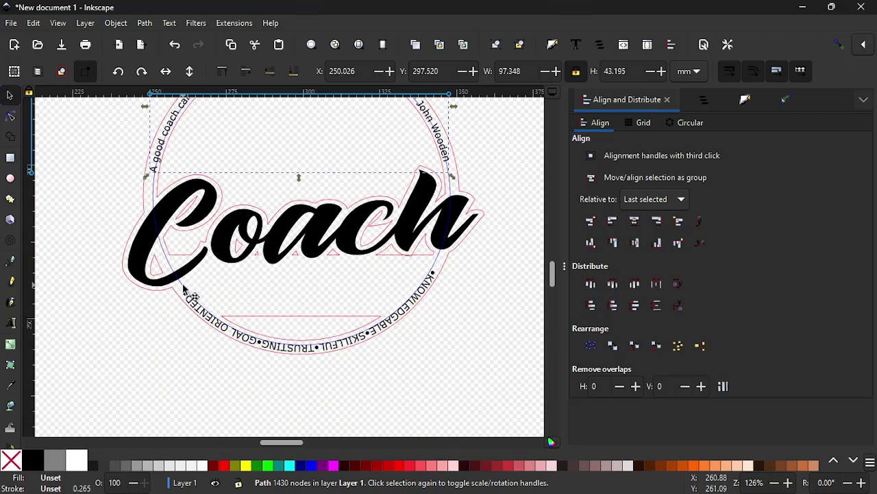
left_click(185, 289)
key("Escape")
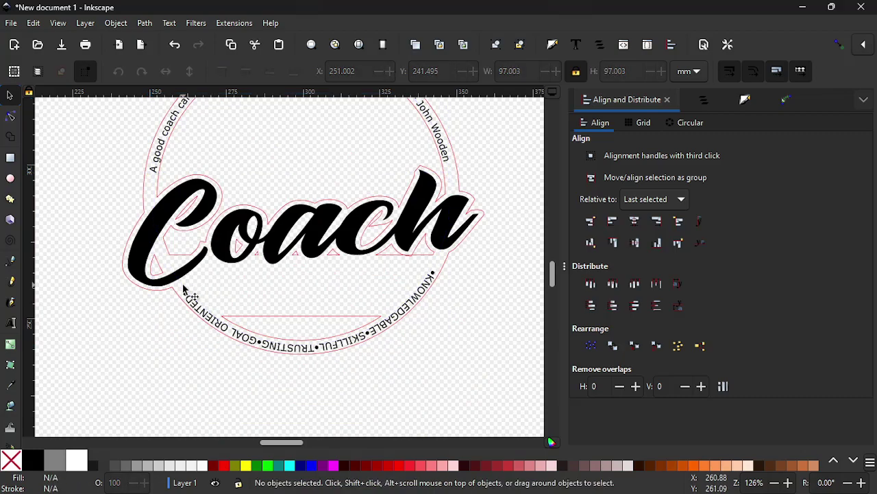
scroll(263, 300, "up", 3)
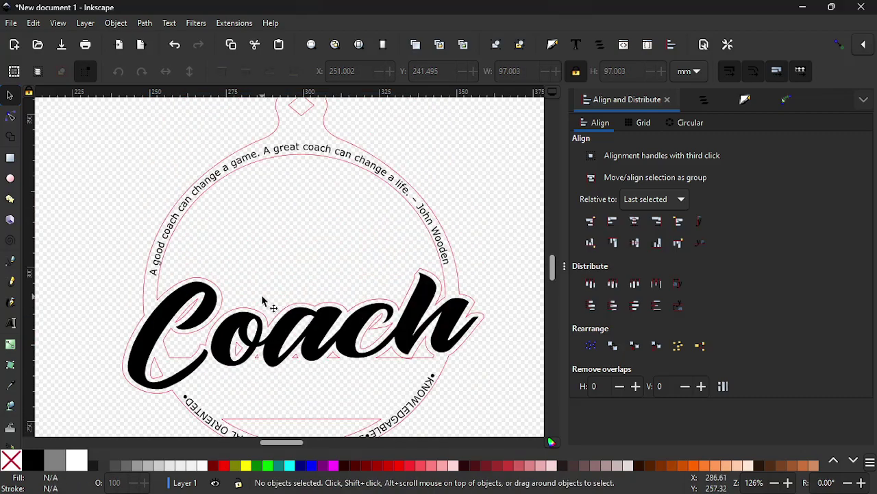
Switch to the browser to examine the reference photo of the coach ornament, and return to Inkscape.
left_click(536, 481)
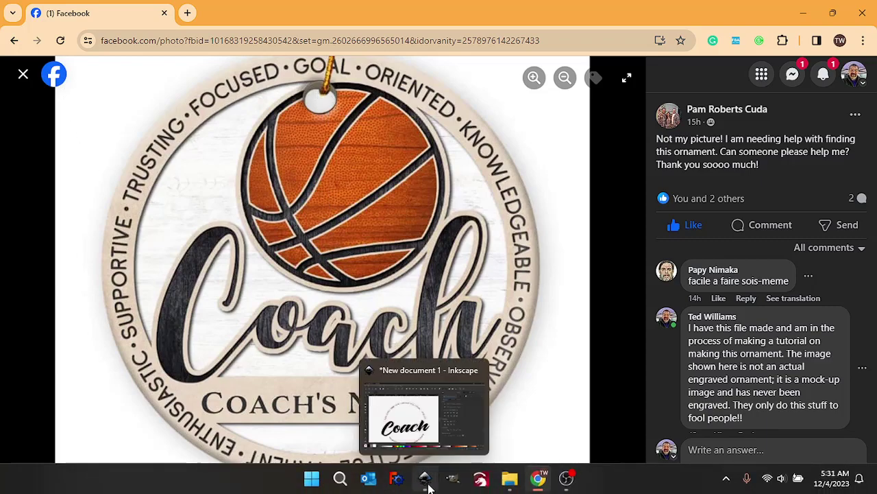
left_click(425, 477)
scroll(309, 255, "up", 3)
scroll(309, 255, "down", 3)
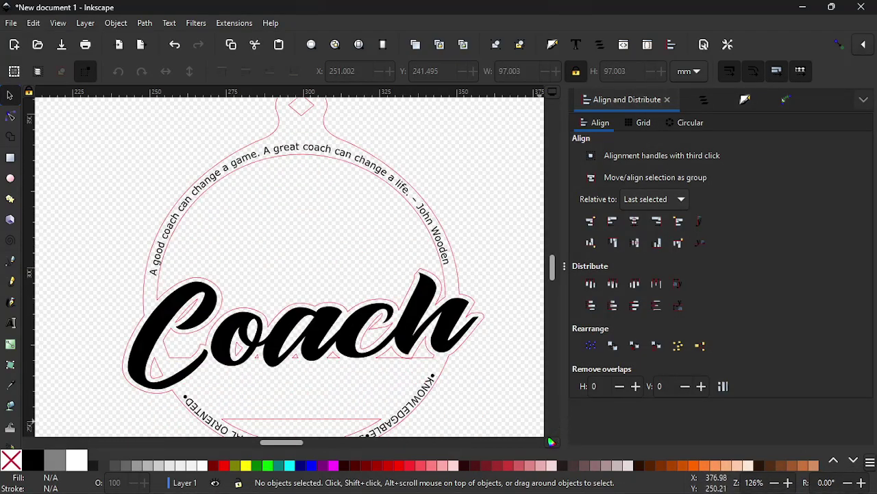
Import ball-basket.svg from the Downloads folder as editable objects at 72 DPI with smooth rendering.
left_click(513, 482)
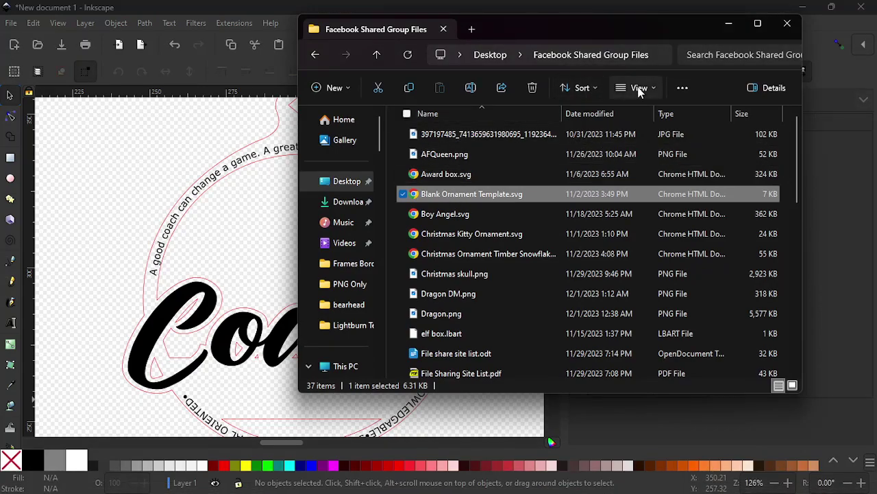
left_click(351, 201)
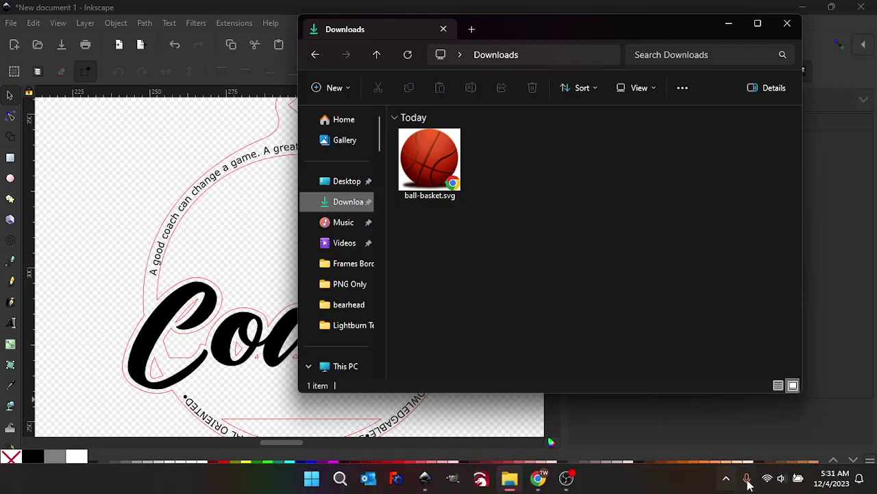
left_click(727, 478)
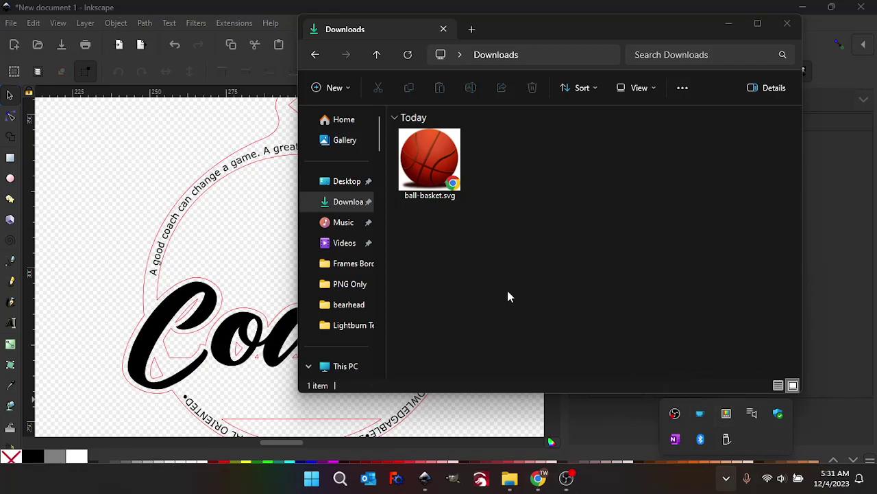
left_click_drag(433, 156, 85, 210)
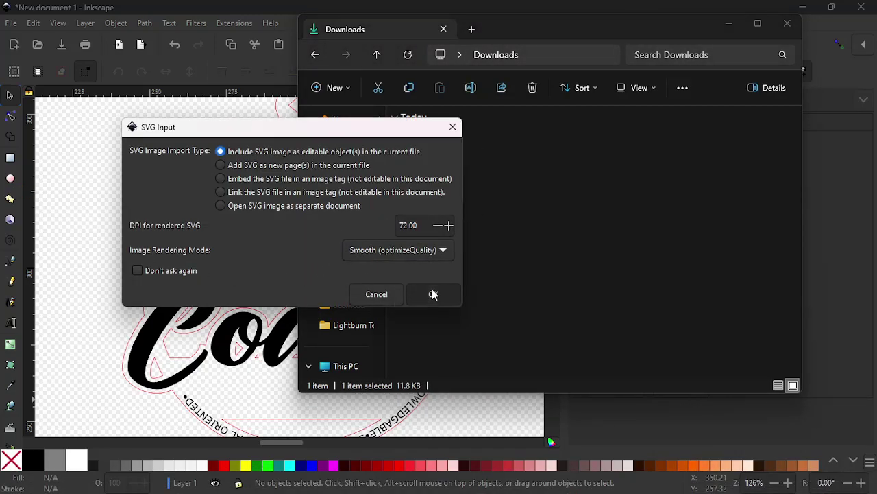
left_click(433, 294)
left_click(729, 24)
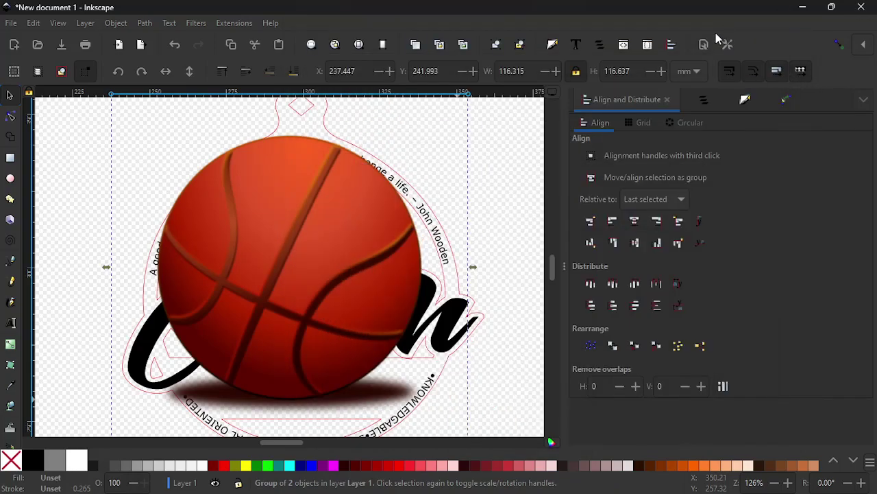
Show the Fill and Stroke settings and narrow the docked panel to widen the canvas.
left_click(785, 106)
left_click(761, 100)
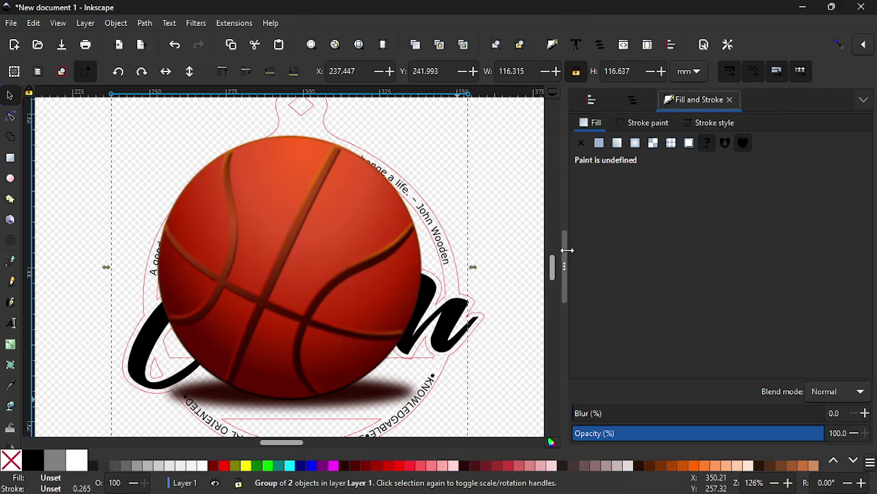
mouse_move(564, 268)
left_mouse_down()
mouse_move(690, 267)
mouse_move(673, 268)
left_mouse_up()
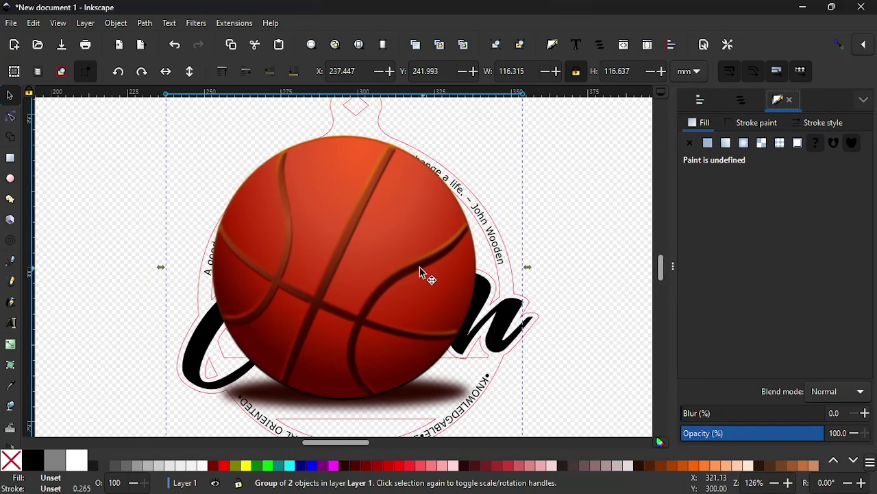
Shrink the basketball group to about 56 mm wide and place it inside the ornament ring above the word Coach.
left_click_drag(388, 273, 186, 196)
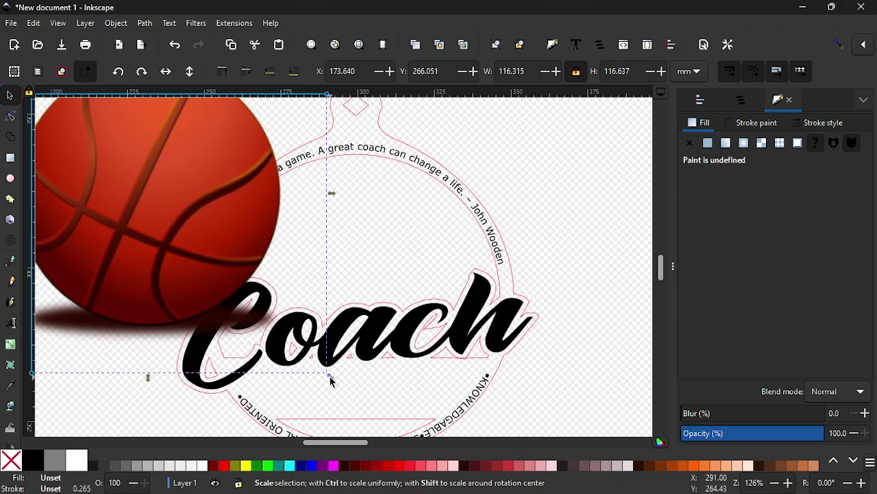
left_click_drag(330, 377, 236, 290)
left_click_drag(161, 207, 399, 240)
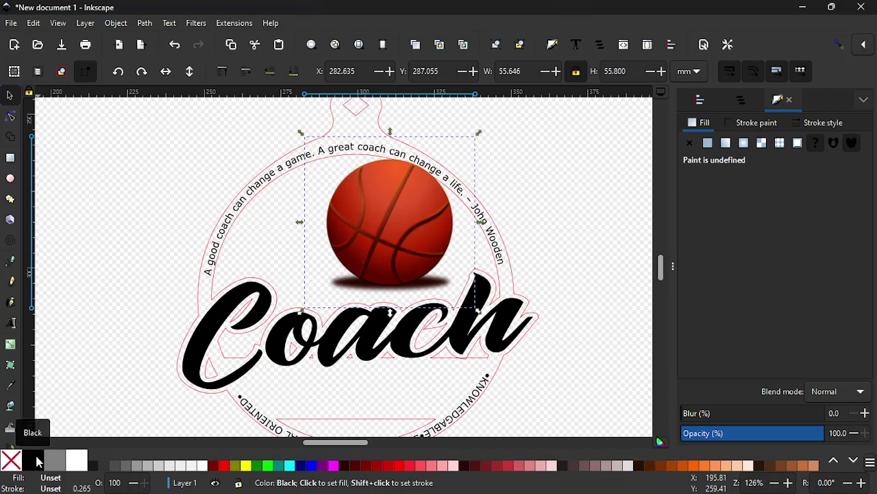
Give the basketball group a black stroke and remove its fill so only the outlines are drawn.
key("shift")
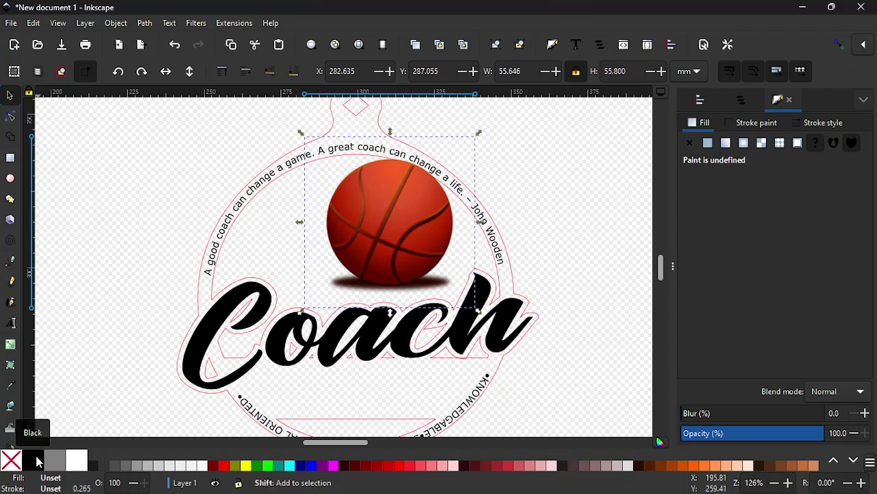
left_click(38, 460, "shift")
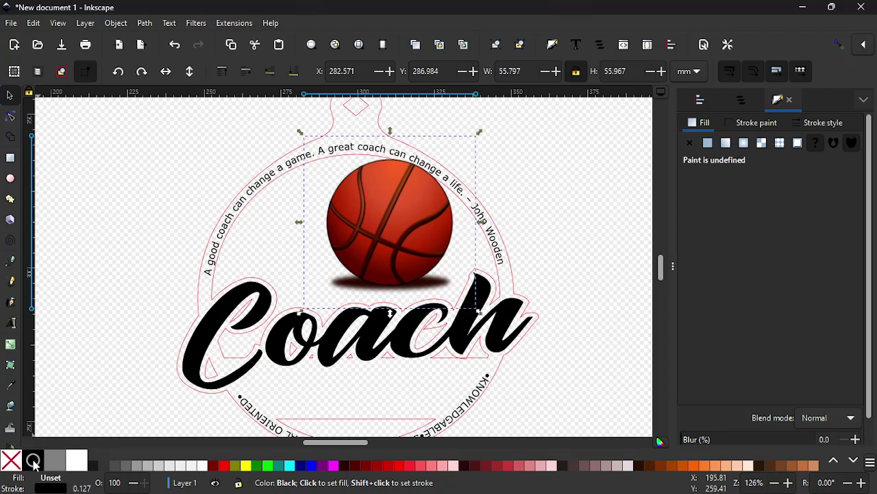
left_click(34, 462)
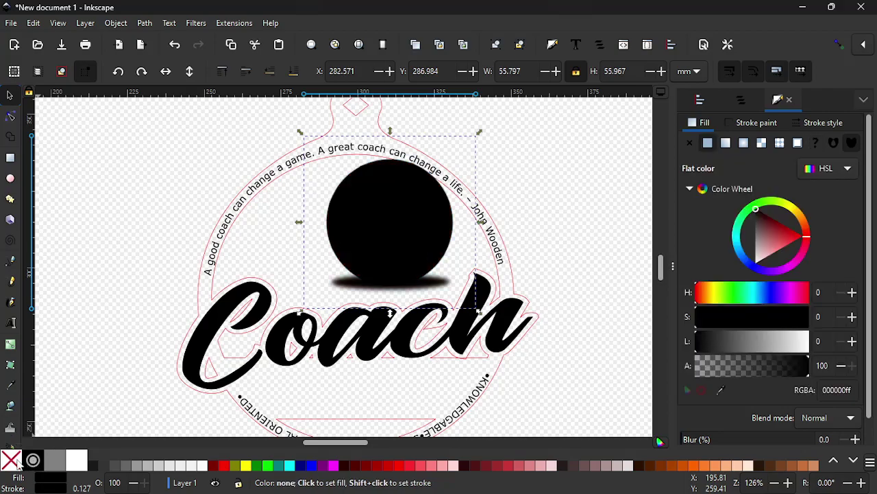
left_click(12, 463)
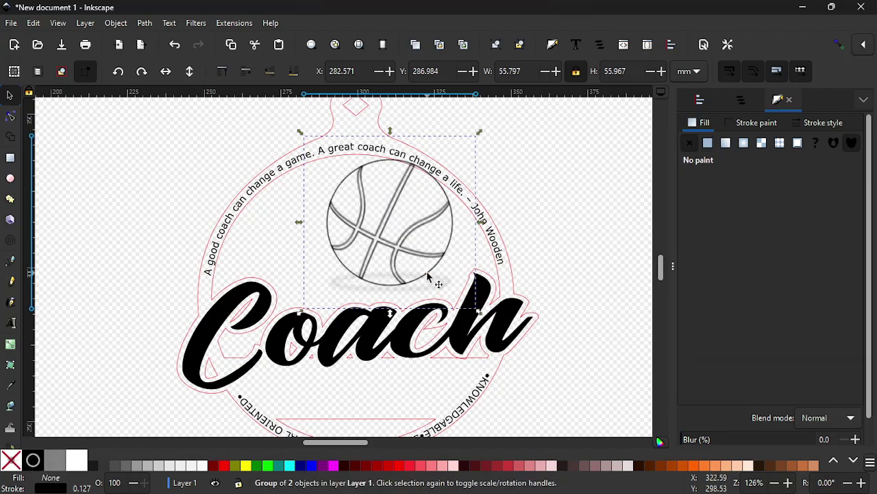
Select the ornament outline together with the basketball group and try the Shape Builder on them.
scroll(415, 264, "up", 6)
scroll(415, 265, "down", 6)
scroll(413, 218, "up", 1)
scroll(413, 218, "up", 1)
scroll(386, 281, "up", 1)
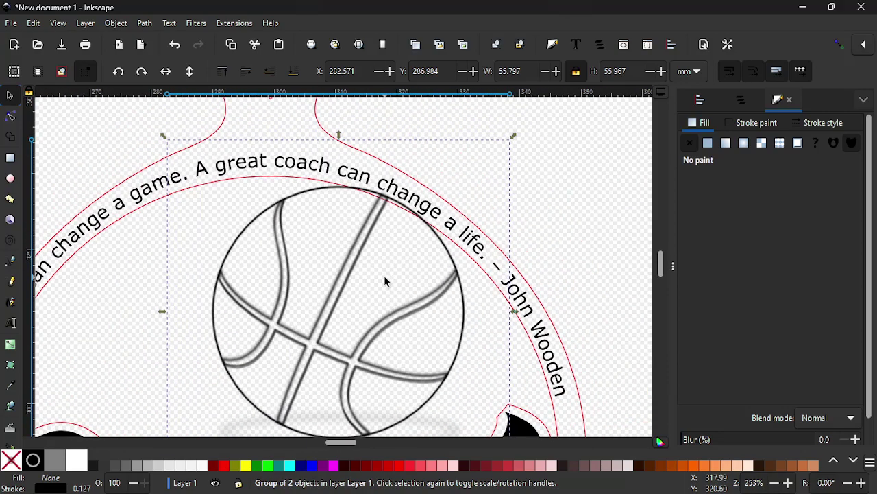
key("shift")
left_click(316, 120, "shift")
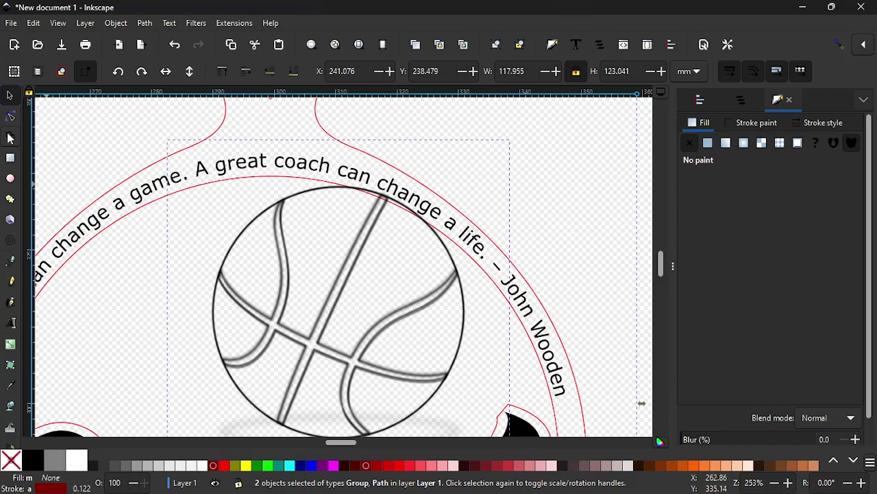
left_click(9, 137)
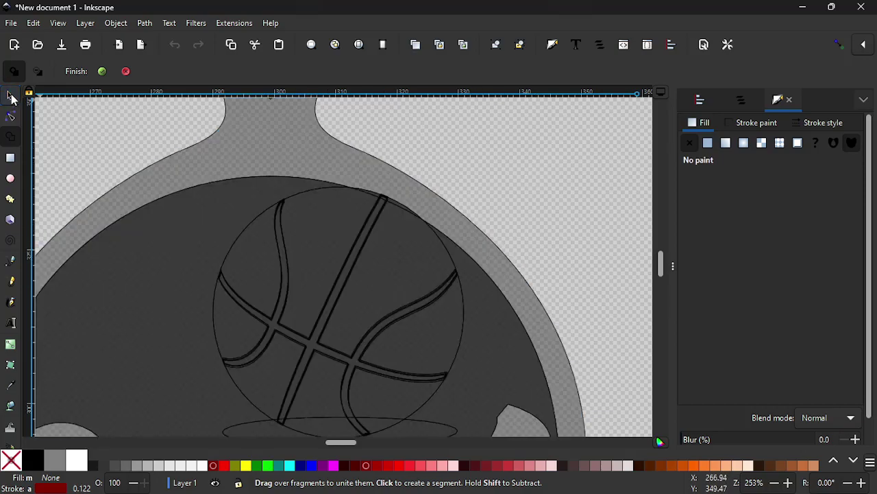
left_click(9, 96)
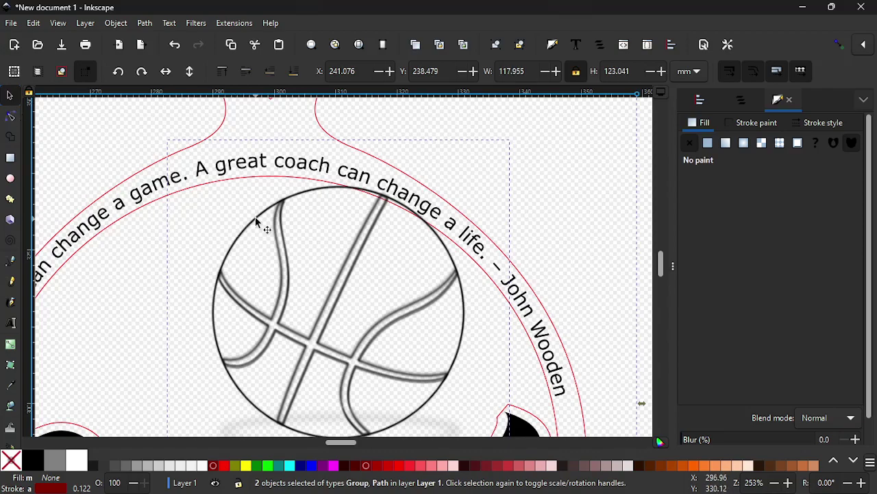
Try to unite the basketball group and the ornament outline with a path Union.
scroll(255, 220, "down", 3)
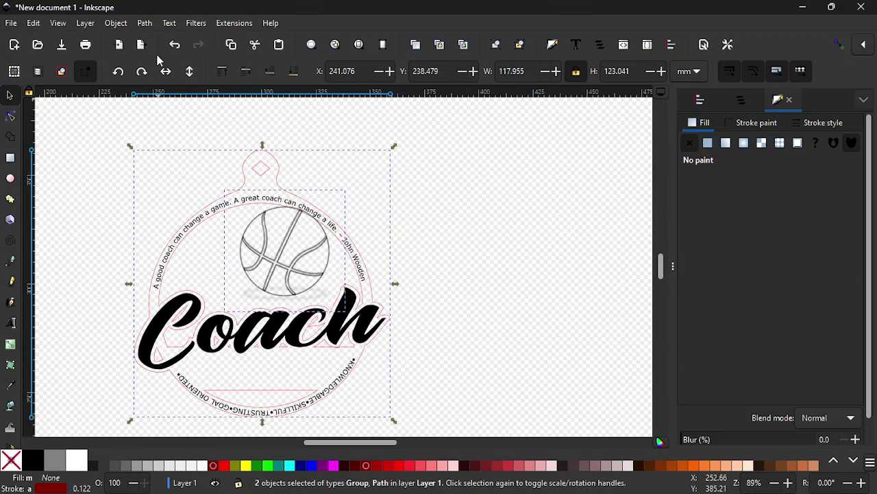
left_click(144, 23)
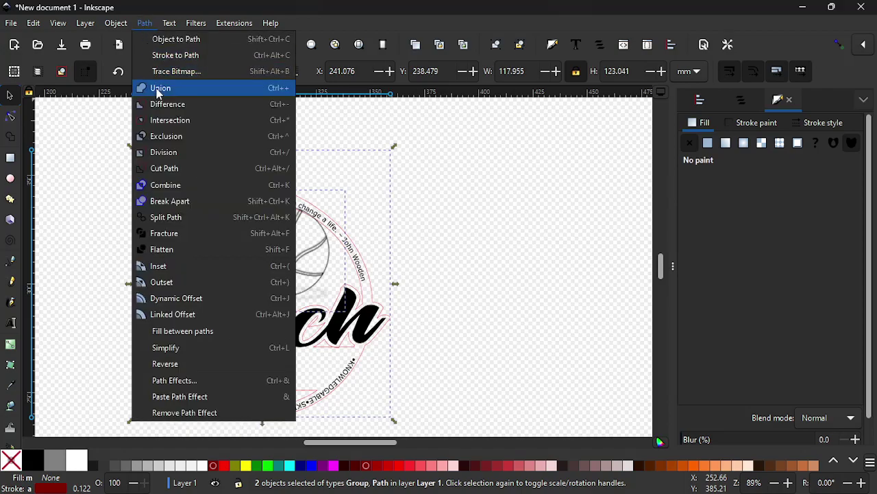
left_click(143, 88)
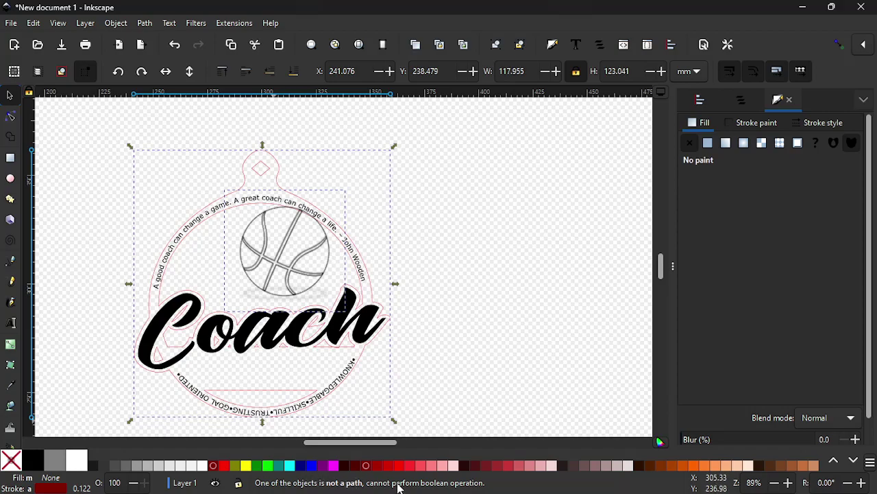
left_click(181, 198)
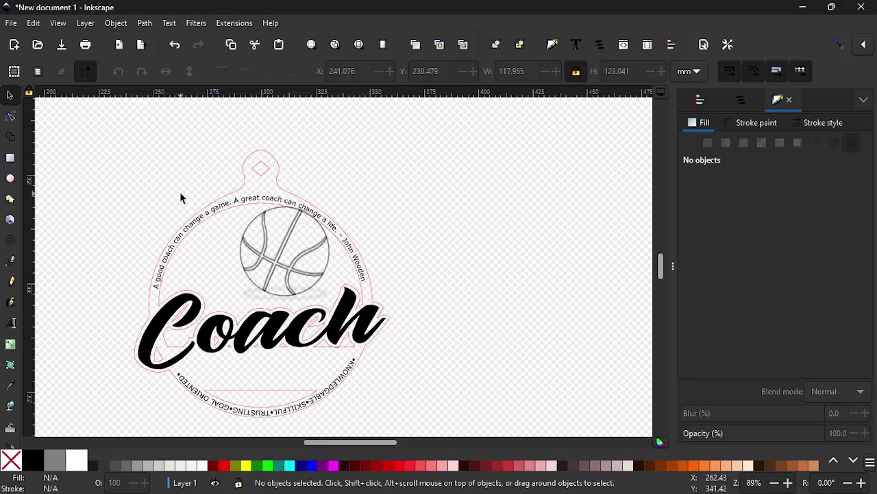
Ungroup the basketball artwork and delete the blurred shadow ellipse beneath the ball.
left_click(243, 172)
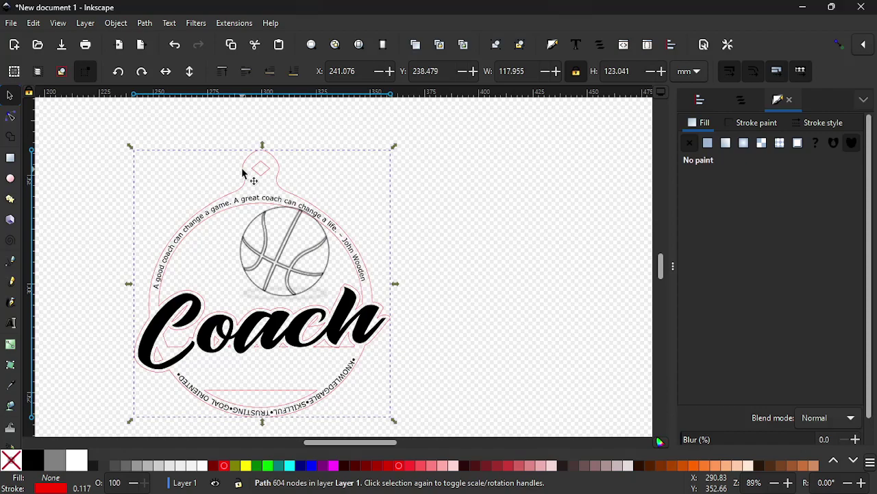
left_click(265, 235)
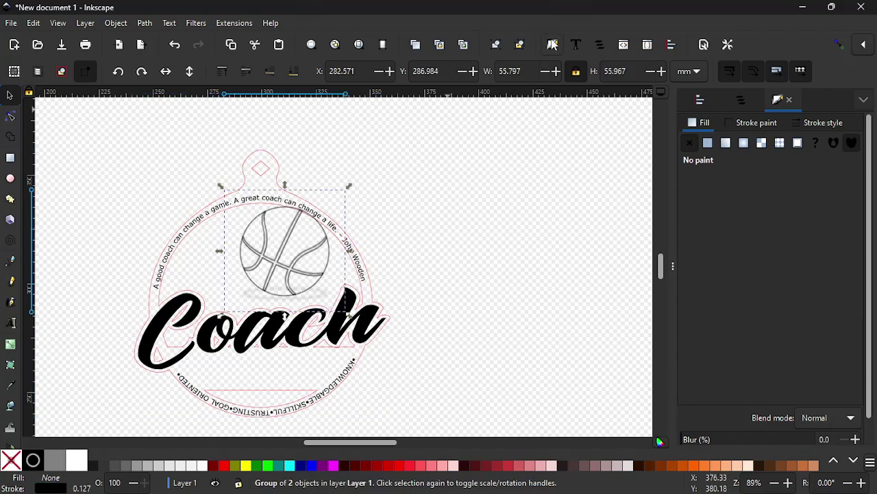
left_click(520, 45)
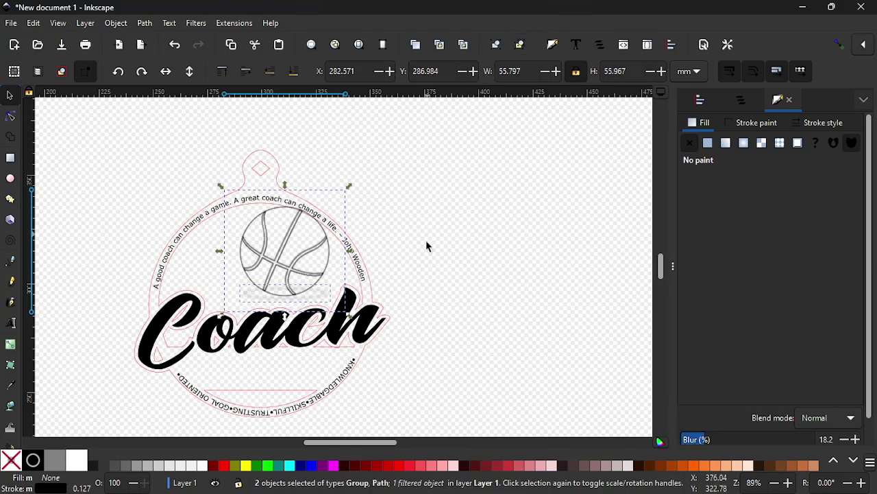
scroll(275, 372, "up", 3)
scroll(278, 349, "down", 2)
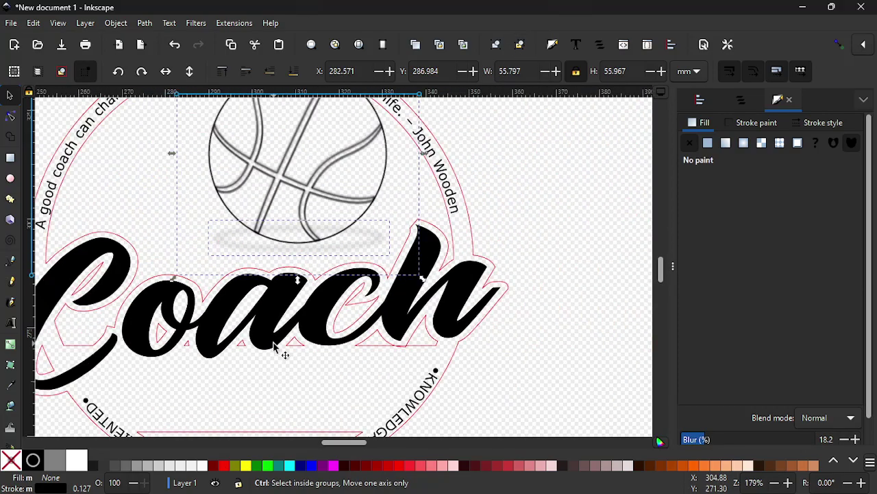
left_click(195, 211)
left_click(226, 242)
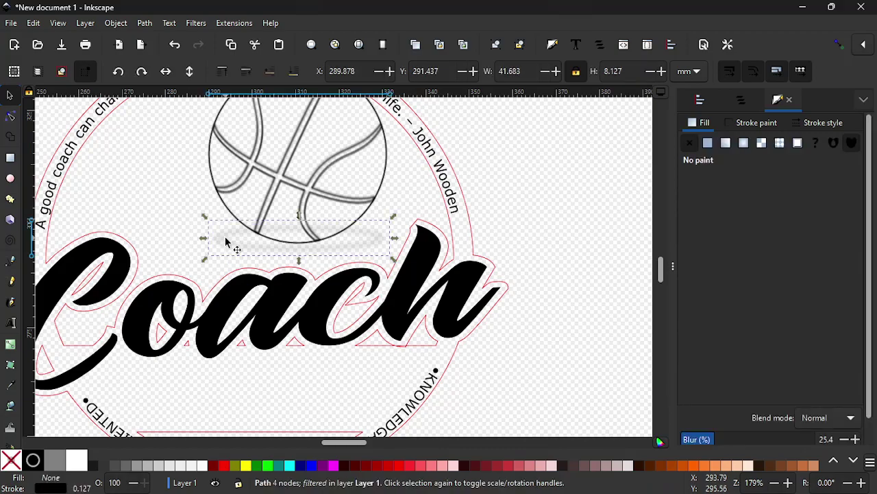
key("Delete")
Ungroup the remaining basketball artwork completely into individual paths.
scroll(226, 244, "up", 1)
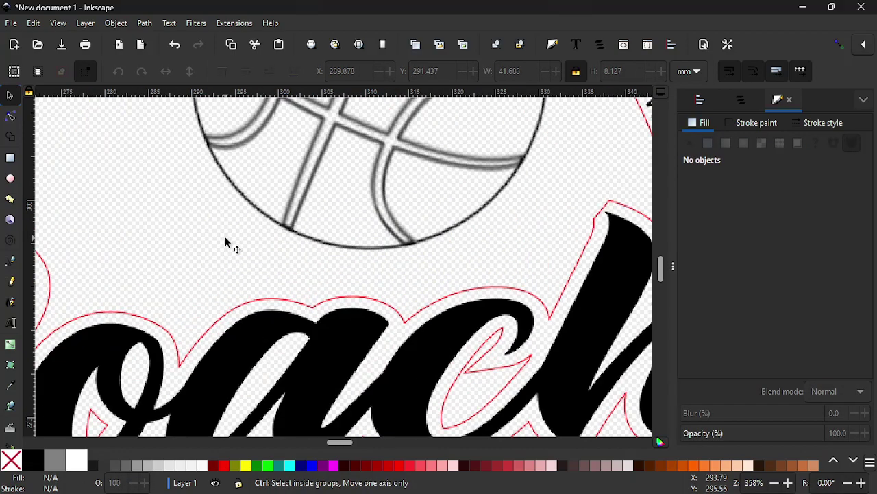
scroll(225, 243, "down", 2)
left_click_drag(219, 220, 187, 287)
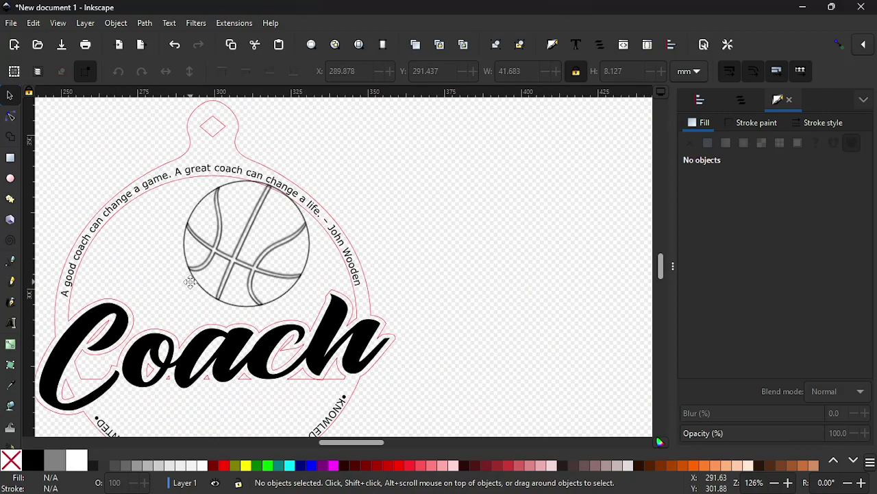
left_click(226, 192)
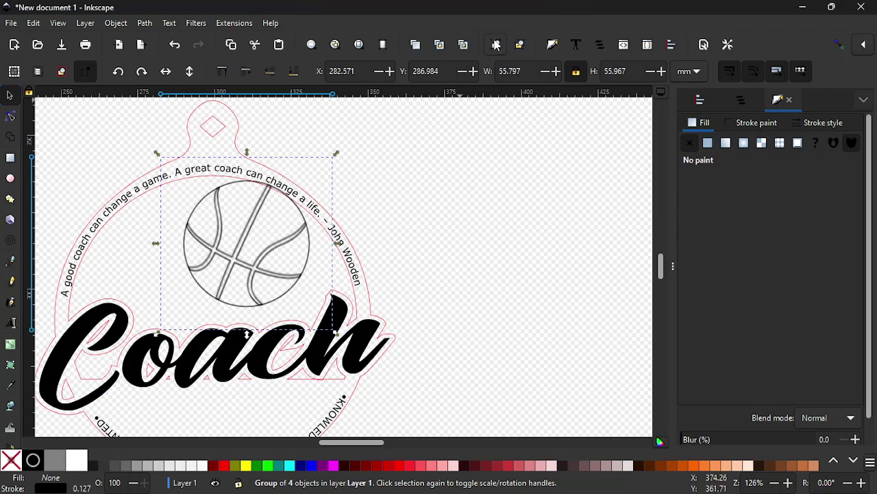
left_click(496, 45)
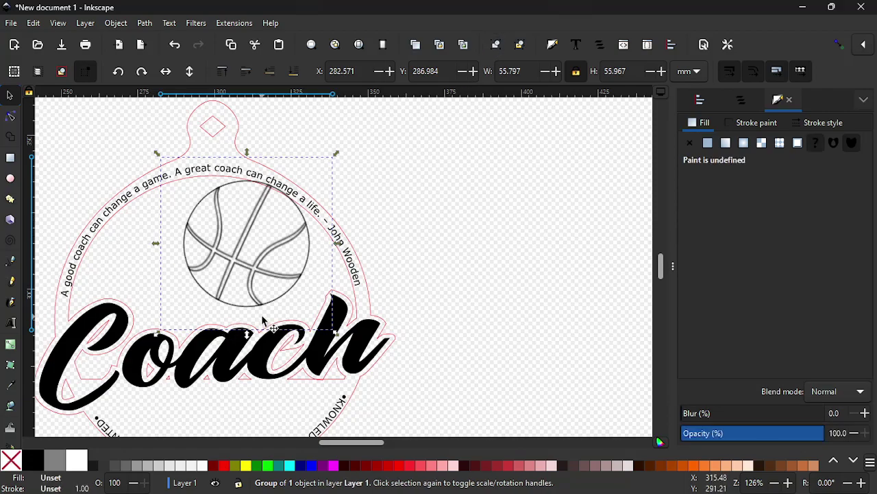
left_click(498, 44)
left_click(521, 45)
left_click(521, 45)
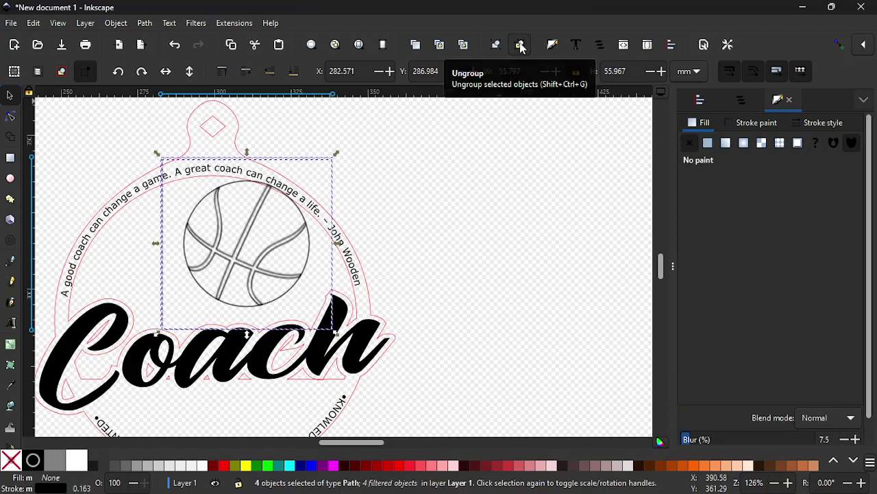
left_click(521, 45)
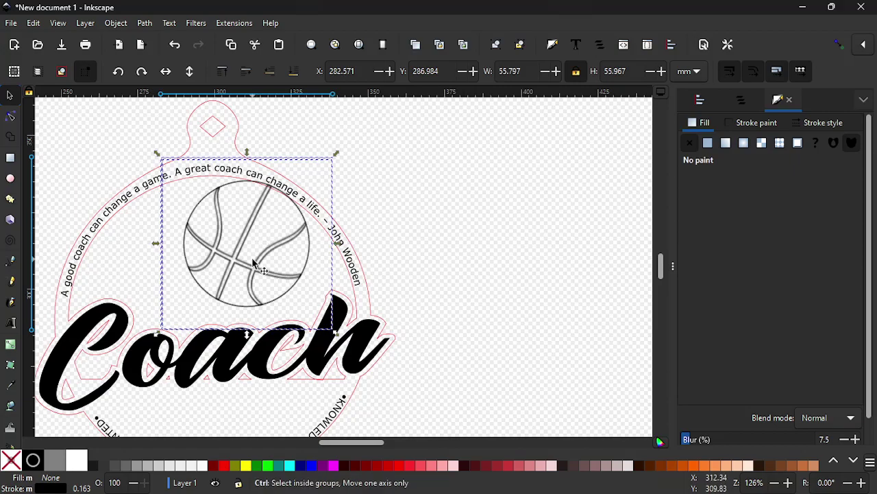
Show the object list and toggle the visibility of the selected basketball paths to examine what they draw.
scroll(252, 264, "up", 1)
scroll(252, 264, "up", 1)
scroll(252, 264, "down", 2)
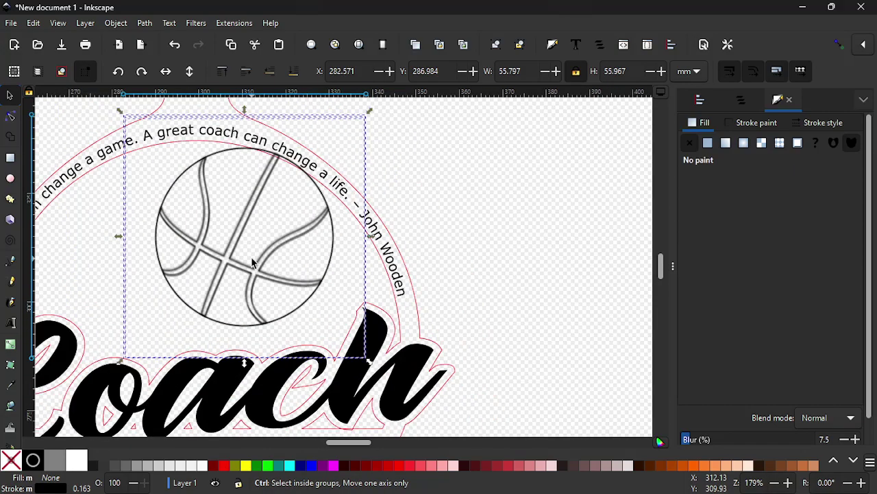
left_click(737, 101)
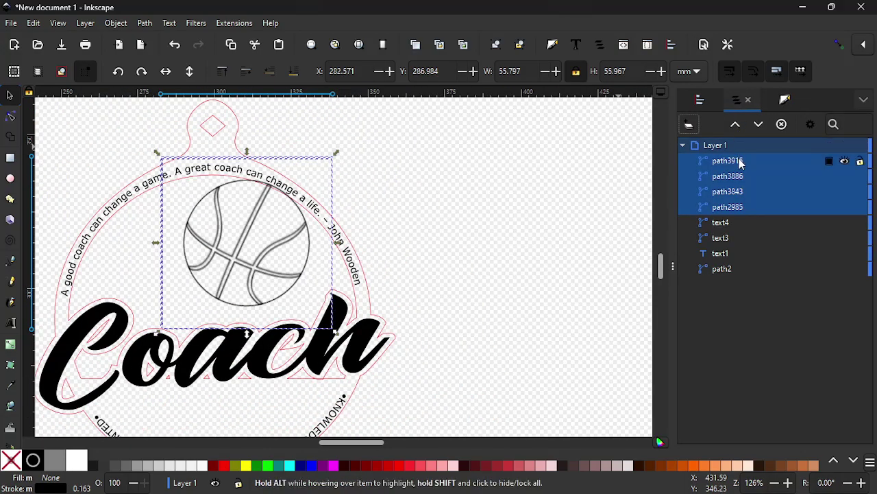
left_click(844, 160)
left_click(845, 160)
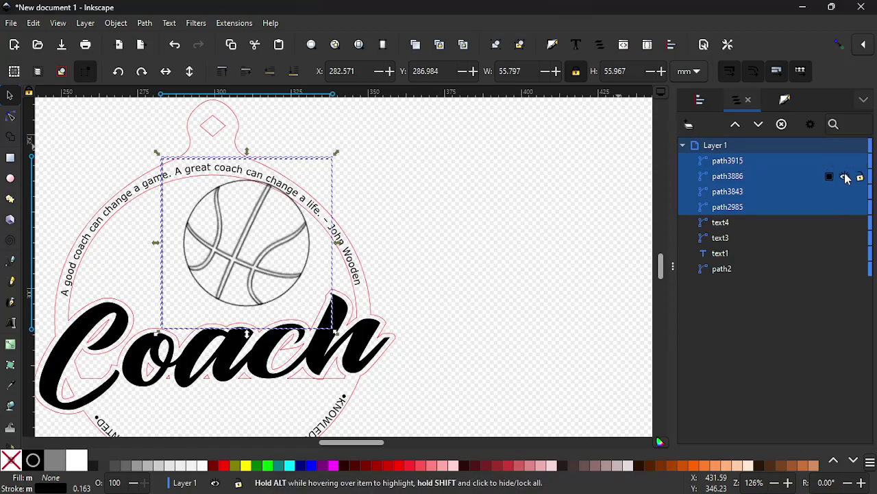
left_click(846, 176)
left_click(846, 177)
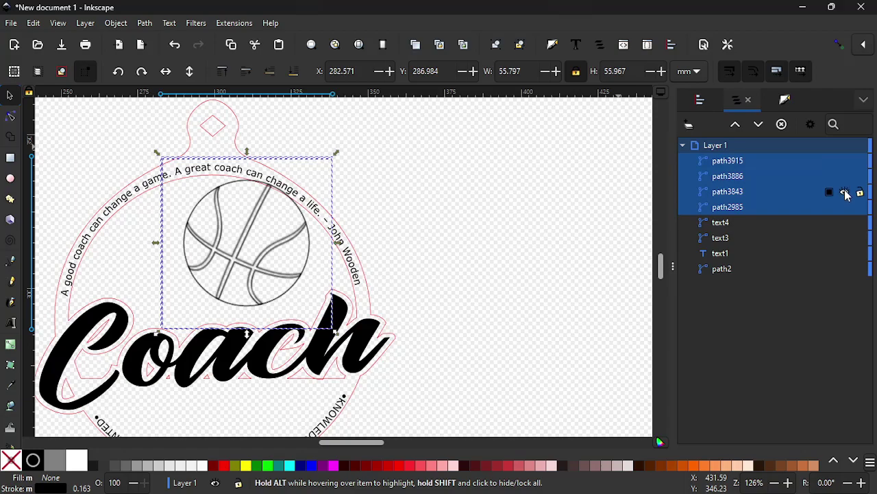
left_click(846, 193)
left_click(846, 194)
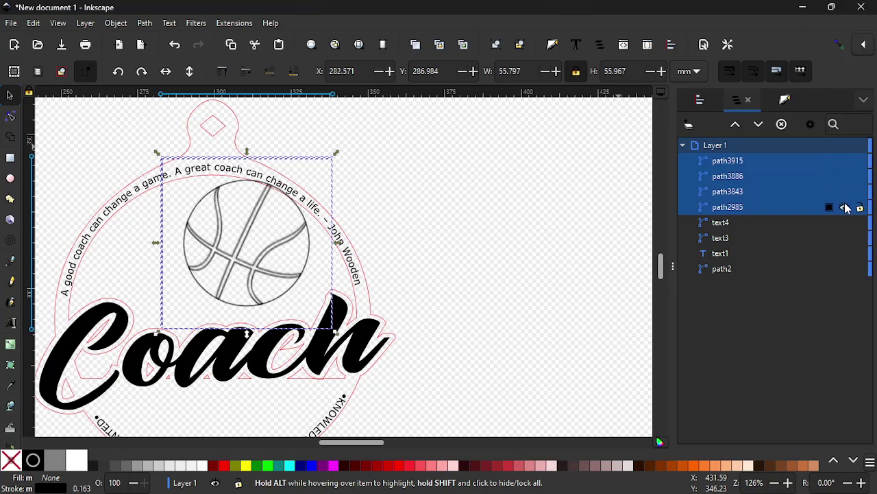
left_click(846, 207)
left_click(846, 207)
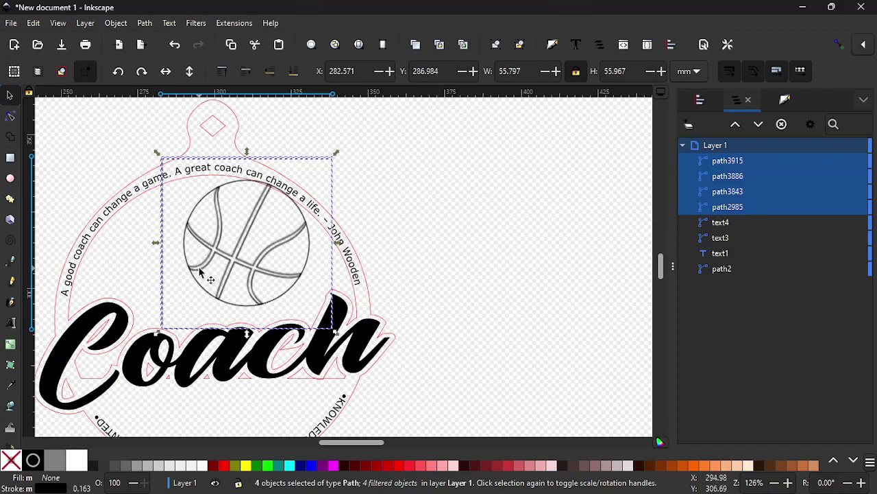
scroll(201, 267, "up", 1)
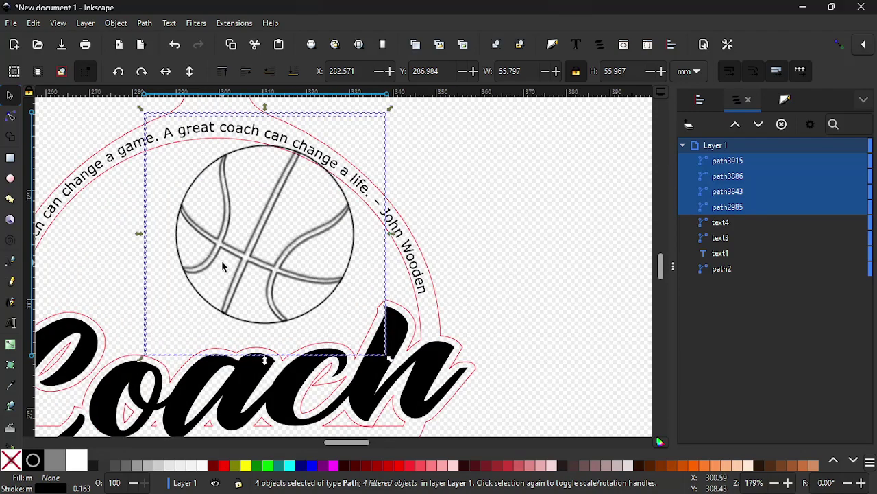
left_click(844, 207)
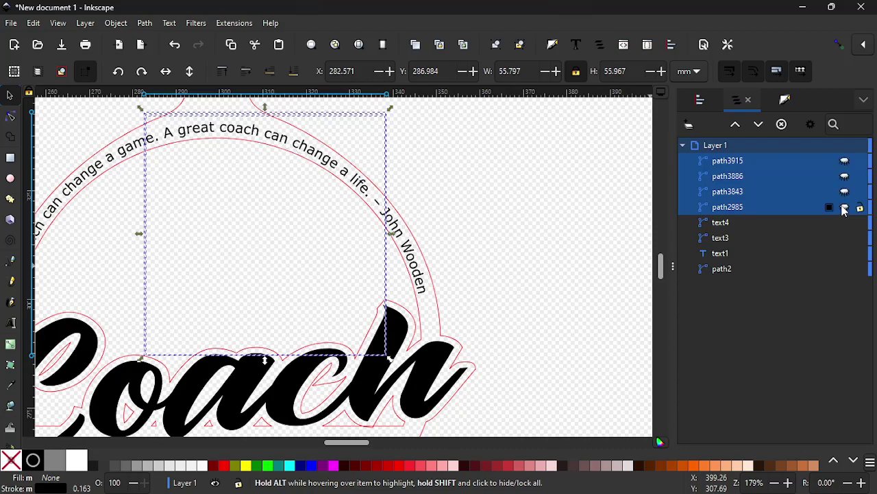
left_click(844, 207)
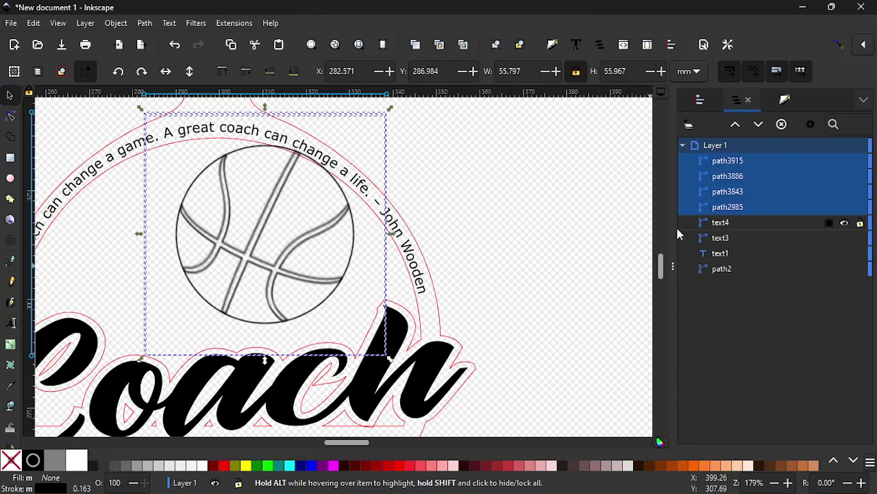
Move the two uppermost blurred seam paths, path3915 and path3886, off the ball and delete them.
left_click(169, 263)
left_click(203, 238)
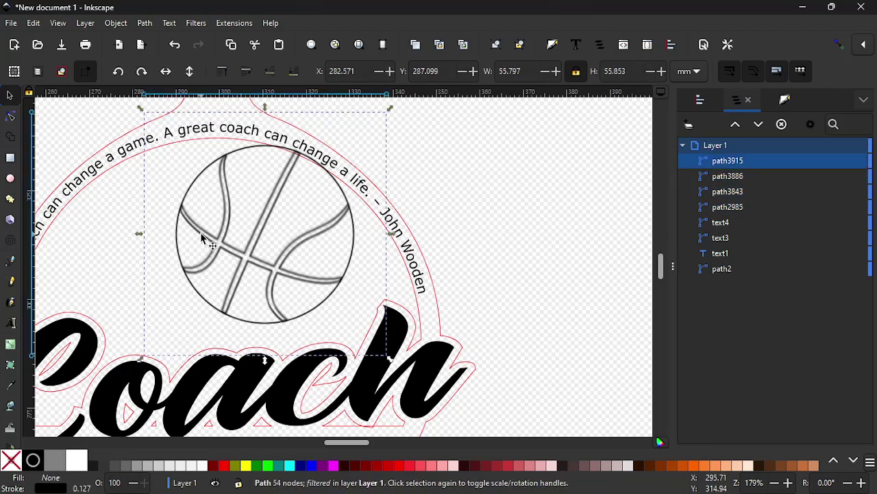
mouse_move(203, 238)
left_mouse_down()
mouse_move(273, 252)
mouse_move(513, 219)
mouse_move(489, 219)
left_mouse_up()
key("Delete")
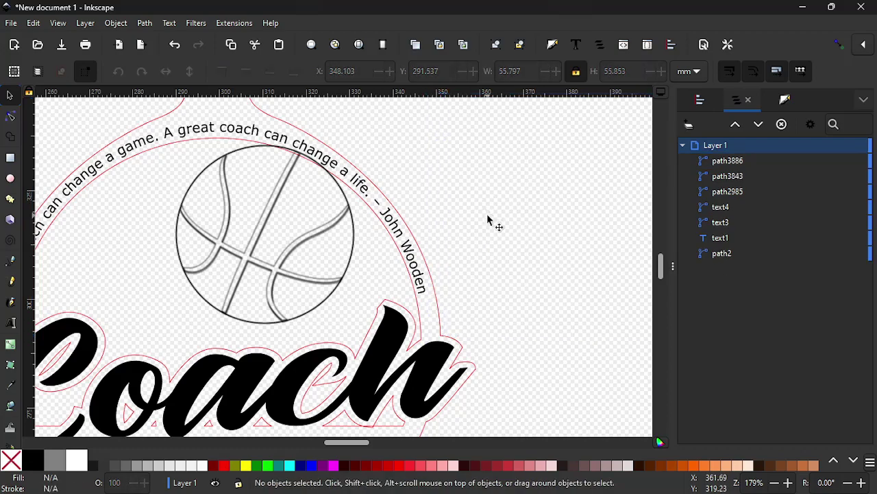
left_click(264, 234)
left_click_drag(272, 239, 493, 219)
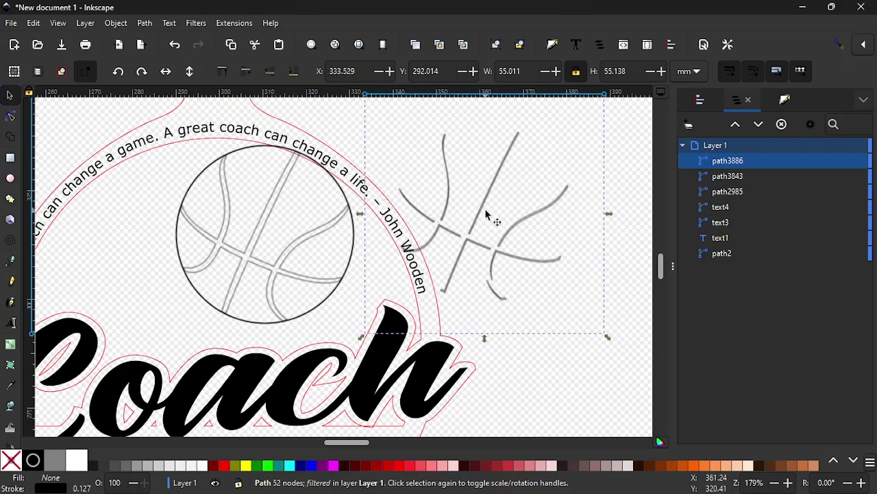
key("Delete")
Shift the remaining seam path and the ball's outer circle in turn to check each one, undoing both moves.
left_click(262, 235)
left_click_drag(267, 237, 324, 243)
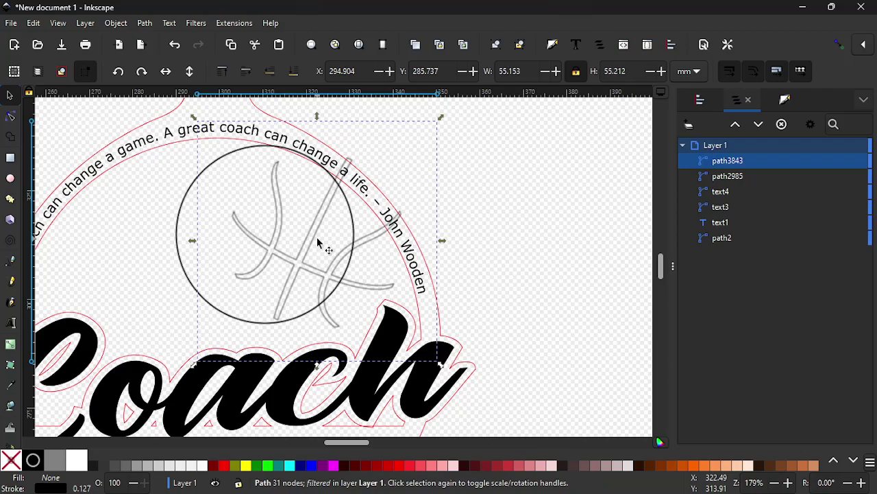
key("ctrl+z")
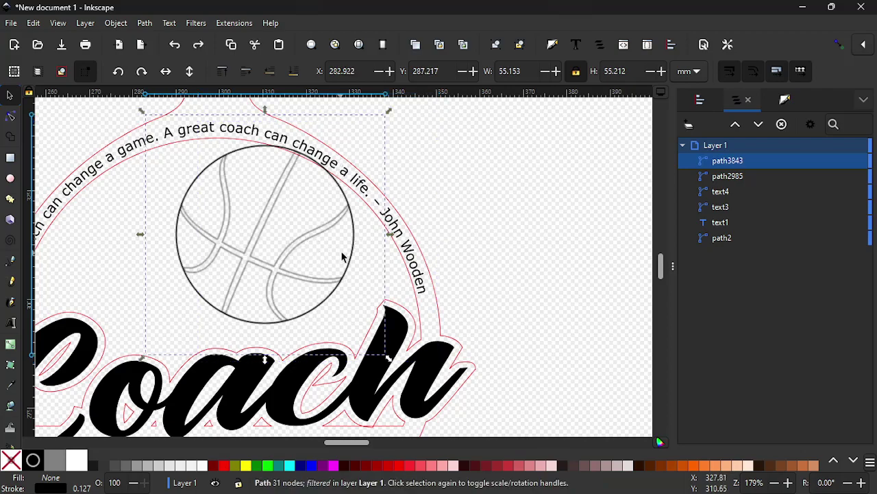
key("Escape")
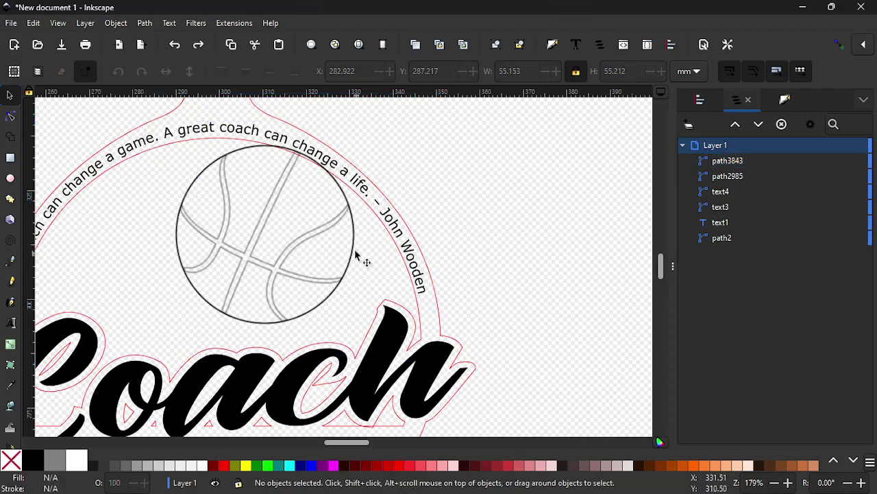
left_click(355, 251)
left_click_drag(354, 251, 373, 259)
key("ctrl+z")
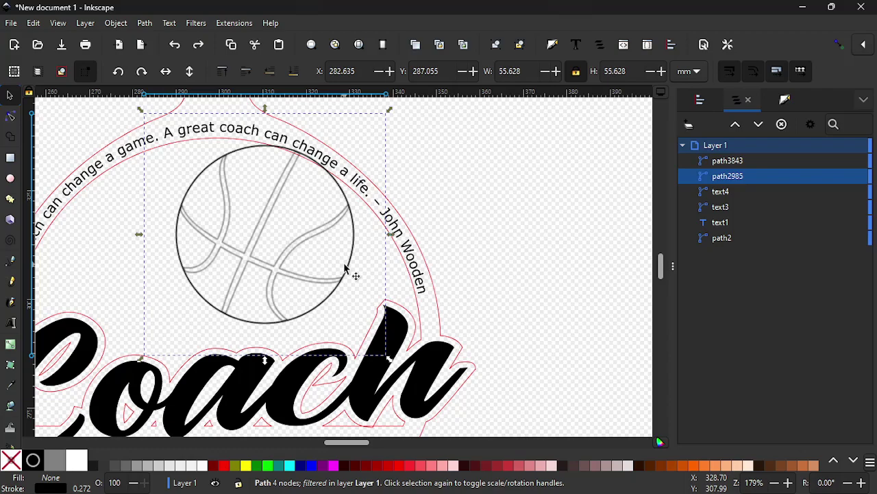
Select the basketball's seam path and outer circle together, remove their stroke, and apply a black stroke again.
key("shift")
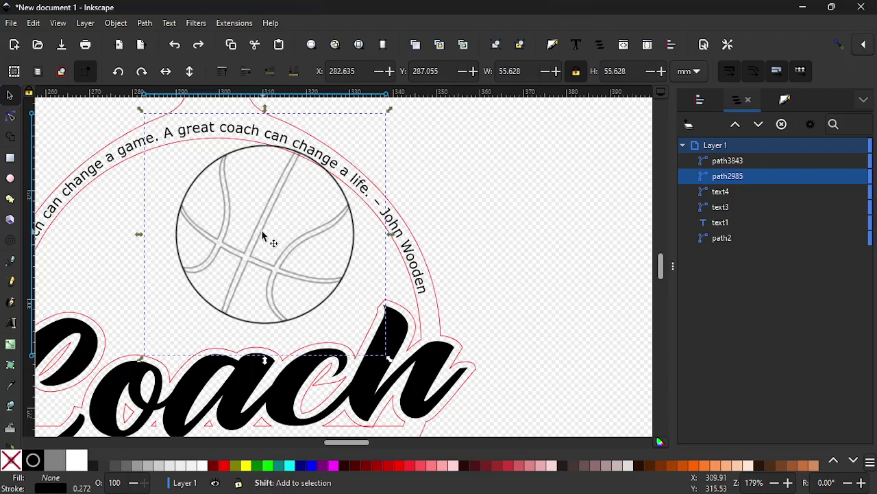
left_click(262, 235, "shift")
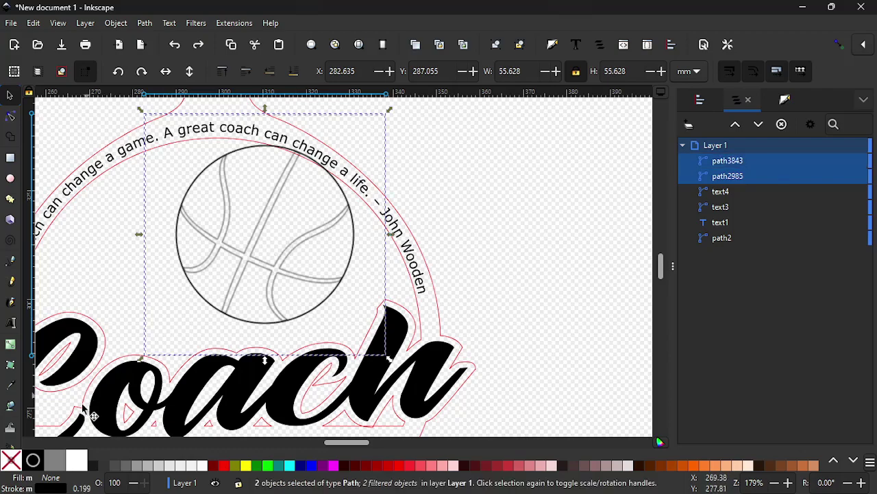
key("shift")
left_click(30, 461, "shift")
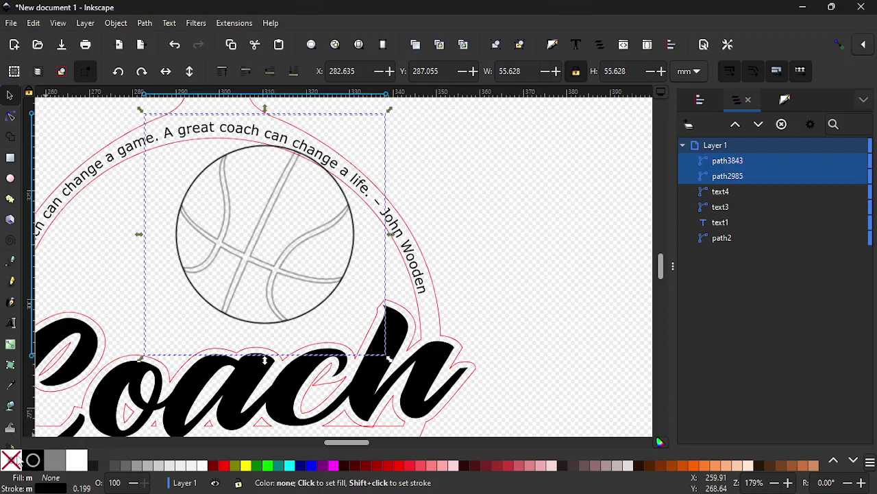
key("shift")
left_click(14, 460, "shift")
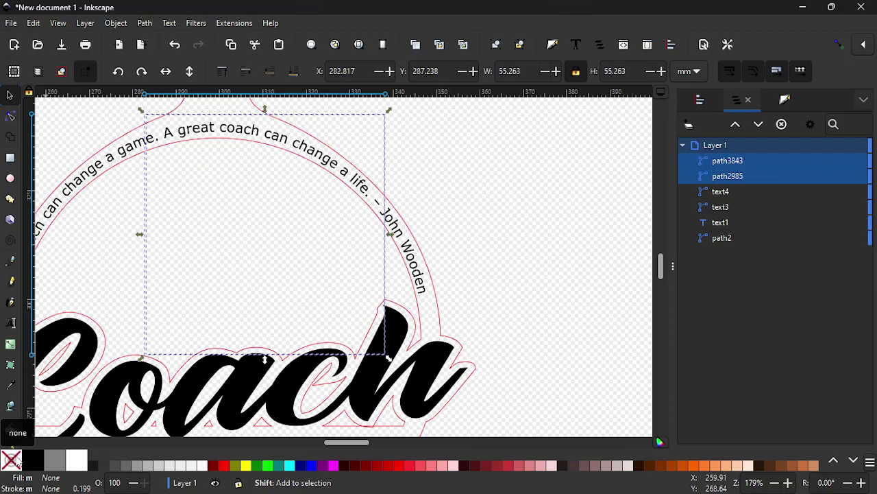
left_click(32, 460, "shift")
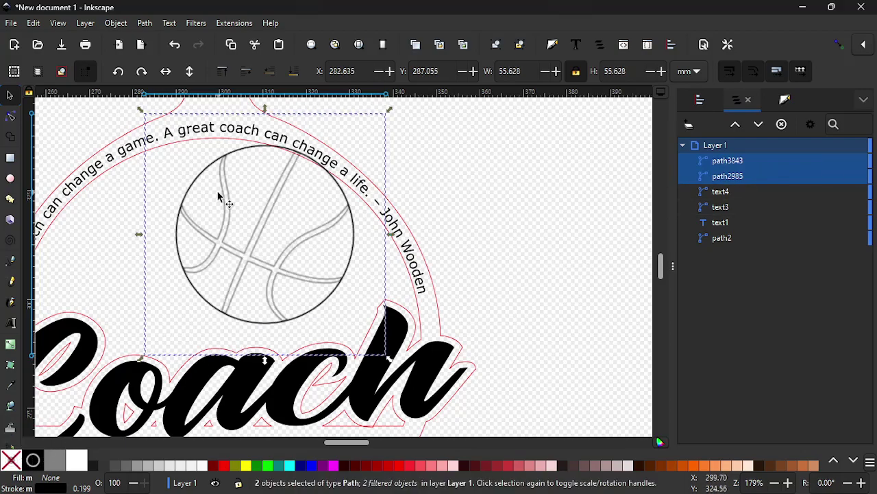
Try combining the seam path with the outer circle, examine the seam ends, and undo the combination.
left_click(144, 24)
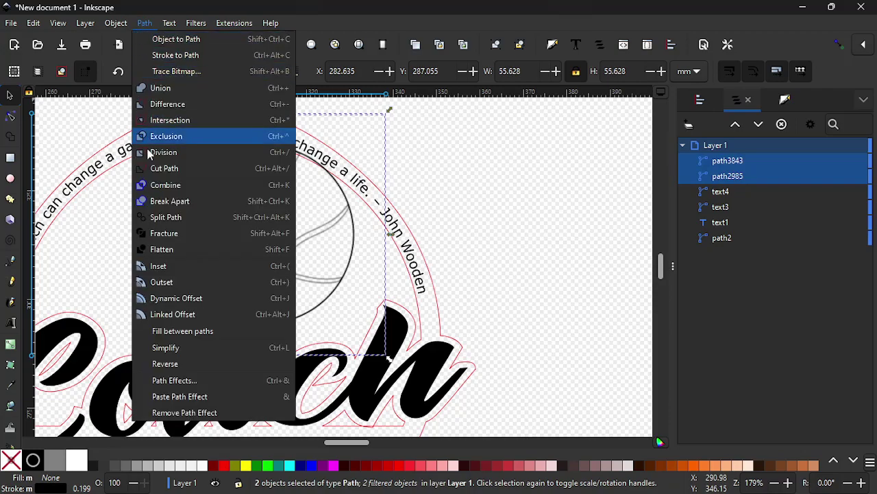
left_click(157, 189)
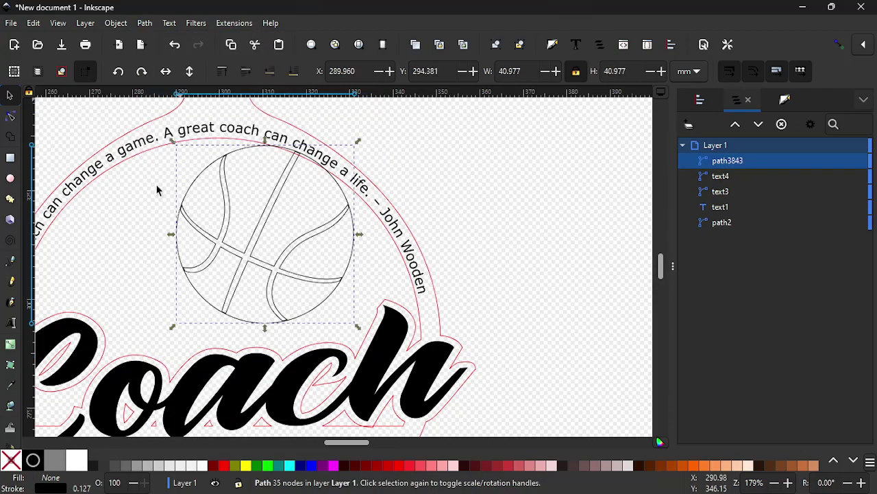
scroll(283, 229, "up", 2, "ctrl")
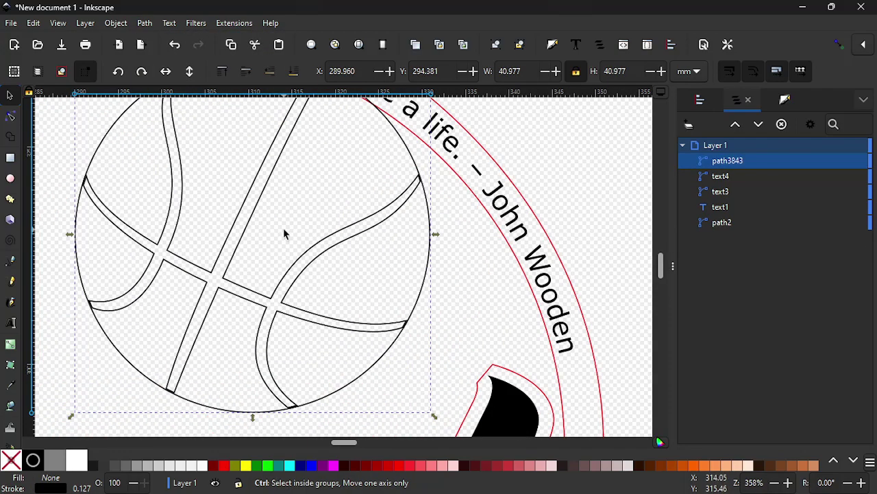
scroll(284, 231, "down", 2, "ctrl")
scroll(200, 271, "up", 5, "ctrl")
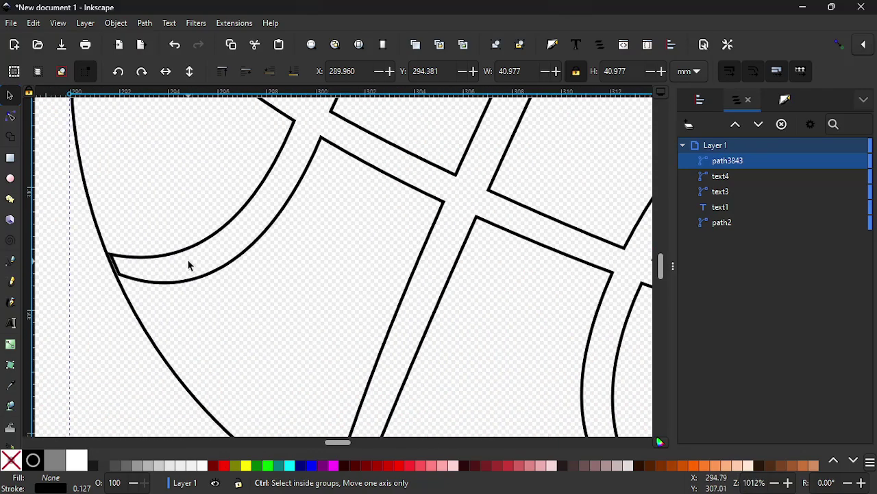
scroll(190, 265, "up", 2, "ctrl")
scroll(190, 265, "down", 4, "ctrl")
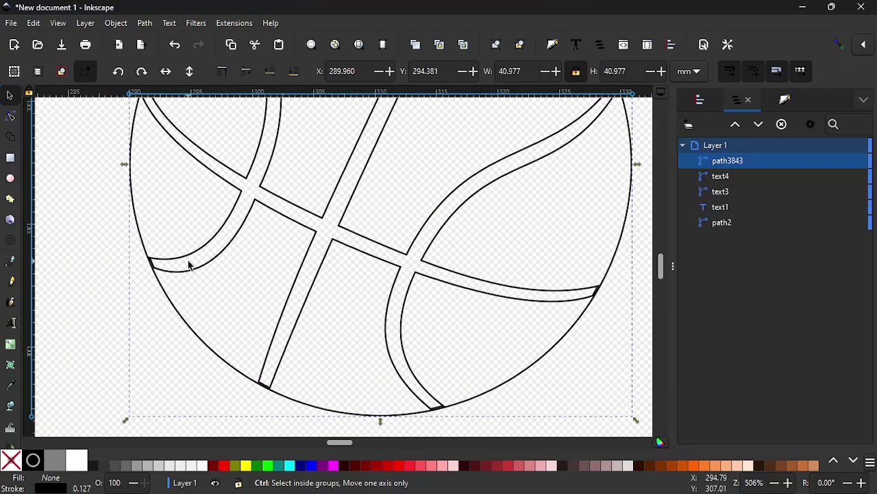
scroll(190, 265, "down", 2, "ctrl")
scroll(210, 259, "up", 1, "ctrl")
scroll(210, 258, "down", 2, "ctrl")
scroll(210, 261, "up", 1, "ctrl")
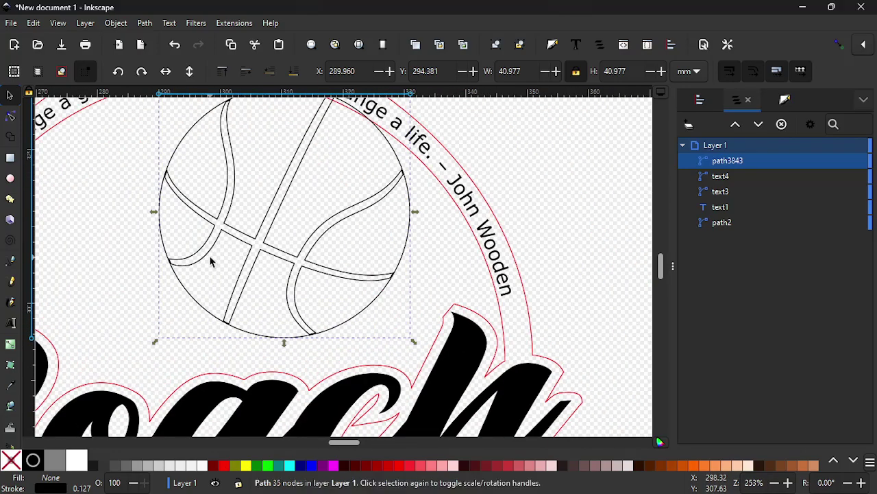
key("ctrl+z")
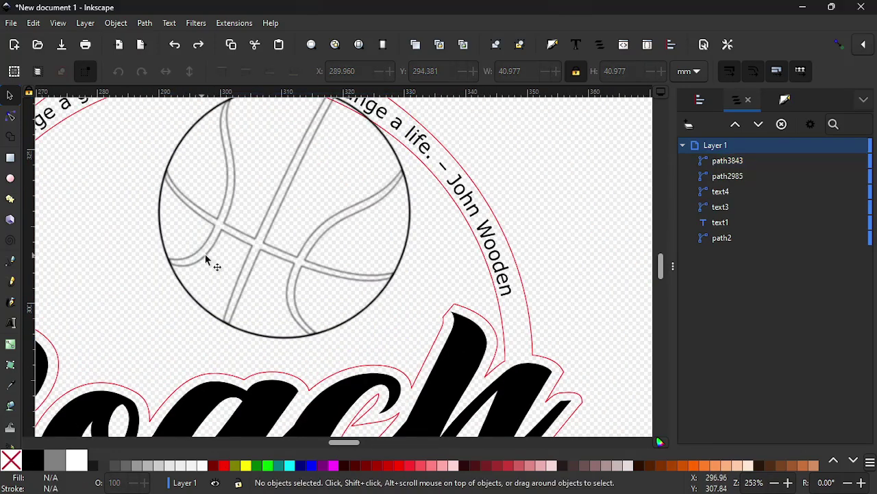
Select the basketball's seam path and toggle its visibility off and on to check what it draws.
scroll(203, 256, "up", 1, "ctrl")
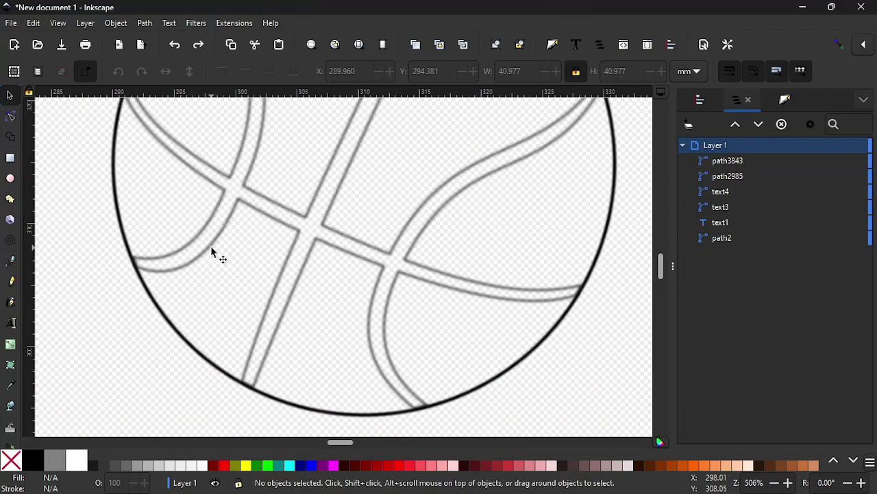
left_click(212, 253)
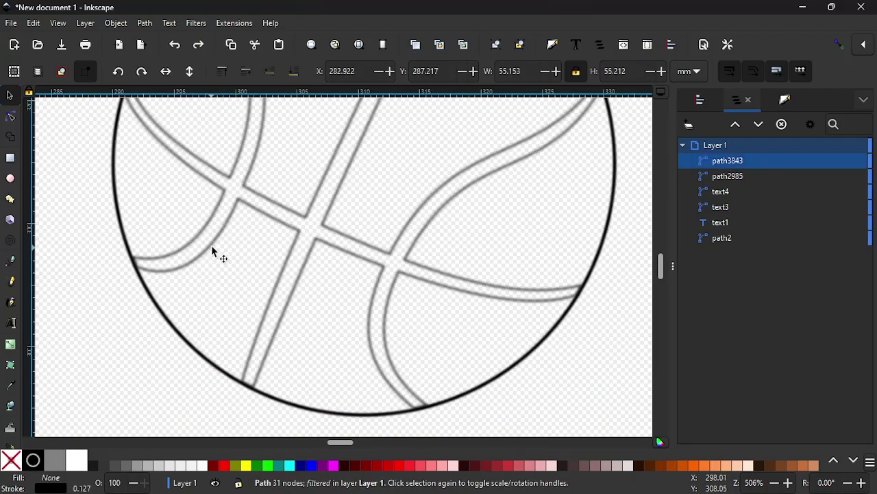
scroll(216, 235, "down", 1, "ctrl")
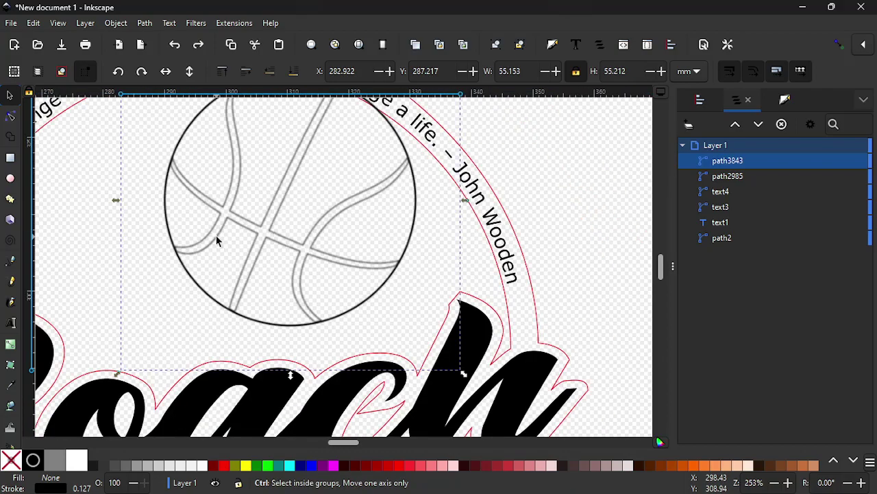
left_click(845, 161)
left_click(844, 160)
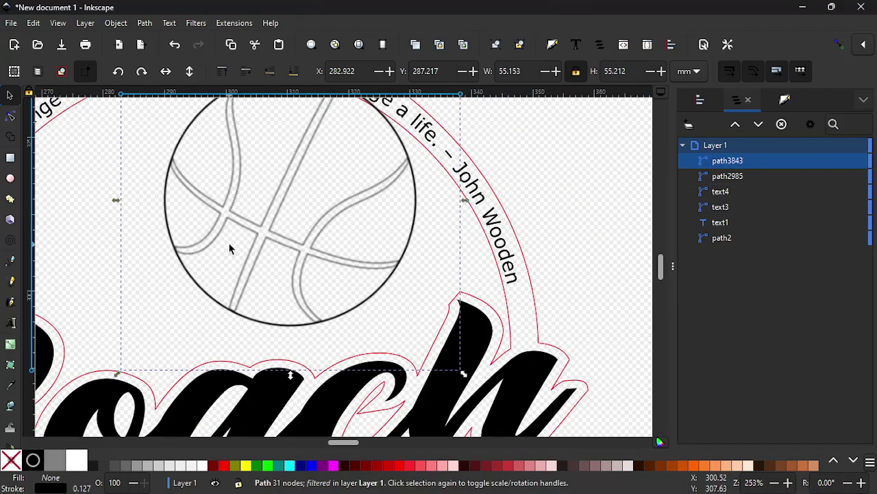
Hide the basketball's seam path, path3843, leaving the outer circle shown.
left_click(203, 291)
scroll(202, 291, "up", 3)
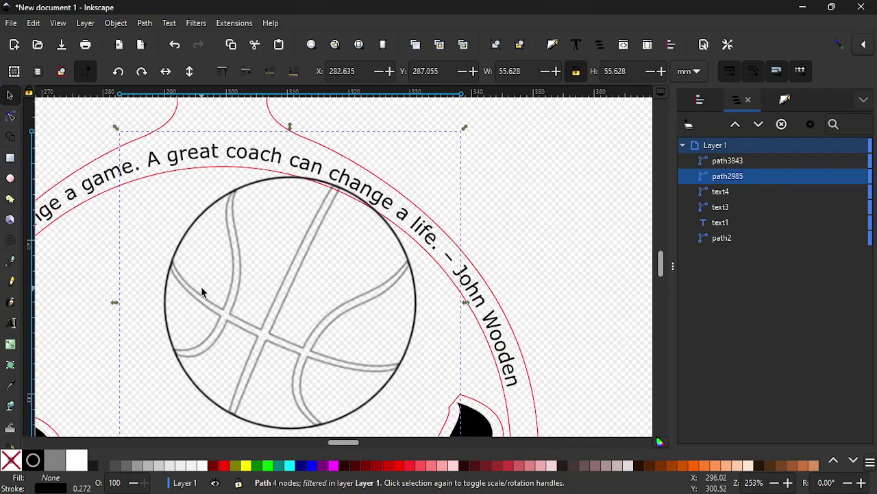
left_click(239, 261)
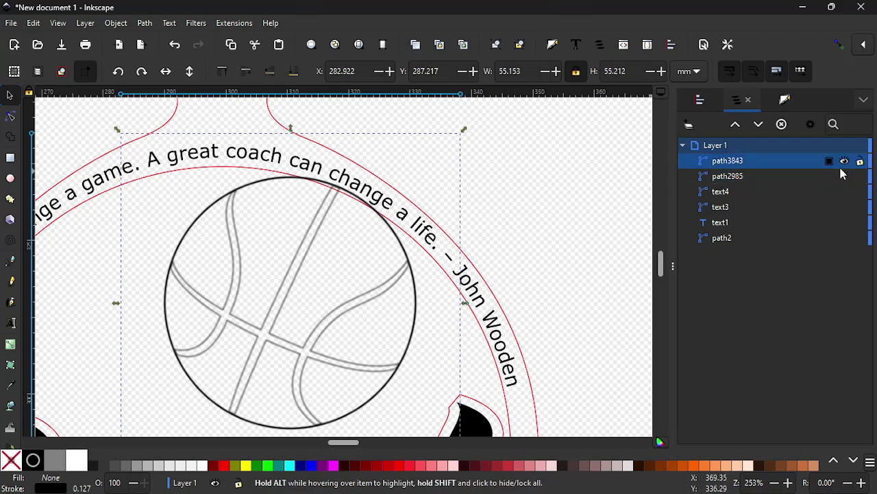
left_click(845, 161)
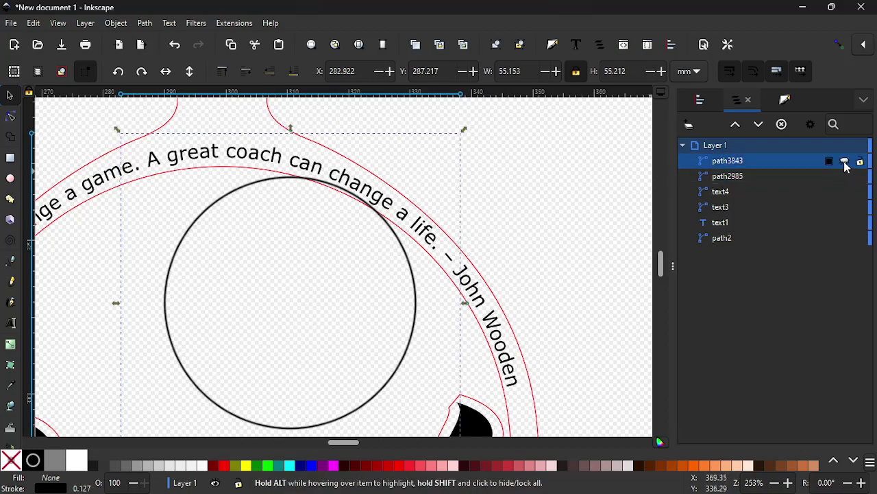
left_click(271, 298)
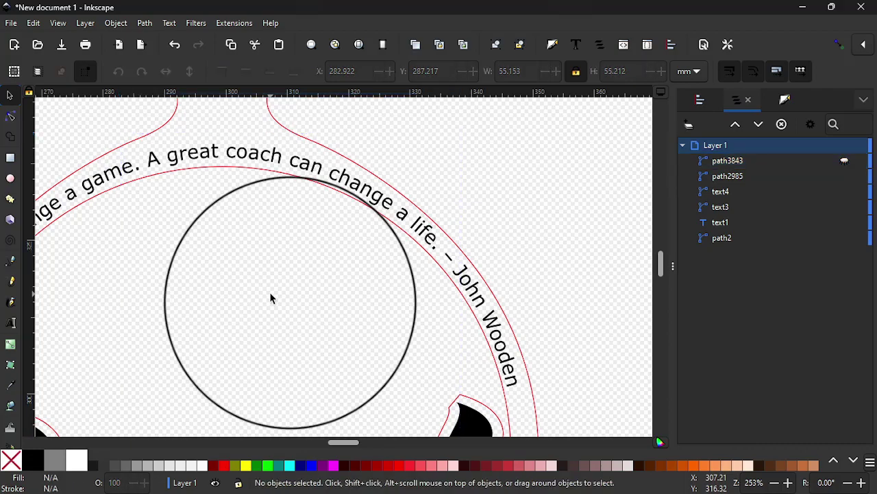
Merge the basketball's outer circle with the ornament outline, path2, using a Union.
left_click(209, 207)
scroll(263, 243, "up", 4)
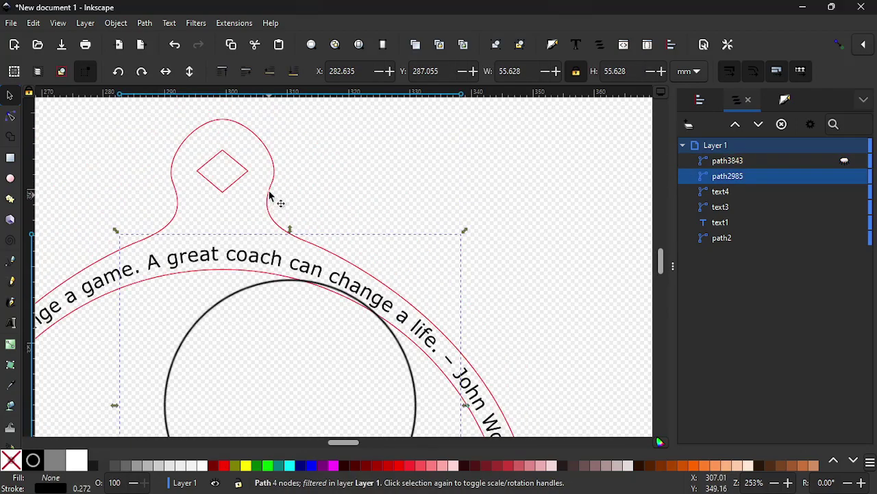
left_click(271, 194, "shift")
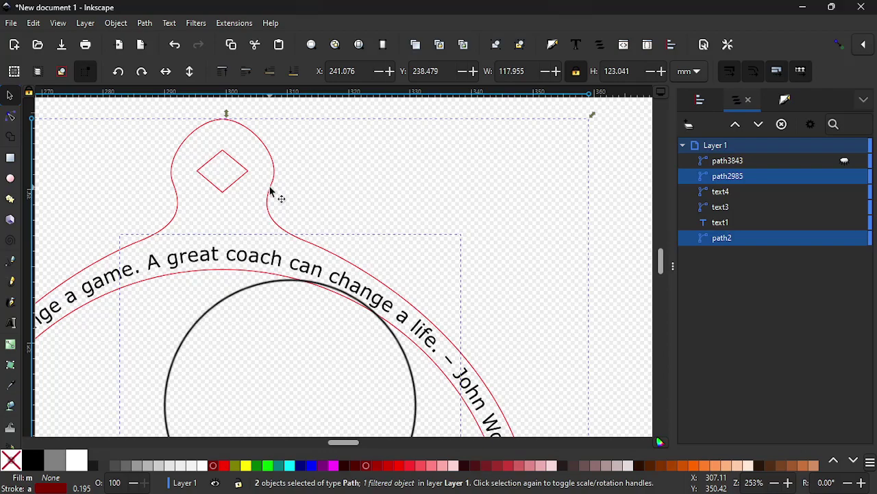
left_click(9, 140)
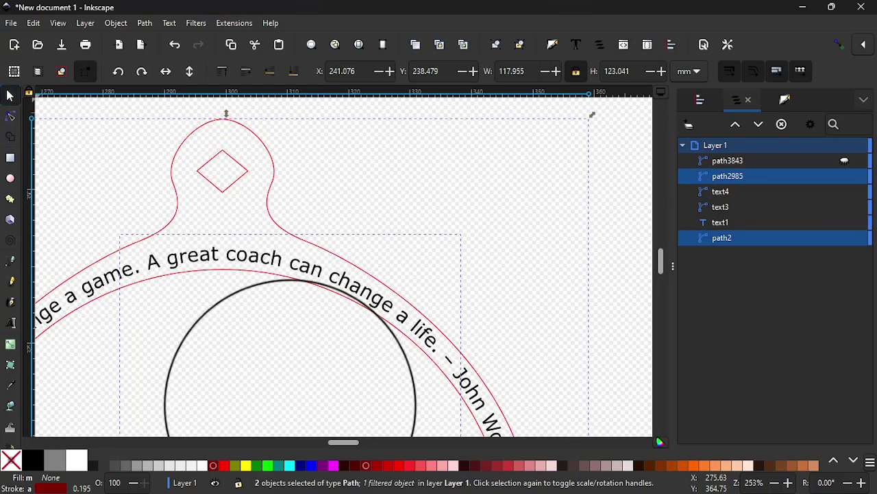
left_click(10, 95)
left_click(145, 23)
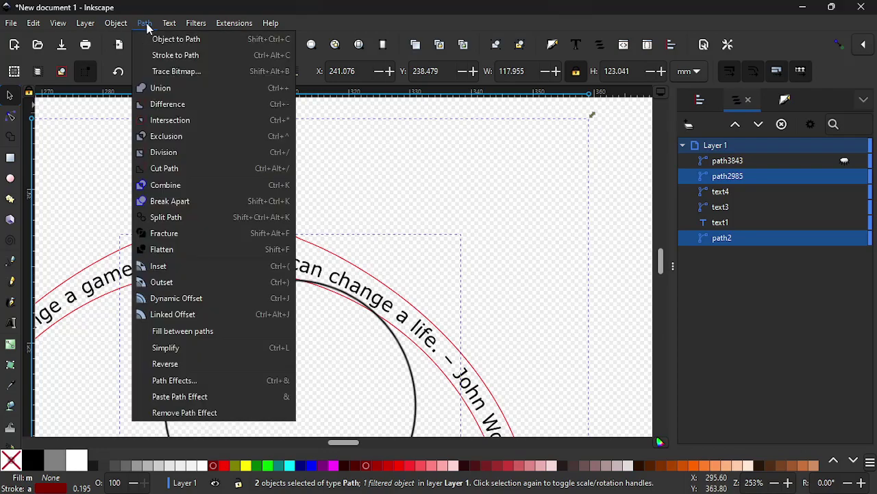
left_click(163, 89)
scroll(273, 265, "down", 4)
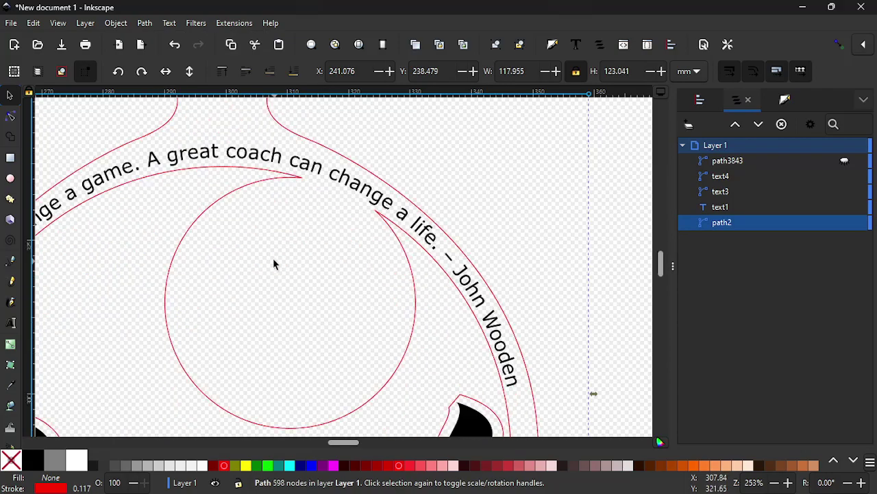
scroll(326, 251, "down", 2)
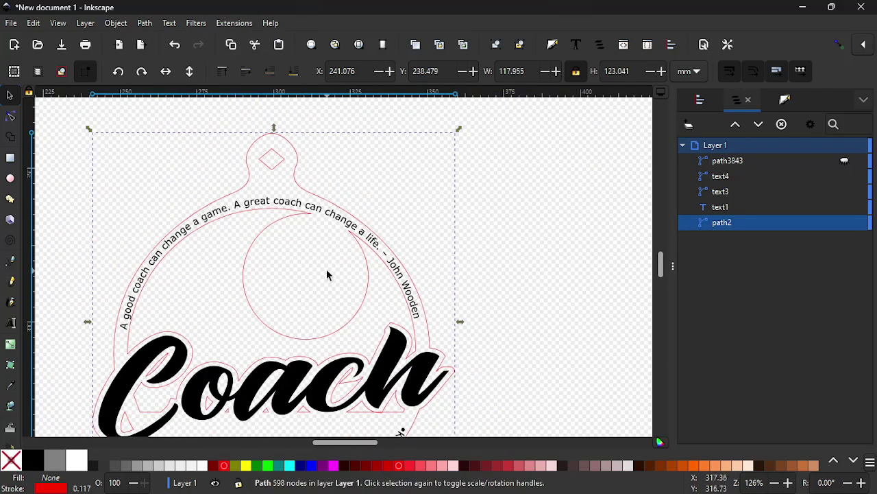
Make the hidden seam path, path3843, visible again inside the merged basketball circle.
left_click(844, 160)
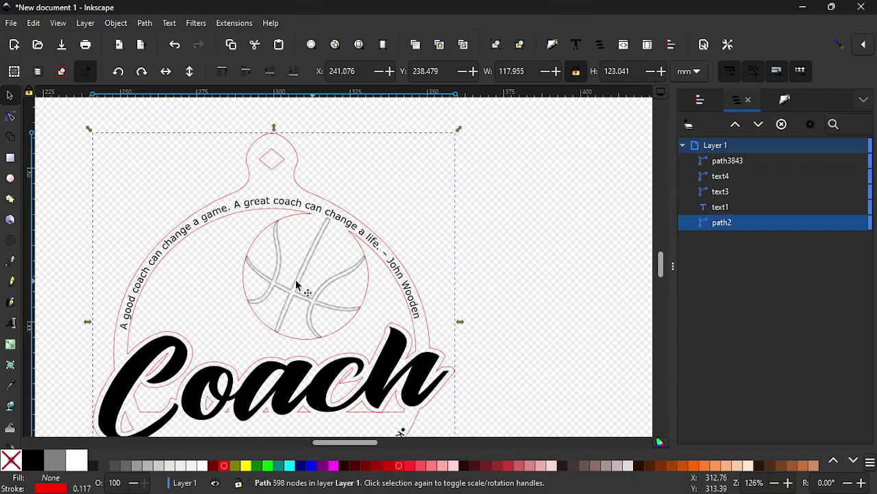
scroll(309, 309, "up", 2)
scroll(309, 309, "down", 2)
scroll(306, 309, "down", 2)
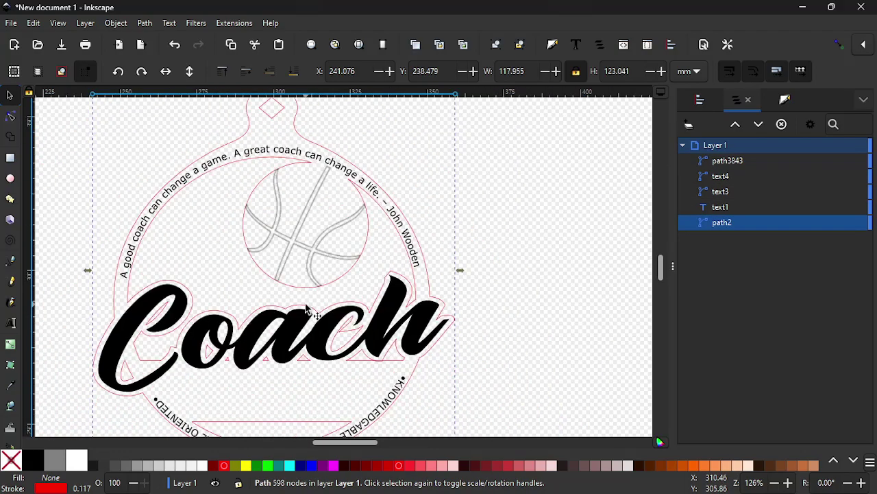
Add a new text object with the coach's title and surname in the empty area below and left of the ornament.
scroll(306, 310, "down", 4)
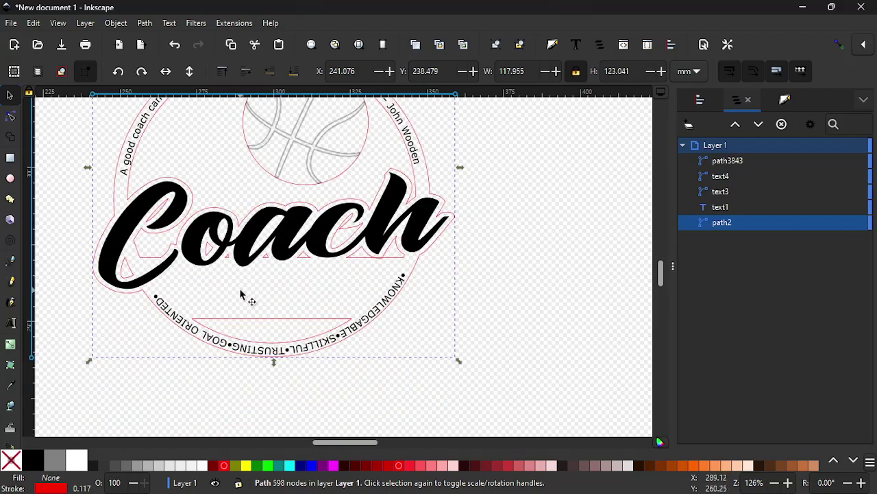
left_click_drag(233, 298, 323, 290)
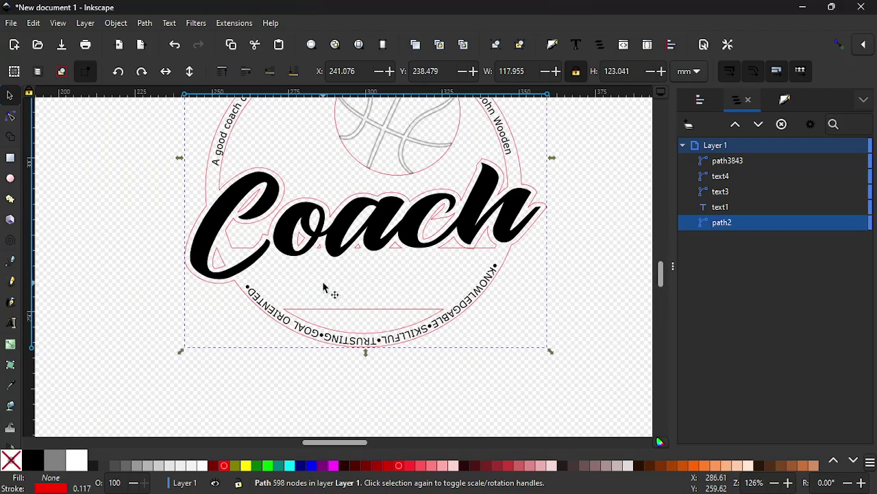
left_click(11, 322)
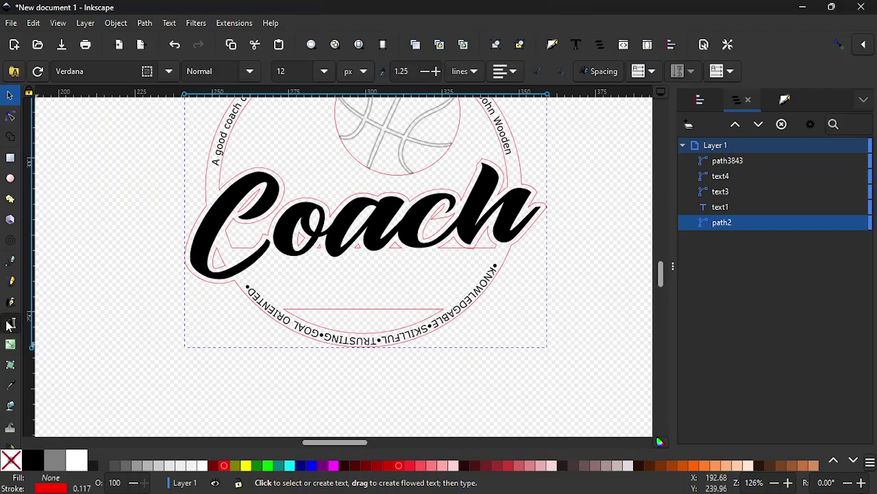
left_click(97, 407)
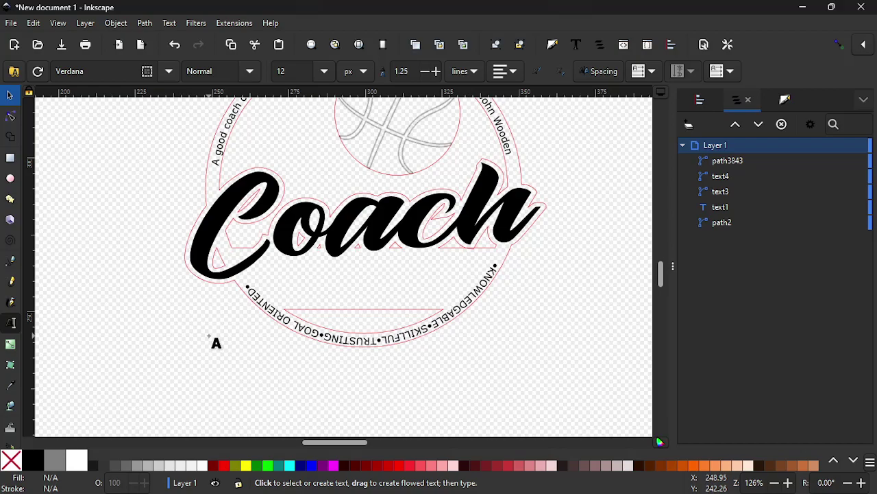
type("M")
type("a")
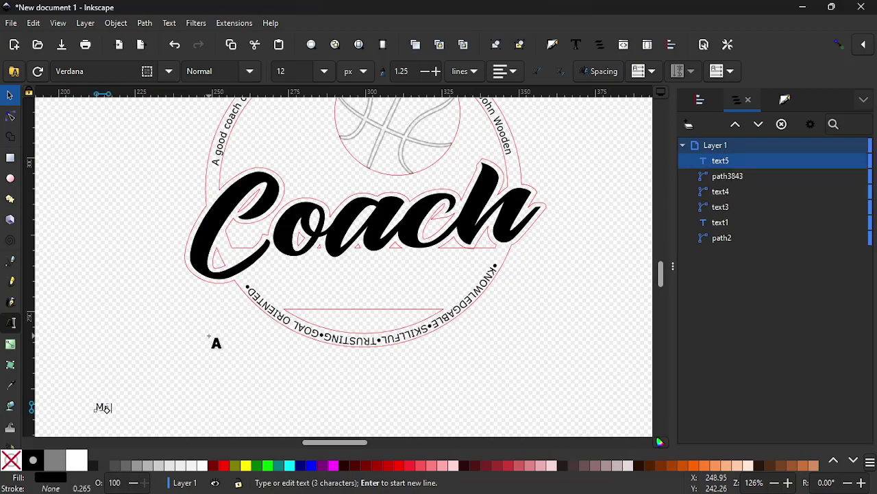
type(" Smith")
key("Escape")
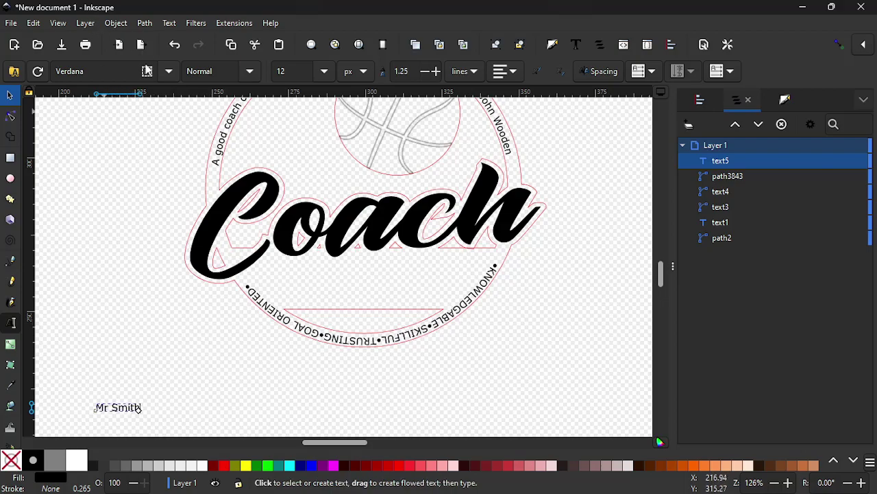
Set the font of the coach's name text to Maghrib.
left_click(168, 71)
scroll(99, 259, "up", 15)
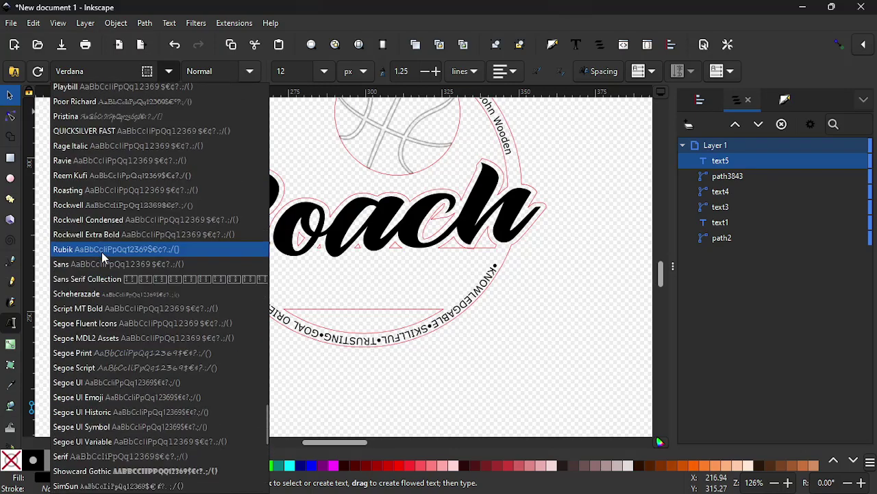
scroll(103, 257, "up", 15)
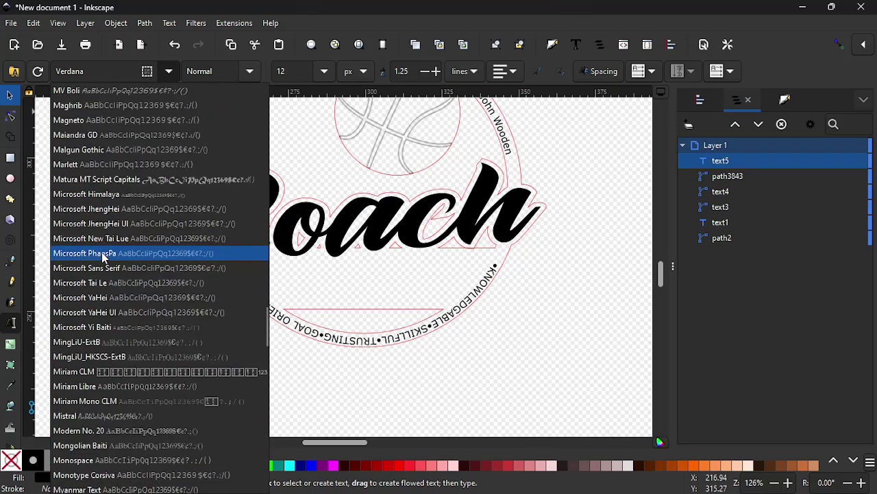
scroll(101, 258, "up", 5)
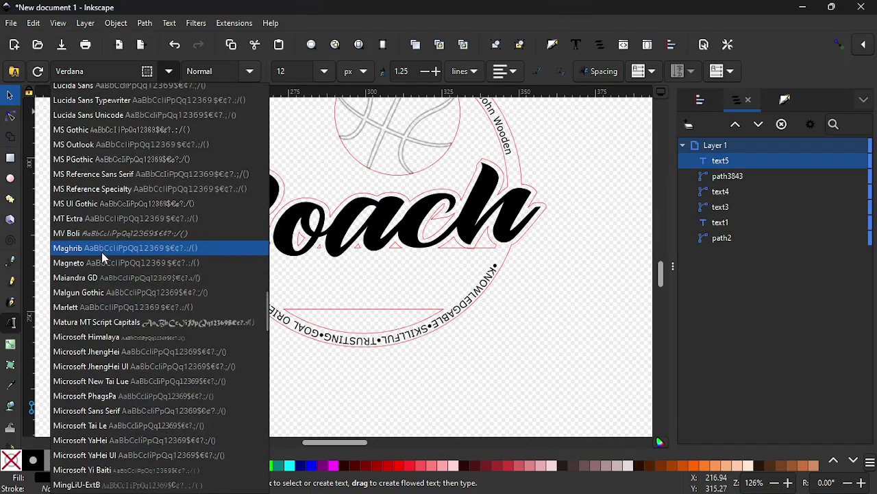
scroll(101, 258, "down", 3)
left_click(77, 250)
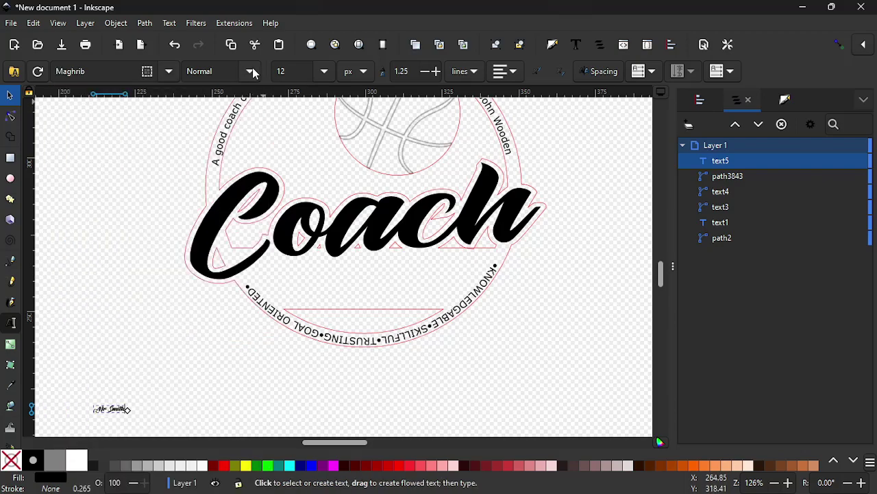
Enlarge the coach's name text to a font size of 72 px.
left_click(322, 71)
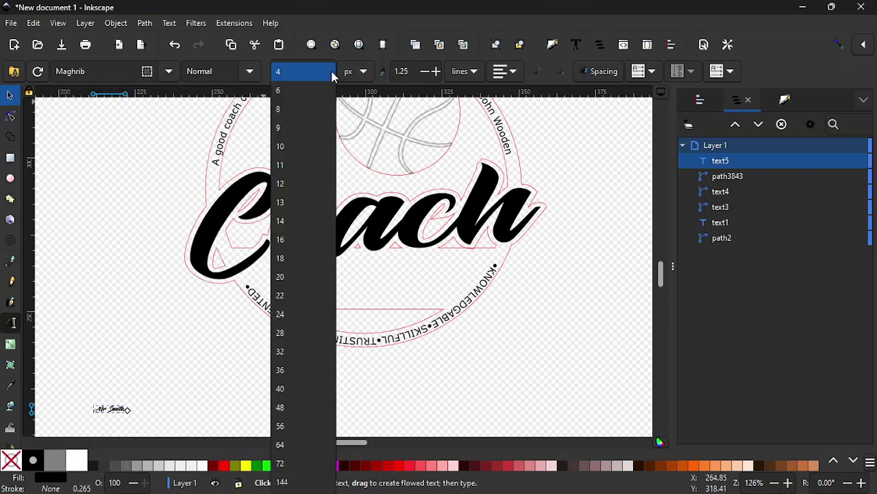
left_click(293, 416)
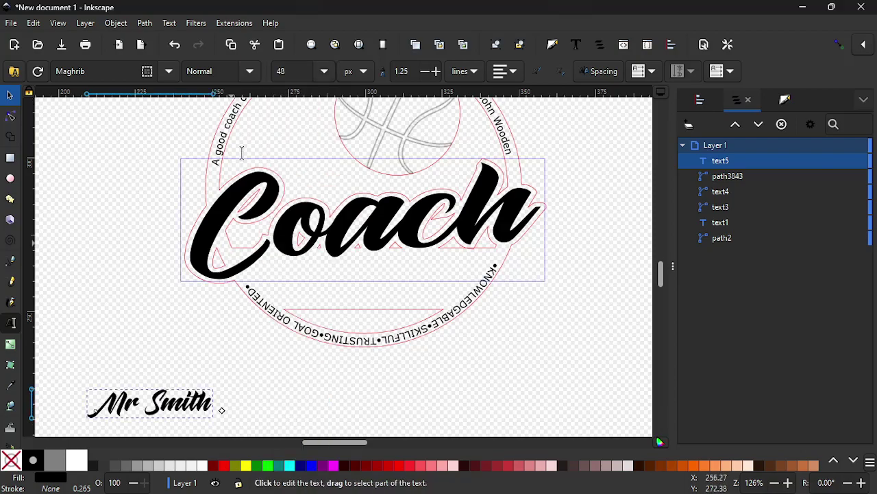
left_click(325, 72)
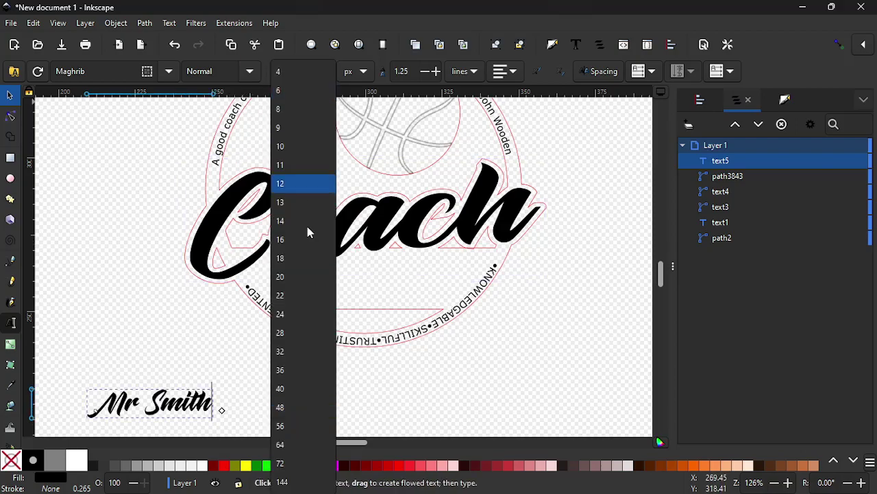
left_click(301, 449)
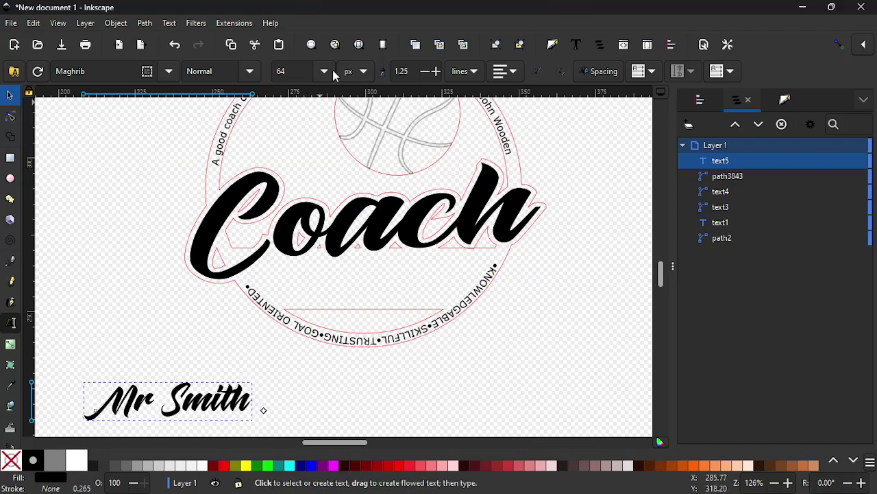
left_click(325, 72)
left_click(314, 467)
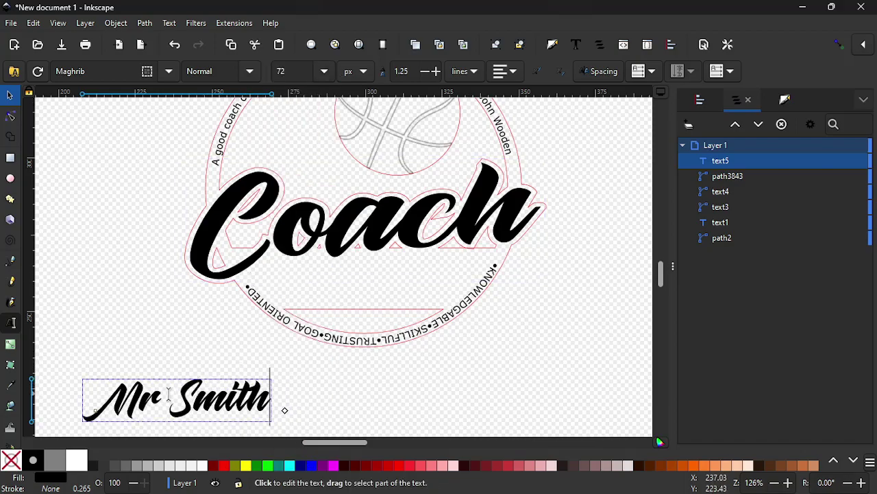
Move the coach's name into the ornament, between the Coach lettering and the straight edge above the lower ring, and deselect it.
left_click(10, 95)
left_click_drag(190, 405, 391, 287)
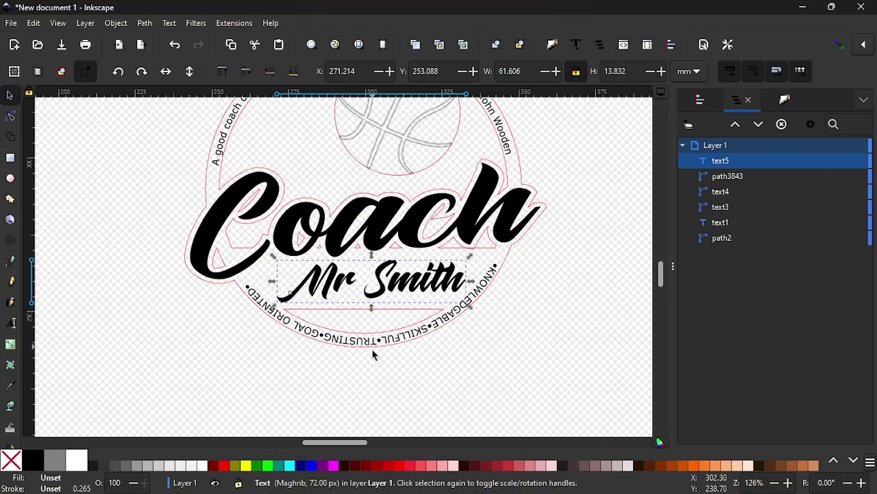
scroll(372, 360, "right", 3)
scroll(301, 371, "down", 3)
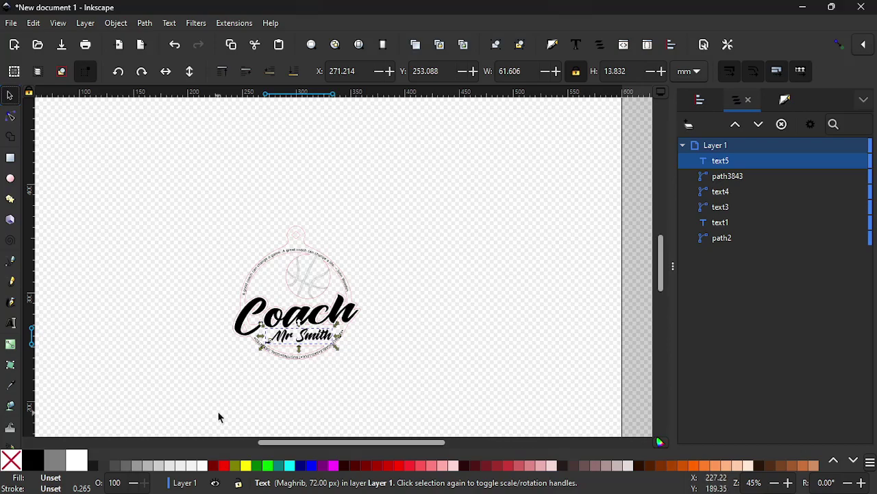
left_click(222, 384)
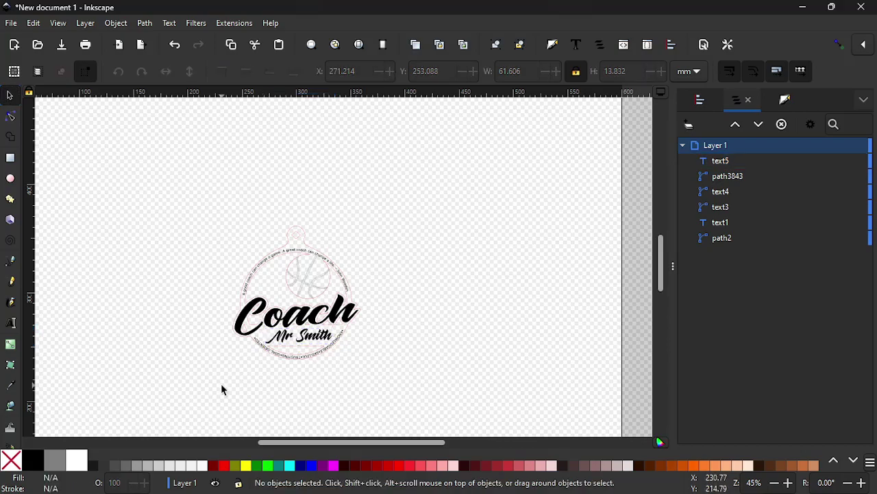
left_click(315, 344)
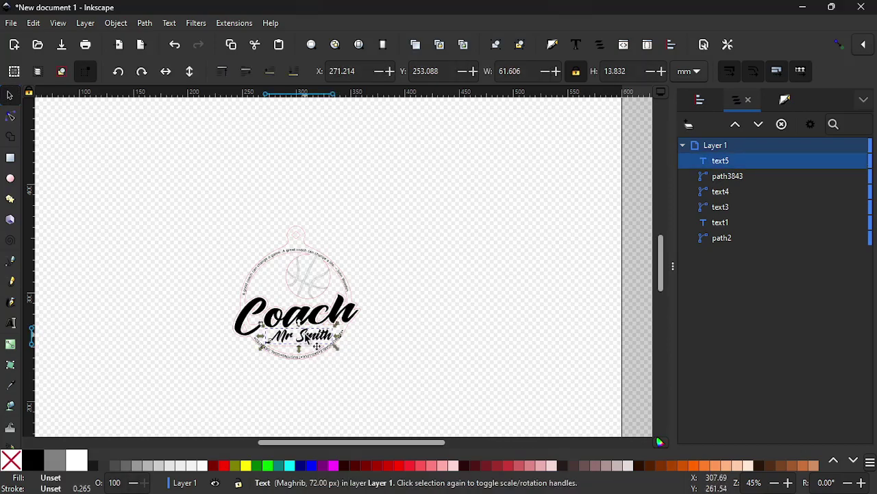
left_click(484, 483)
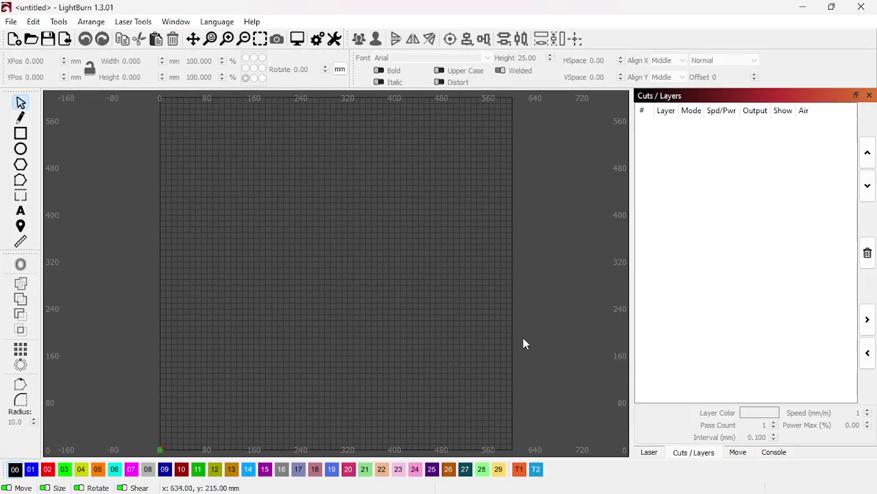
left_click(425, 485)
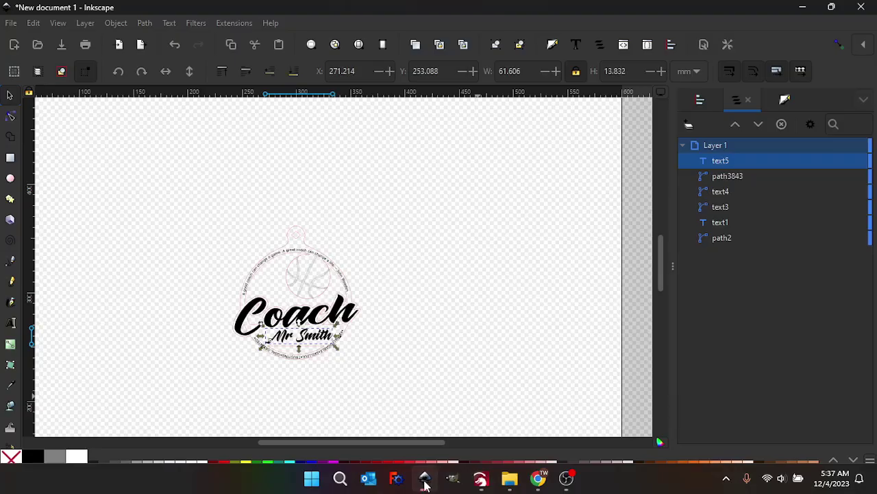
scroll(277, 371, "up", 3, "ctrl")
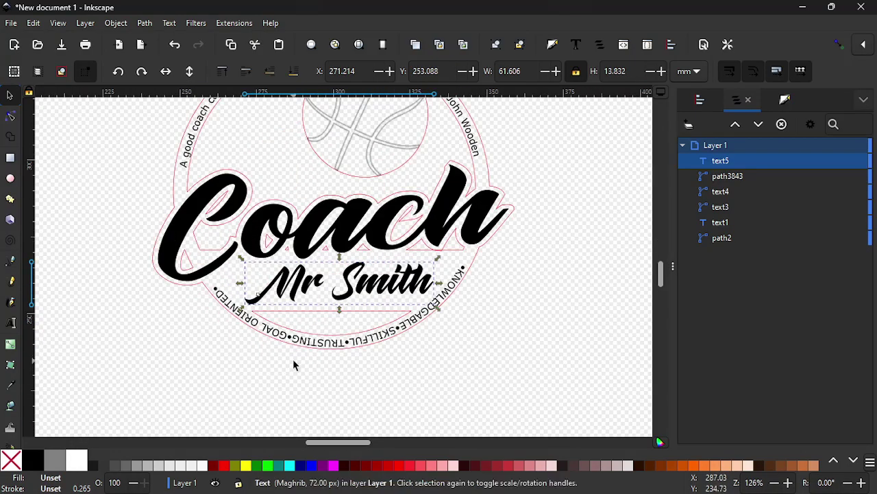
left_click_drag(293, 361, 244, 396)
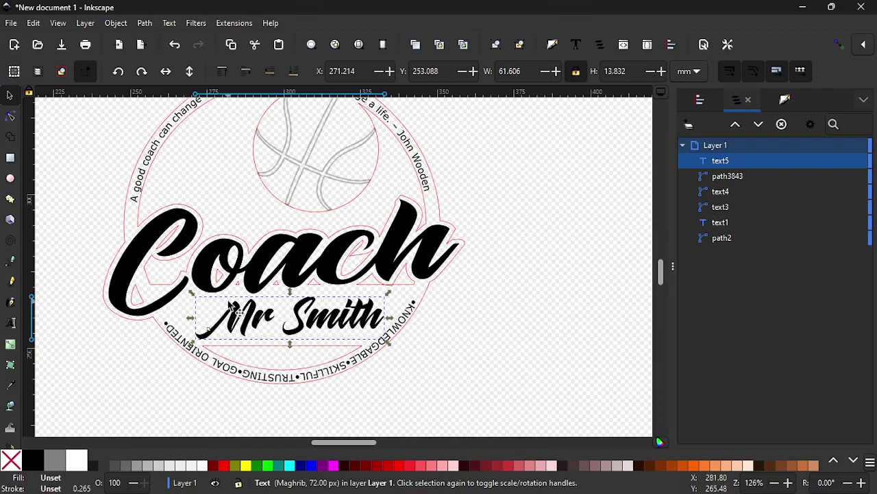
scroll(257, 295, "up", 1)
scroll(258, 294, "down", 1)
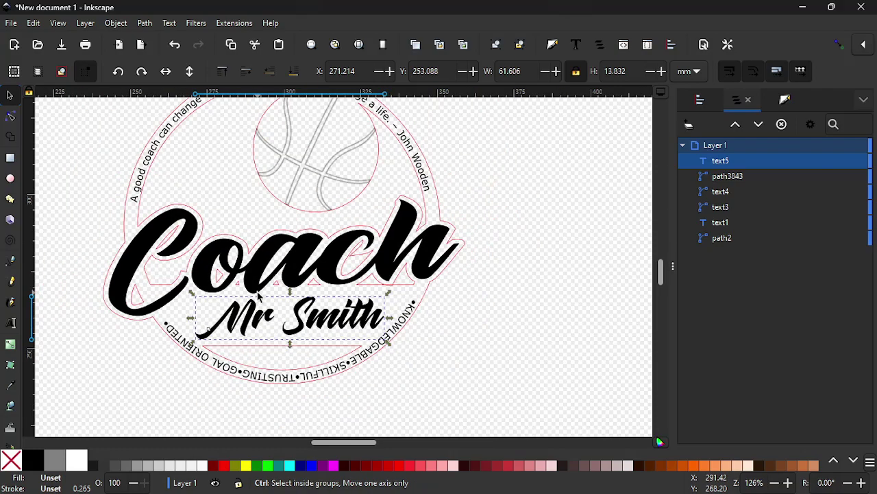
left_click(165, 400)
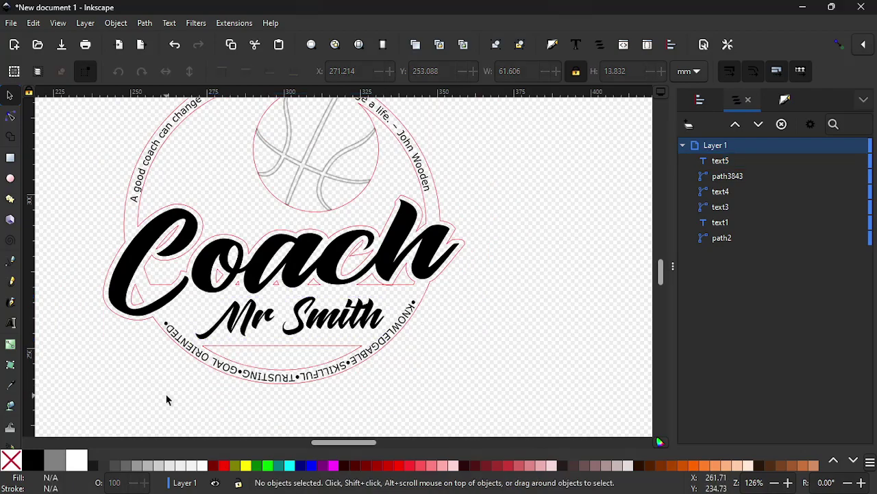
Group the bulleted qualities, the curved quote, the Coach lettering and the basketball seams, leaving out the coach's name and the outline.
left_click(203, 356)
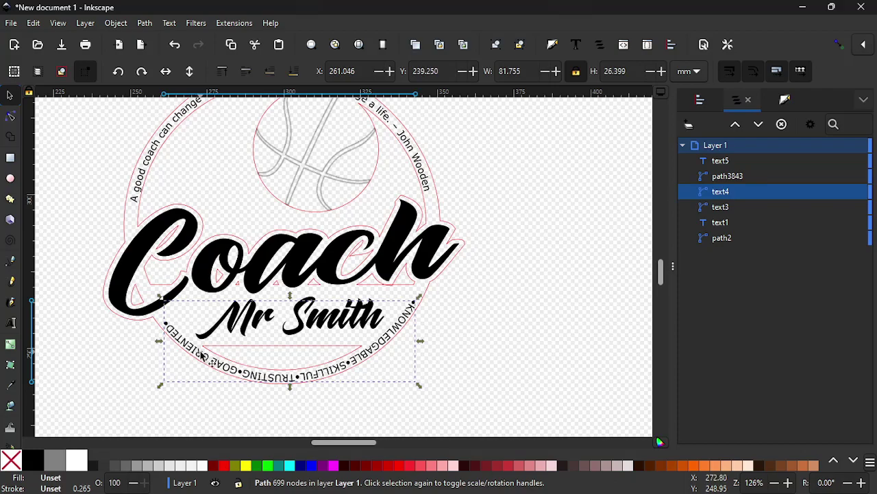
left_click(156, 146, "shift")
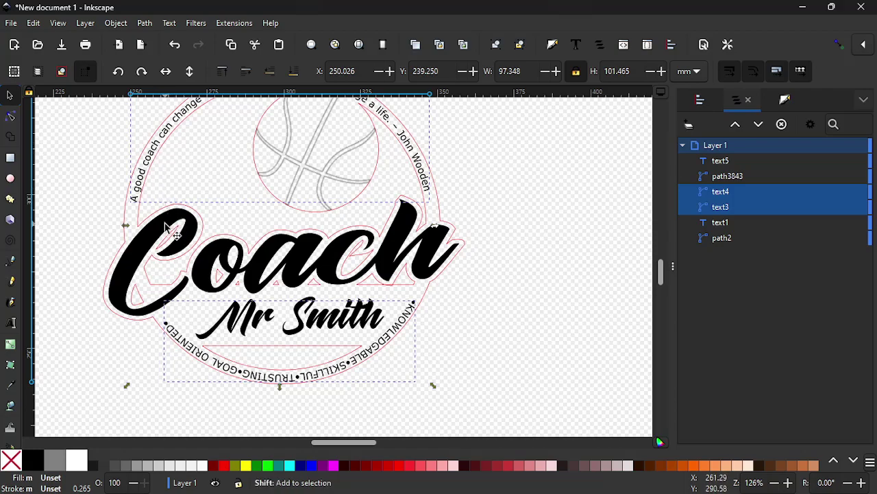
left_click(157, 234, "shift")
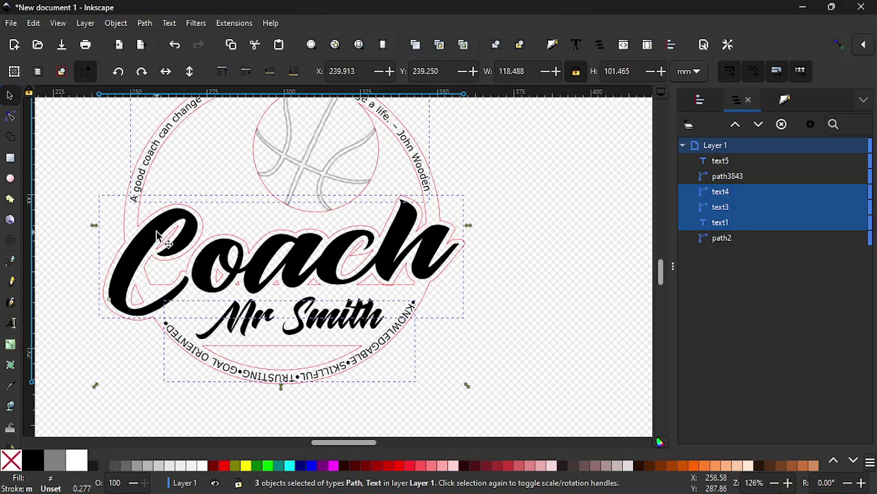
left_click(320, 137, "shift")
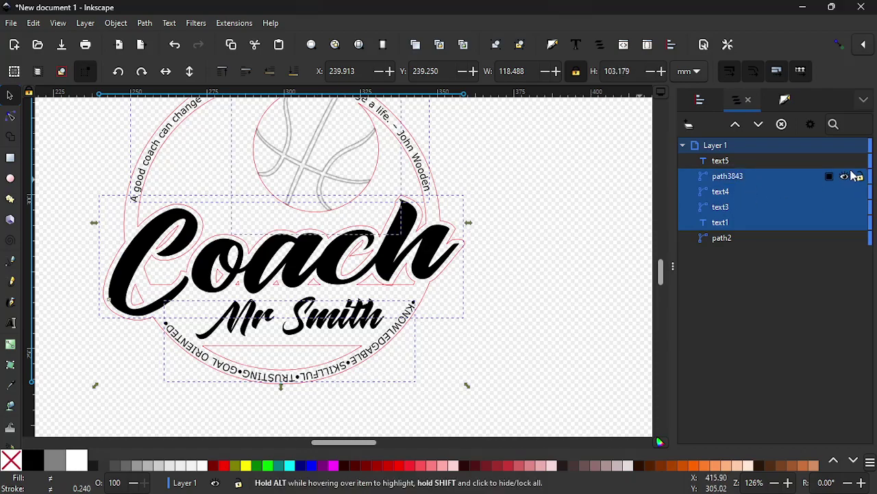
left_click(846, 177)
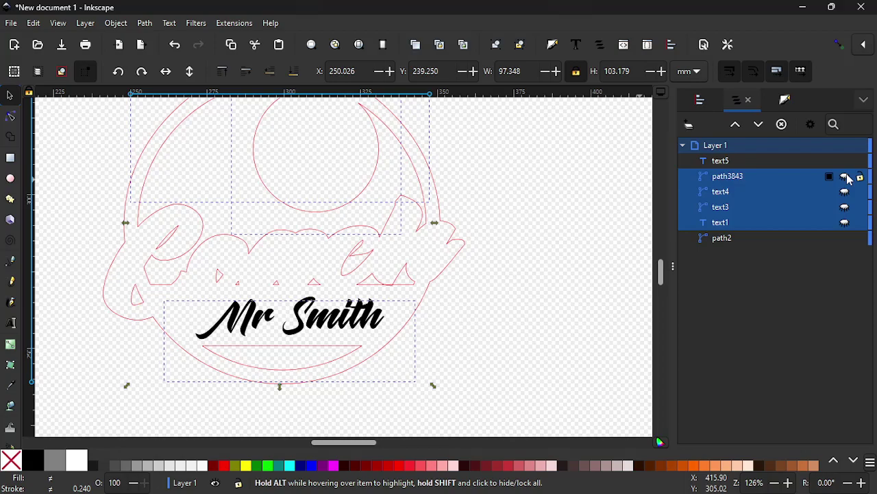
left_click(848, 178)
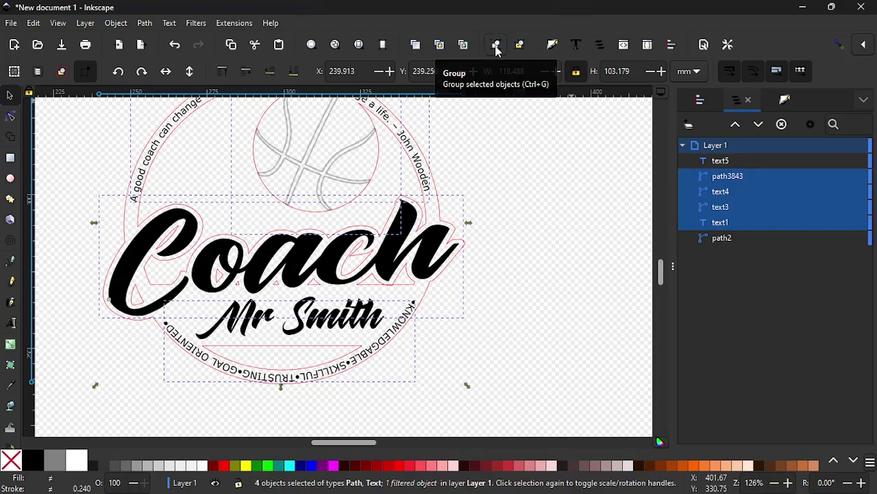
left_click(496, 46)
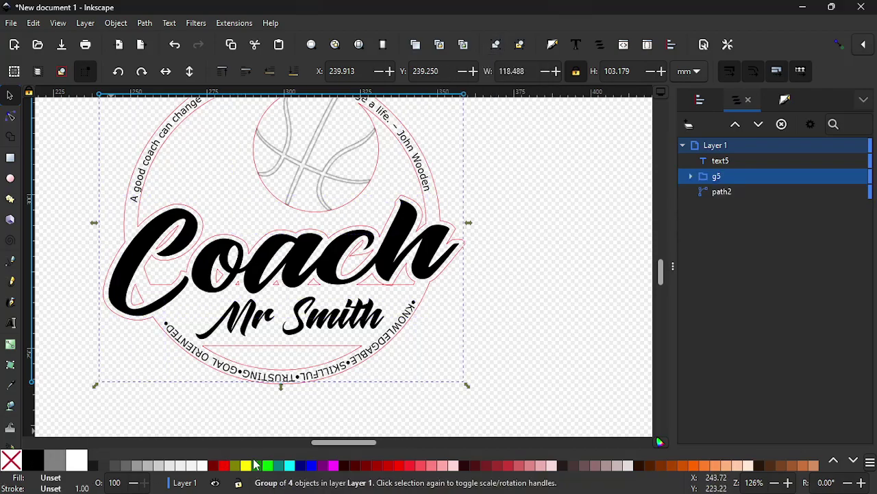
Fill the group of quote, qualities, Coach lettering and basketball seams with blue.
left_click(310, 466)
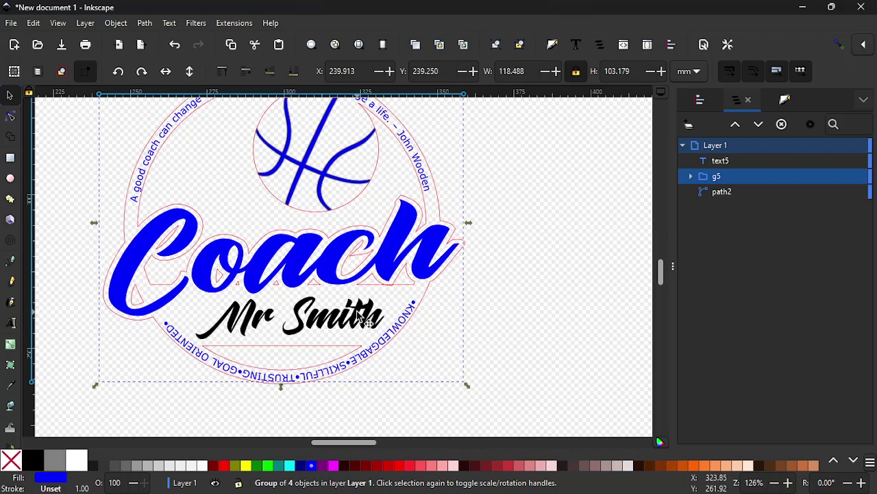
scroll(360, 318, "up", 2)
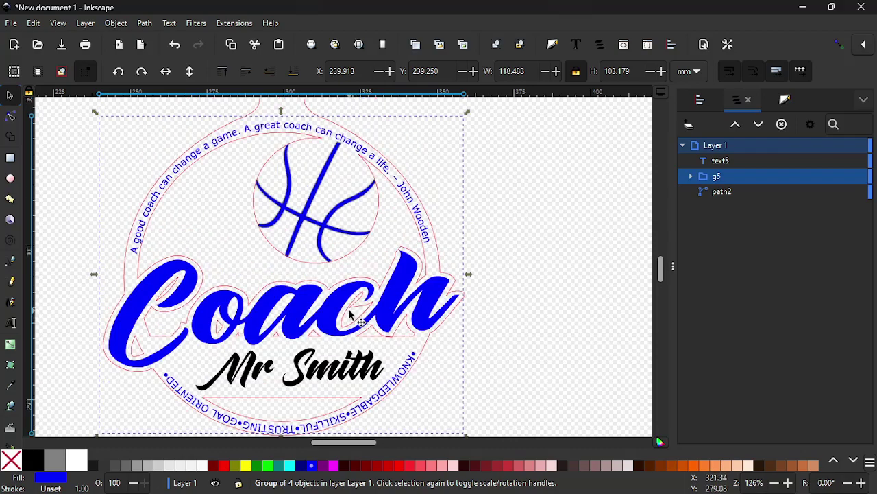
scroll(319, 308, "down", 2)
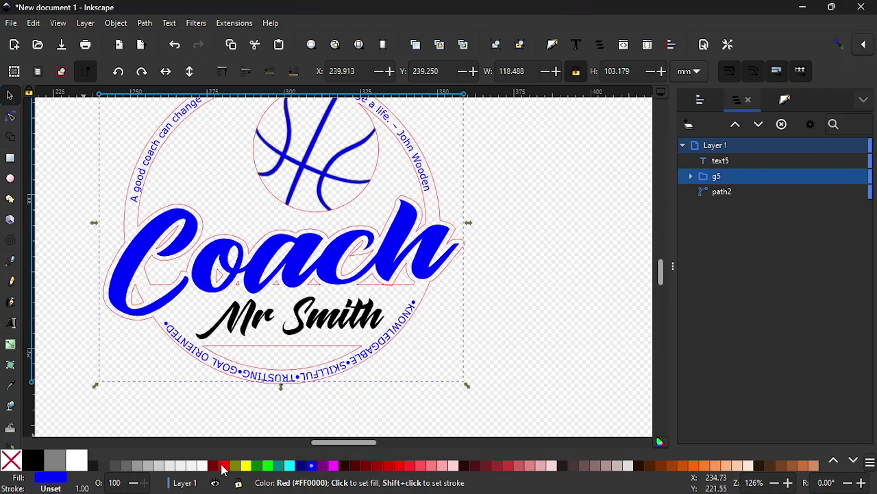
Select the ornament's outline path to check its stroke color, and deselect it.
left_click(145, 340)
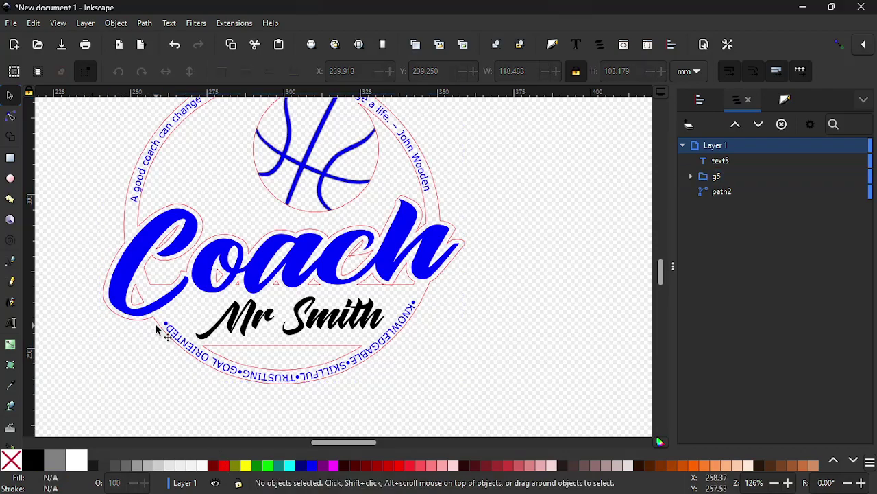
left_click(157, 334)
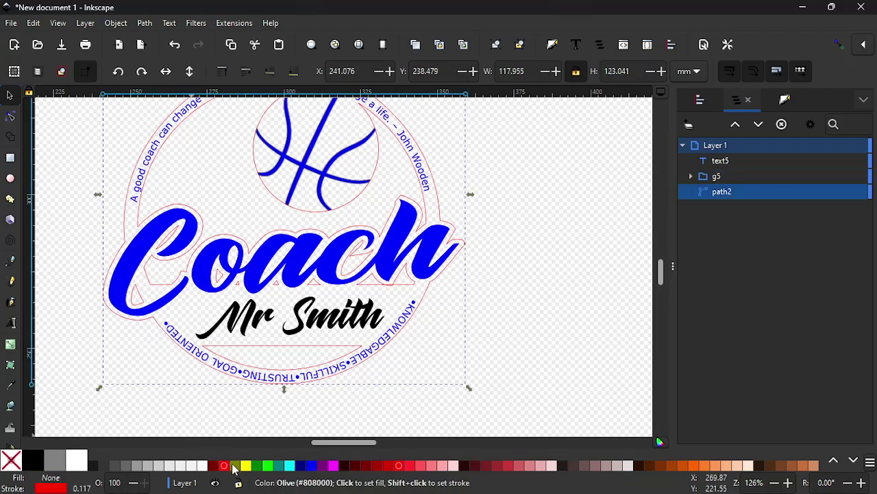
scroll(395, 362, "up", 4)
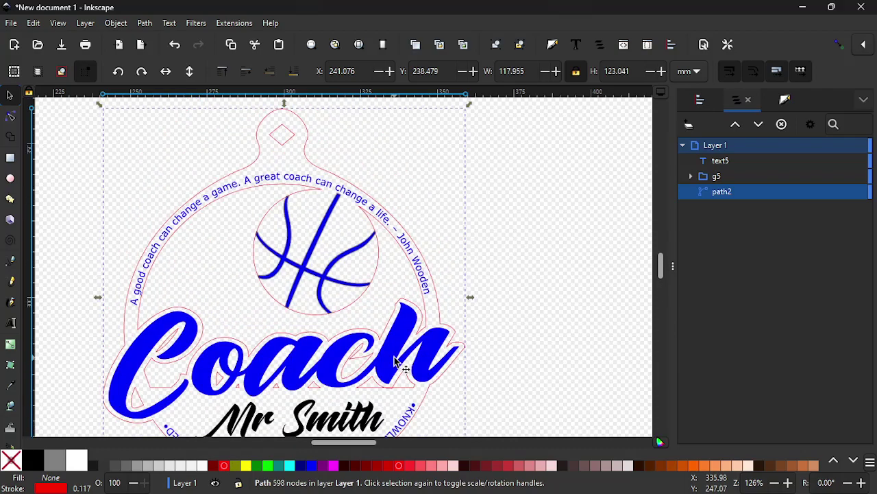
scroll(394, 362, "down", 3)
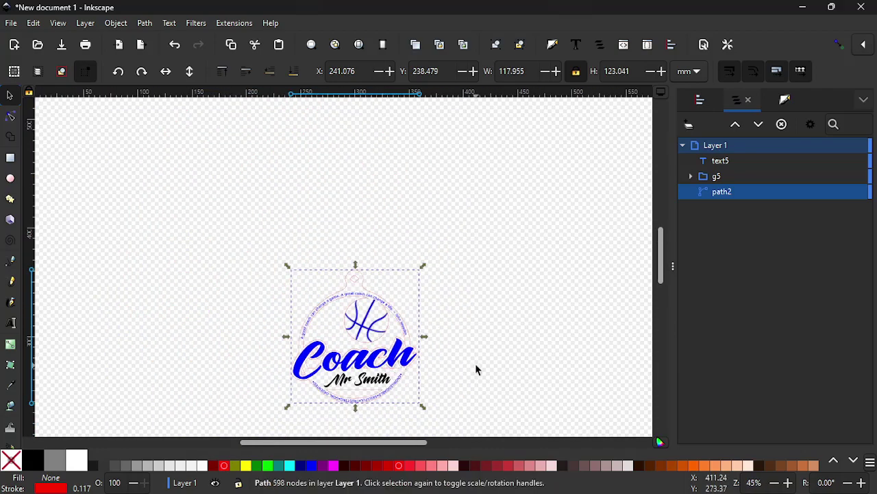
left_click(436, 307)
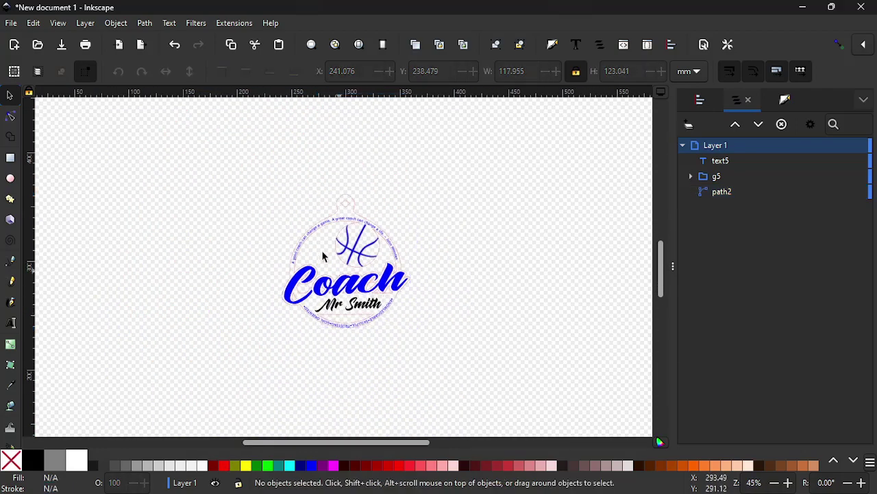
Select the whole ornament and set up a single-file export limited to the selected objects only.
mouse_move(250, 162)
left_mouse_down()
mouse_move(317, 250)
mouse_move(442, 368)
left_mouse_up()
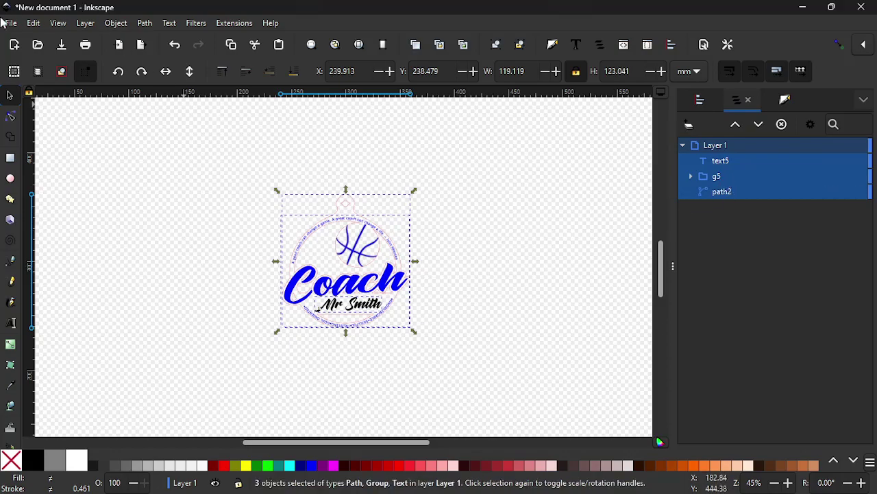
left_click(11, 23)
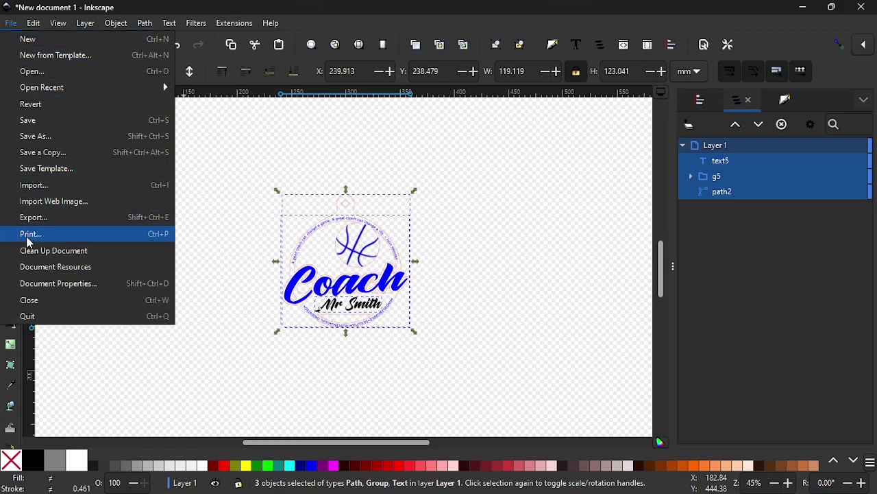
left_click(36, 218)
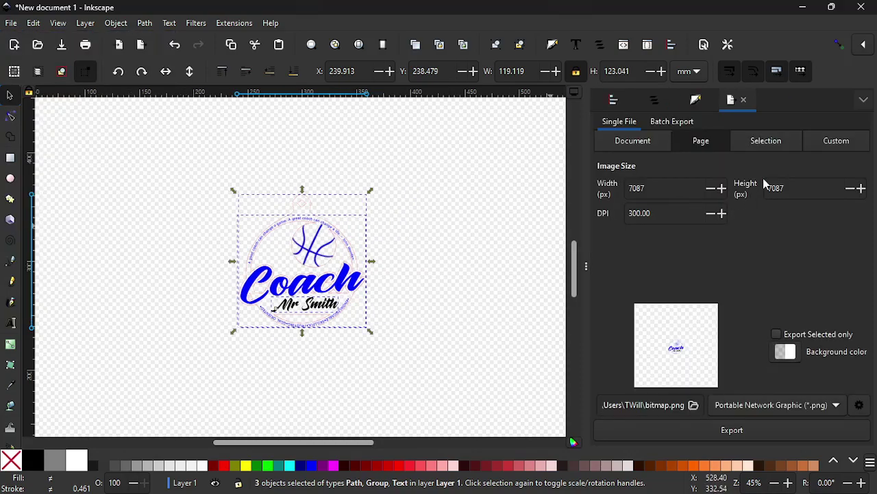
left_click(756, 142)
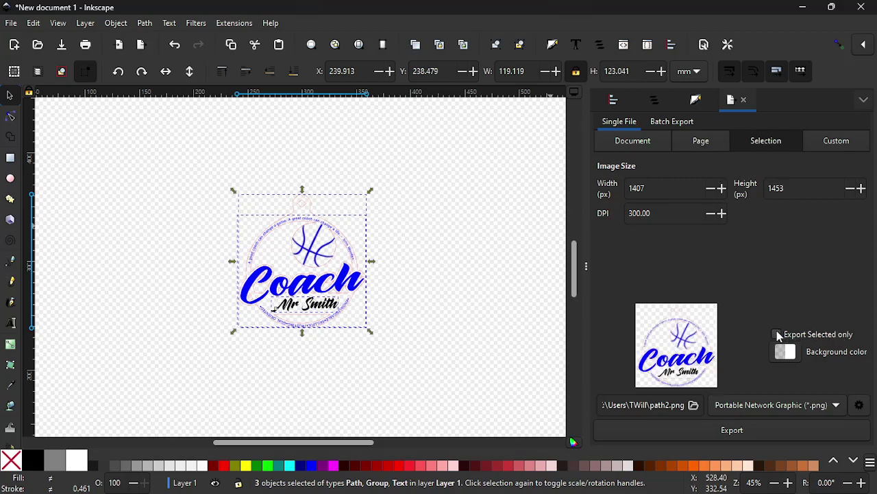
Export the selection as an Inkscape SVG named Coach Ornament.svg on the Desktop, replacing the existing file.
left_click(694, 406)
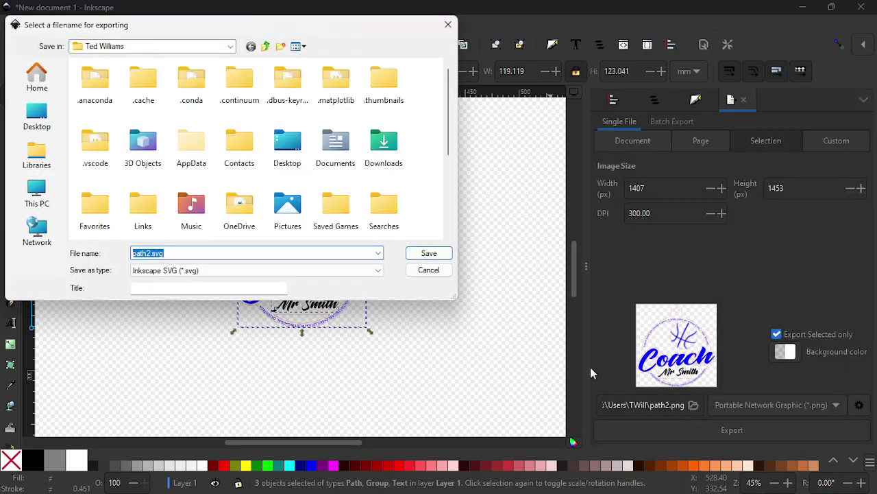
left_click(36, 116)
left_click(234, 82)
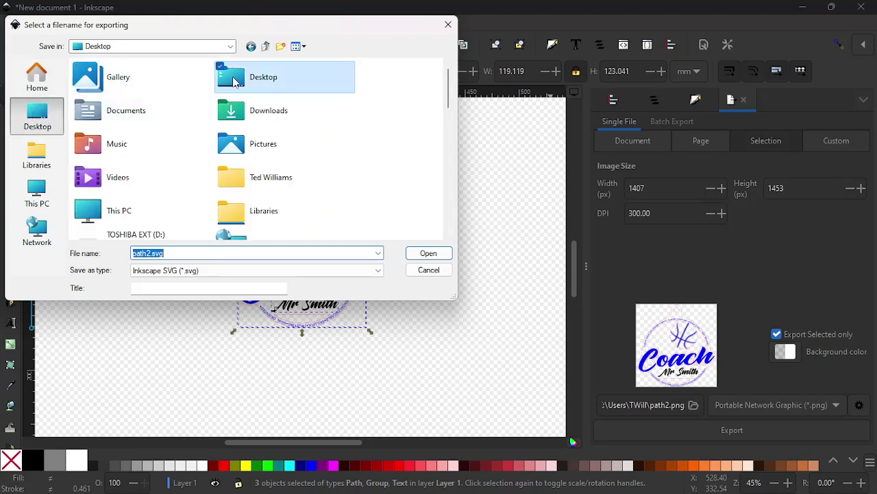
double_click(234, 82)
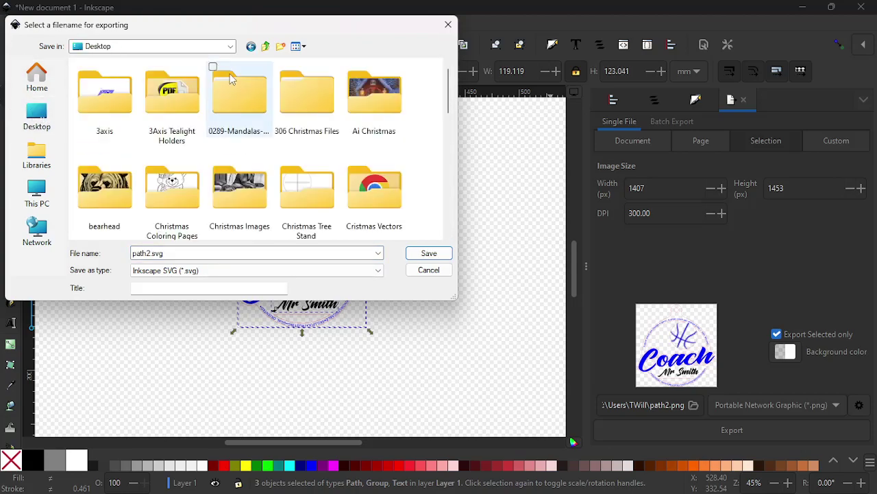
scroll(231, 105, "down", 3)
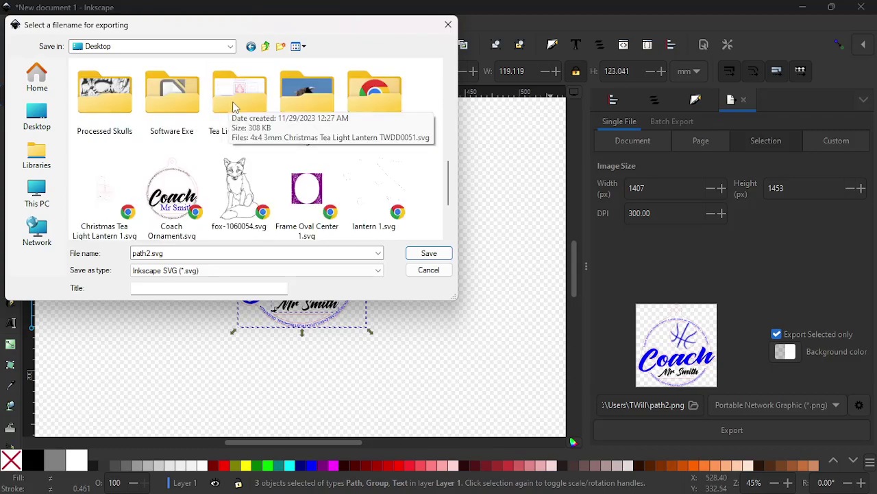
scroll(232, 147, "down", 2)
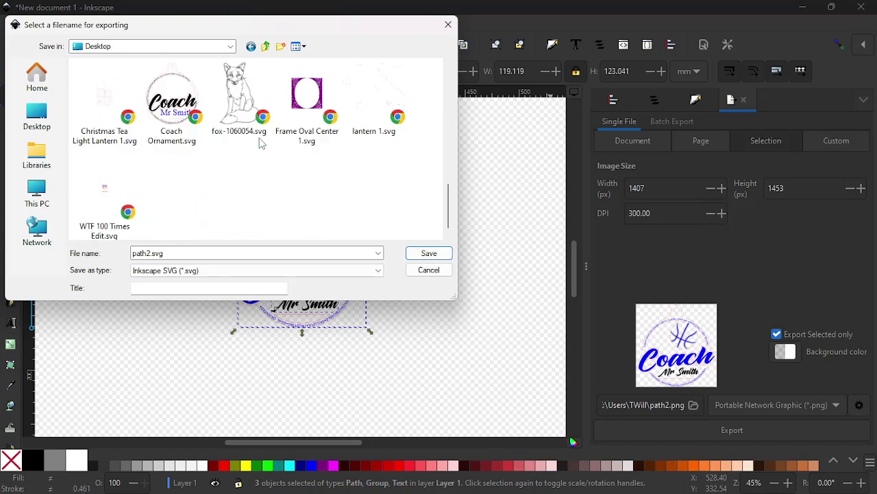
left_click(175, 108)
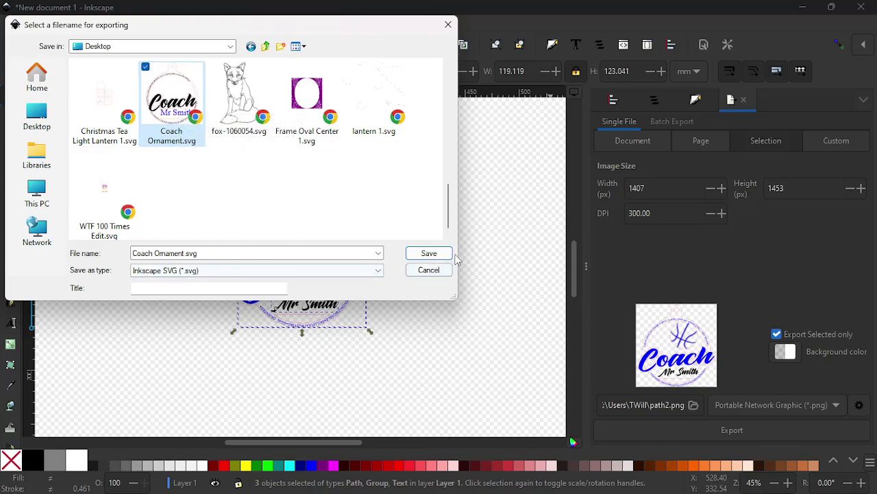
left_click(431, 254)
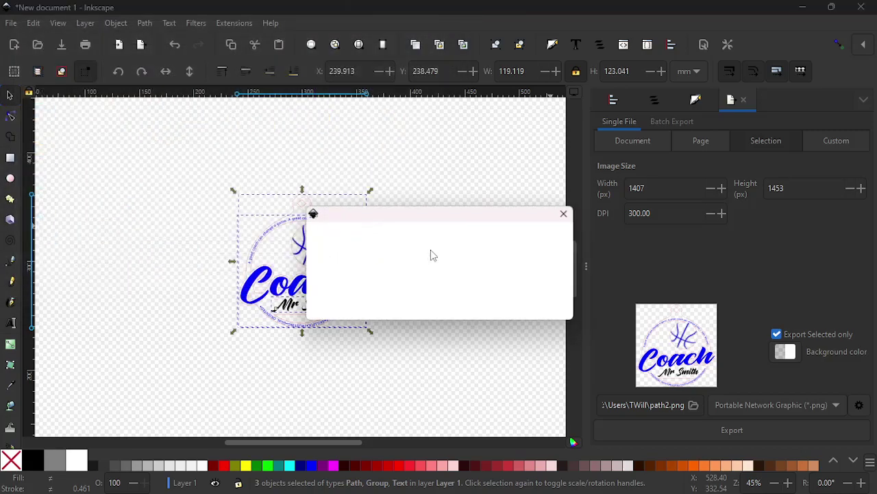
left_click(488, 307)
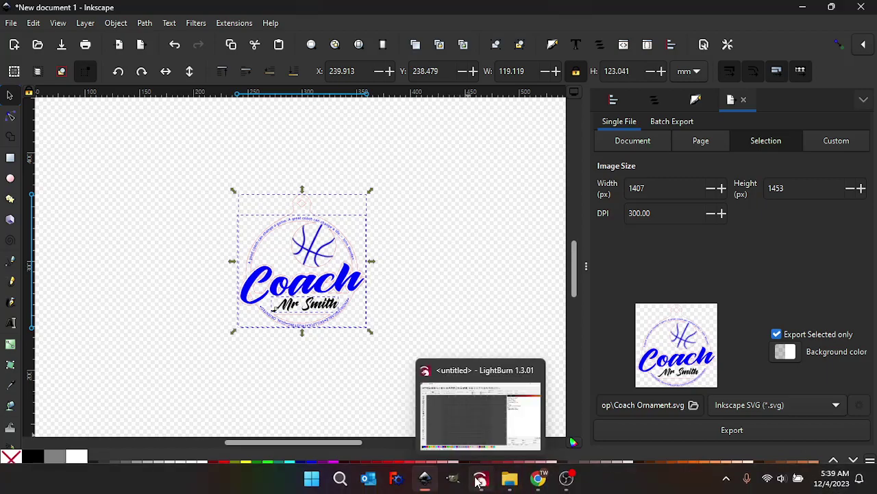
Switch to LightBurn and import Coach Ornament.svg from the Desktop folder onto the workspace, putting the file browser away.
left_click(479, 482)
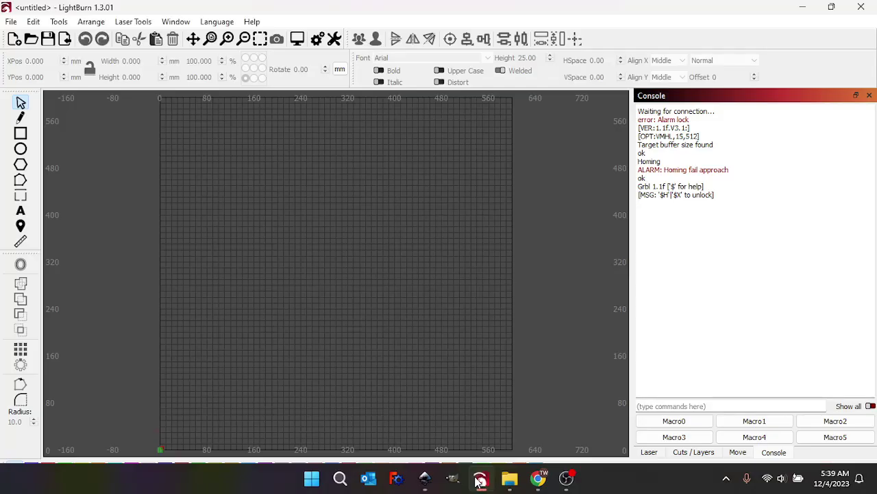
left_click(510, 478)
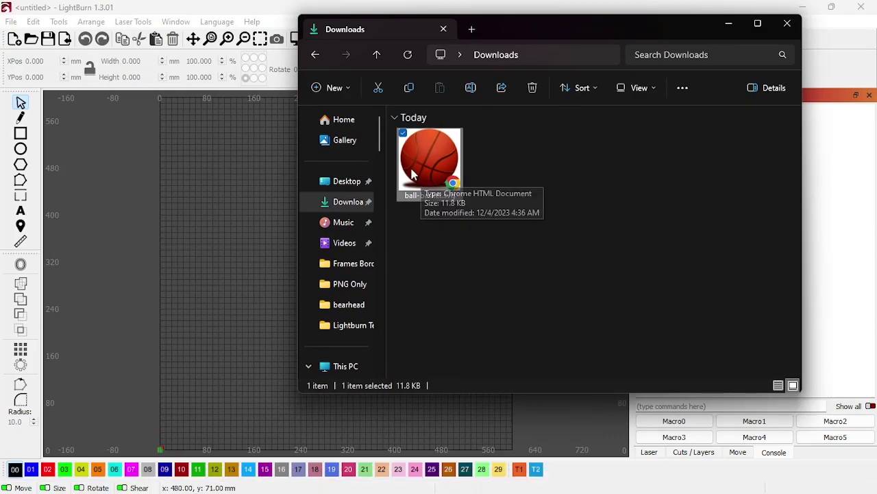
left_click(351, 192)
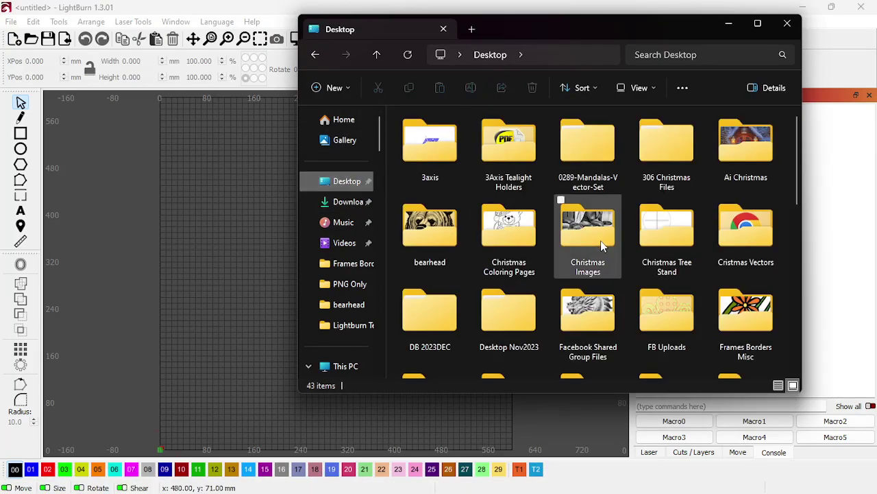
scroll(584, 237, "down", 5)
left_click_drag(509, 230, 249, 270)
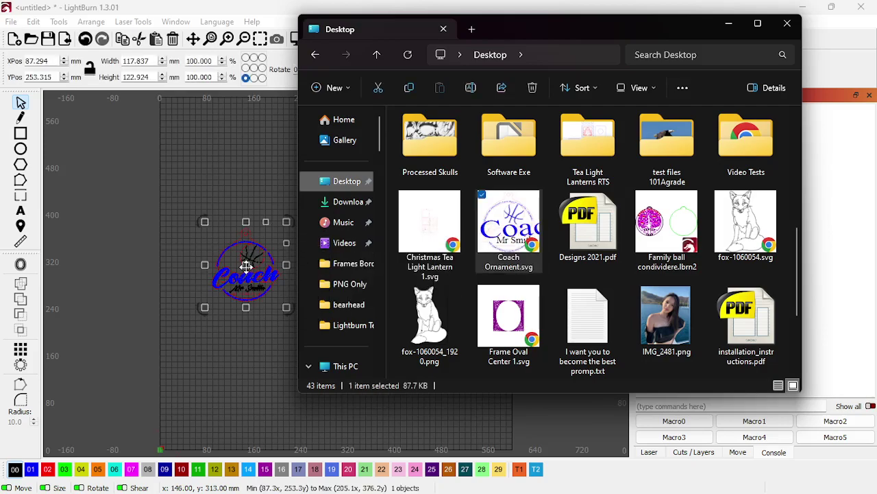
left_click(729, 23)
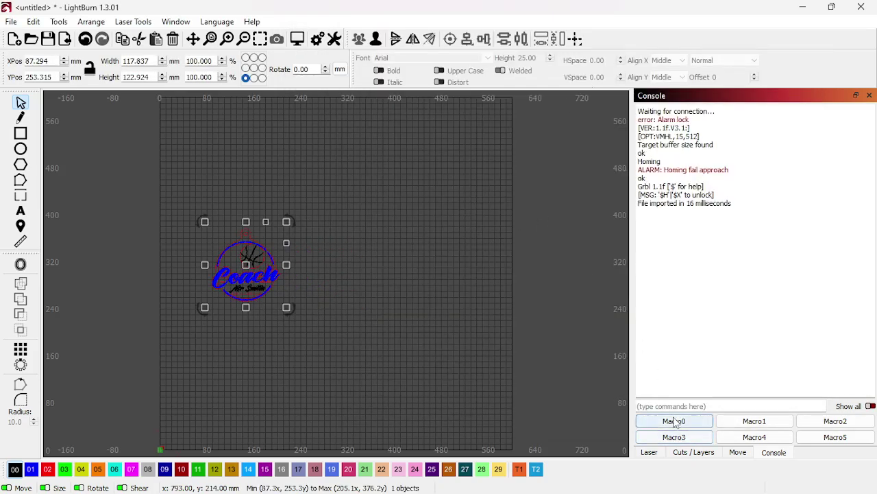
Display the cut settings of the imported ornament's color layers.
left_click(691, 453)
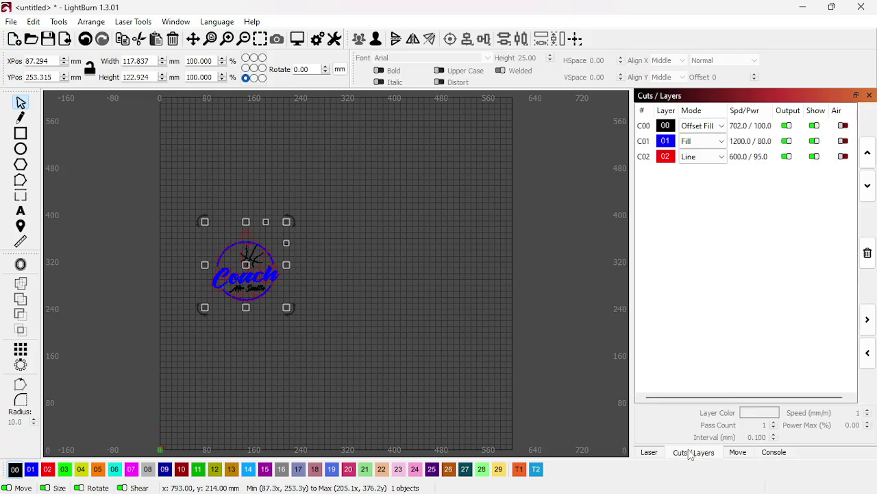
left_click(649, 453)
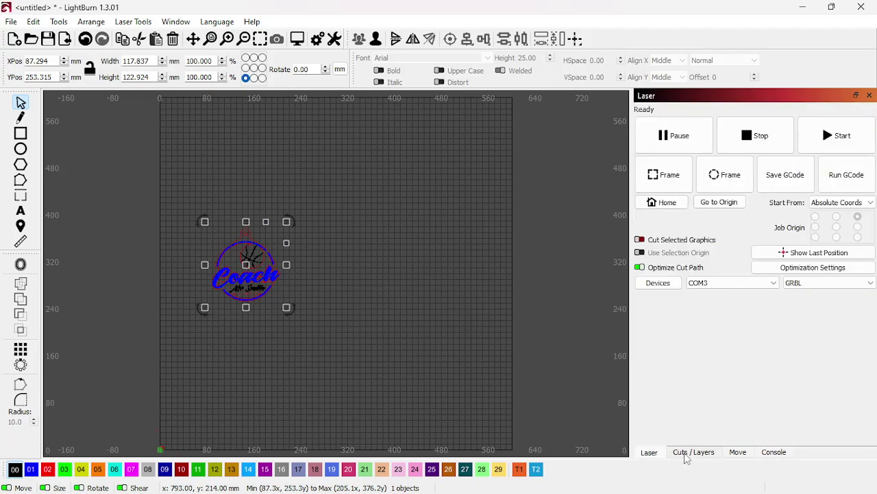
left_click(688, 453)
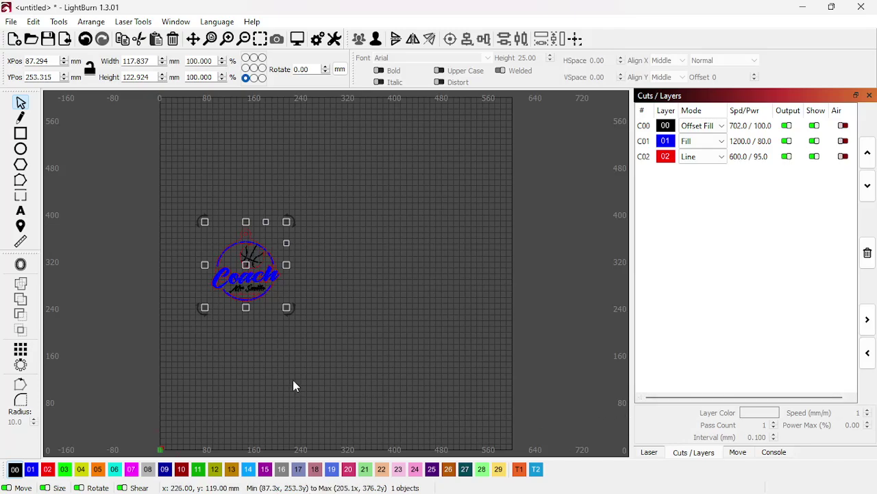
Dock the color palette vertically beside the drawing tools and return it to its horizontal place below the workspace.
scroll(259, 330, "up", 5)
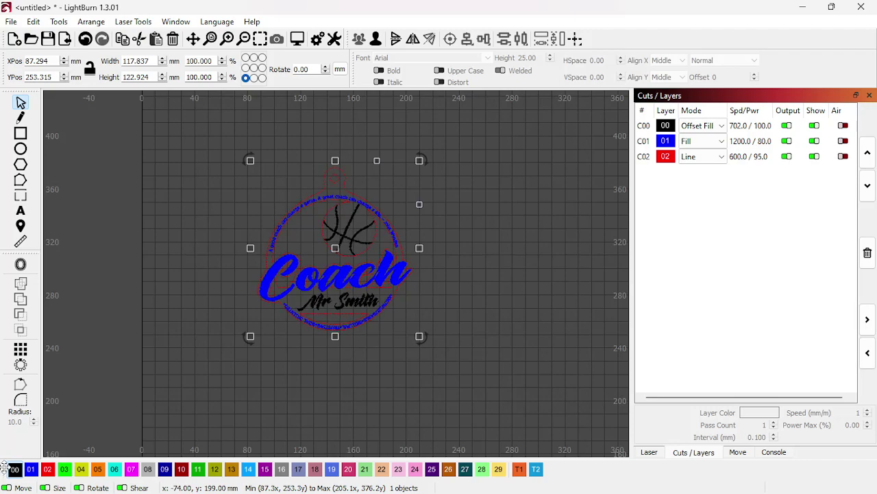
left_click_drag(5, 469, 51, 273)
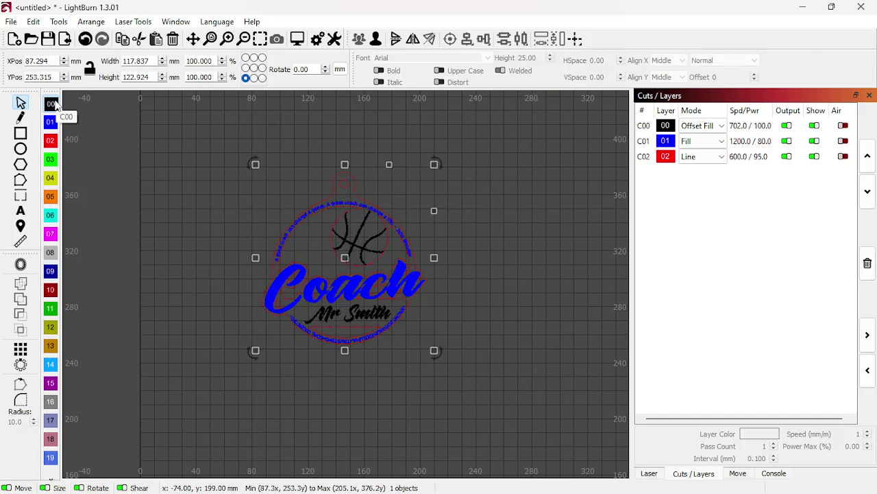
left_click_drag(50, 92, 46, 482)
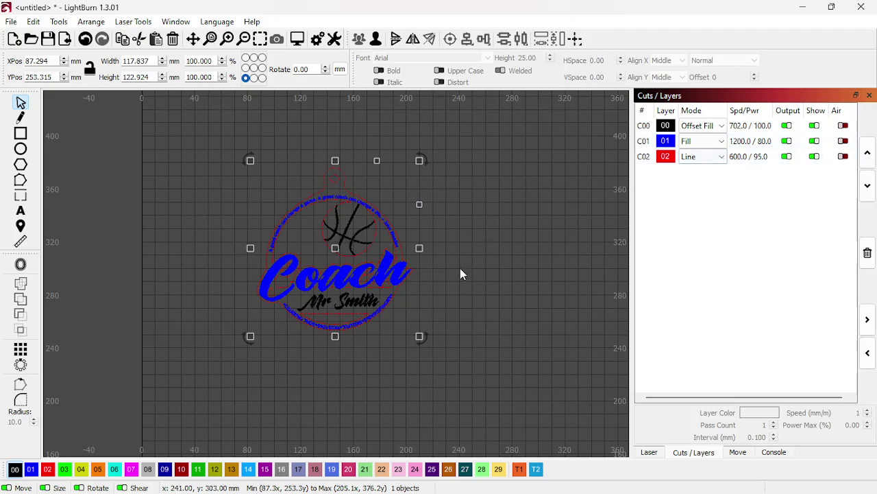
Deselect the ornament and change the mode of the black layer C00 to Fill.
left_click(478, 286)
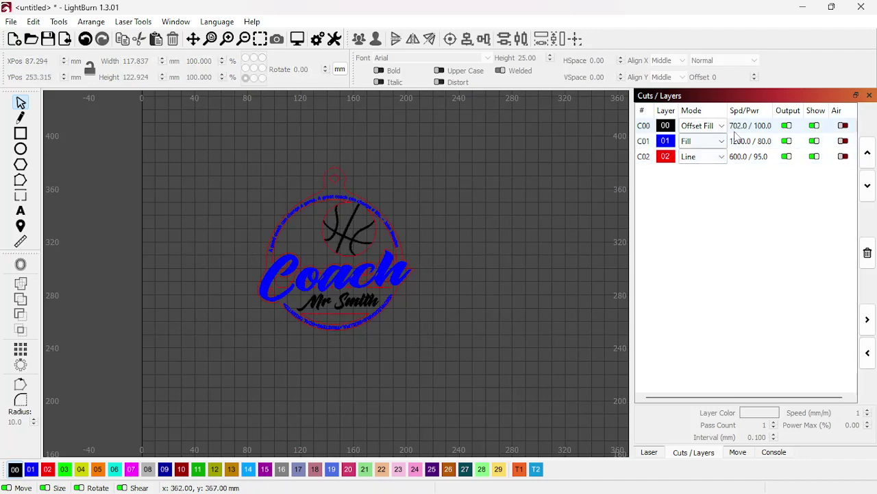
left_click(710, 126)
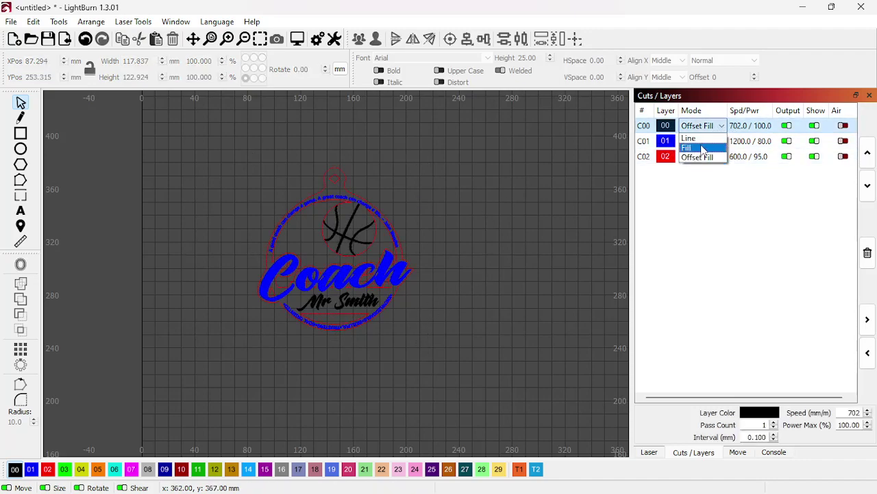
left_click(708, 142)
left_click(710, 143)
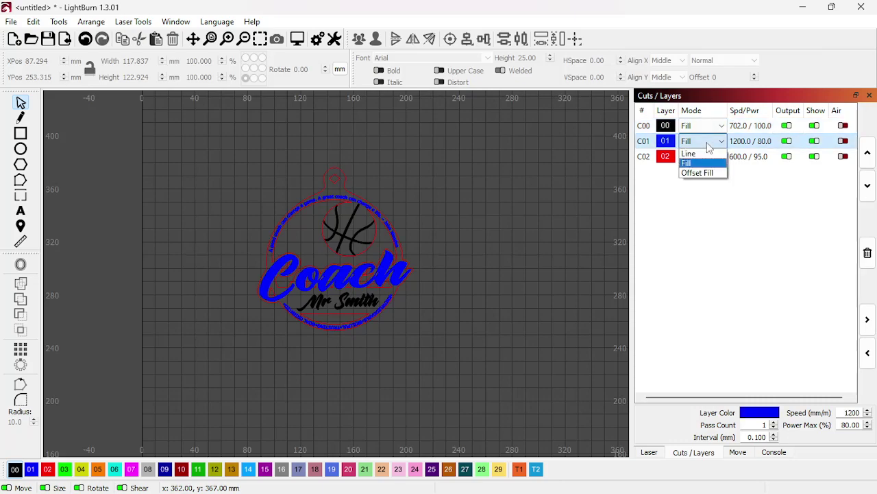
left_click(658, 207)
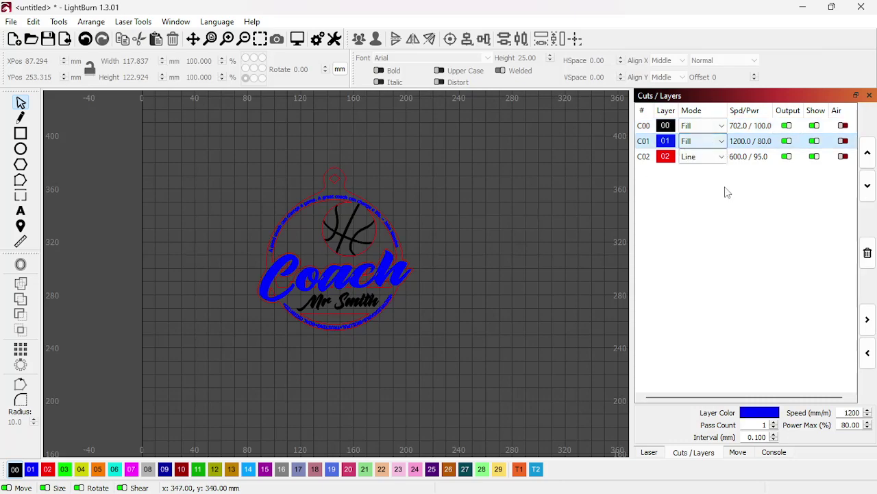
Set the black layer C00's speed to 3600 mm/min and its max power to 92.5%.
left_click(744, 130)
double_click(745, 131)
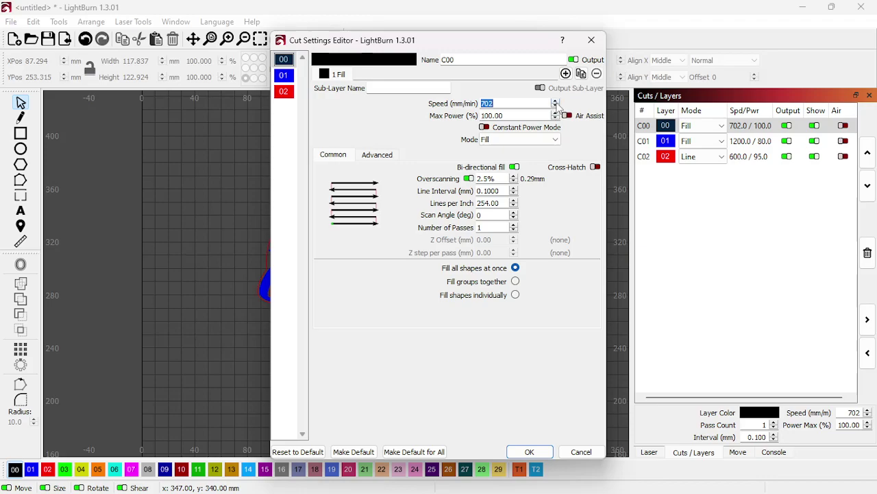
left_click(555, 102)
type("3600")
double_click(512, 115)
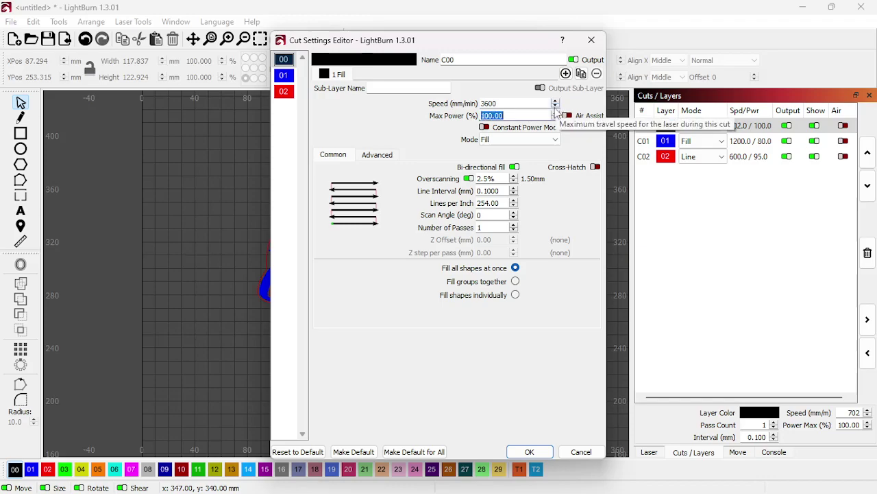
type("92.5")
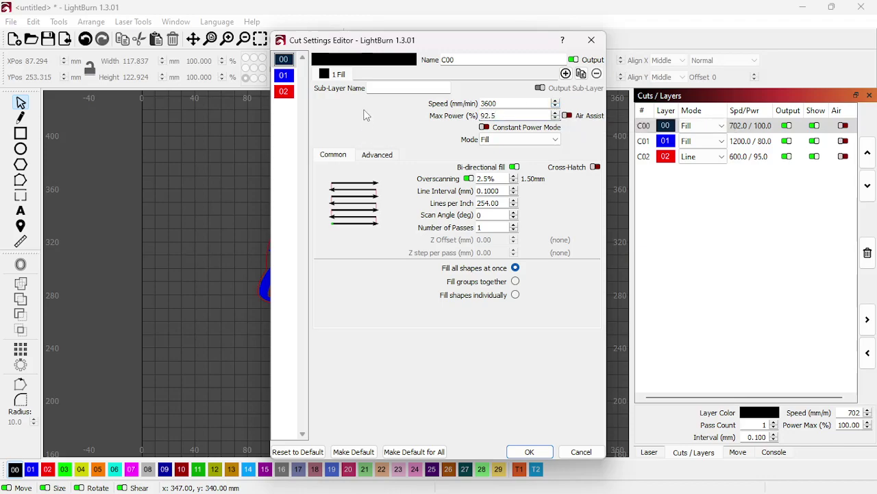
Set the speed of the blue layer C01 and the red layer C02 to 3600 mm/min and accept the cut settings.
left_click(284, 77)
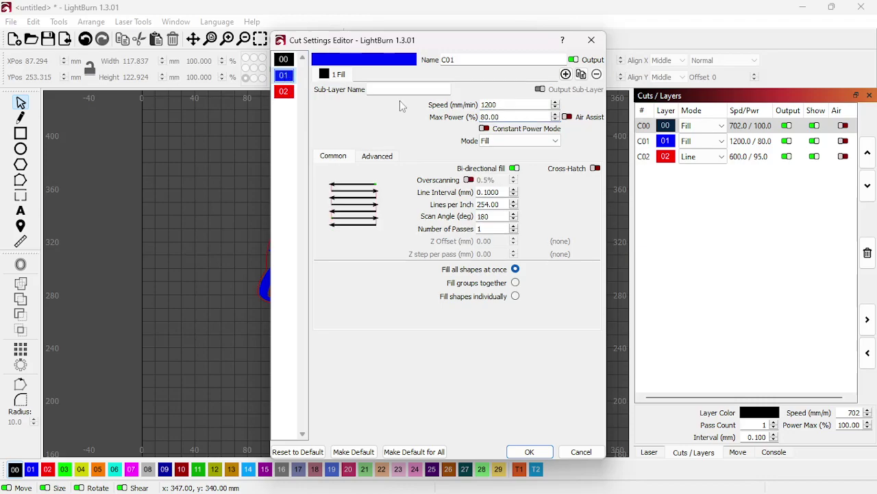
double_click(503, 101)
left_click(284, 91)
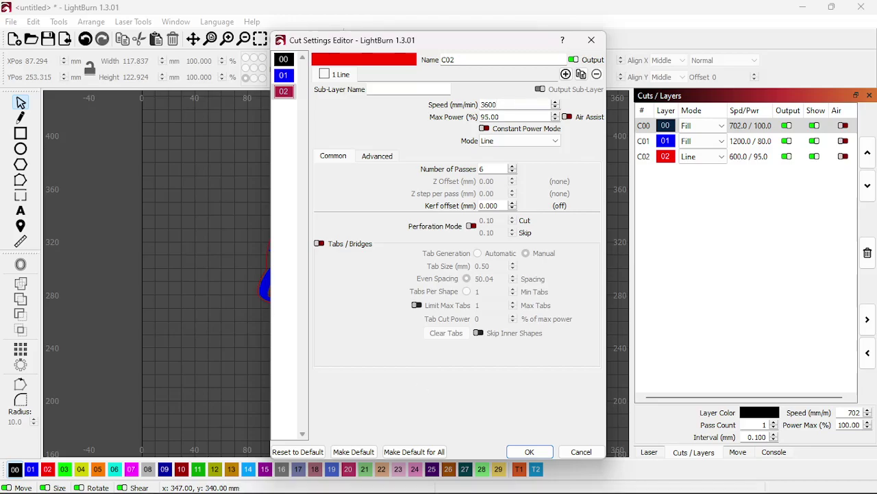
left_click(529, 451)
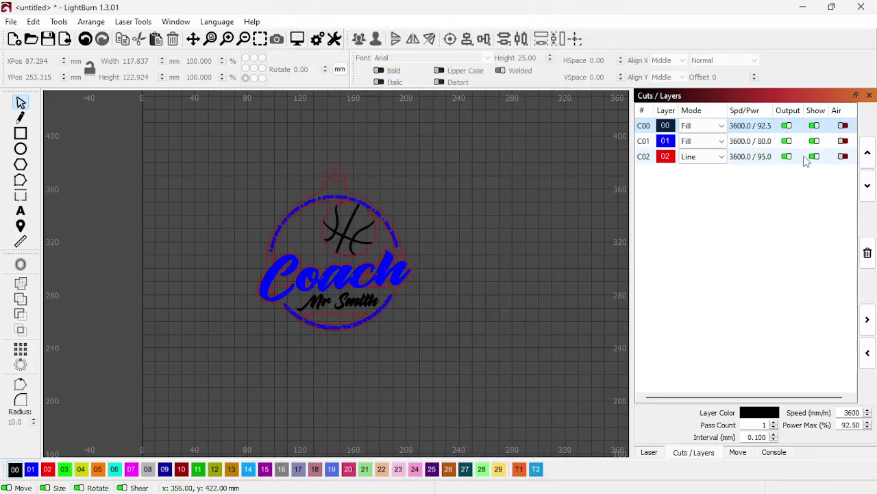
Select the whole ornament and position its lower-left corner at X 54.5 mm and Y 28 mm on the work area.
left_click_drag(241, 146, 421, 358)
scroll(352, 349, "down", 1)
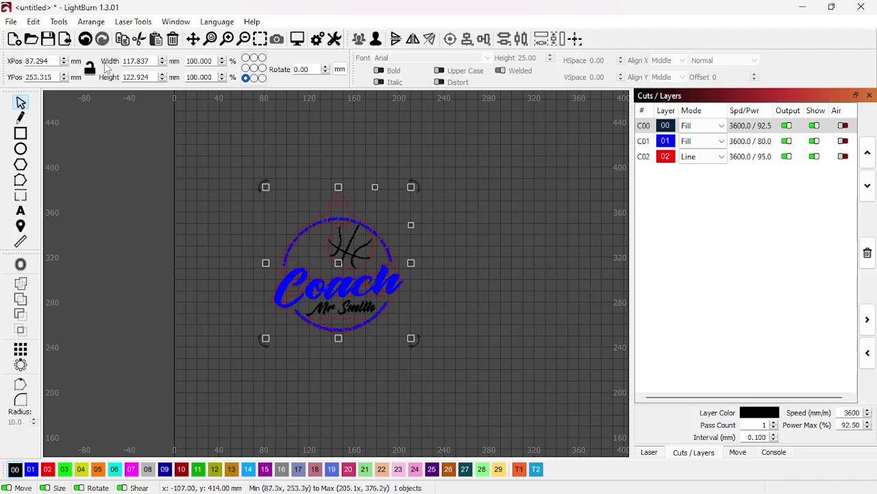
double_click(55, 60)
type("54.5")
key("Tab")
type("28")
key("Tab")
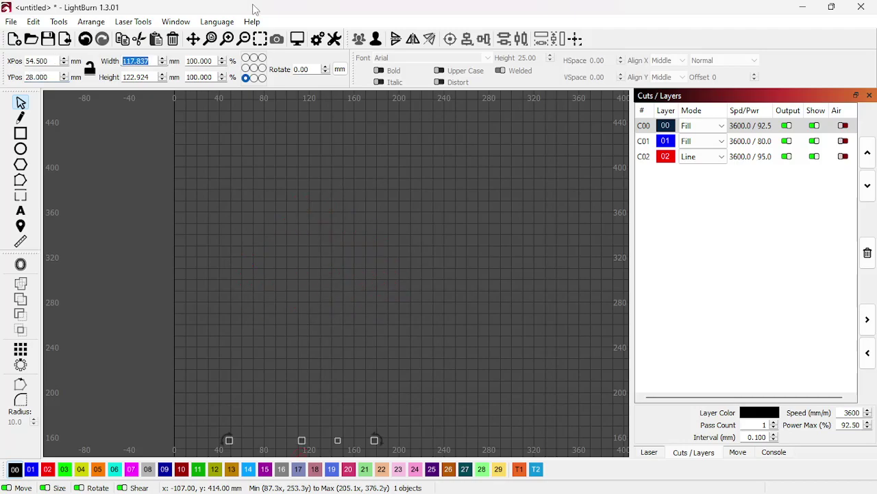
Examine the repositioned ornament on the work area and open the preview of its laser job.
scroll(285, 92, "down", 1)
scroll(320, 235, "down", 1)
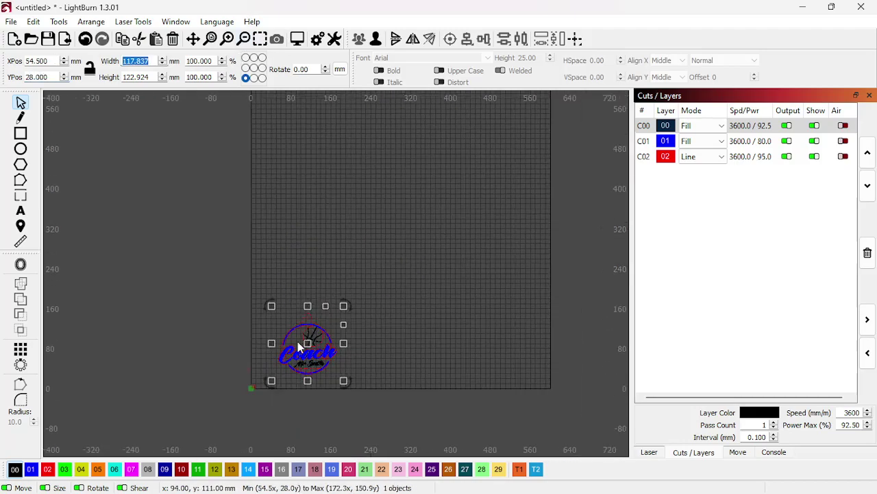
scroll(292, 390, "up", 1)
scroll(290, 388, "up", 2)
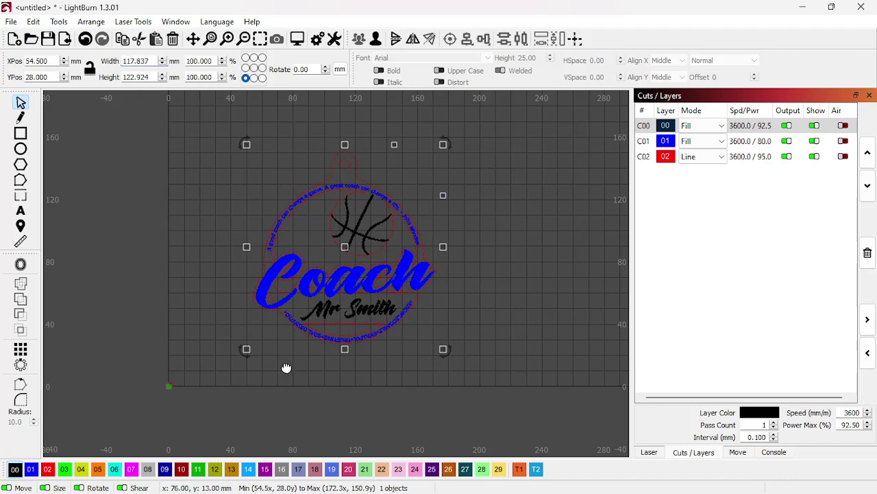
scroll(286, 369, "up", 1)
scroll(243, 378, "up", 1)
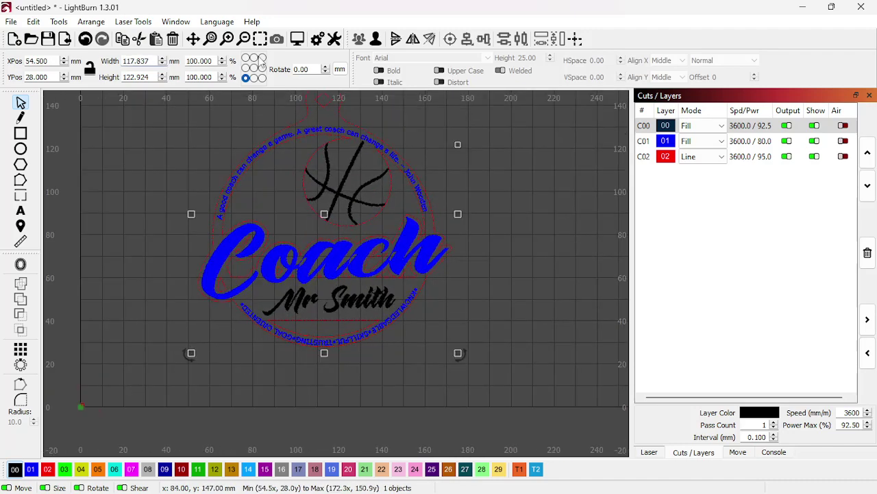
left_click(297, 39)
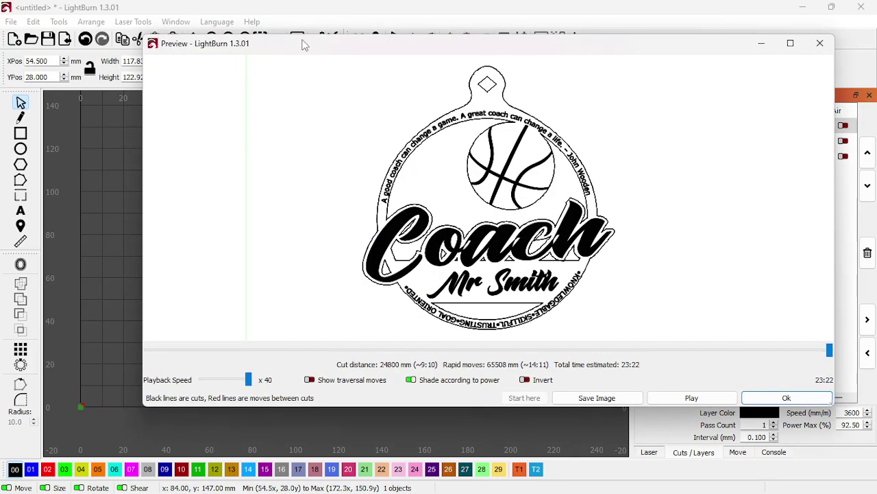
Play the simulated laser run of the ornament in the preview and close the preview.
left_click(691, 397)
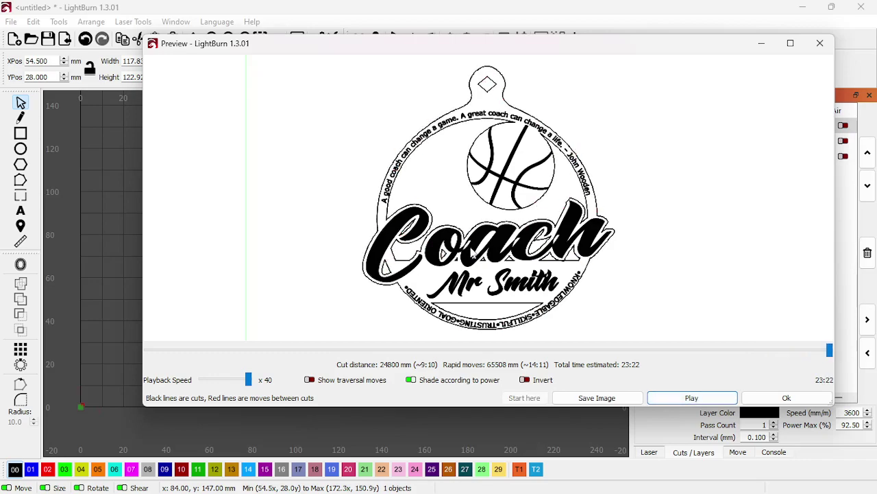
left_click(787, 398)
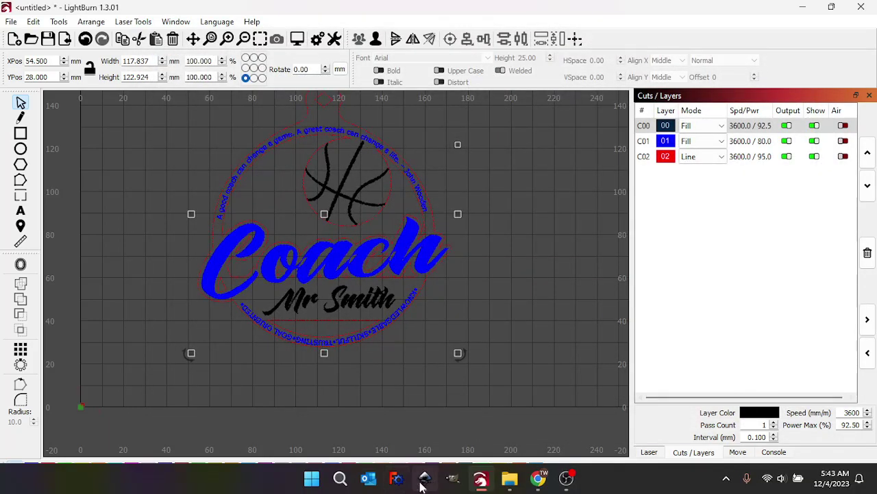
Switch to Inkscape and ungroup the blue group containing the basketball lines, curved texts and Coach lettering.
left_click(425, 484)
left_click(259, 382)
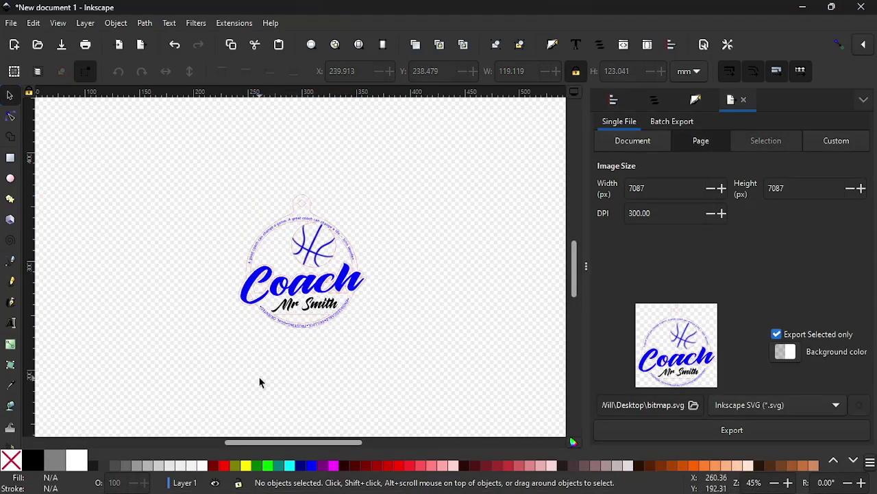
left_click(250, 290)
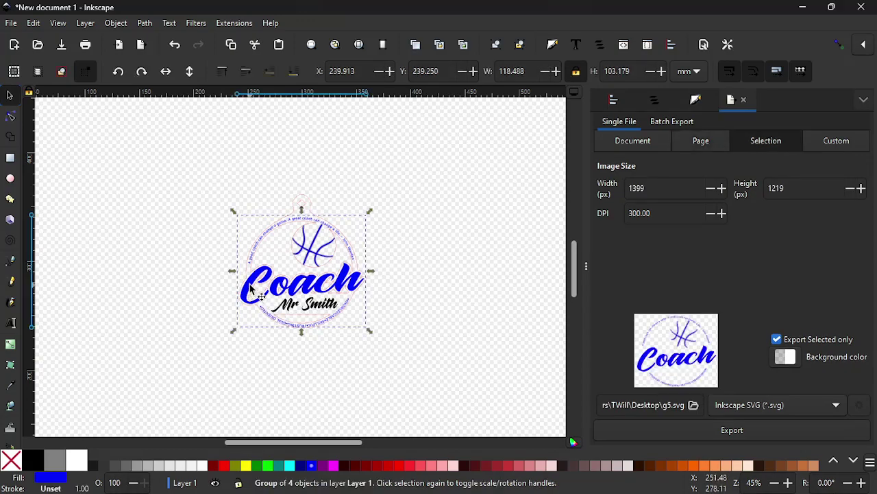
left_click(520, 44)
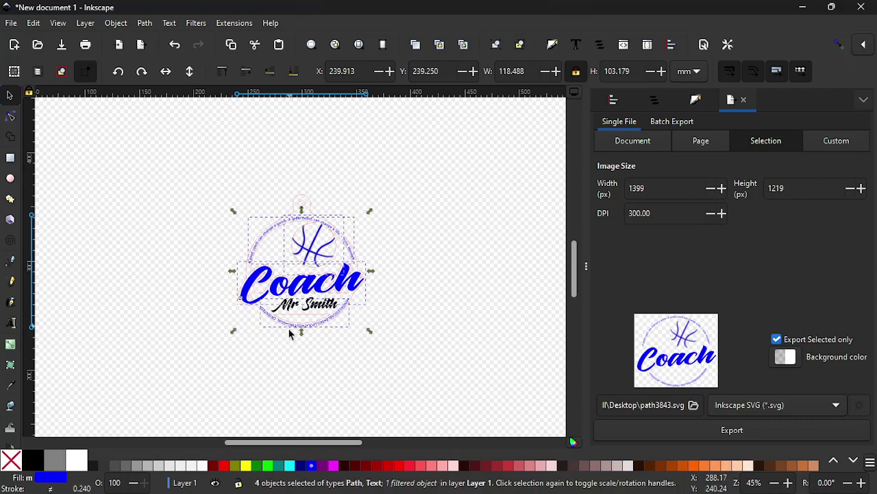
Convert the large Coach text object to a path.
scroll(274, 350, "up", 4)
scroll(218, 358, "down", 4)
scroll(239, 350, "up", 4)
key("3")
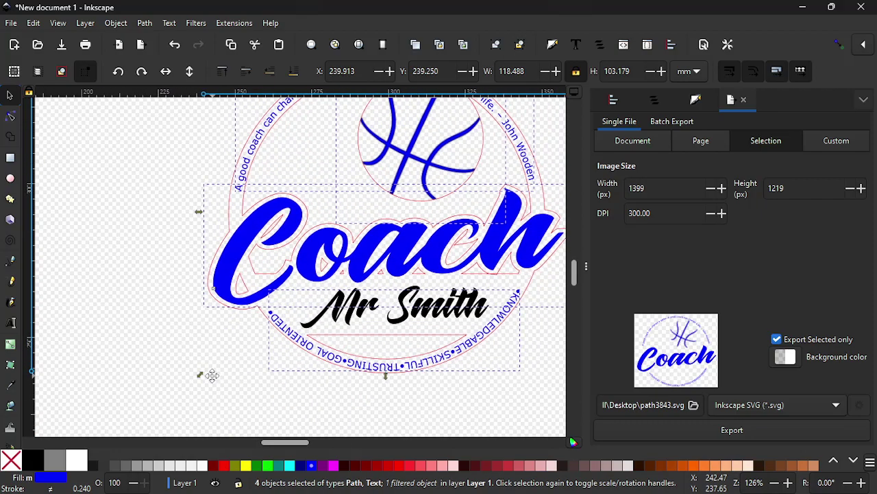
left_click(162, 345)
left_click(231, 267)
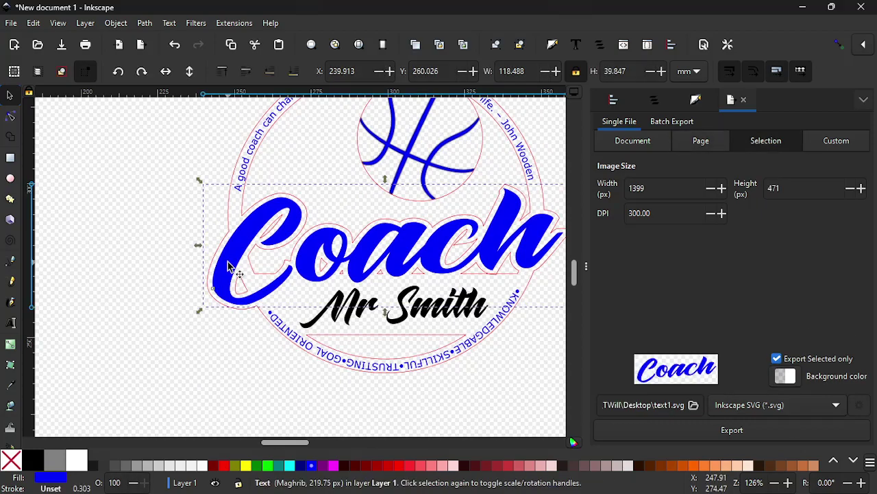
left_click(145, 24)
left_click(159, 38)
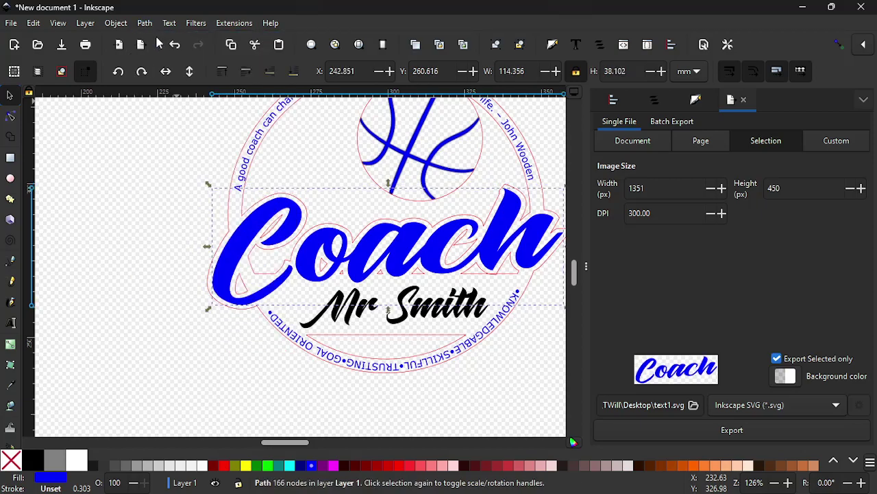
Try breaking the Coach path apart and deleting pieces of the letter o, and undo these changes.
left_click(145, 23)
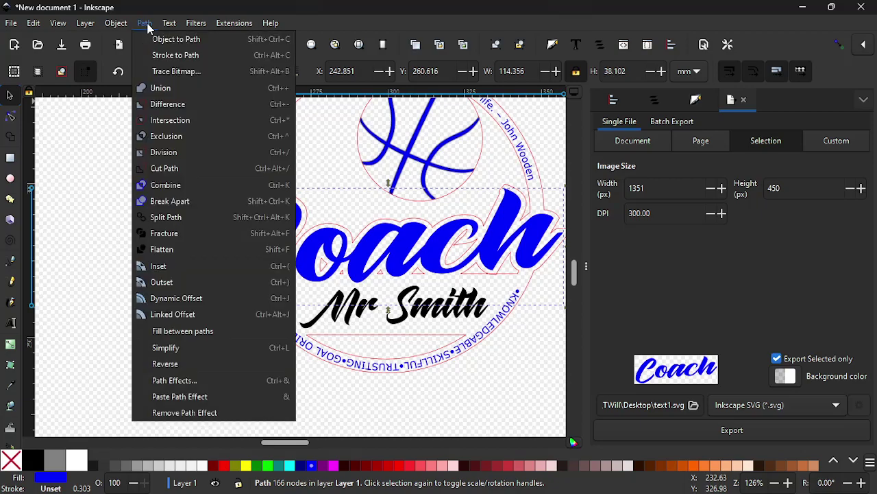
left_click(168, 201)
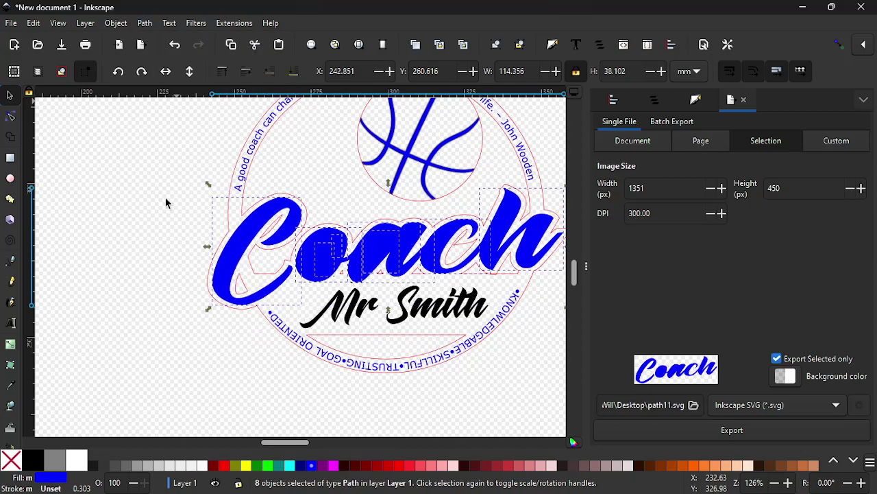
left_click(182, 364)
left_click(325, 260)
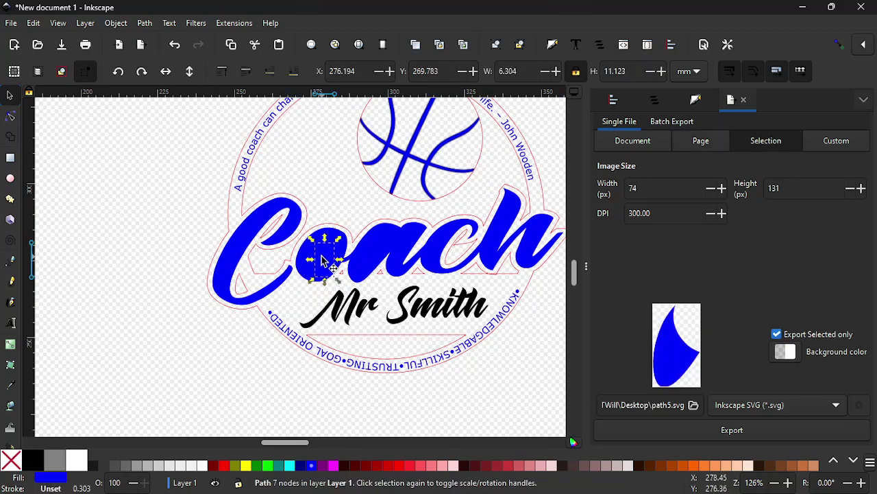
key("Delete")
left_click(325, 260)
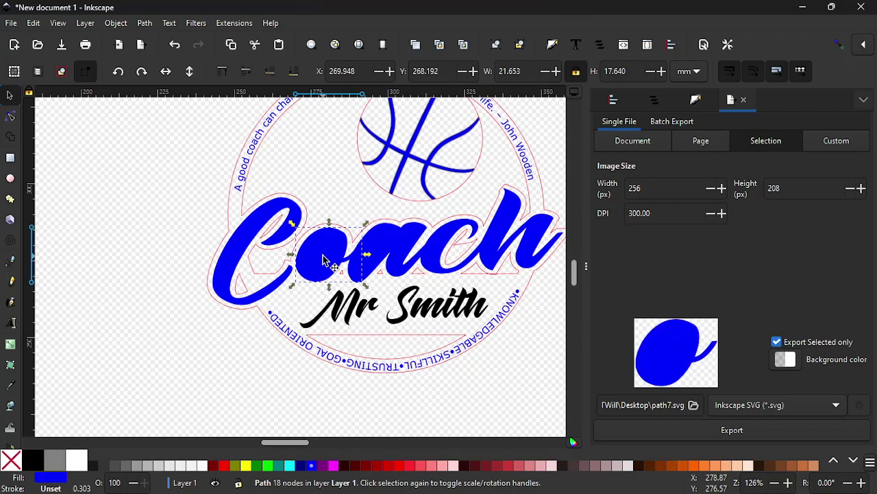
key("Delete")
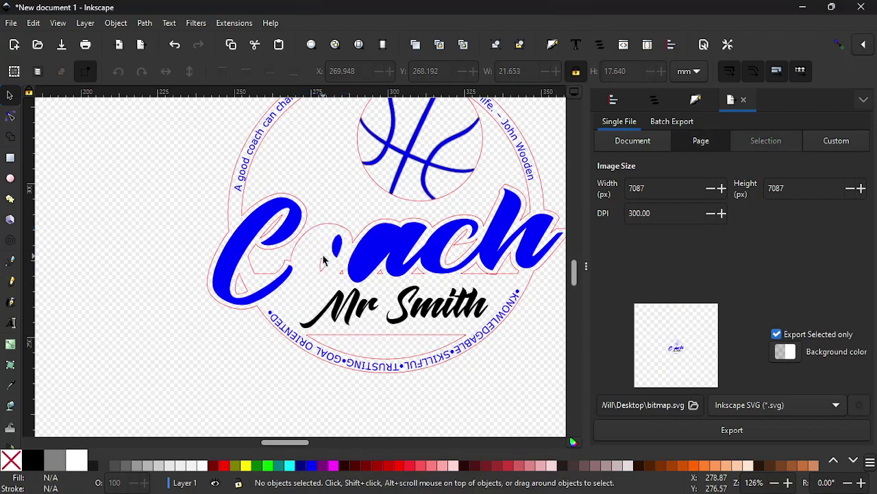
key("ctrl+z")
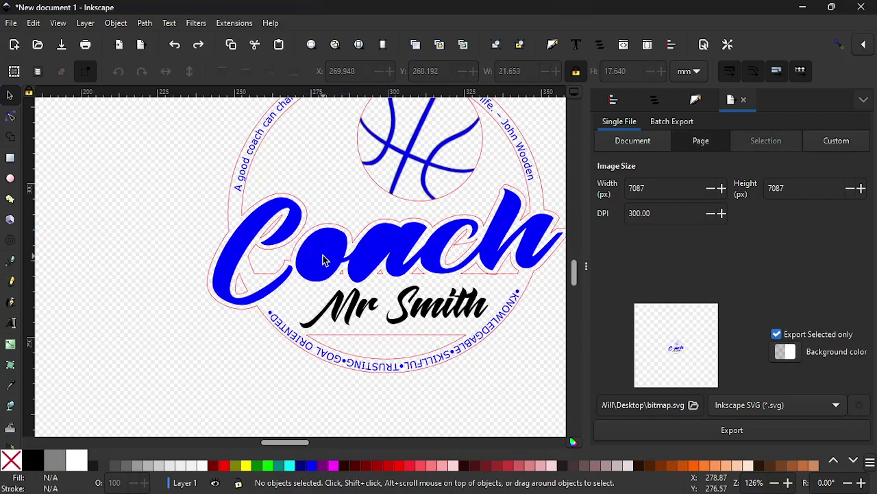
key("ctrl+z")
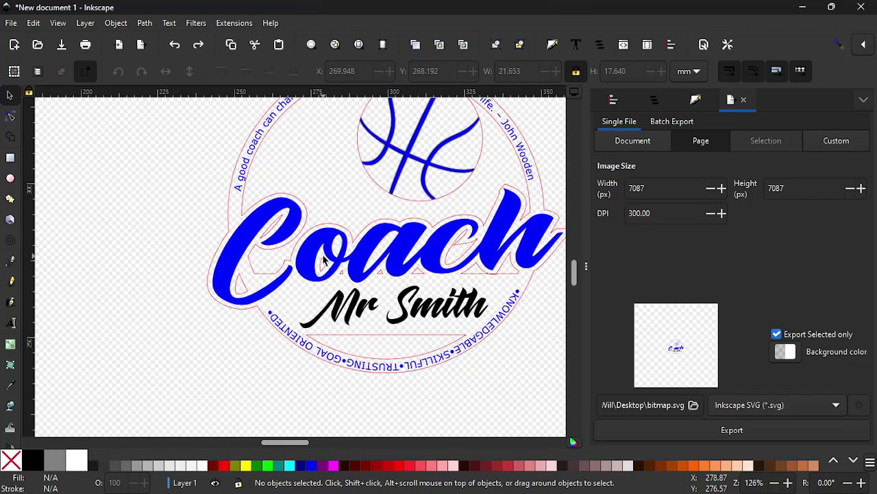
Export the whole ornament selection as Coach Ornament.svg in Inkscape SVG format, replacing the existing file.
left_click(222, 272)
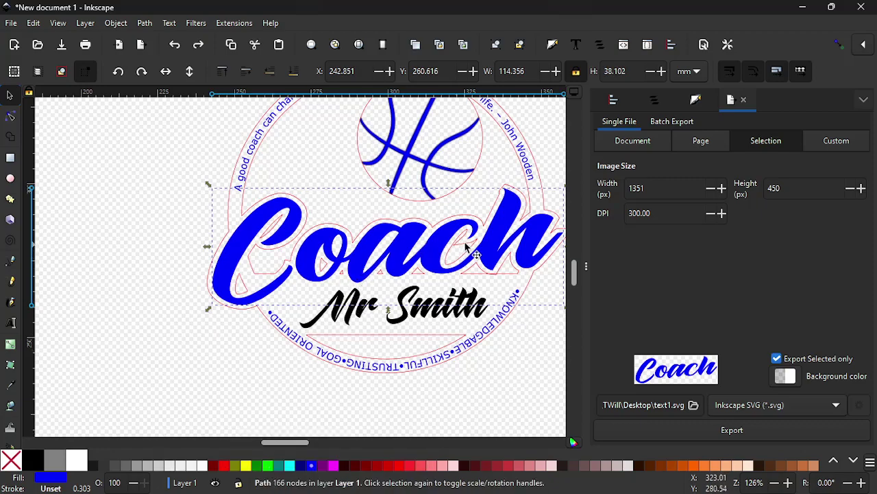
scroll(430, 248, "down", 3)
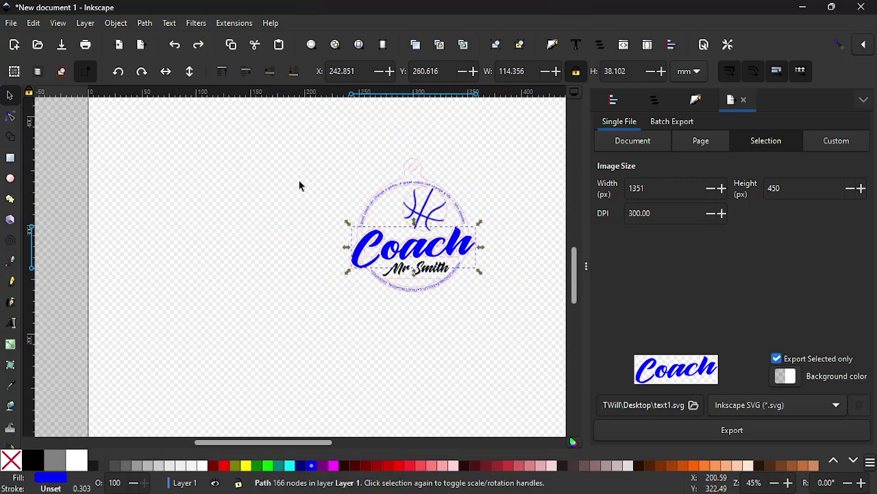
left_click_drag(295, 145, 524, 339)
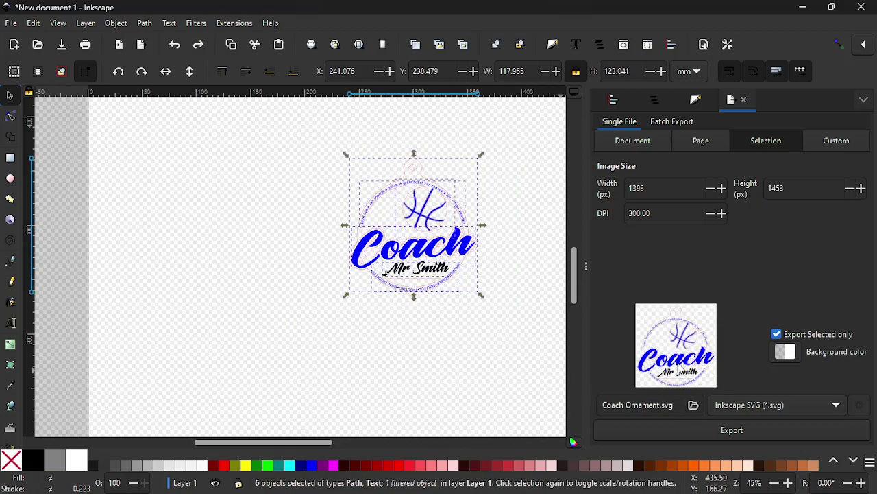
left_click(706, 435)
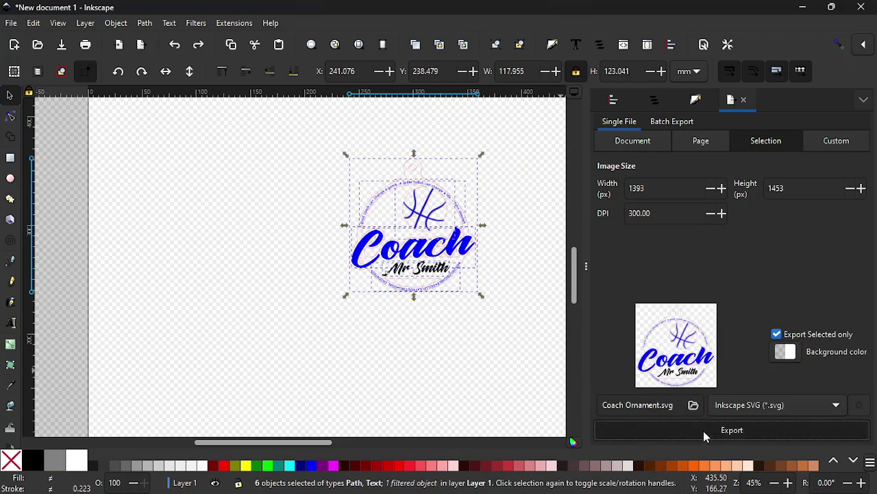
left_click(480, 302)
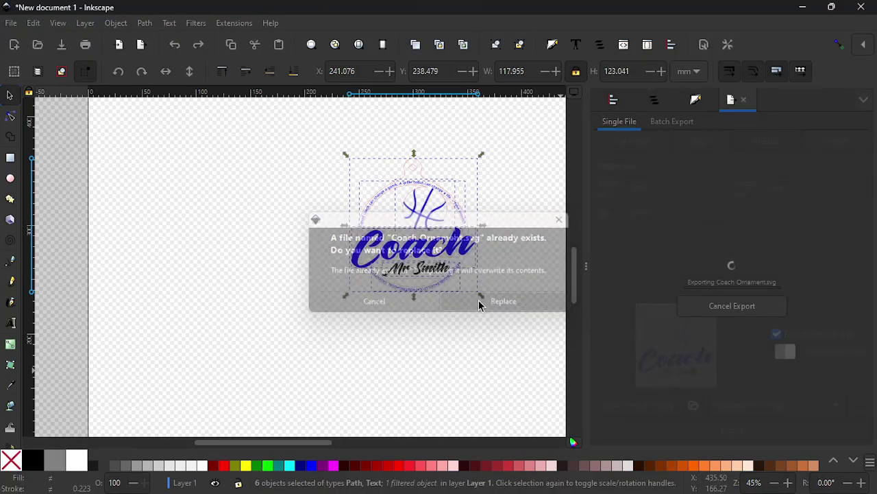
Switch to LightBurn and delete the old Coach ornament design from the workspace.
mouse_move(425, 483)
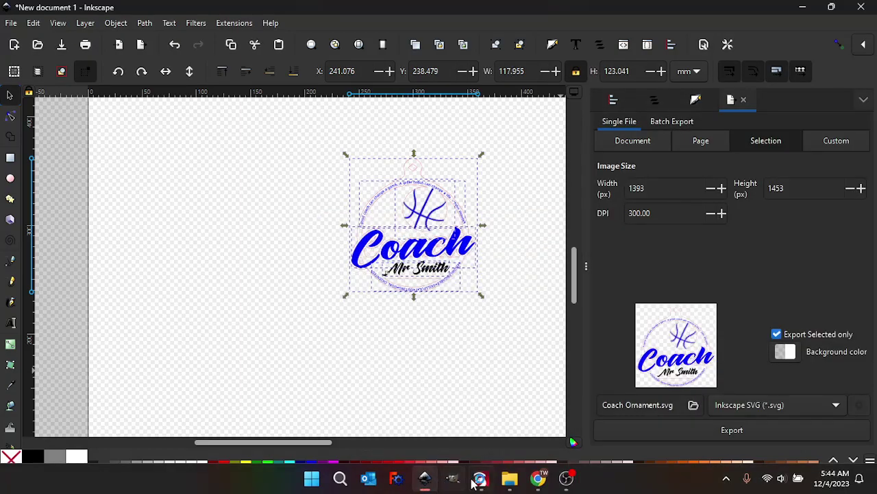
left_click(481, 482)
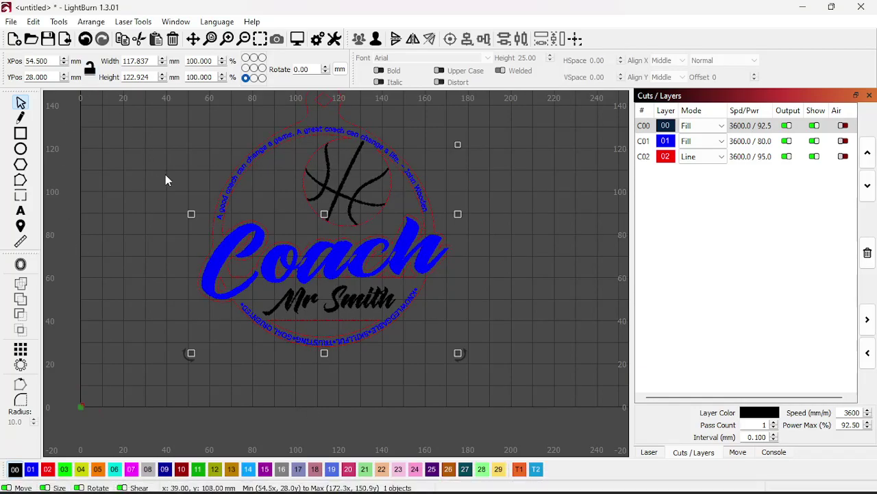
scroll(168, 179, "up", 3)
scroll(168, 179, "down", 4)
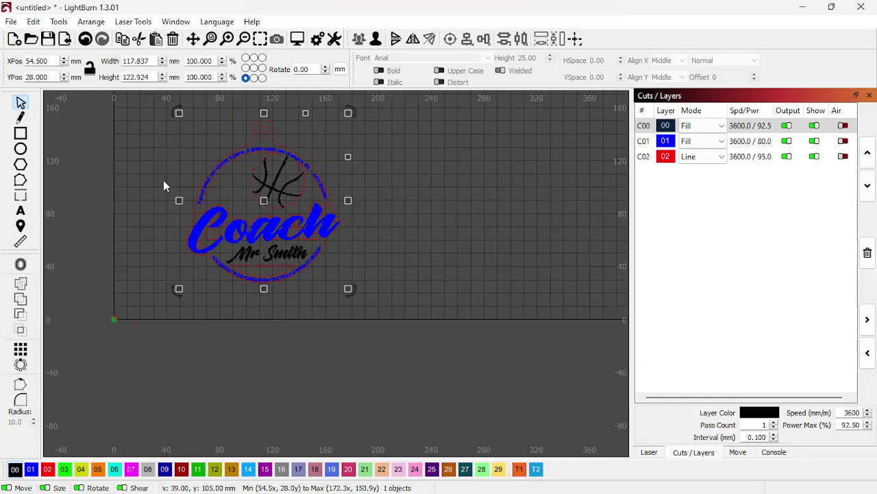
left_click(137, 116)
left_click(270, 196)
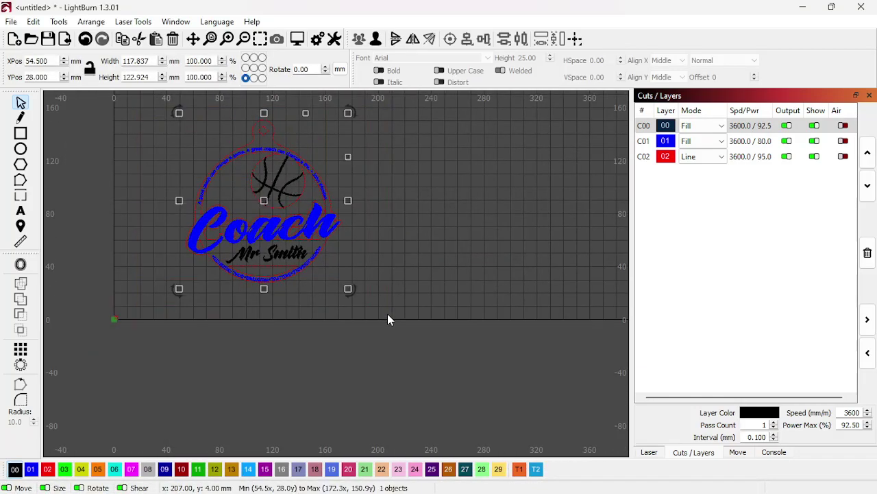
key("Delete")
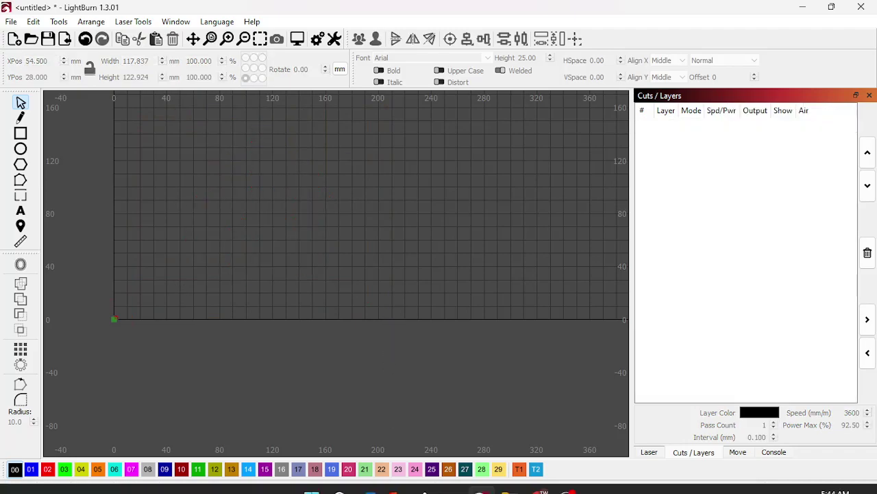
Import the re-exported Coach Ornament.svg from the Desktop folder into the LightBurn workspace.
left_click(509, 478)
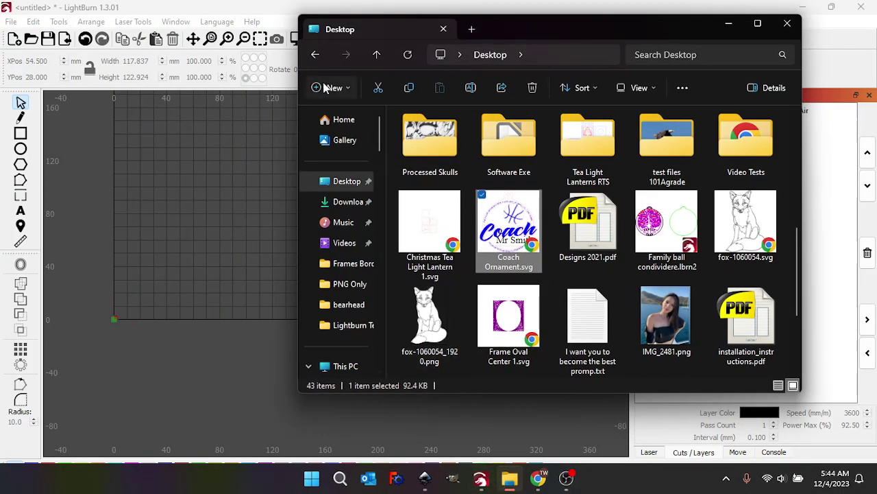
left_click(408, 55)
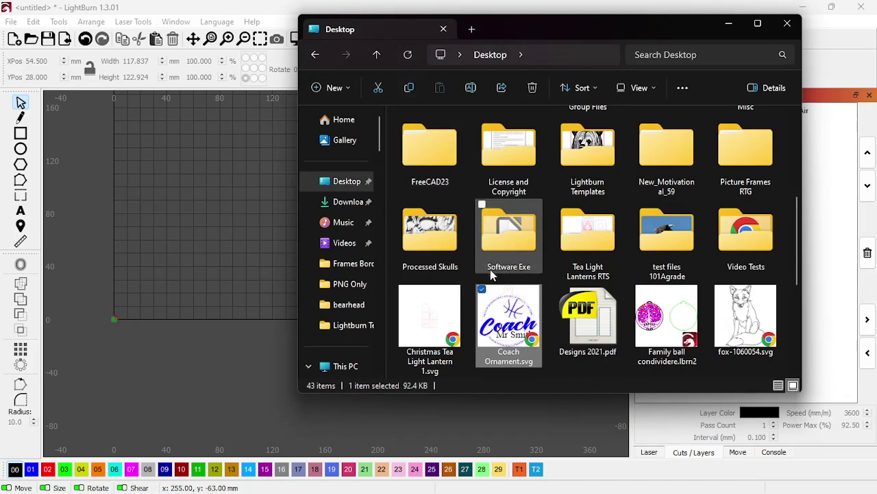
left_click_drag(516, 324, 245, 256)
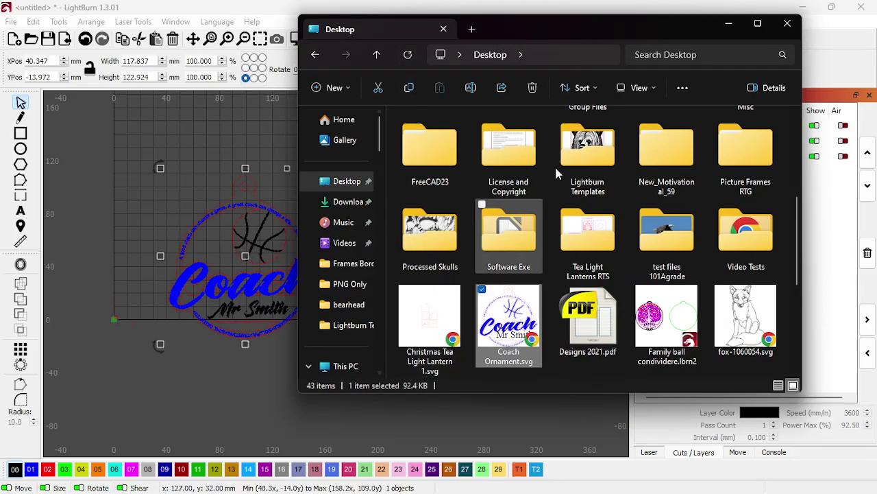
left_click(727, 23)
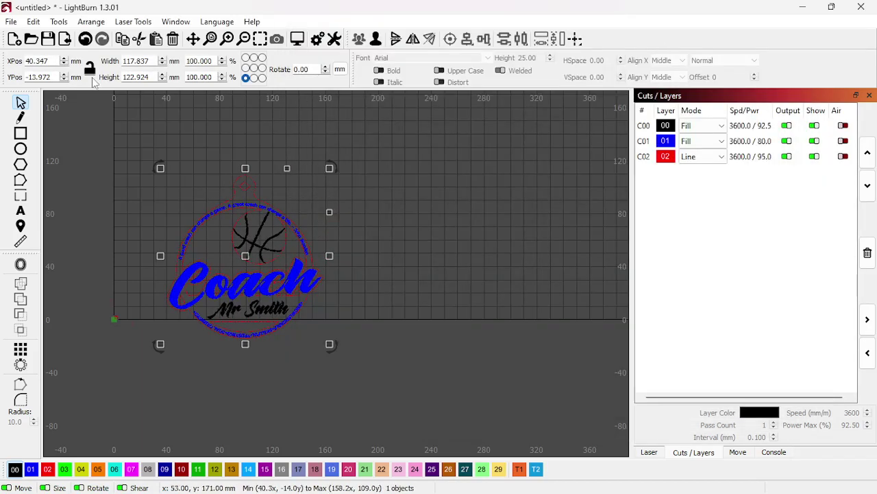
Position the imported ornament at X 54.5 mm and Y 28 mm.
double_click(49, 63)
type("54.5")
key("Tab")
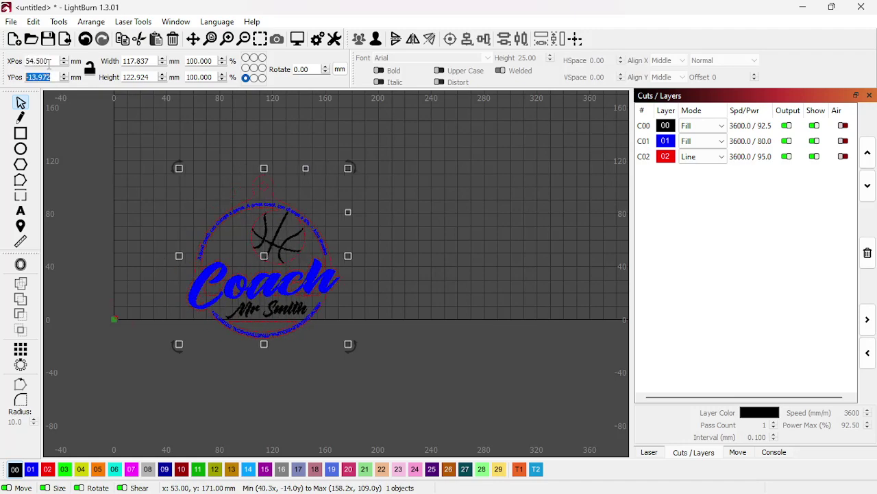
type("28")
key("Tab")
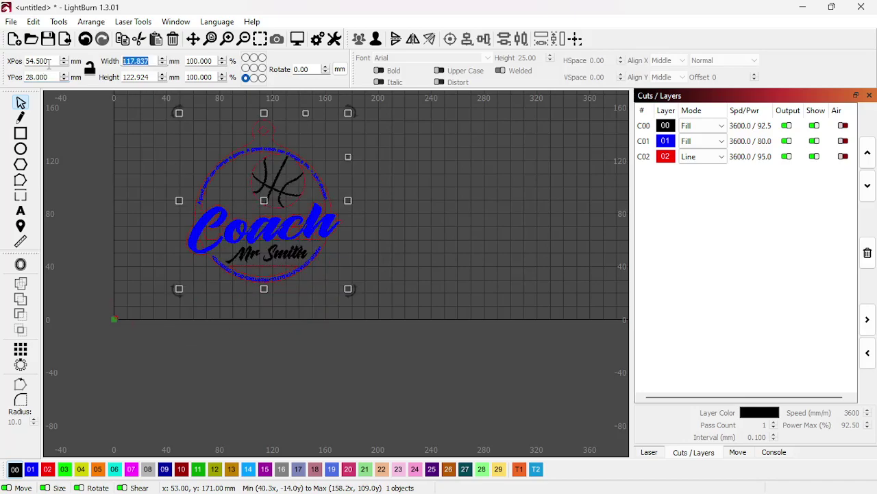
Open the cut preview and examine the Coach lettering and outlines up close and as a whole.
left_click(298, 39)
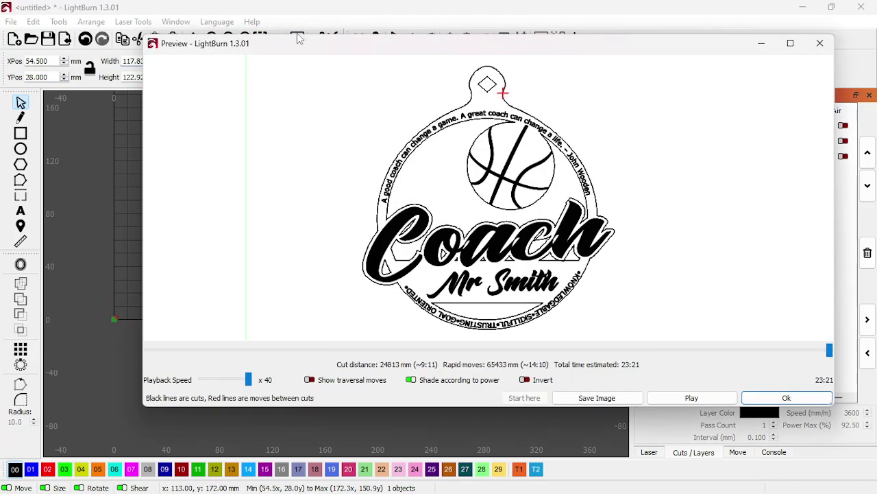
scroll(495, 262, "up", 8)
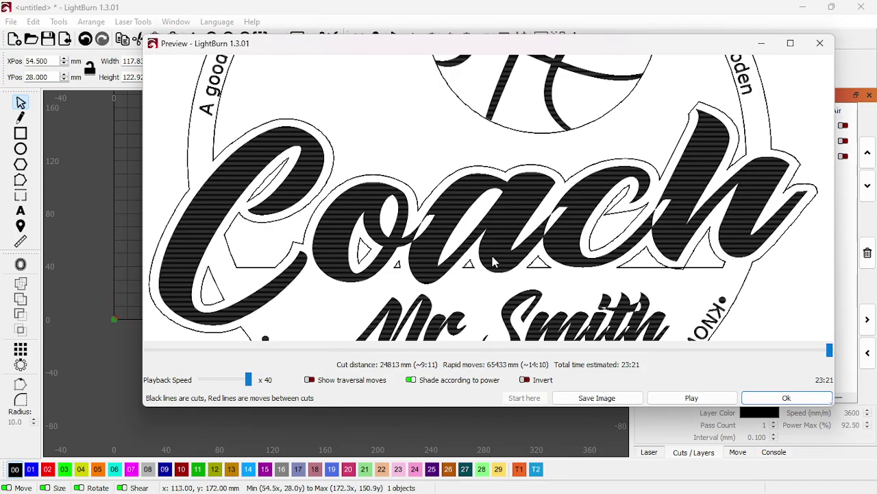
scroll(495, 263, "down", 6)
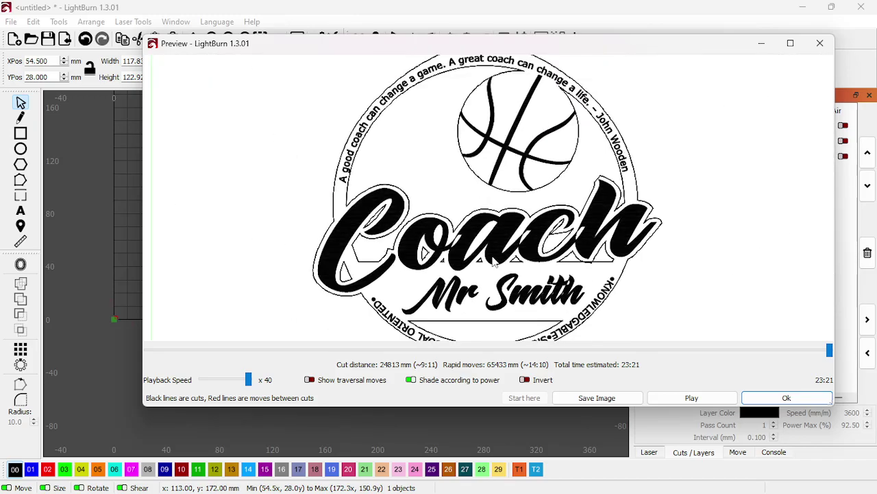
scroll(468, 265, "down", 2)
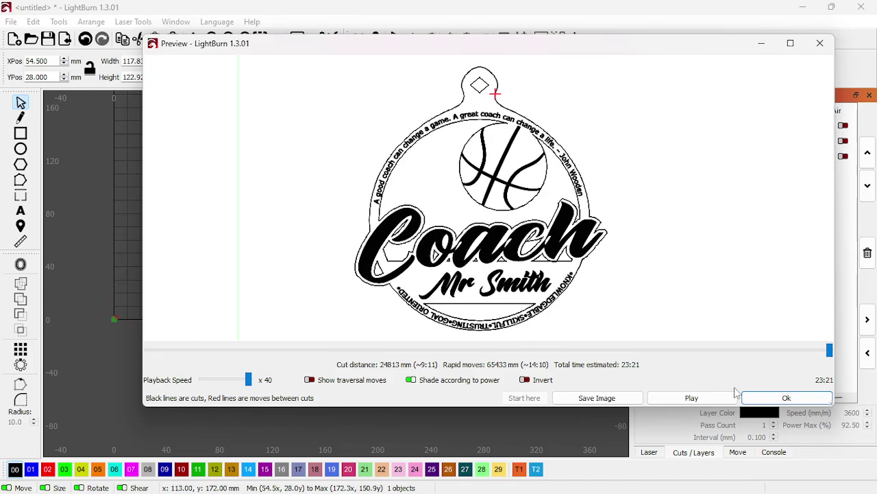
Close the cut preview and ungroup the imported ornament so its parts can be selected separately.
left_click(783, 397)
scroll(245, 245, "up", 5)
scroll(246, 245, "up", 1)
scroll(246, 245, "down", 1)
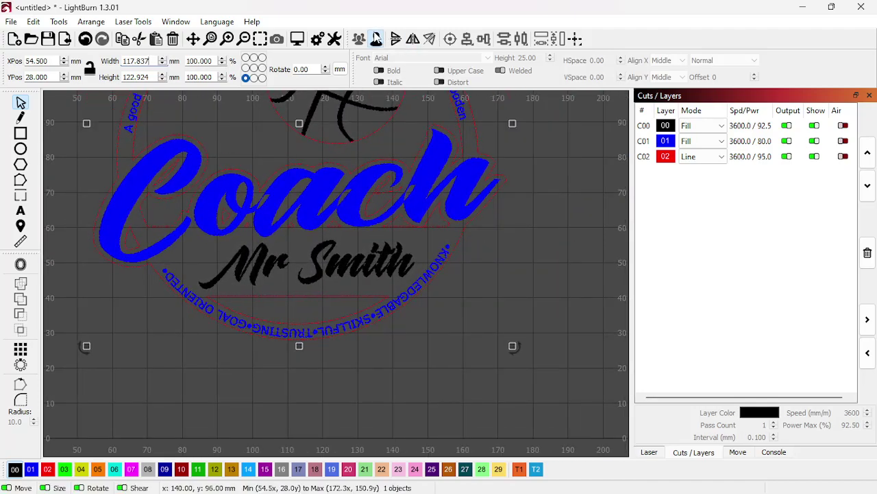
left_click(245, 370)
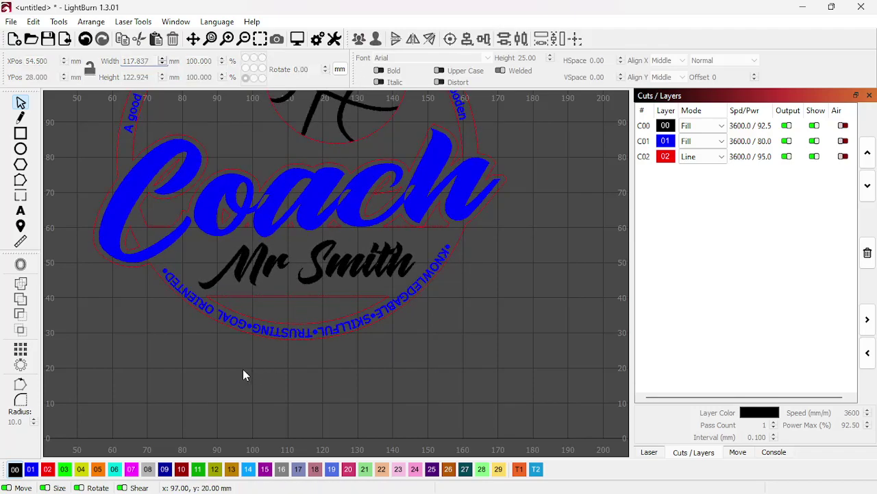
Merge the o, a and c of the Coach lettering one after another with Boolean Union.
left_click(211, 192)
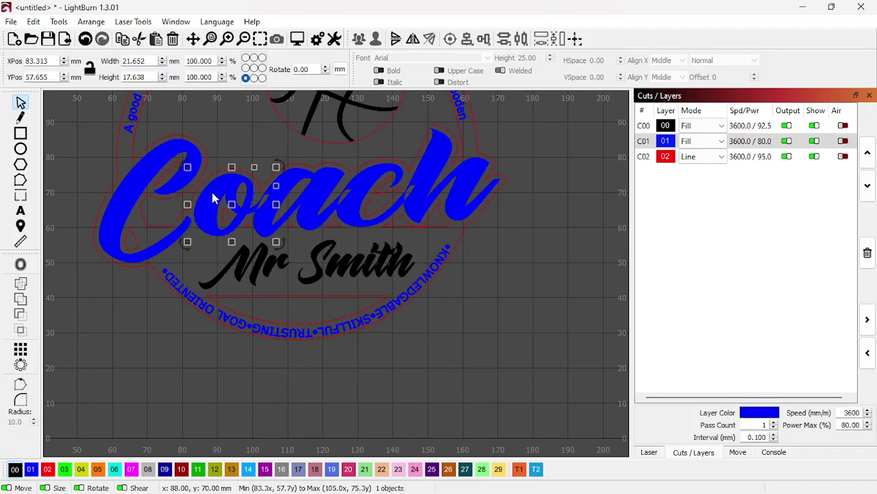
left_click(298, 184, "shift")
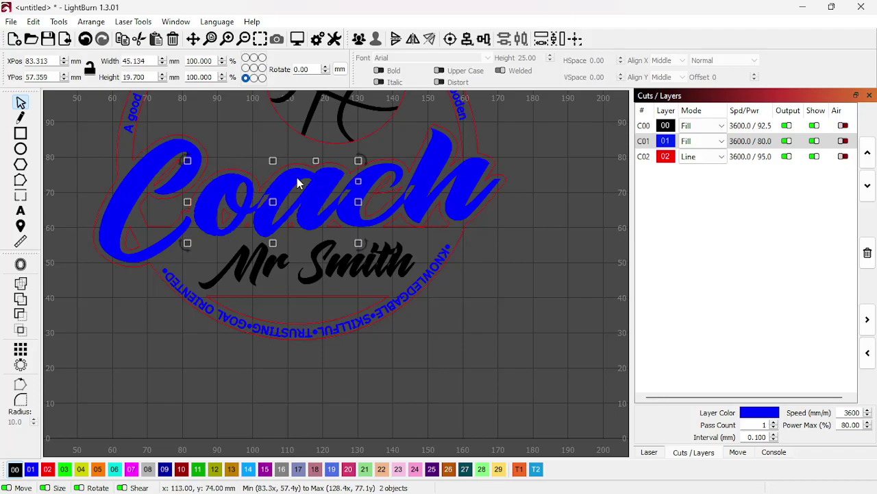
left_click(21, 299)
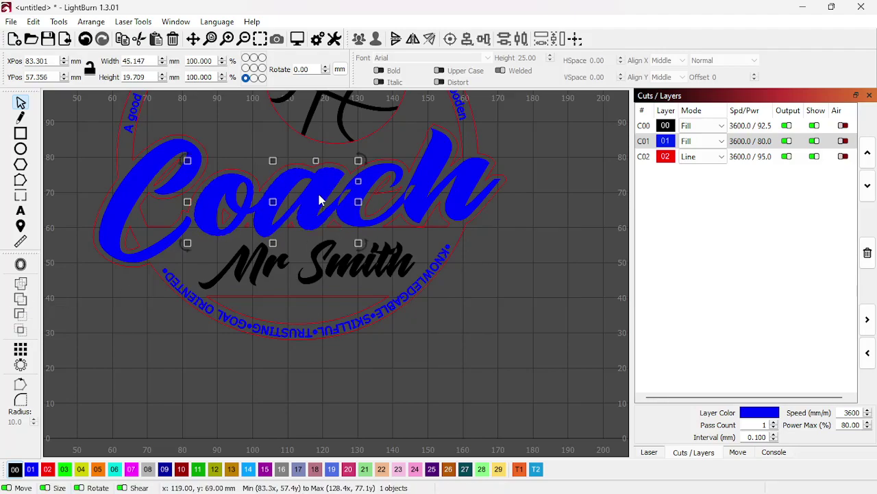
left_click(378, 180, "shift")
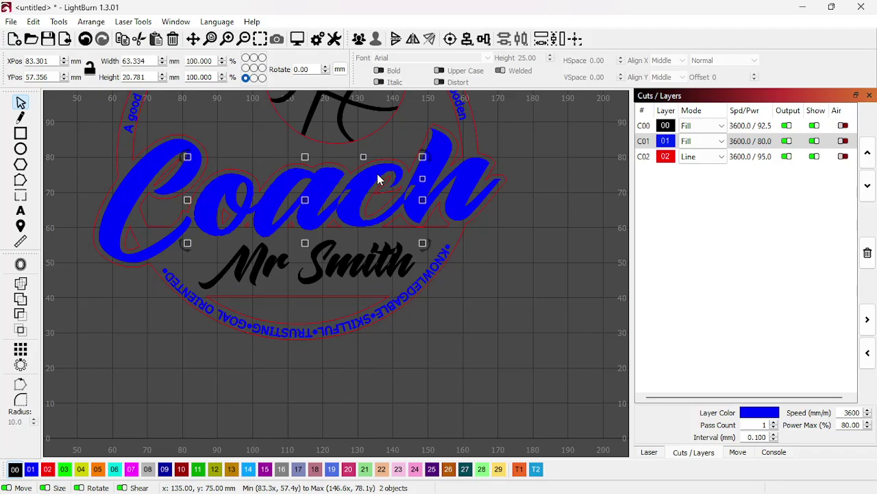
left_click(21, 300)
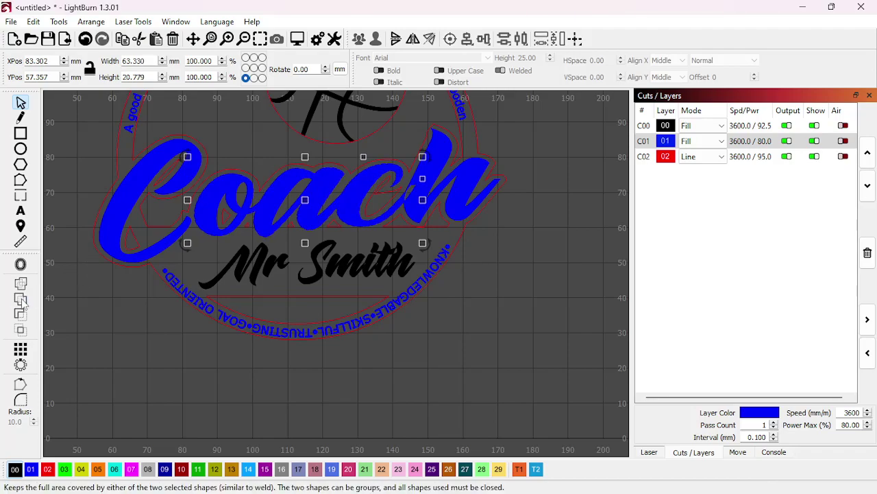
Add the h and the capital C to the merged Coach letters with Boolean Union.
left_click(471, 177, "shift")
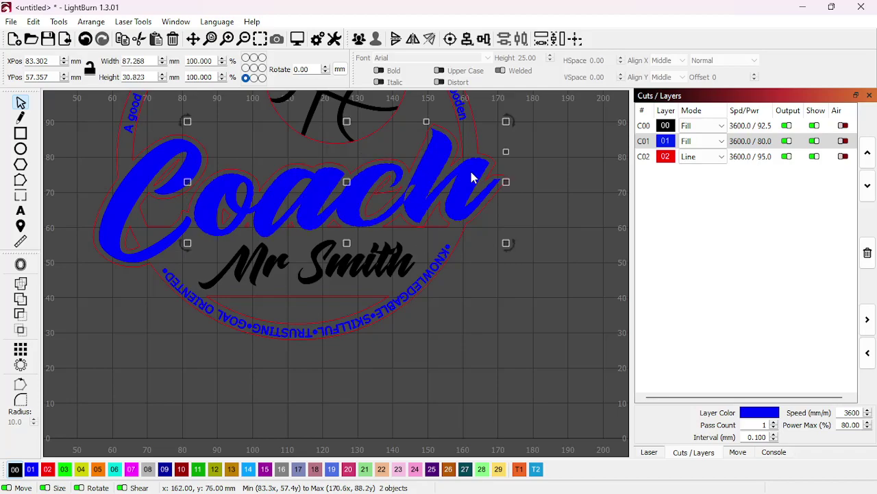
left_click(19, 299)
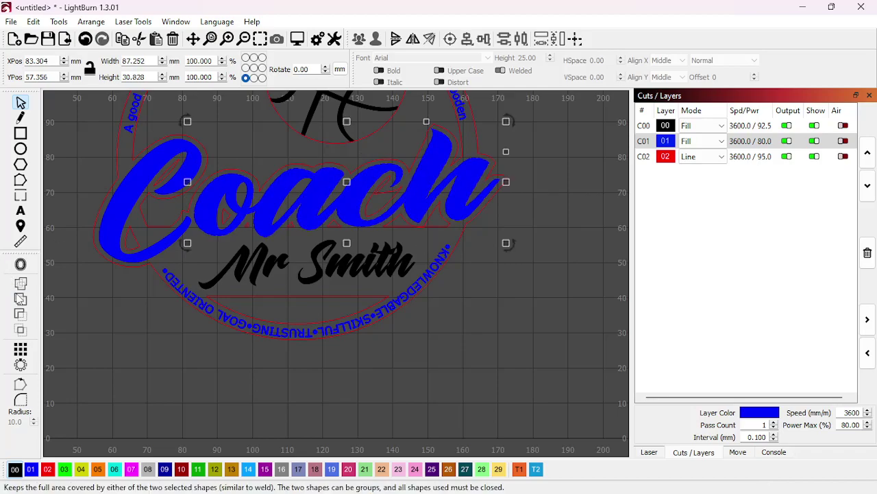
left_click(156, 250, "shift")
left_click(20, 299)
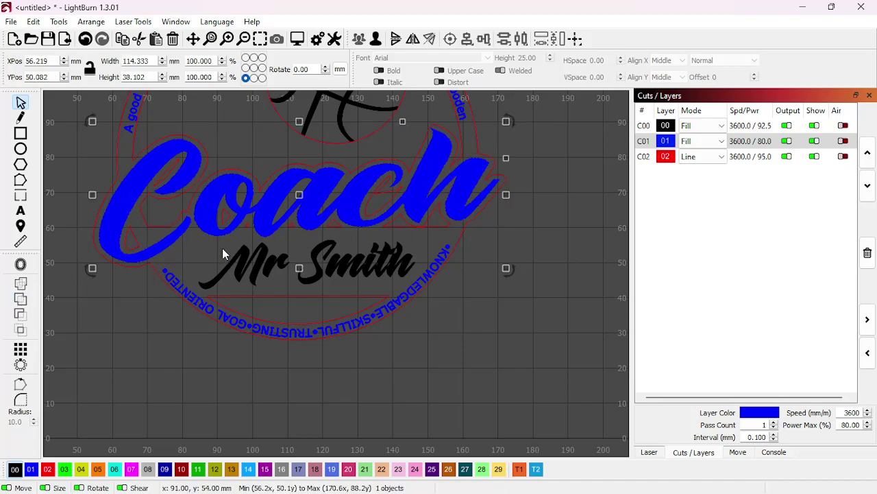
Export the whole selected ornament as Coach Ornament.svg to the Desktop folder, replacing the existing file.
scroll(223, 249, "down", 5)
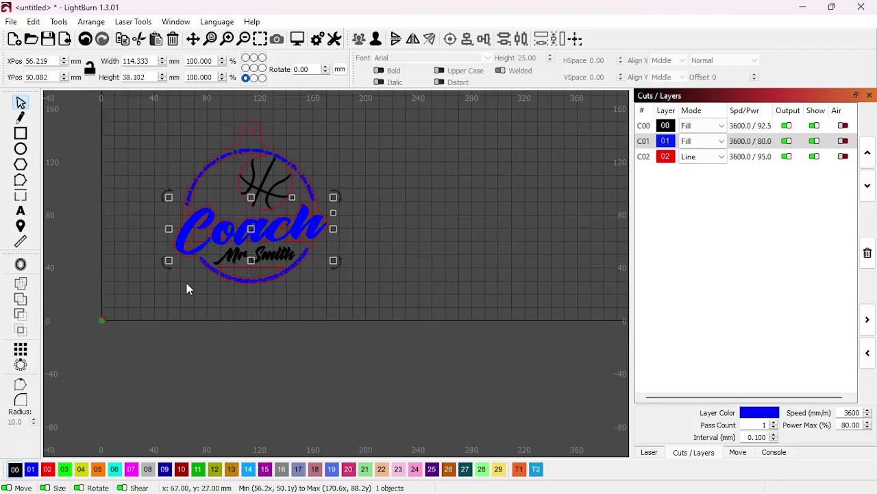
left_click_drag(138, 104, 377, 258)
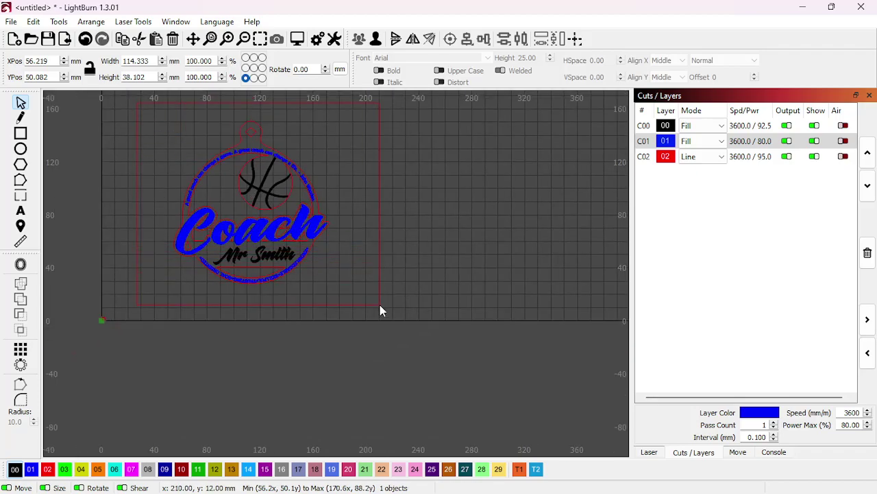
left_click_drag(382, 310, 380, 310)
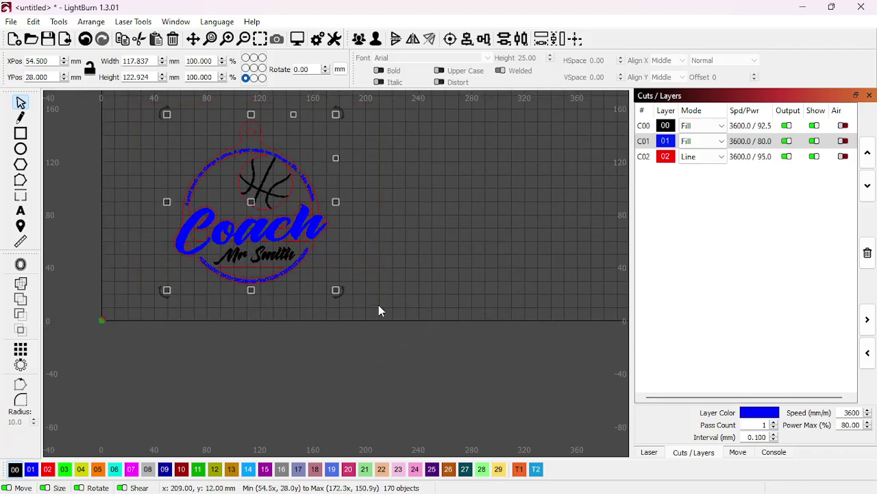
left_click(12, 22)
left_click(35, 164)
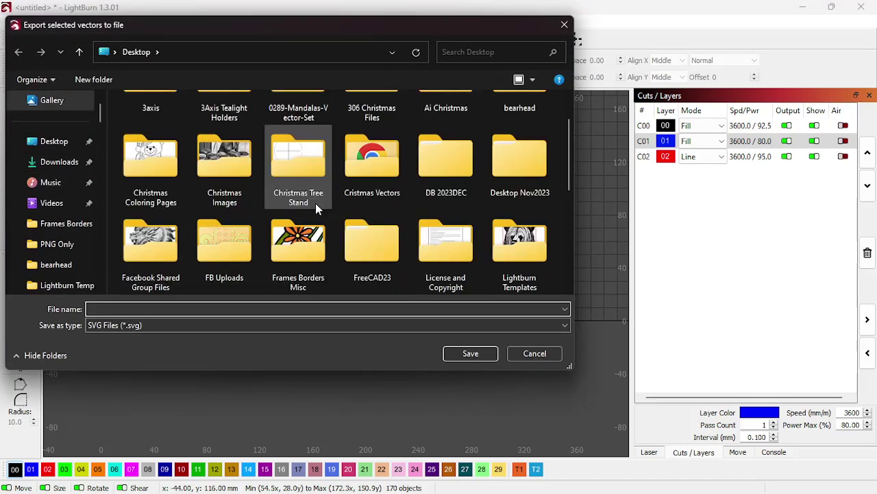
scroll(314, 203, "down", 3)
left_click(304, 227)
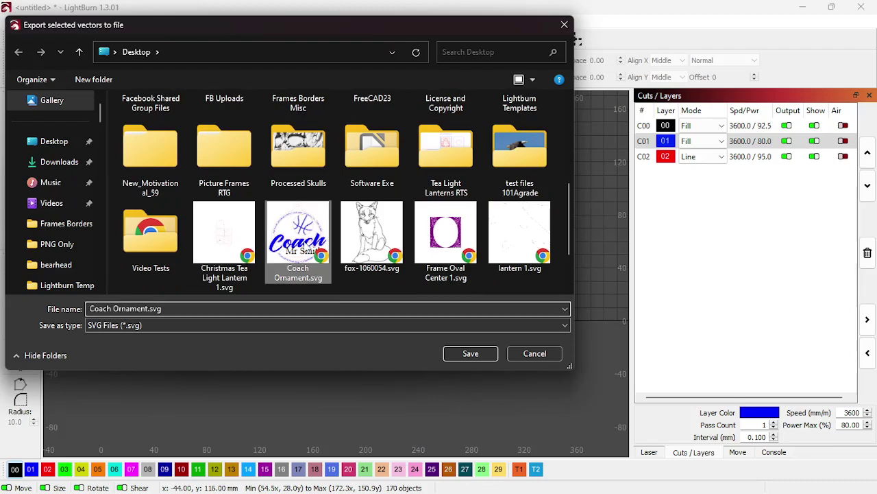
left_click(462, 355)
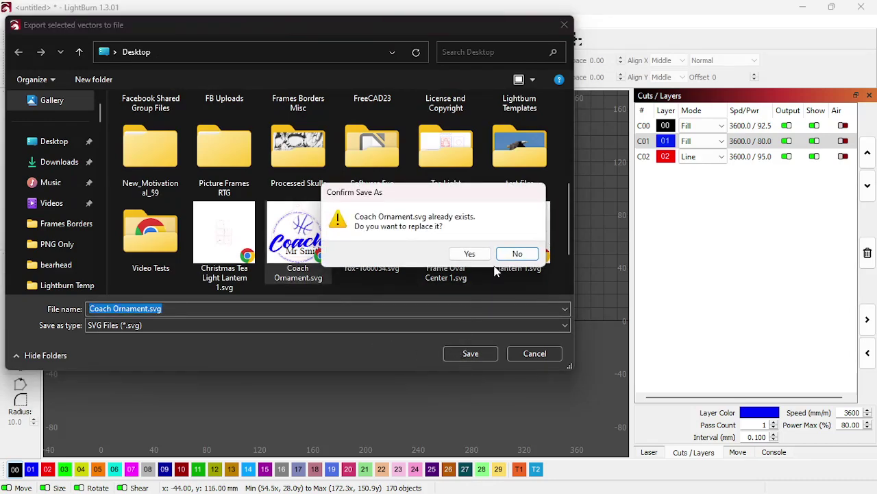
left_click(463, 254)
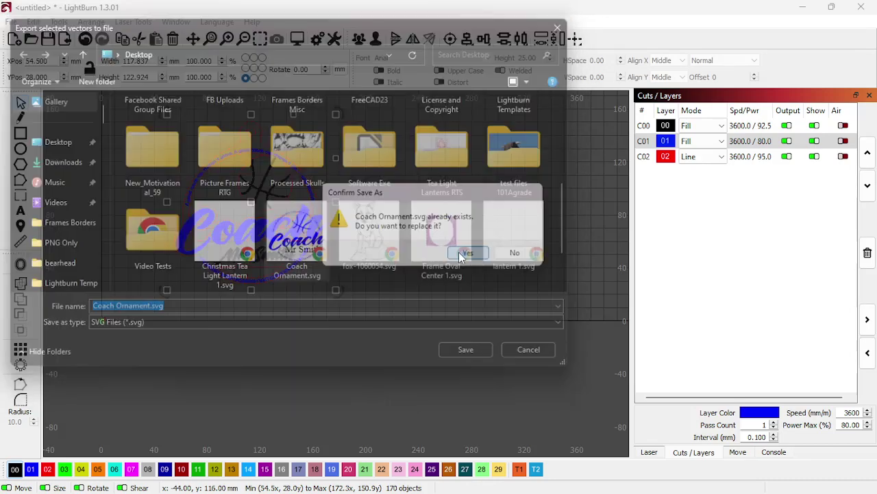
Switch to Inkscape, select the Coach lettering and undo its conversion to a path.
scroll(254, 254, "up", 4)
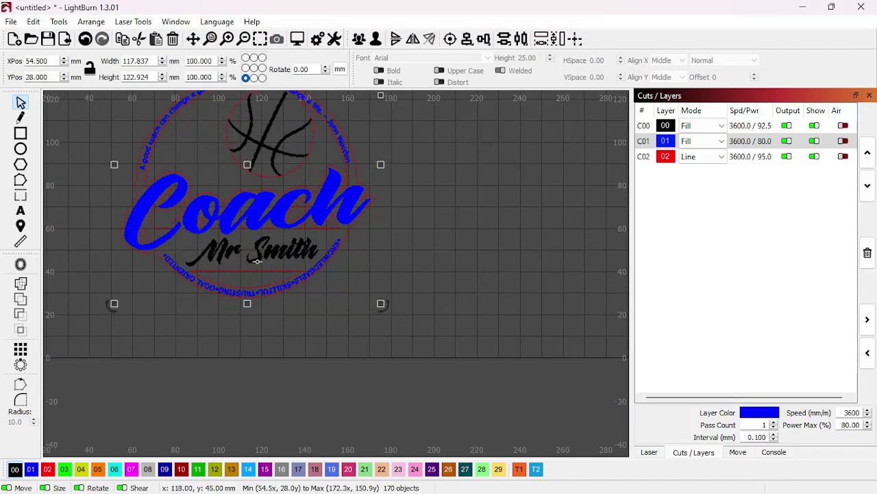
scroll(278, 295, "down", 2)
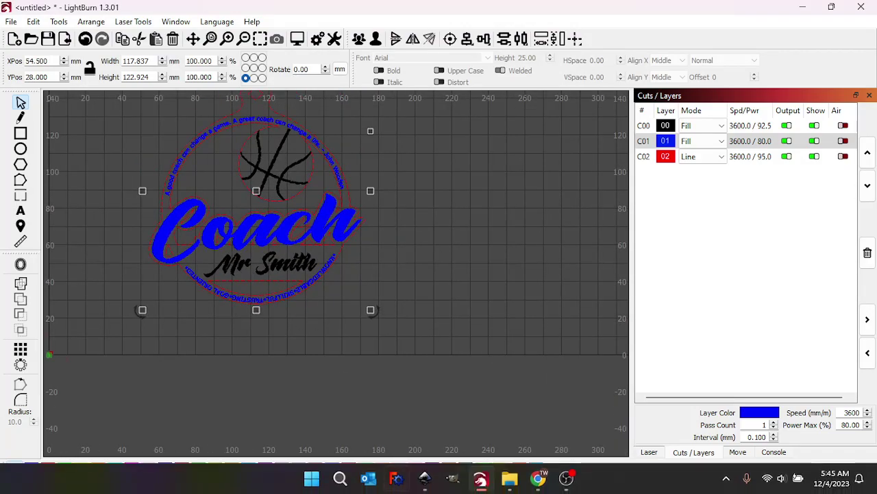
left_click(425, 484)
scroll(418, 326, "up", 5)
scroll(297, 388, "up", 2)
left_click_drag(297, 388, 285, 411)
scroll(299, 386, "up", 1)
scroll(299, 386, "down", 2)
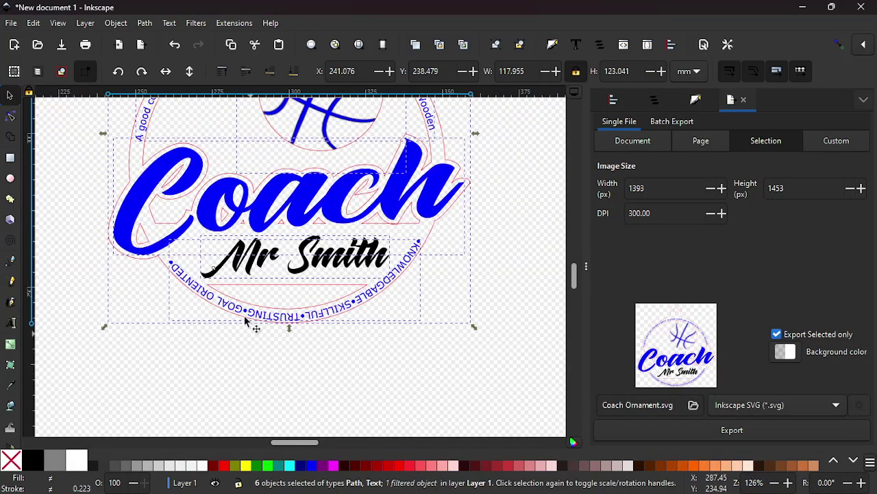
left_click(55, 217)
left_click(209, 206)
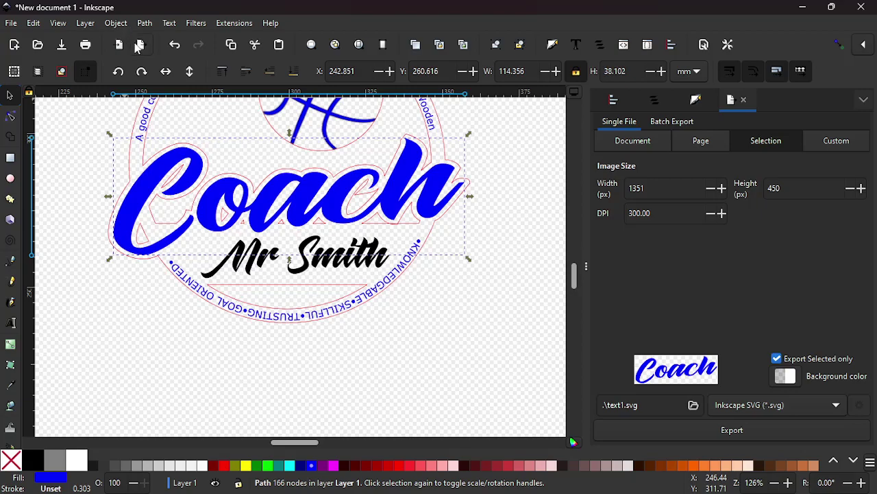
key("ctrl+z")
key("ctrl")
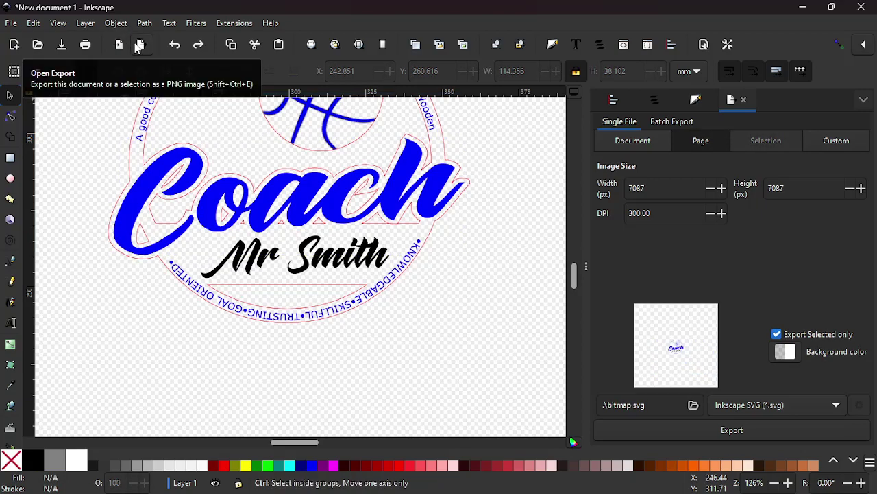
Convert the Coach text to a path with Object to Path and break it apart.
left_click(137, 199)
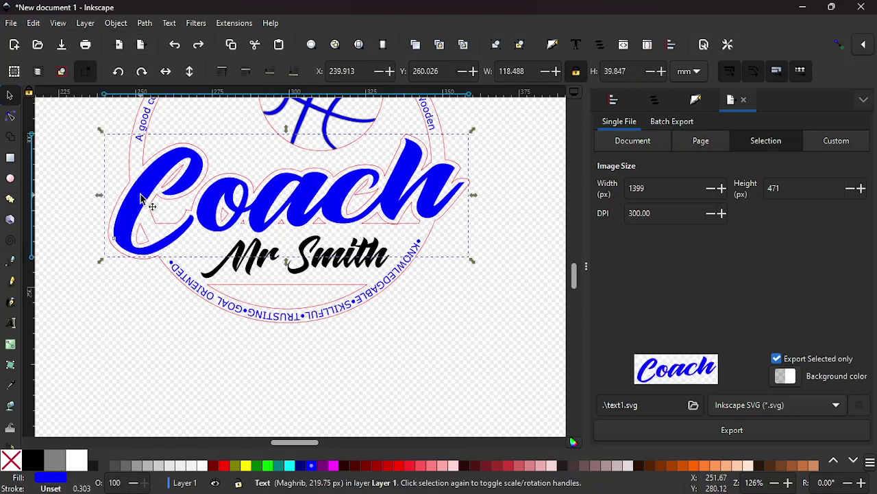
left_click(144, 23)
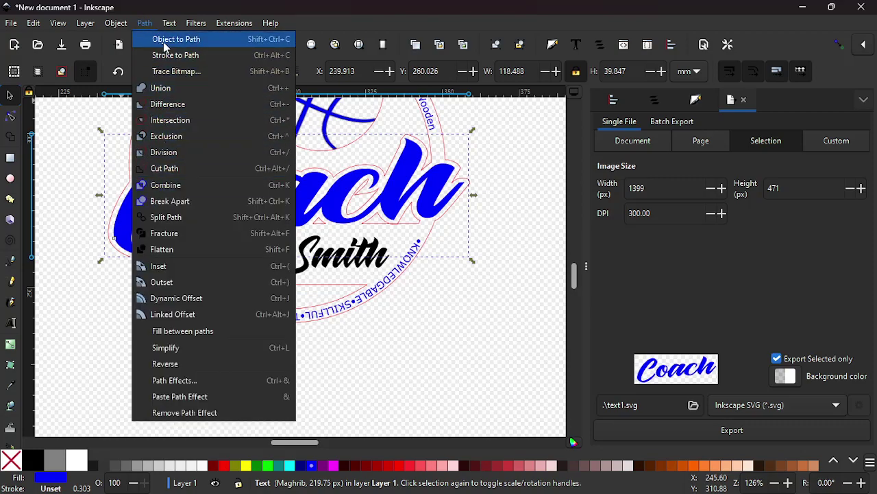
left_click(164, 41)
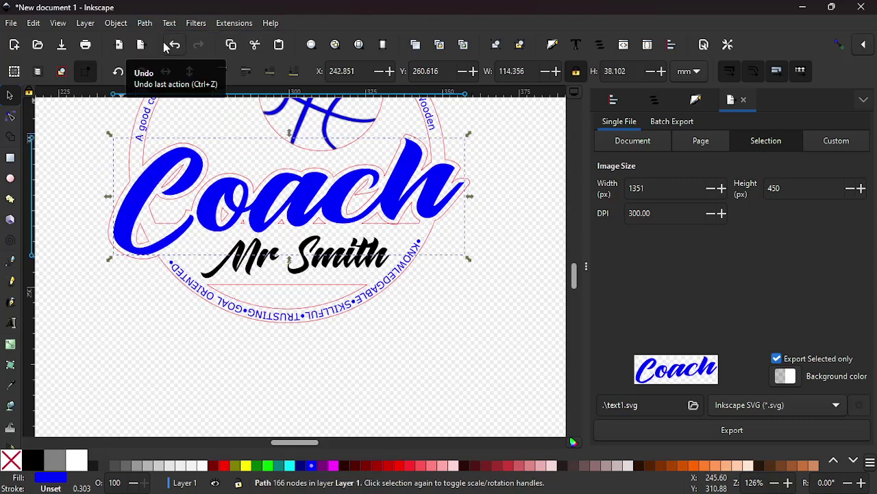
left_click(142, 23)
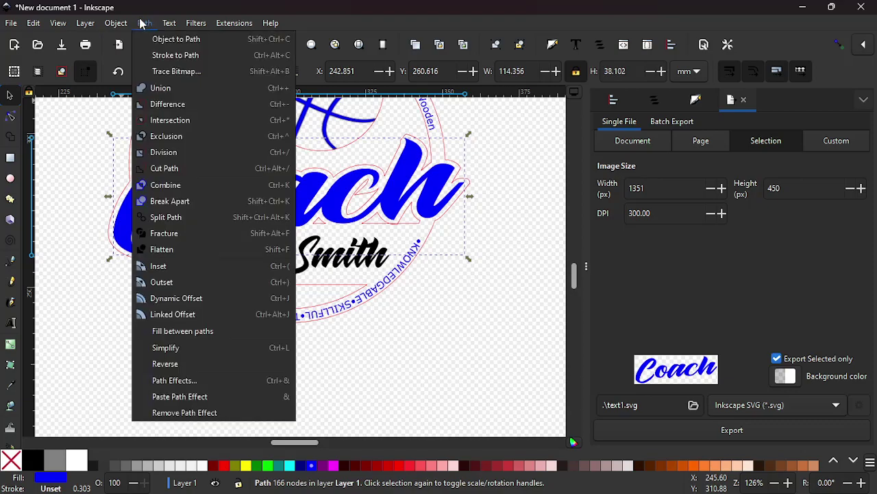
left_click(167, 203)
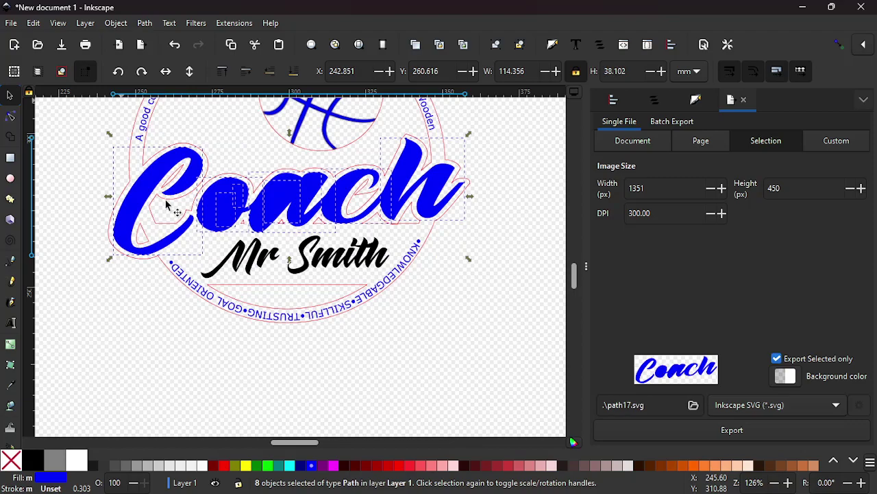
Try moving the o of the broken-apart Coach lettering, and undo the move.
left_click(63, 217)
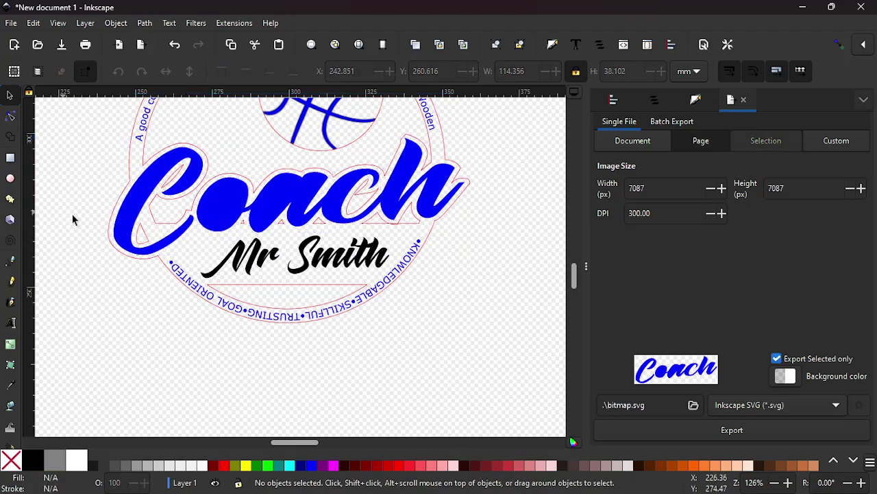
left_click(225, 207)
left_click_drag(227, 208, 233, 204)
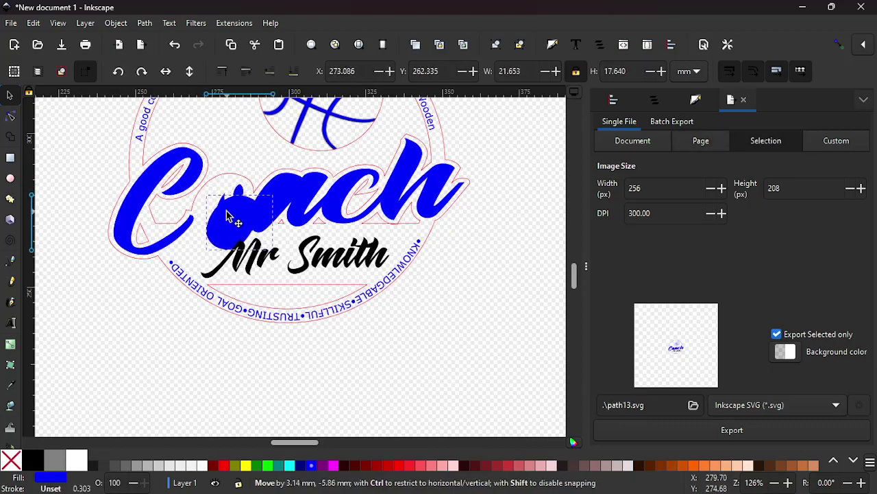
key("ctrl+z")
Try to merge the o of Coach with its inner shape using Union, and undo it.
left_click_drag(218, 151, 229, 217)
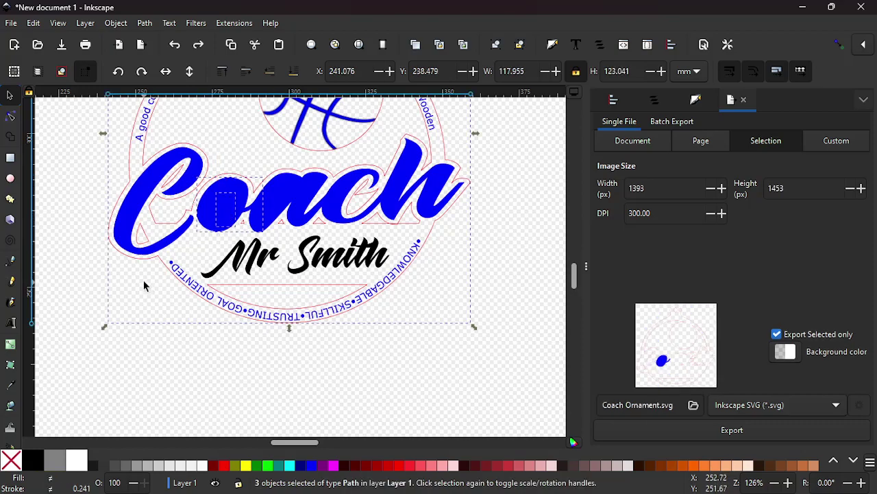
key("shift")
left_click(159, 259, "shift")
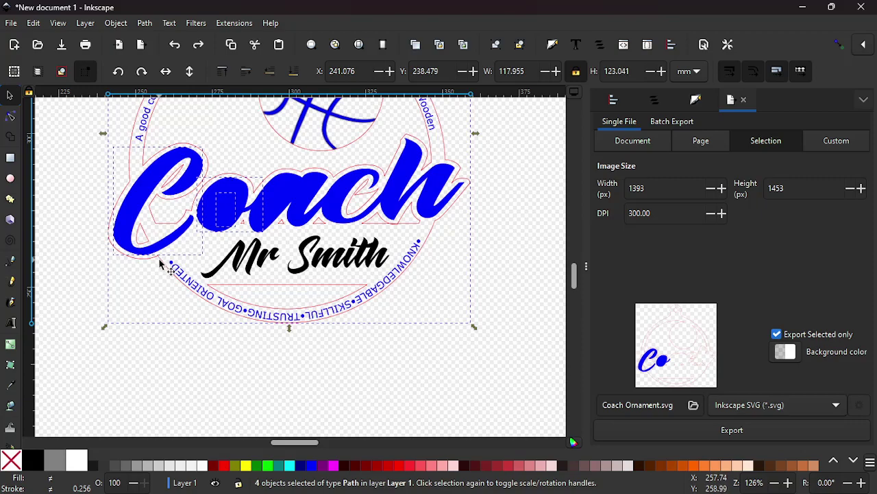
left_click(158, 257, "shift")
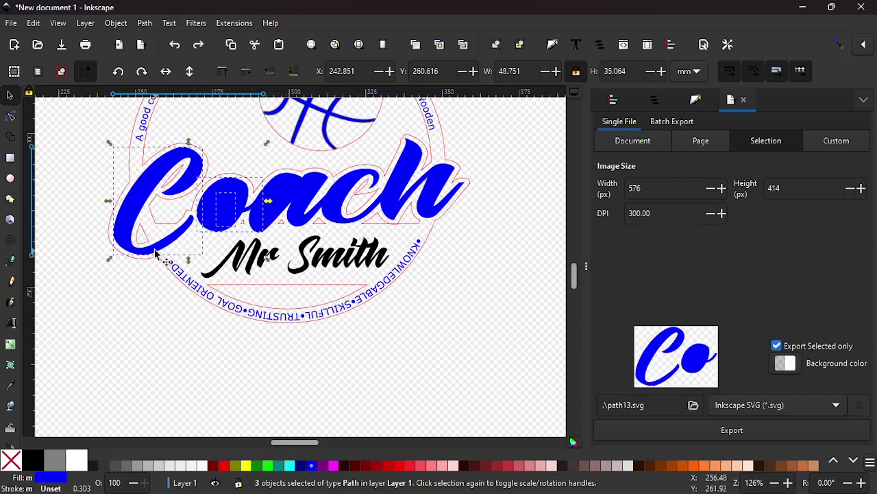
left_click(155, 254, "shift")
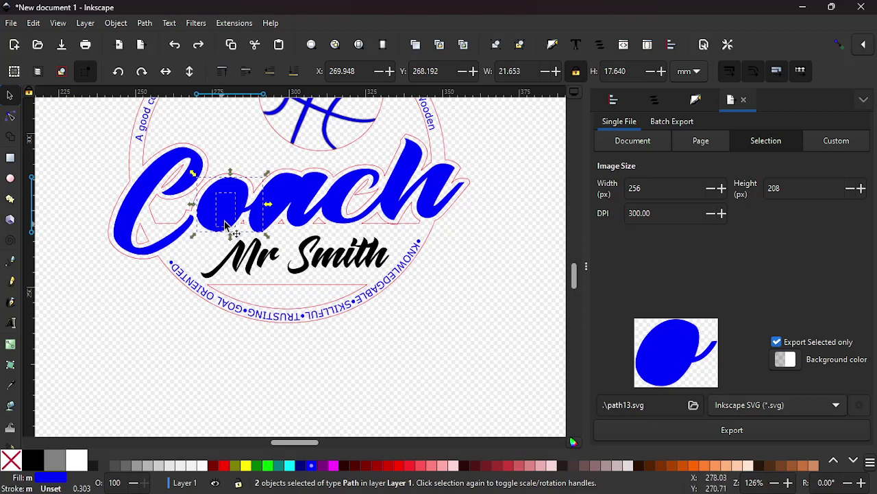
left_click(145, 23)
left_click(162, 87)
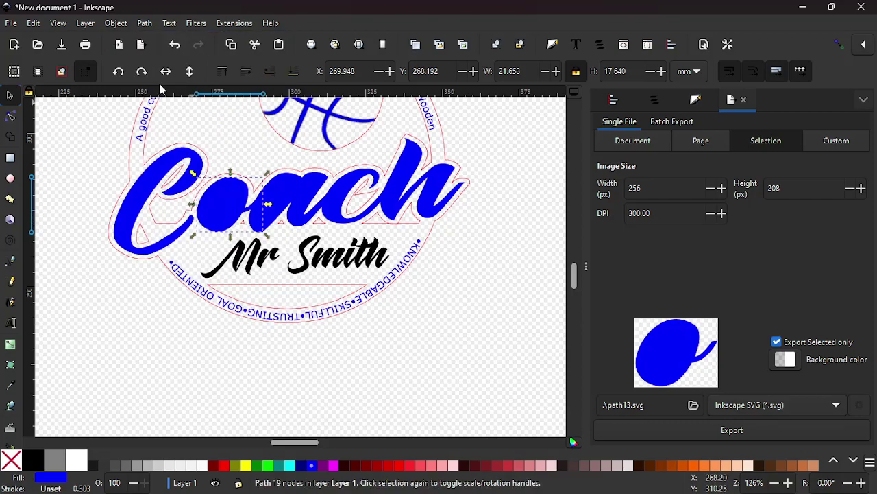
key("ctrl+z")
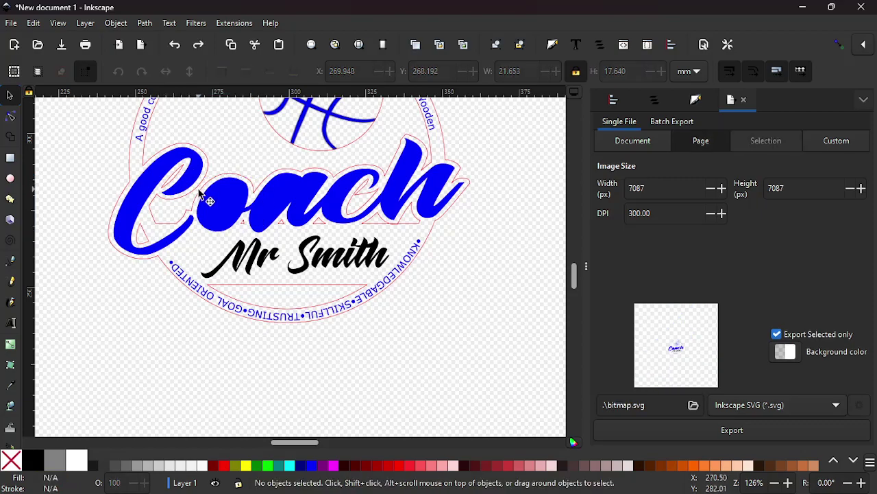
Hide the name text beneath the Coach lettering and clear the selection.
left_click_drag(230, 253, 221, 231)
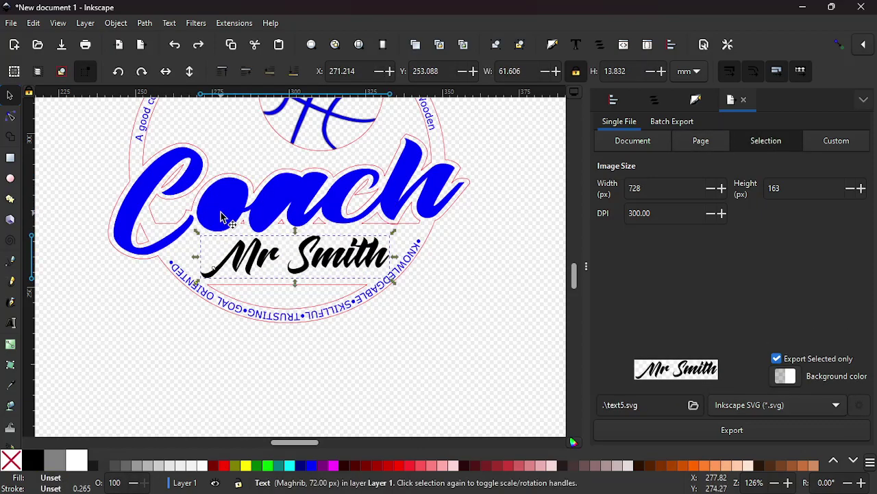
left_click(648, 97)
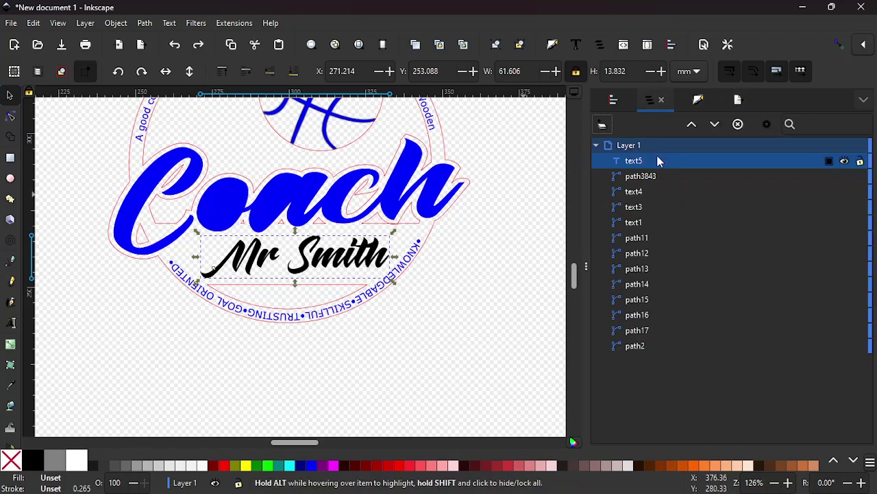
left_click(845, 161)
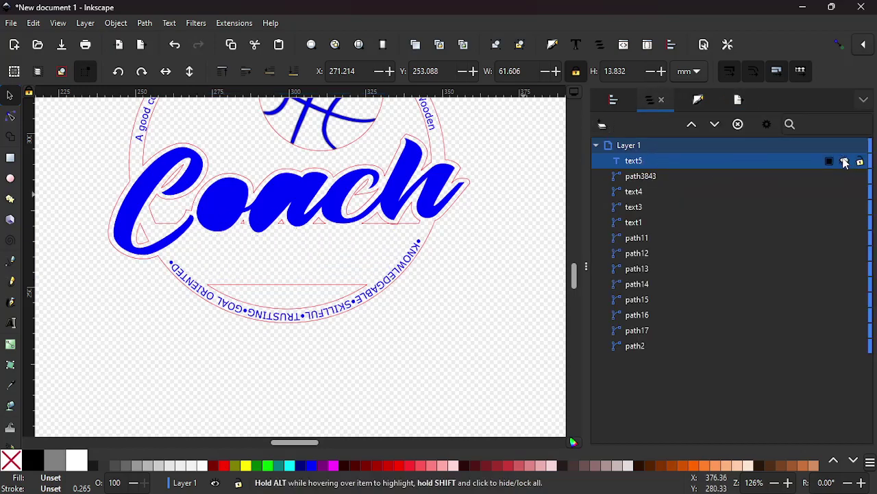
left_click(254, 245)
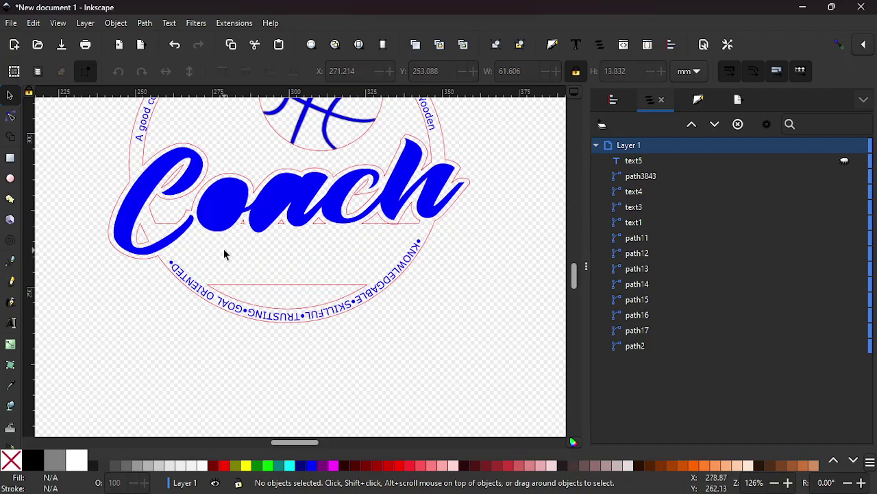
Select only the o of Coach and its large inner shape, and cut the inner shape out with Difference.
left_click_drag(224, 250, 209, 199)
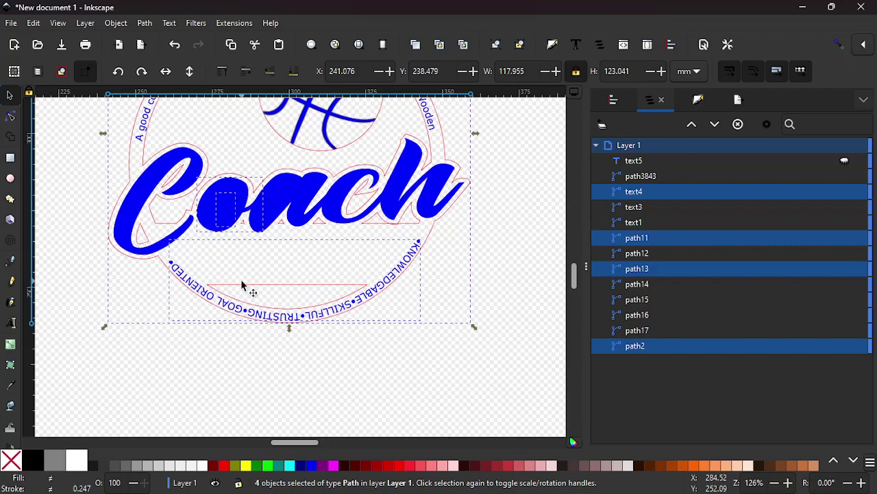
left_click(193, 290, "shift")
left_click(164, 266, "shift")
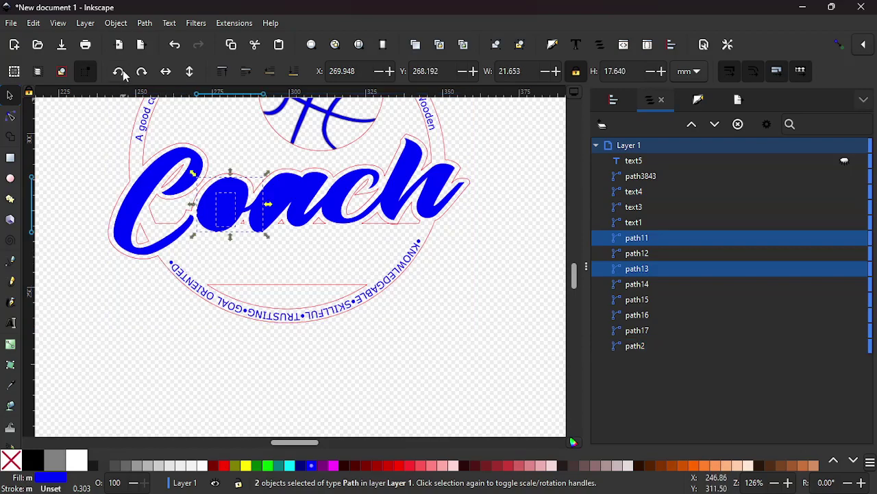
left_click(145, 23)
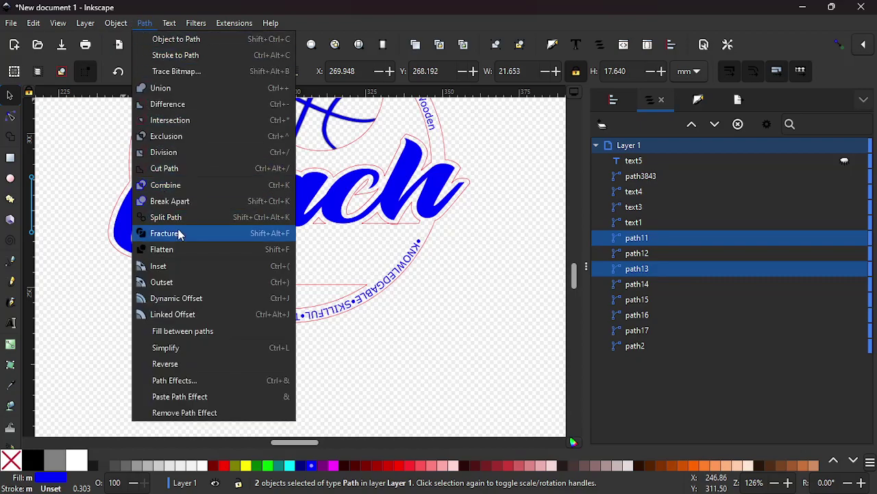
left_click(168, 105)
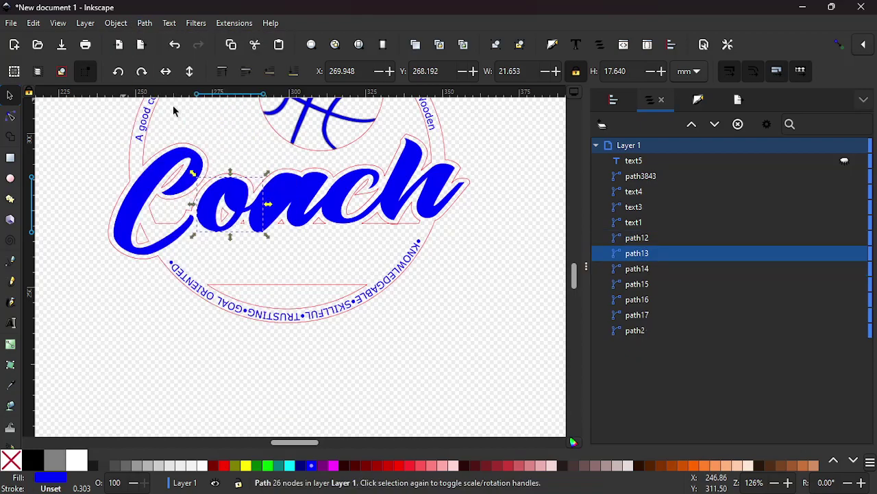
Subtract the small upper inner shape from the o of Coach with Difference, and deselect the result.
left_click(236, 196)
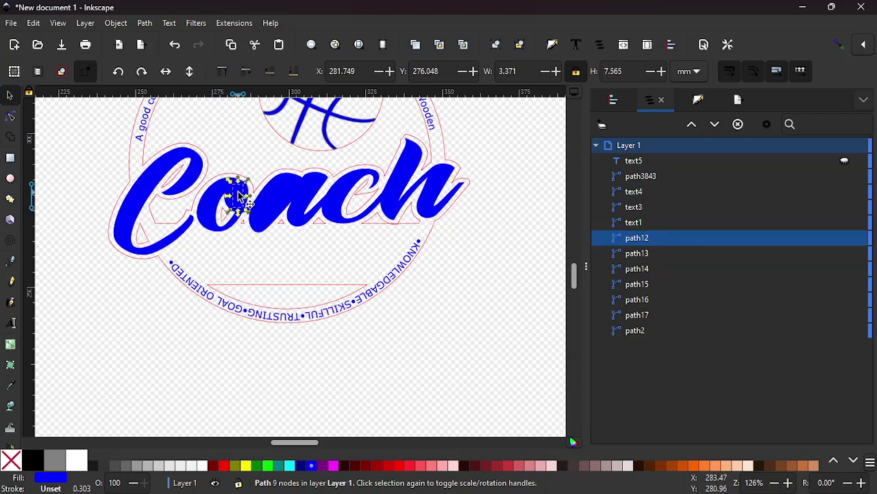
left_click(218, 200, "shift")
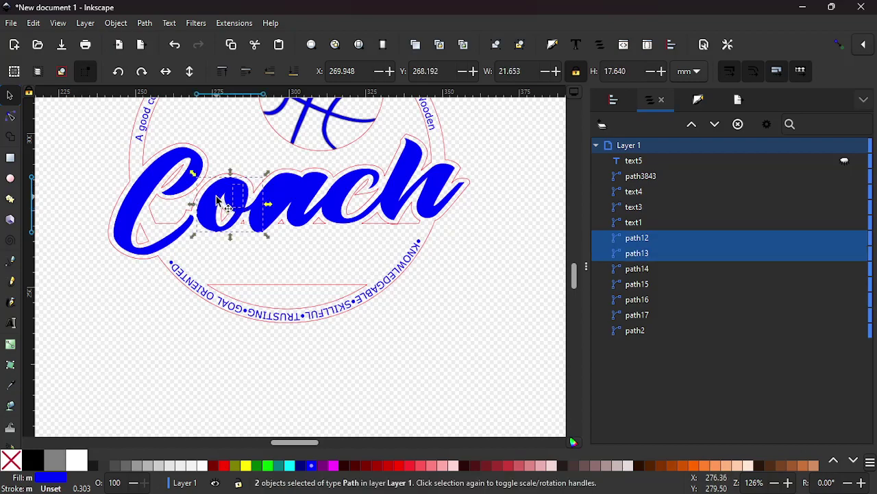
left_click(145, 24)
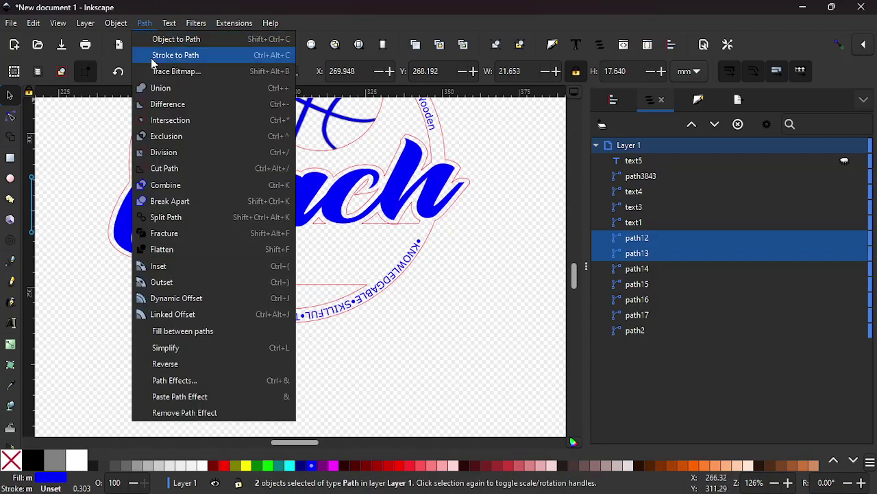
left_click(161, 104)
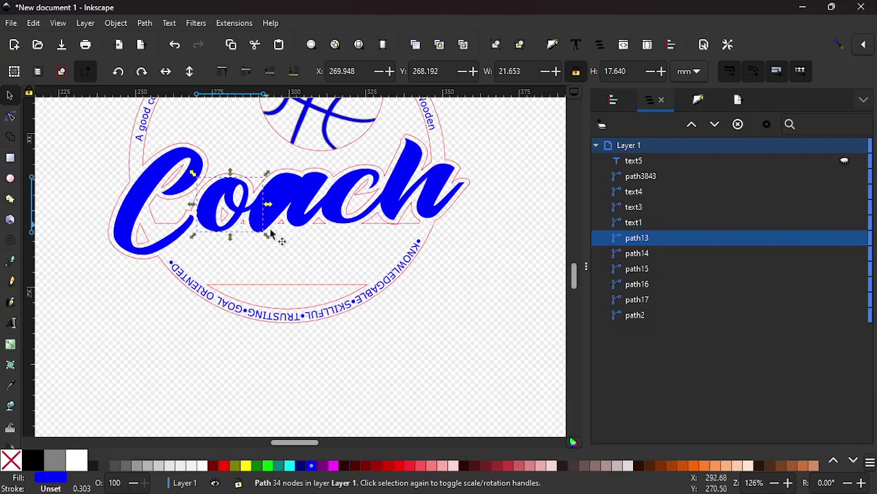
left_click(285, 246)
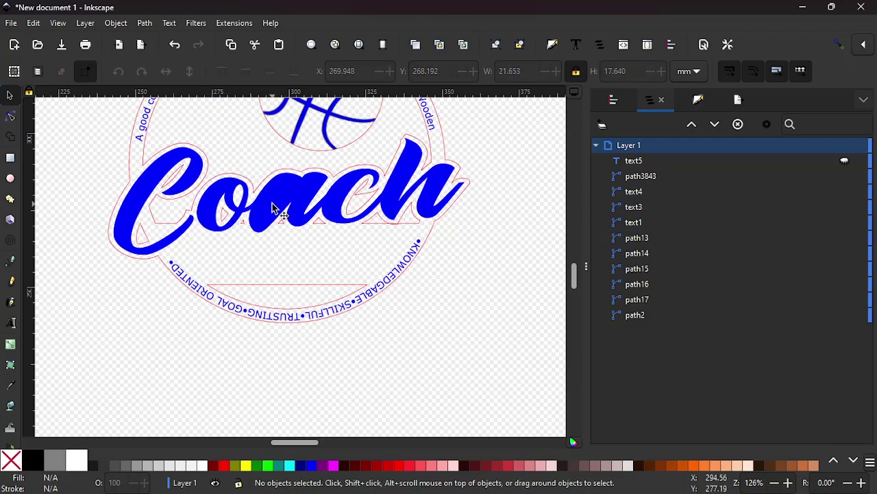
Select the a of Coach with its inner shape and cut the opening out with Difference.
left_click(273, 207)
key("shift")
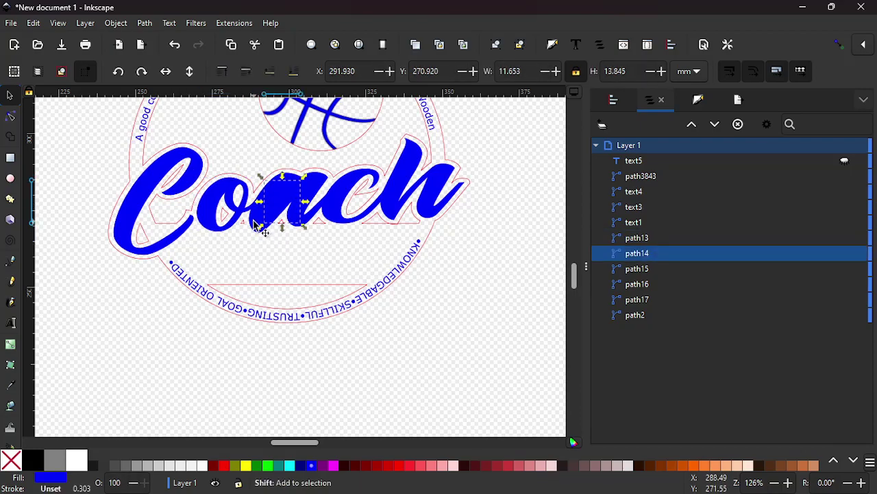
left_click(312, 186, "shift")
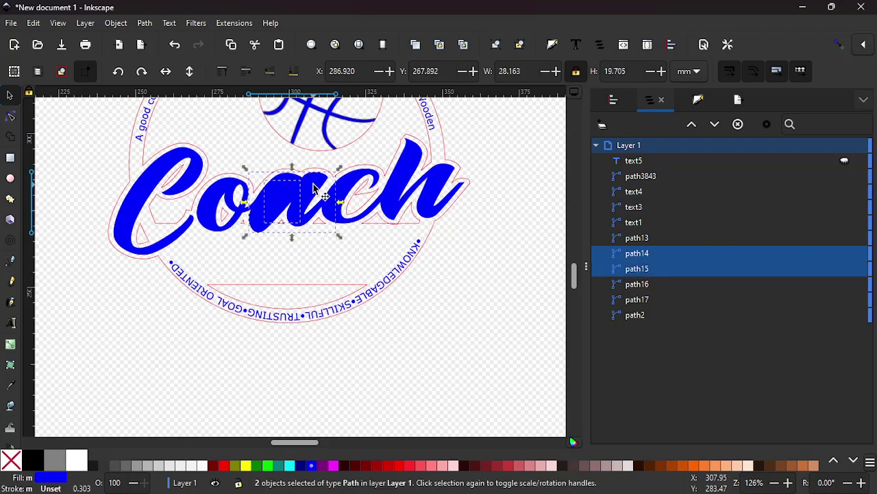
left_click(145, 23)
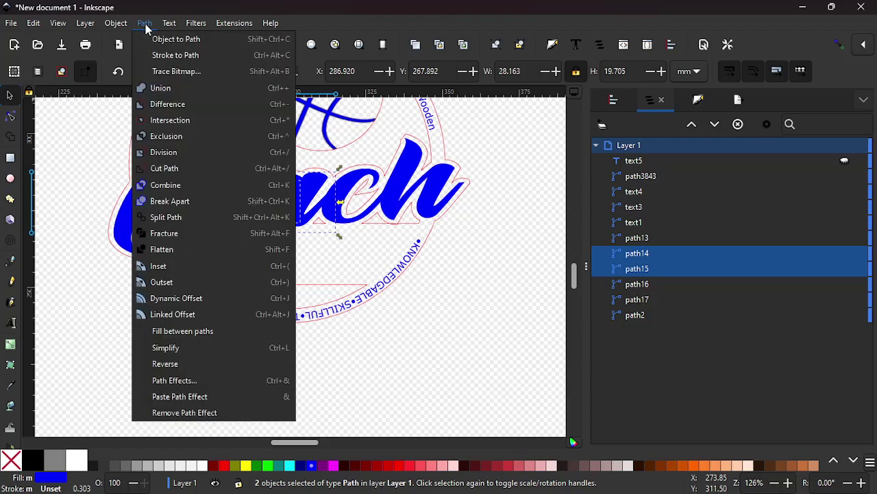
left_click(165, 105)
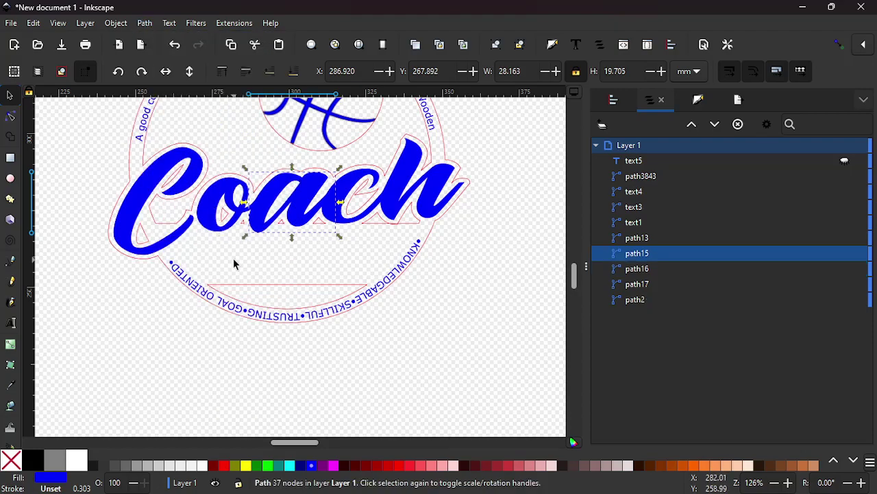
Select all five letters of Coach and merge them into one path with Union.
left_click(214, 202, "shift")
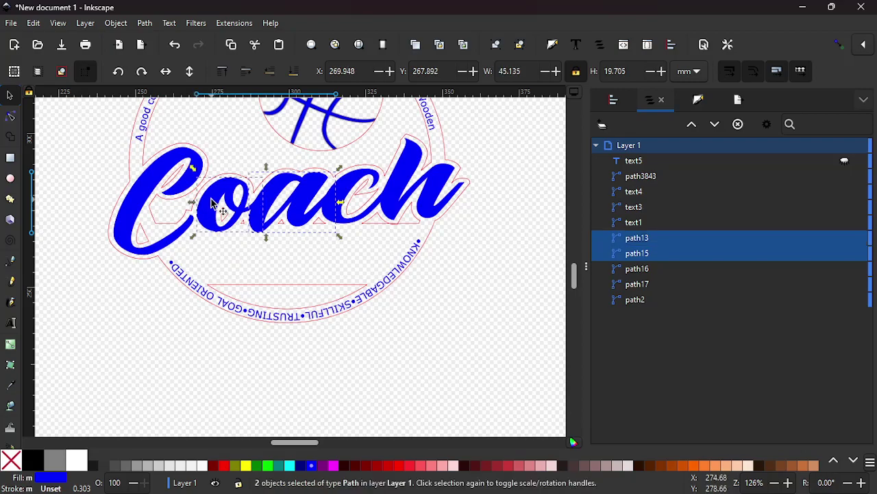
left_click(350, 182, "shift")
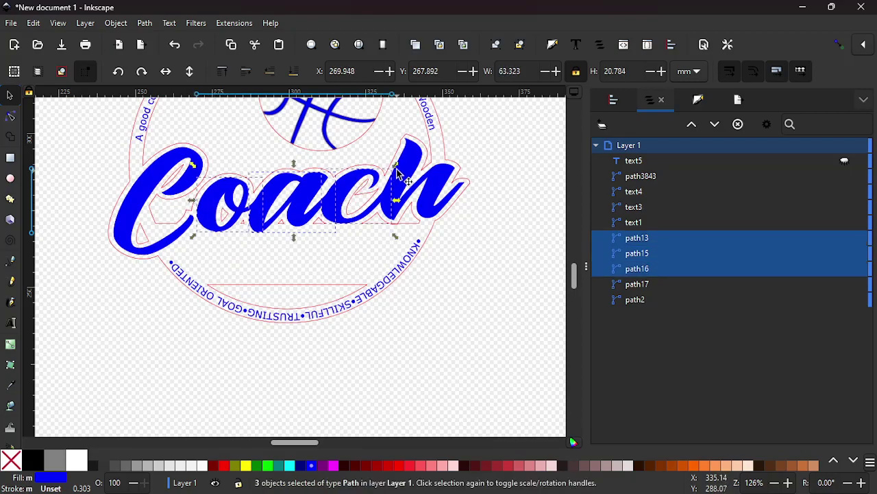
left_click(420, 173, "shift")
left_click(140, 194, "shift")
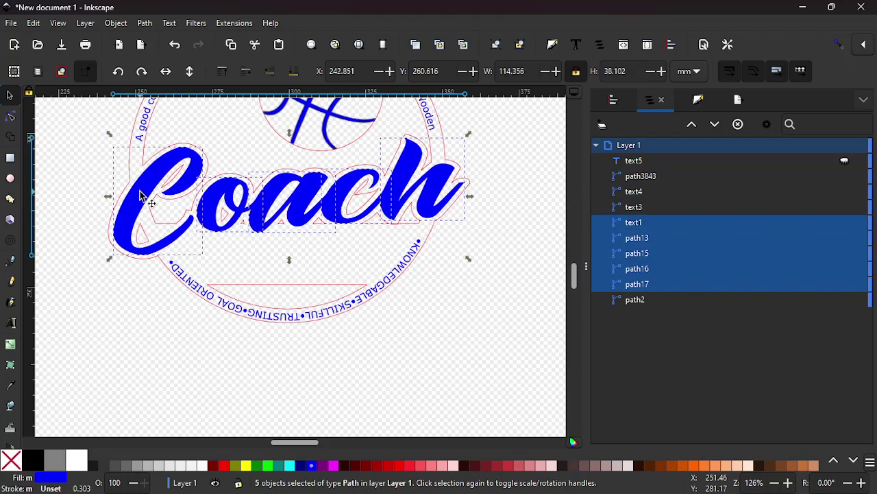
left_click(151, 26)
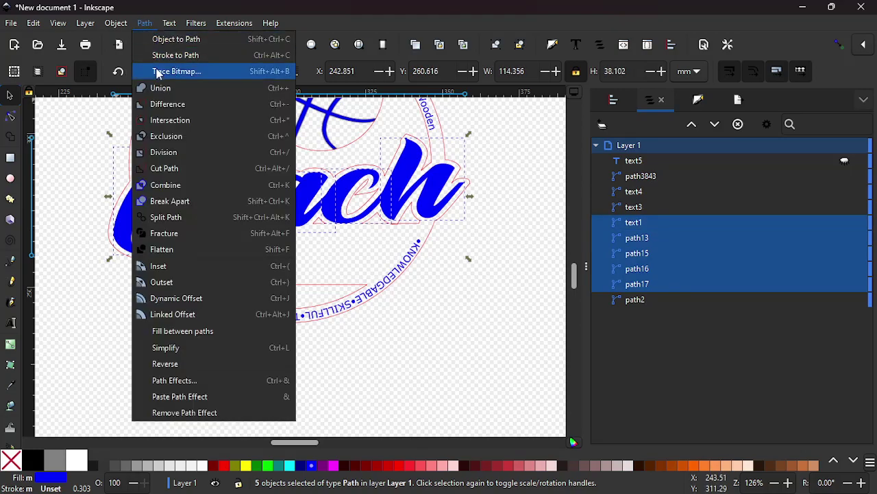
left_click(156, 87)
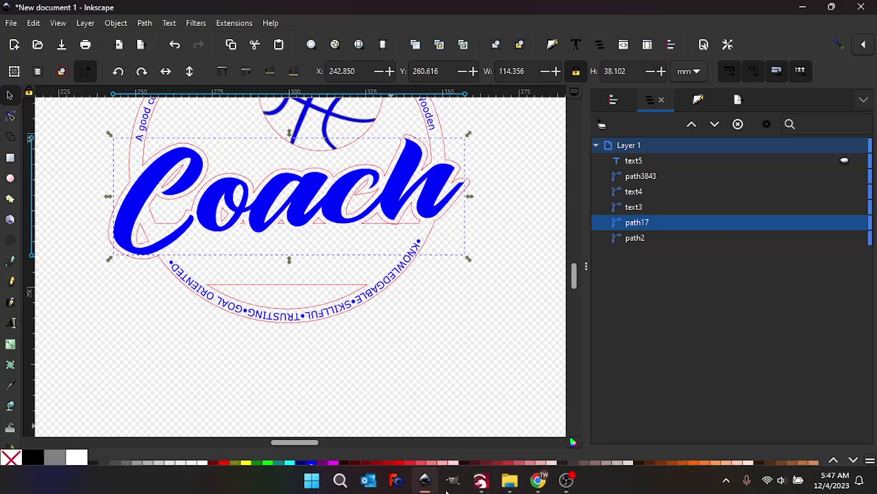
Switch to LightBurn, examine the merged Coach lettering up close, and check the whole ornament in the cut preview.
left_click(480, 486)
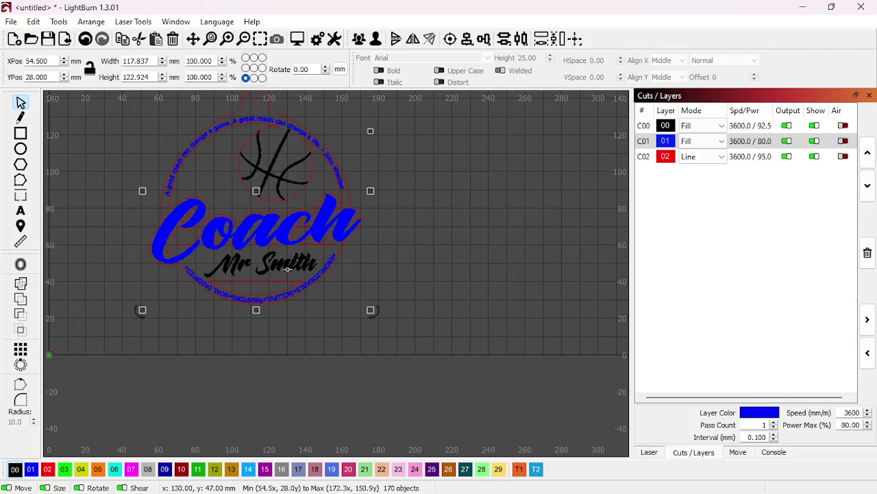
mouse_move(442, 491)
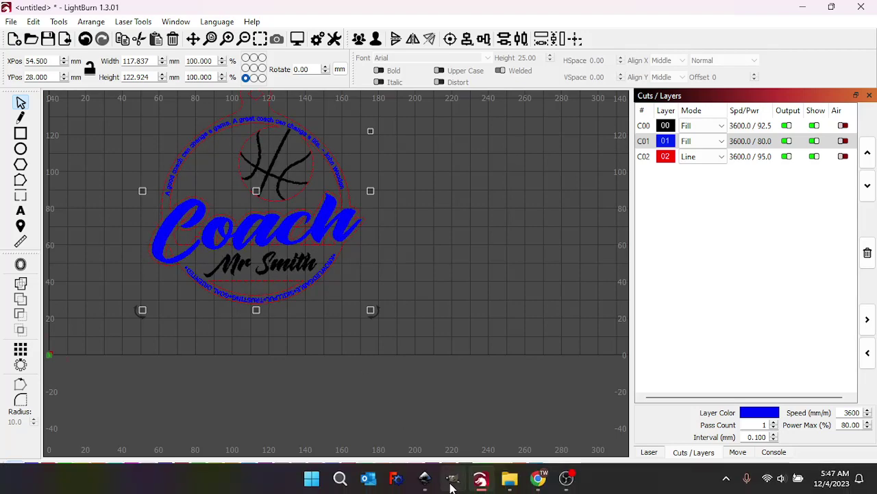
mouse_move(473, 482)
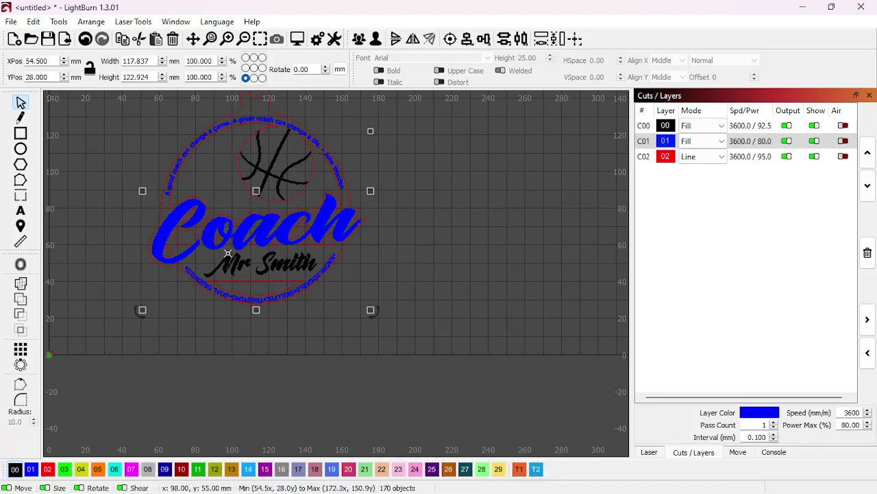
scroll(281, 257, "up", 4)
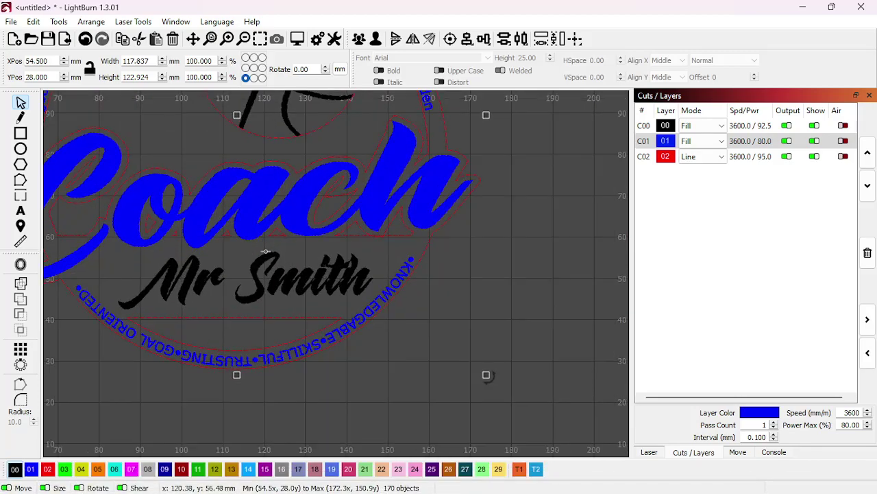
scroll(266, 251, "up", 2)
left_click_drag(266, 253, 355, 285)
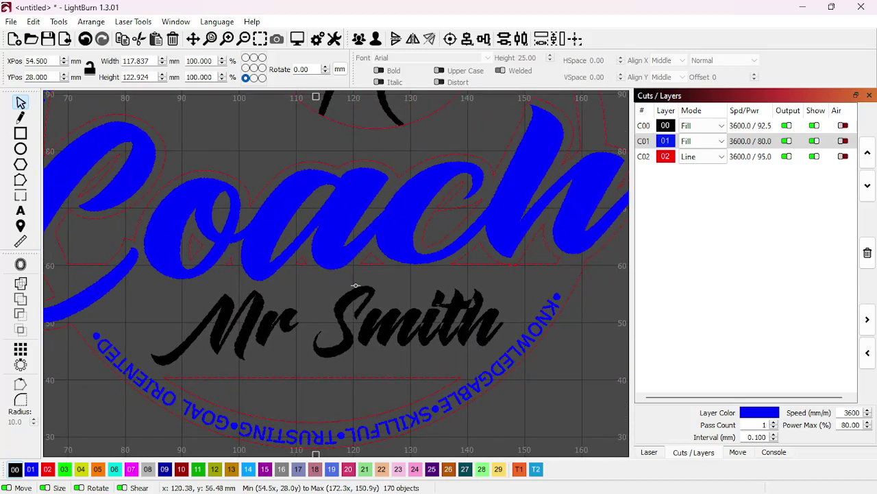
scroll(353, 288, "down", 3)
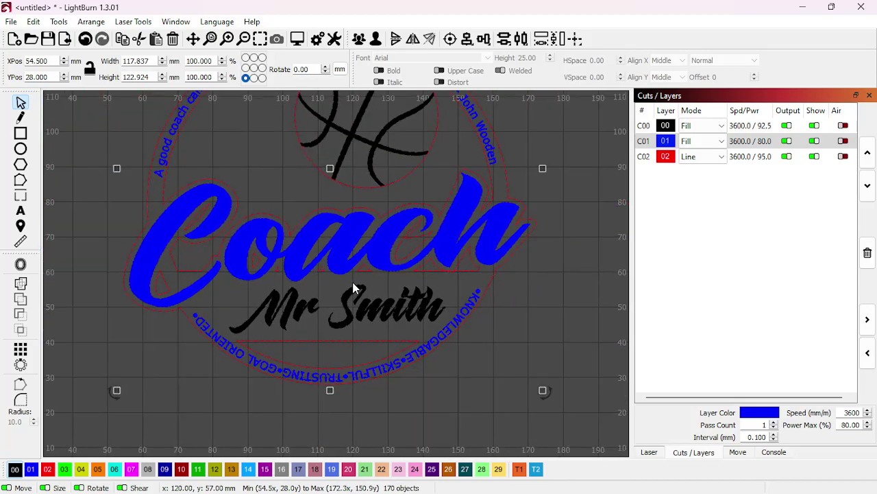
scroll(354, 288, "down", 3)
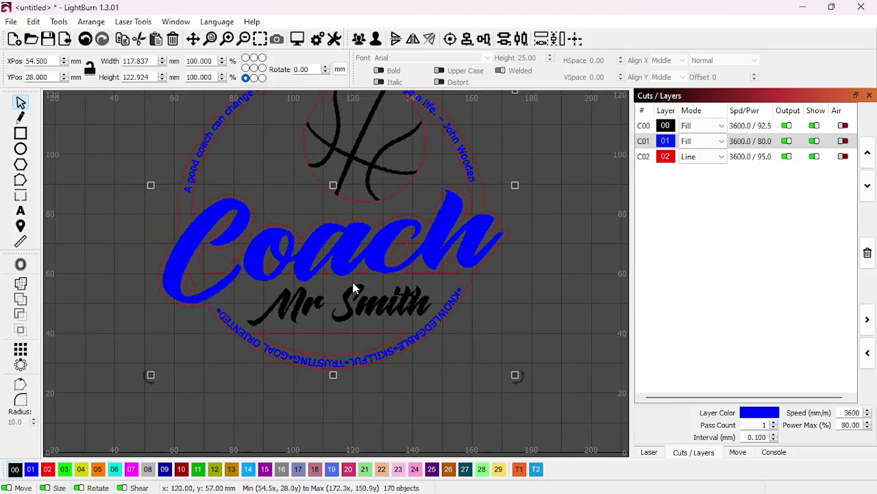
left_click(297, 39)
left_click(711, 397)
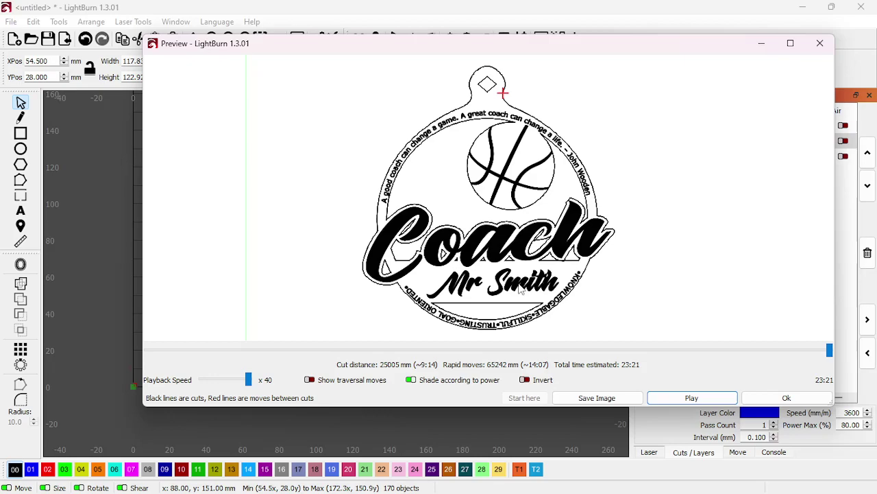
left_click(776, 403)
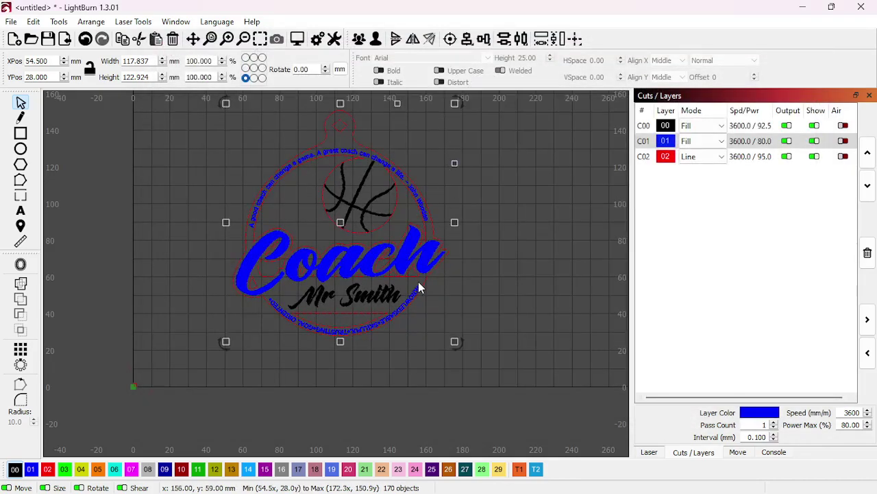
Switch to the Desktop folder in File Explorer and create a new folder named Coach Ornament.
left_click(424, 480)
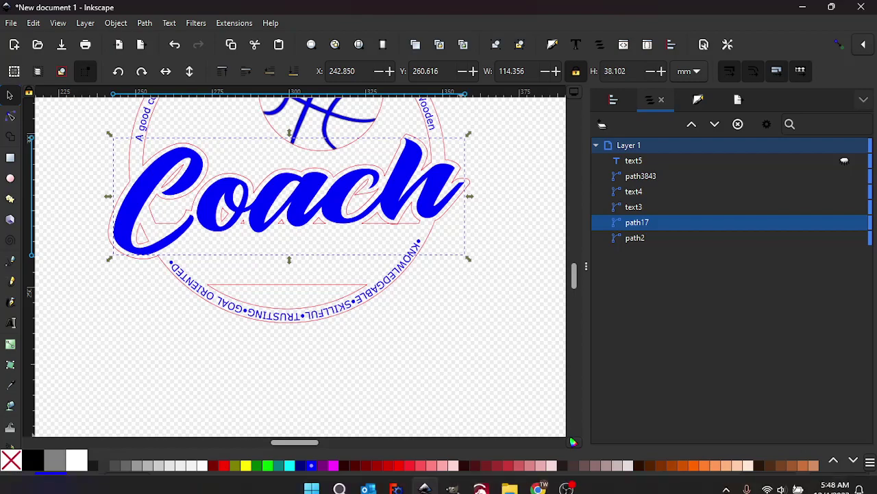
left_click(509, 483)
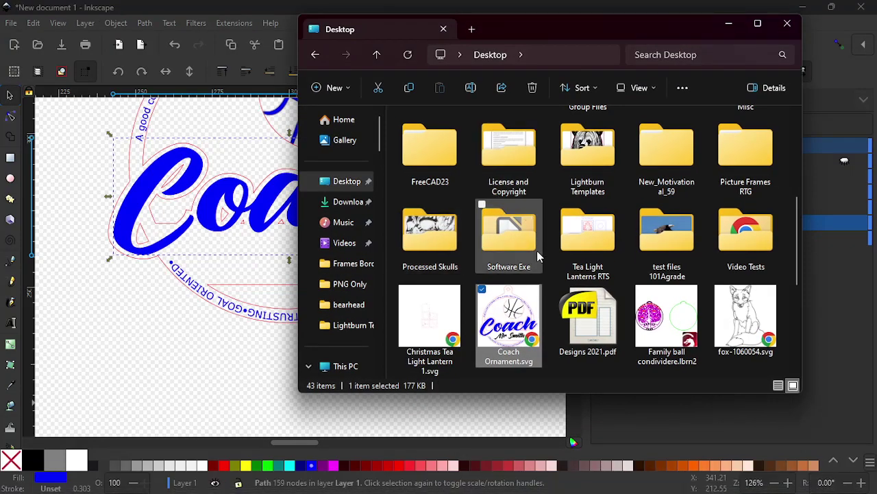
left_click(336, 87)
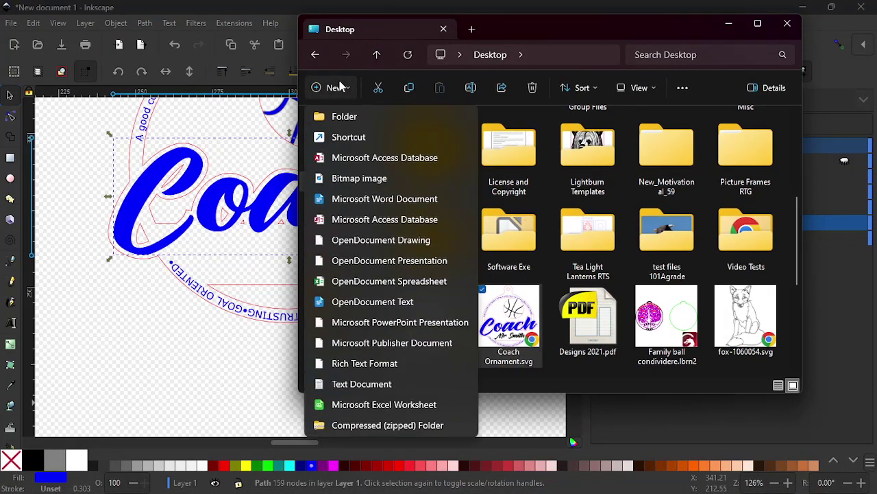
left_click(344, 118)
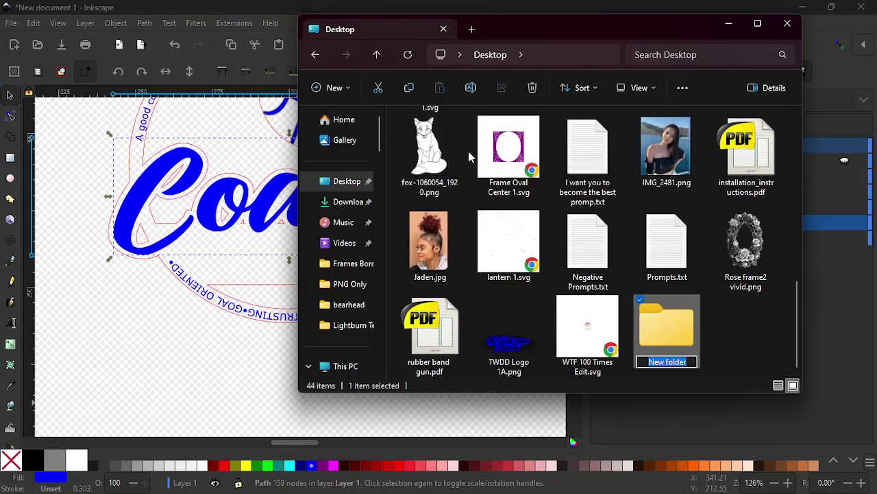
type("Coach Orn")
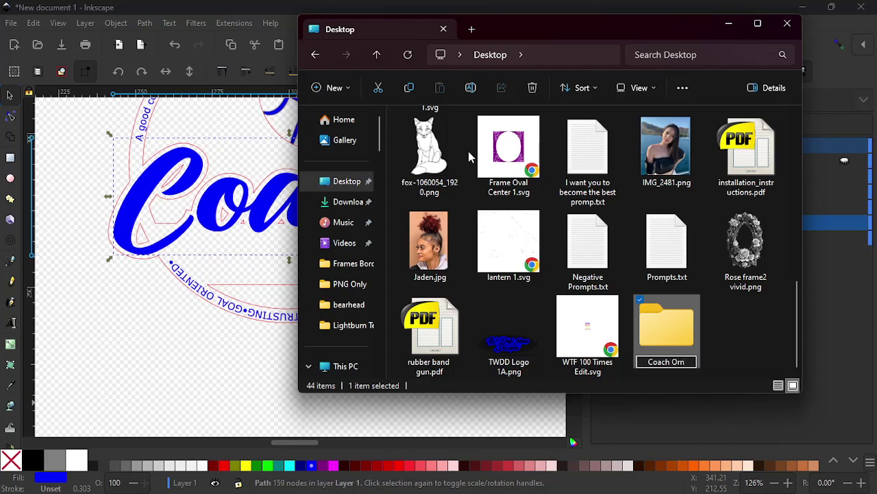
type("ament")
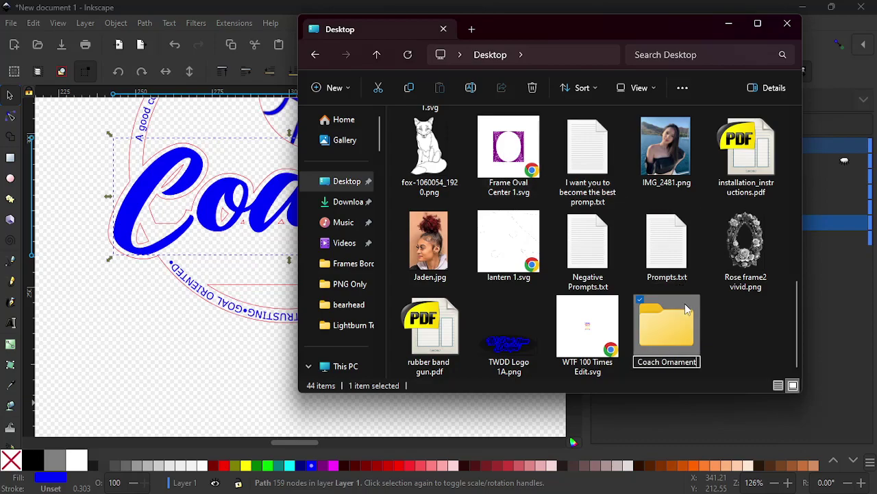
left_click(722, 334)
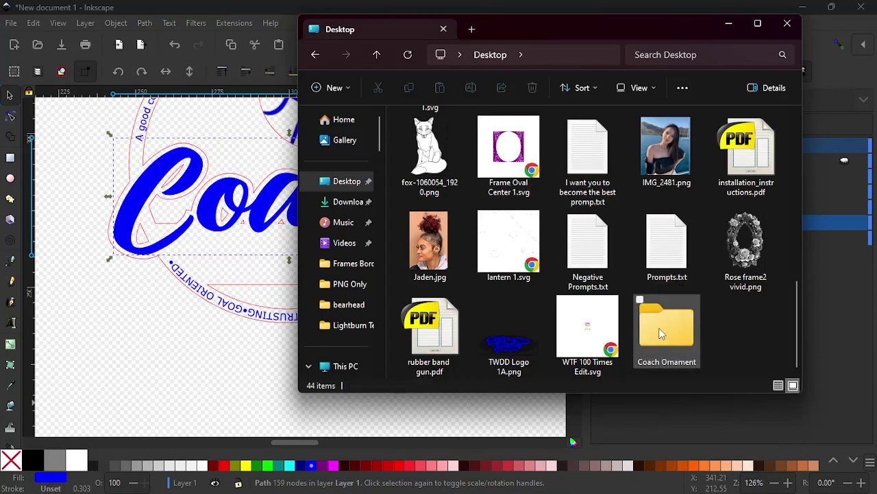
Move Coach Ornament.svg from the Desktop into the Coach Ornament folder.
scroll(661, 334, "up", 5)
scroll(589, 315, "down", 2)
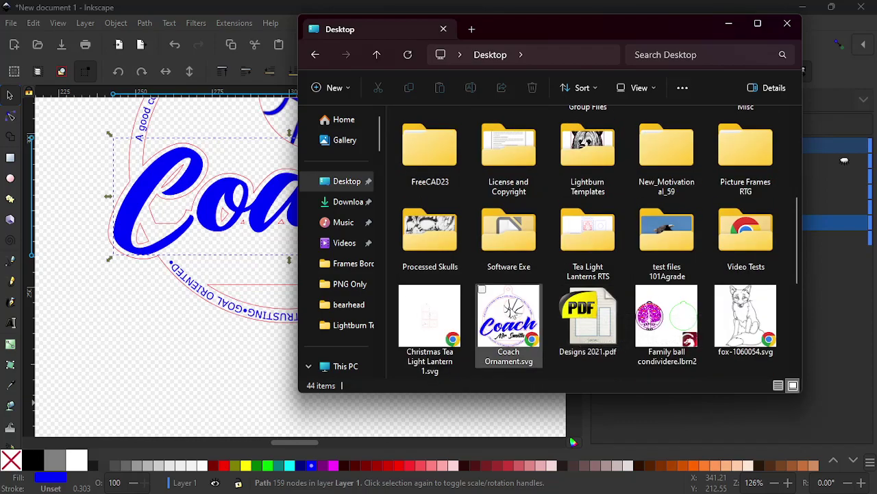
left_click(509, 315)
scroll(509, 322, "down", 3)
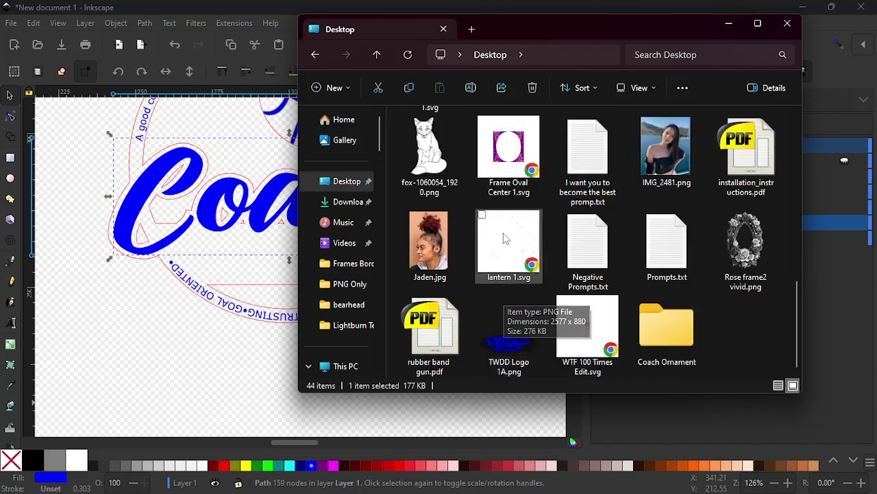
scroll(524, 251, "up", 3)
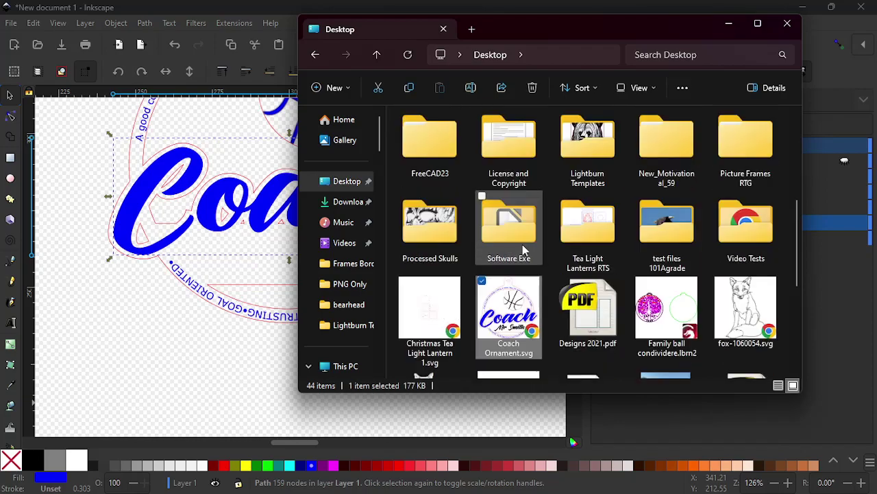
left_click(378, 88)
scroll(575, 207, "down", 5)
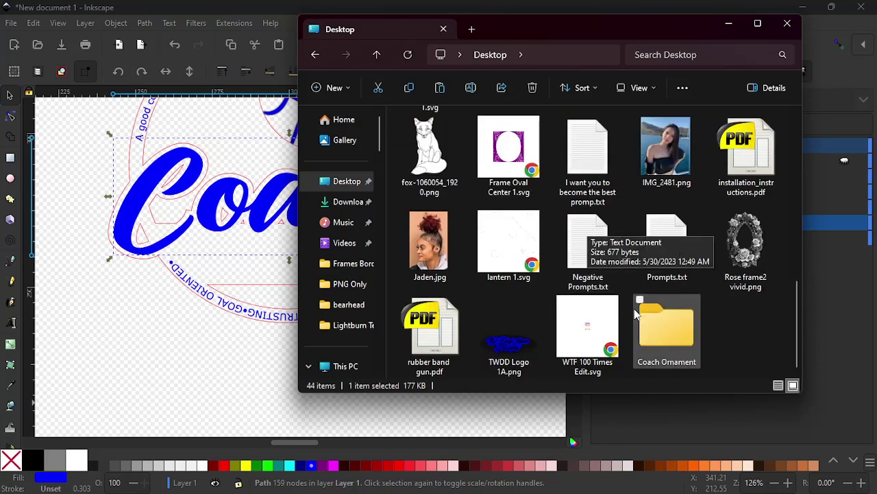
double_click(662, 327)
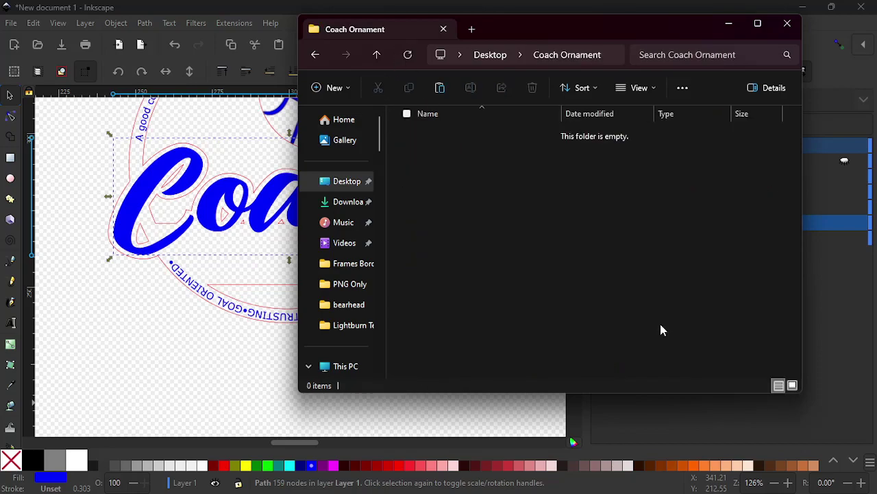
left_click(440, 88)
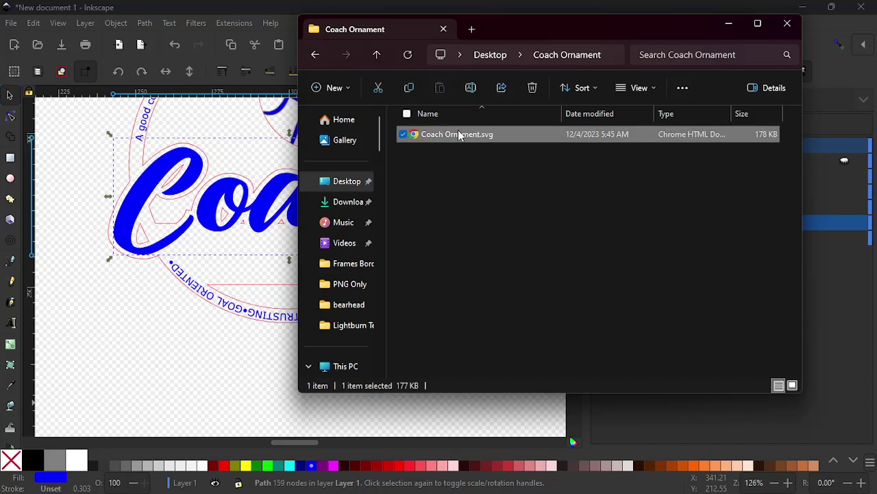
Rename the moved SVG file as Coach Ornament All Layers.svg.
left_click(472, 88)
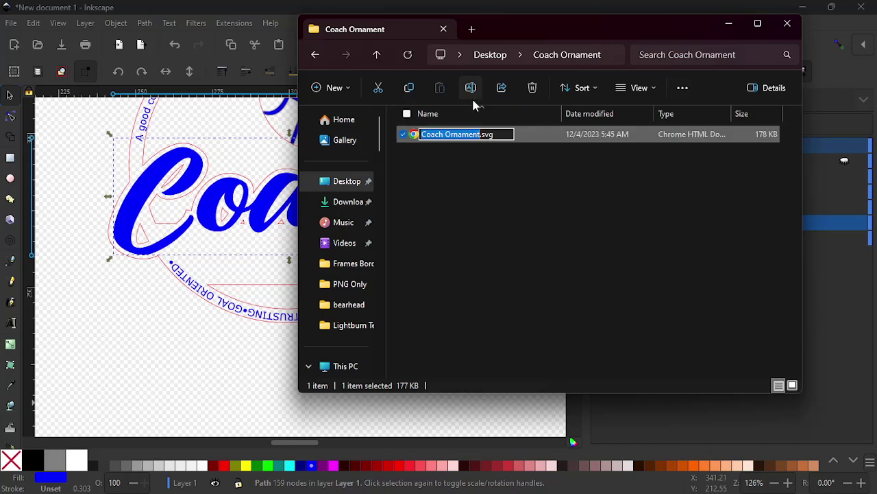
left_click(480, 134)
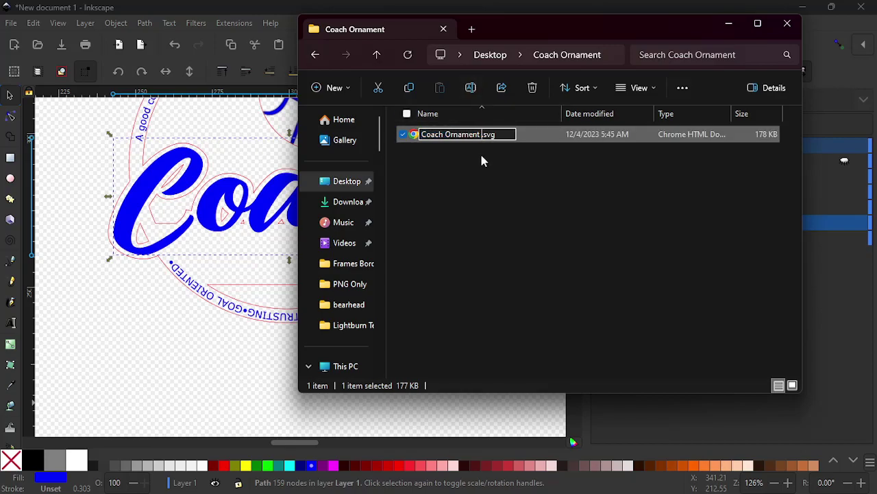
type("All Layers")
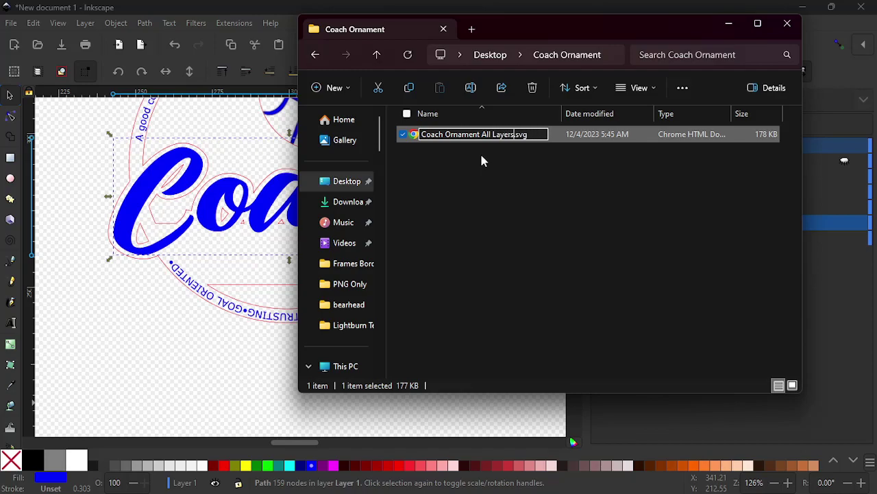
left_click(490, 168)
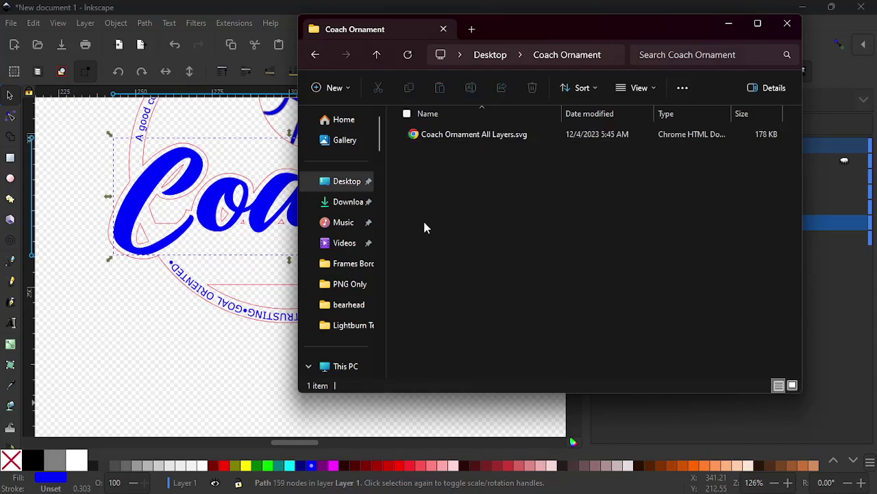
Return to Inkscape, clear the selection and make the hidden coach's name text (text5) visible again.
left_click(93, 375)
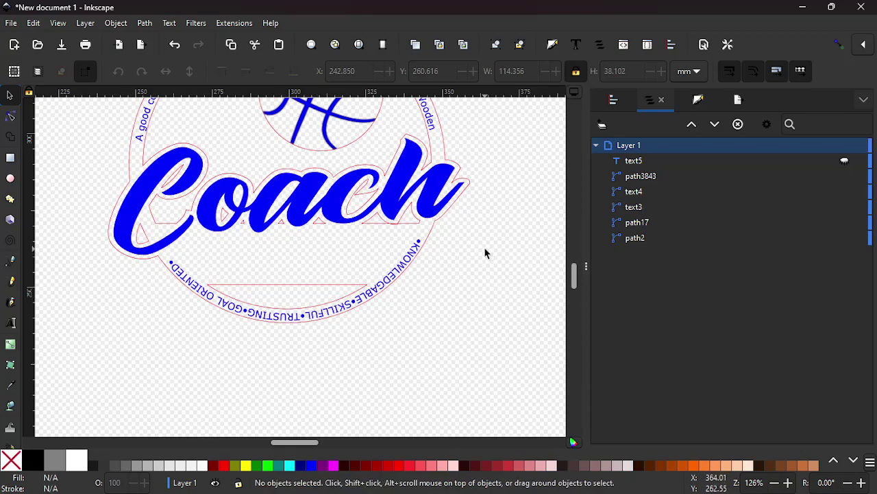
left_click(739, 101)
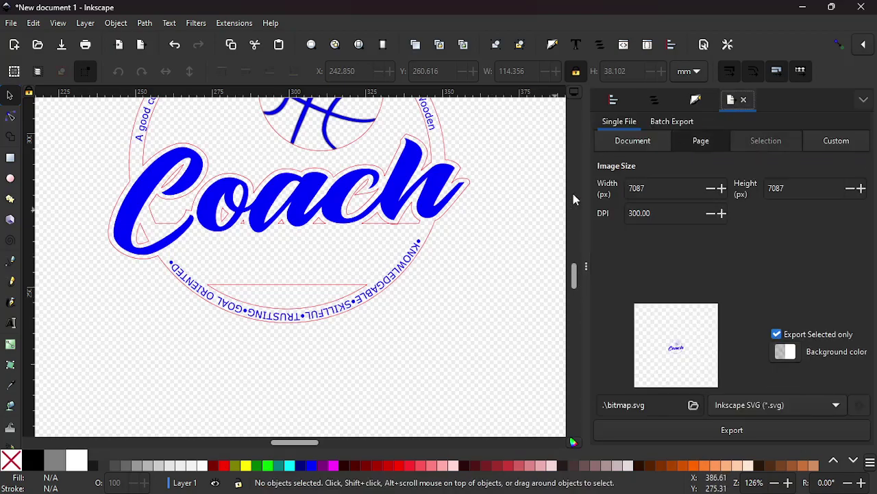
left_click(655, 102)
left_click(843, 160)
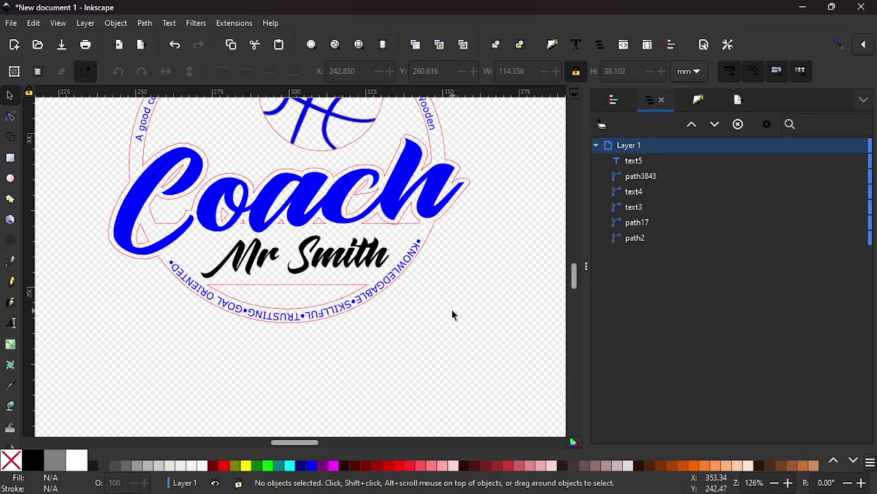
Export only the coach's name text as an Inkscape SVG named Text Name Layer 1 into the Coach Ornament folder.
scroll(386, 317, "down", 2)
left_click(348, 292)
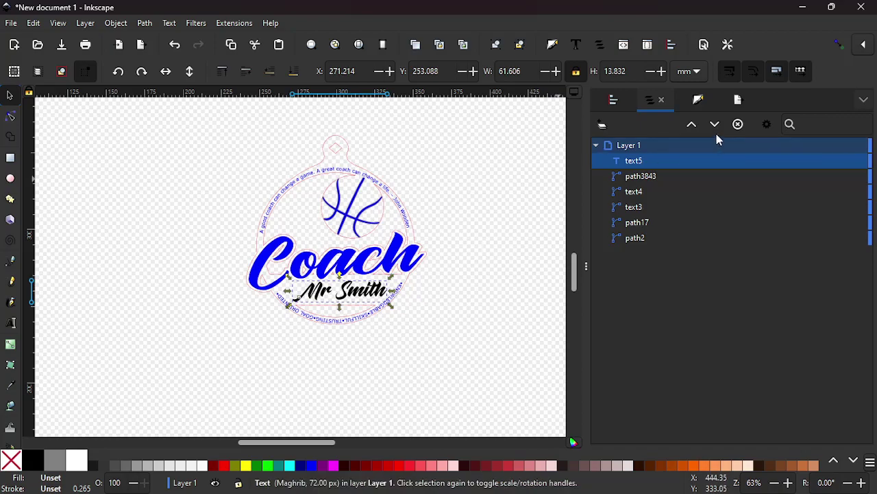
left_click(739, 101)
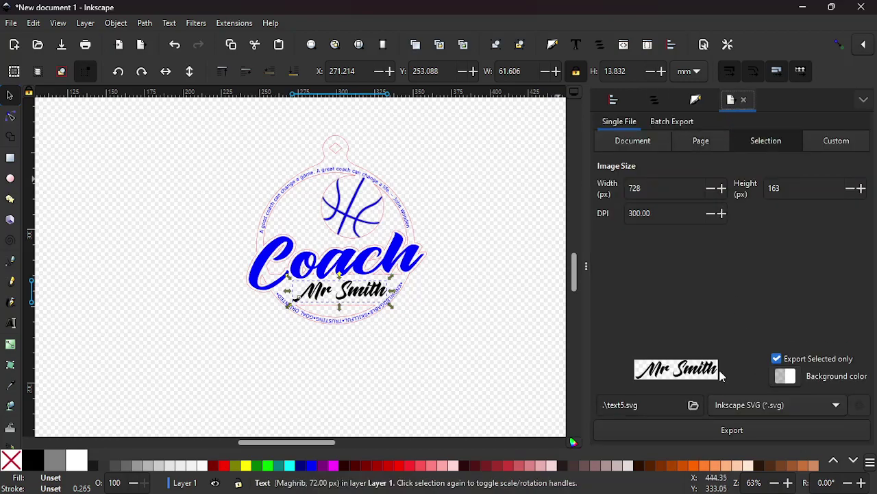
left_click(694, 406)
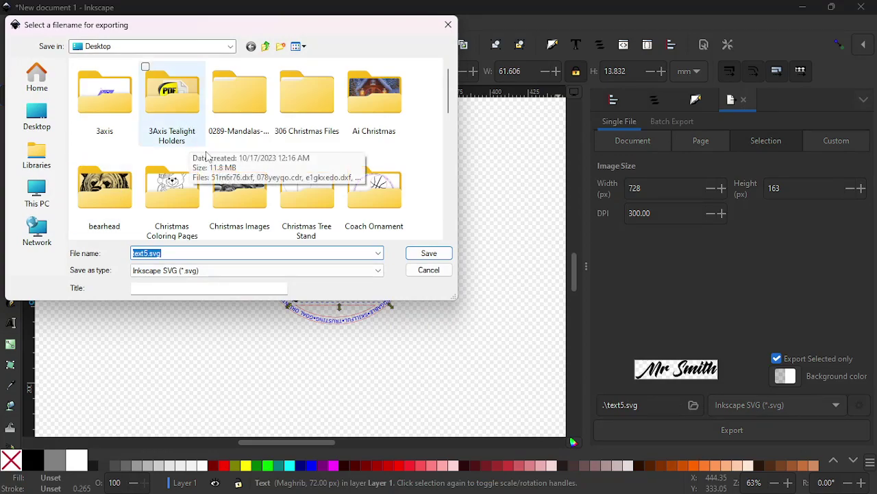
double_click(389, 198)
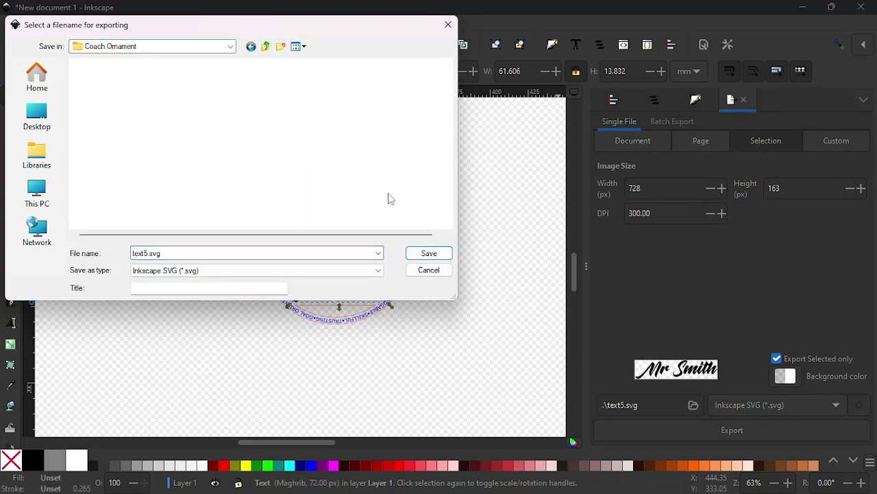
left_click(147, 254)
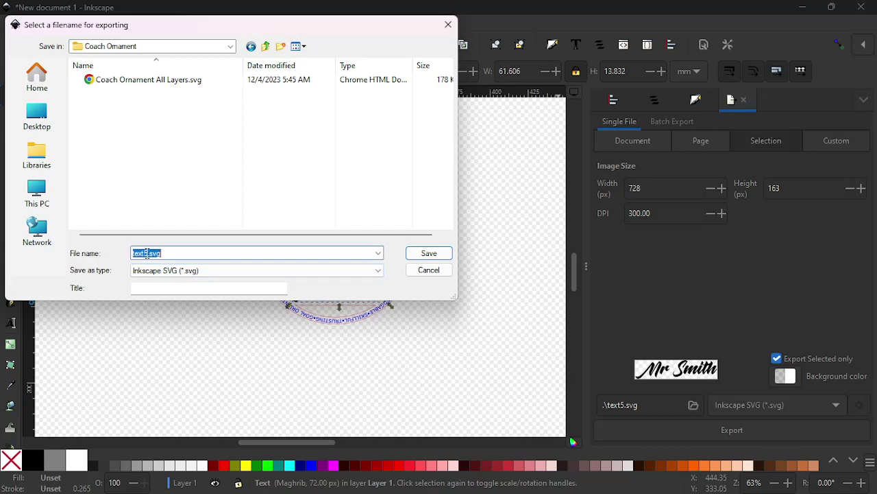
type("Layer 1")
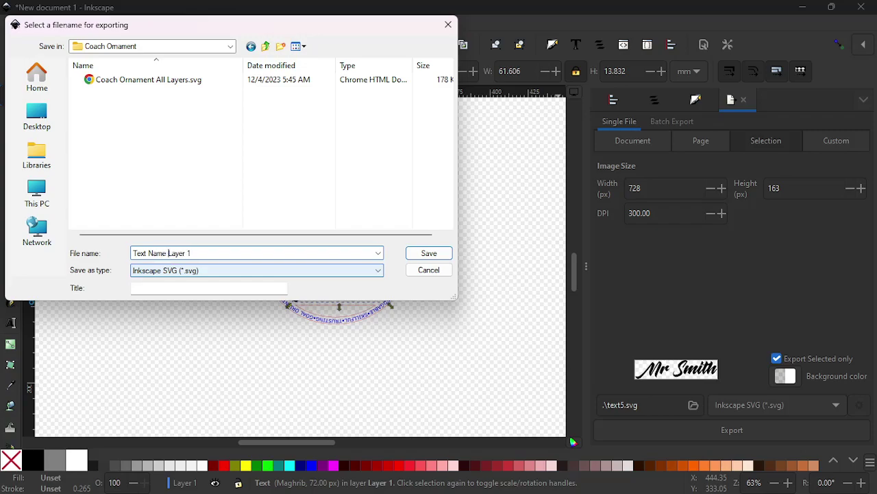
left_click(429, 253)
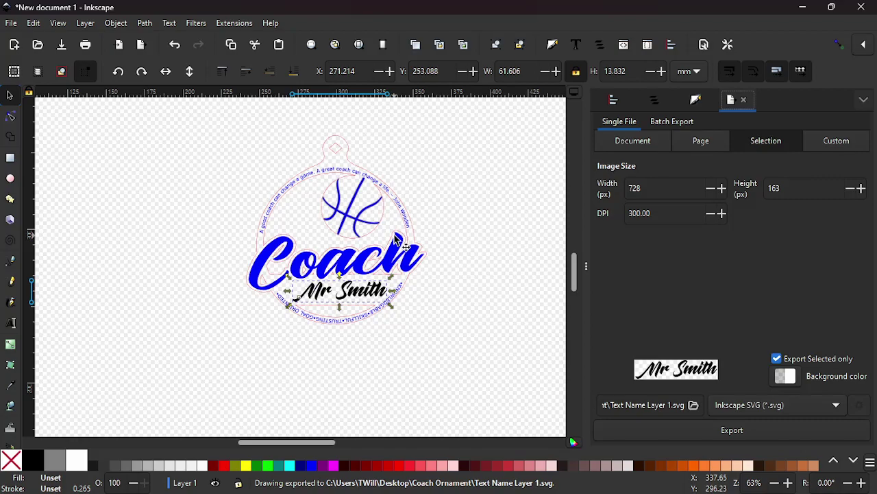
Select the Coach lettering, both curved texts and the basketball lines, and merge them into one path with Combine.
left_click(328, 259)
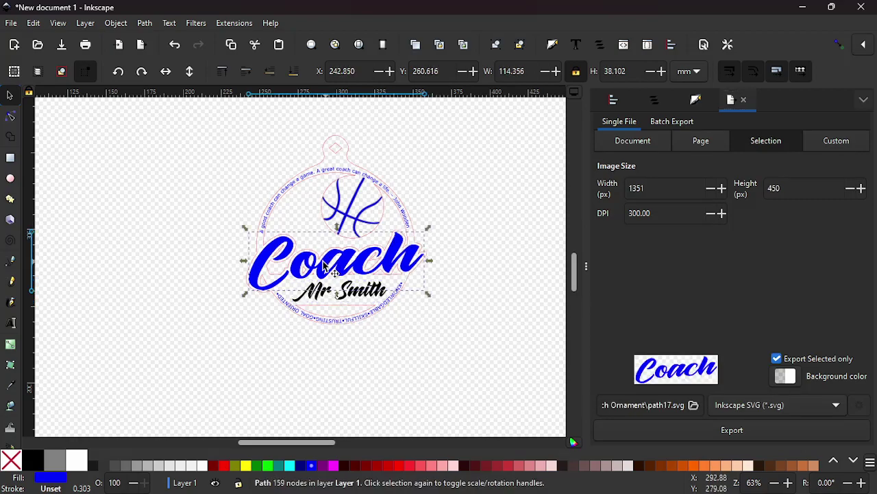
key("shift")
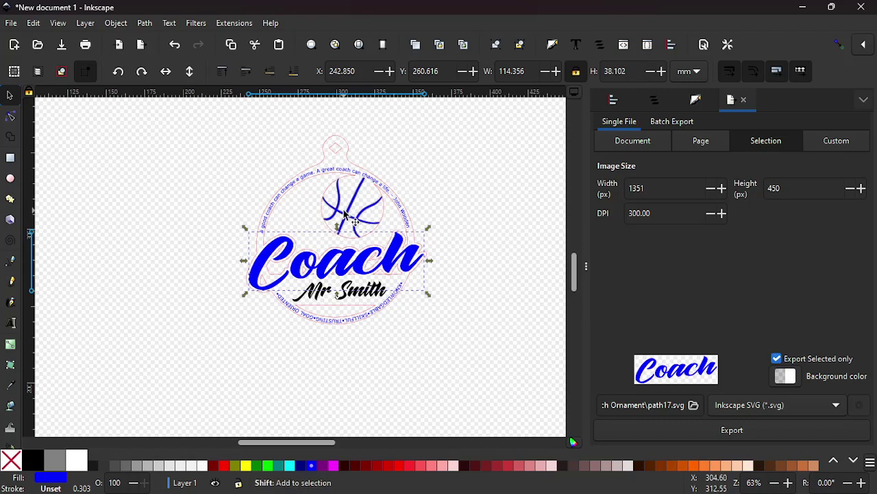
left_click(301, 340)
scroll(310, 336, "up", 2)
left_click(333, 297)
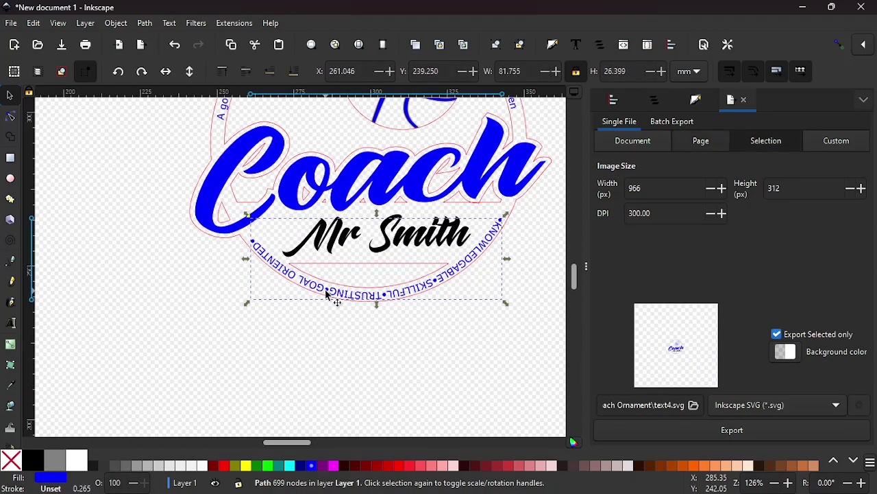
key("shift")
left_click(288, 192, "shift")
scroll(288, 192, "up", 3)
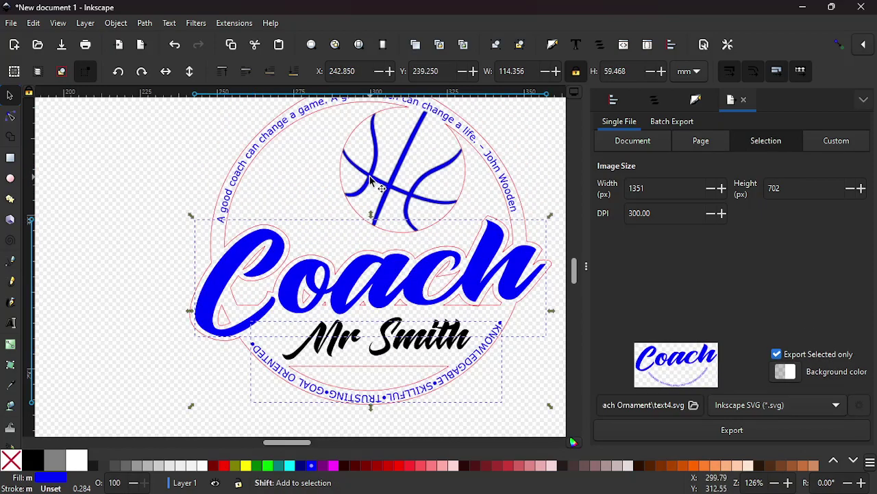
left_click(376, 184, "shift")
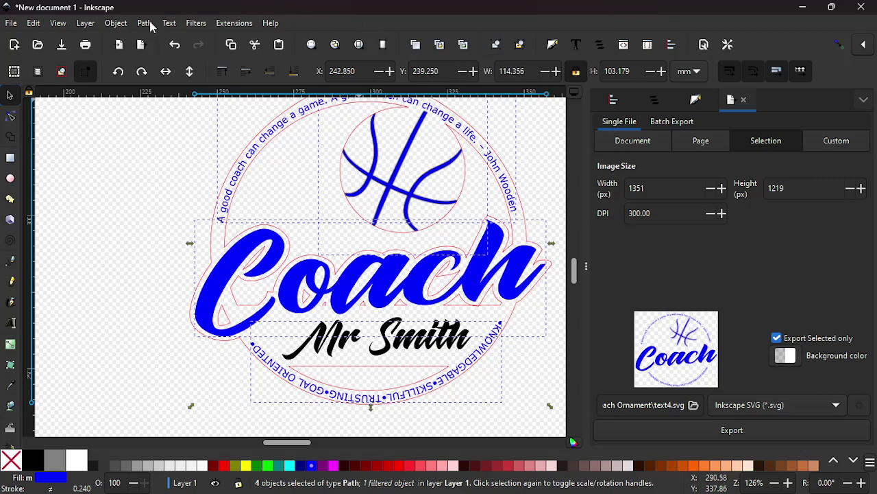
left_click(145, 23)
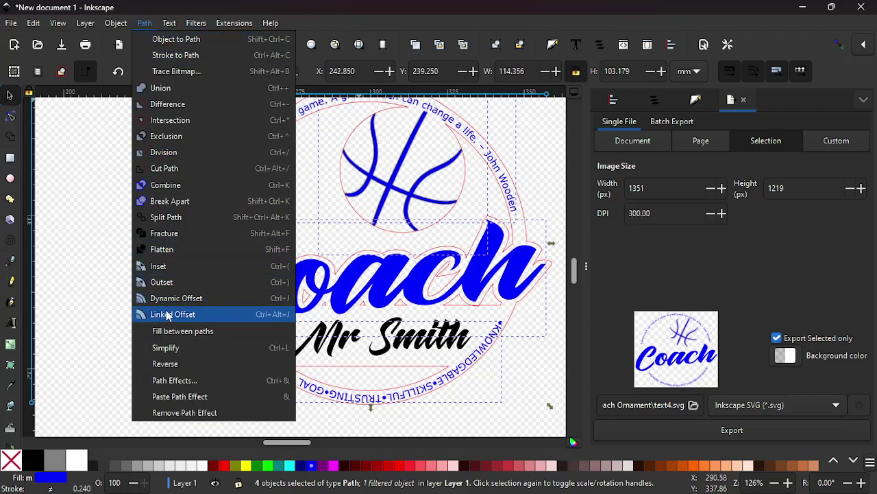
left_click(162, 189)
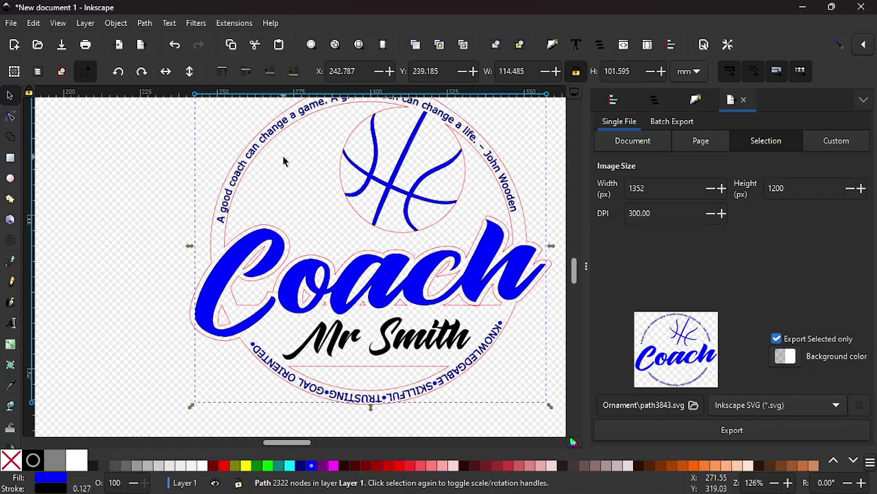
scroll(429, 229, "down", 2)
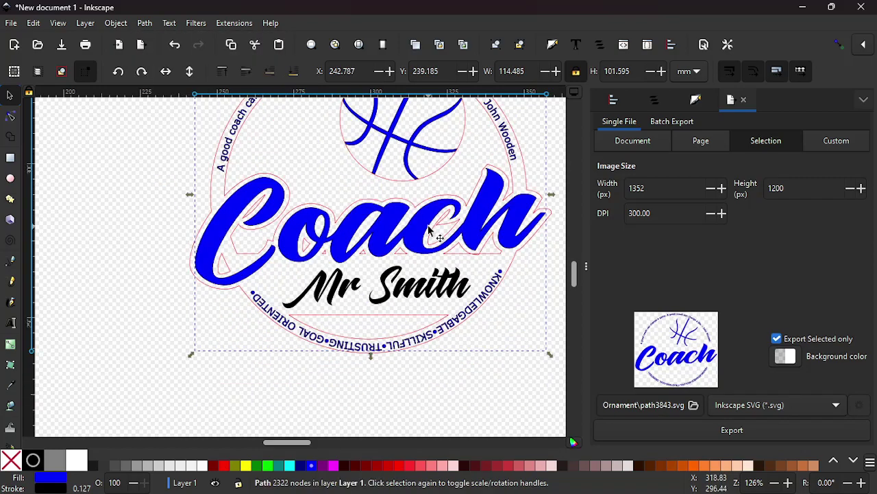
Export the combined Coach lettering, curved texts and basketball lines as an Inkscape SVG named Qoute Layer 2 into the Coach Ornament folder.
scroll(428, 229, "down", 4)
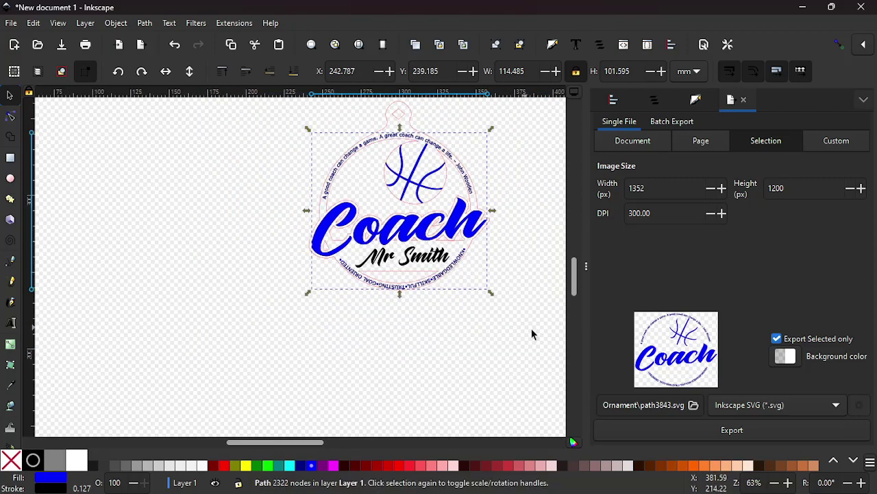
left_click(693, 405)
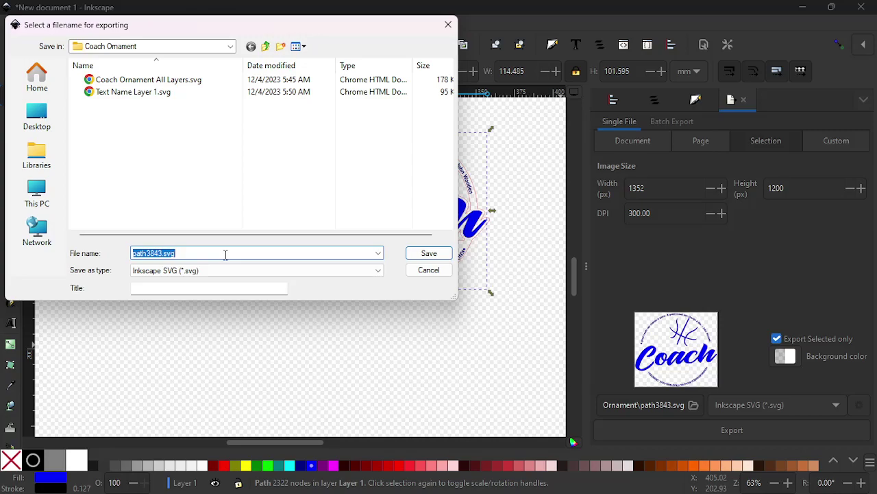
type("Qoute Layer 2")
left_click(427, 253)
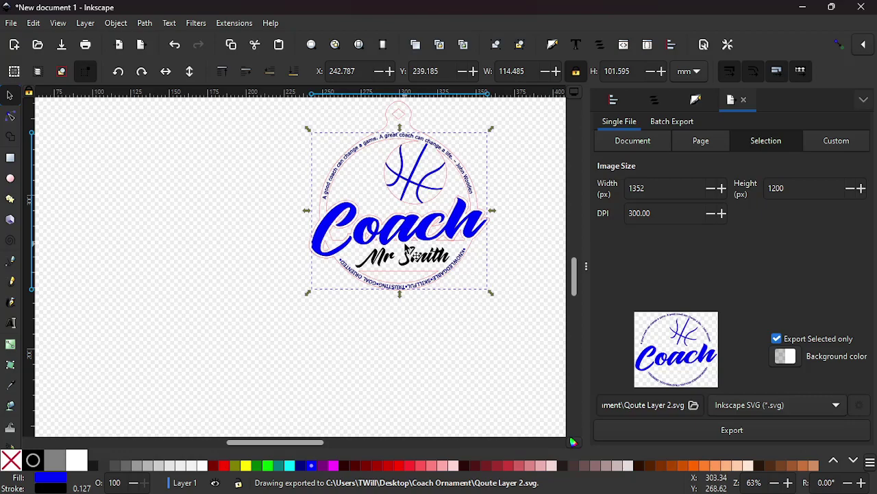
Export only the red ornament outline path as an Inkscape SVG named Outline Cut Layer 3 into the Coach Ornament folder.
left_click(394, 337)
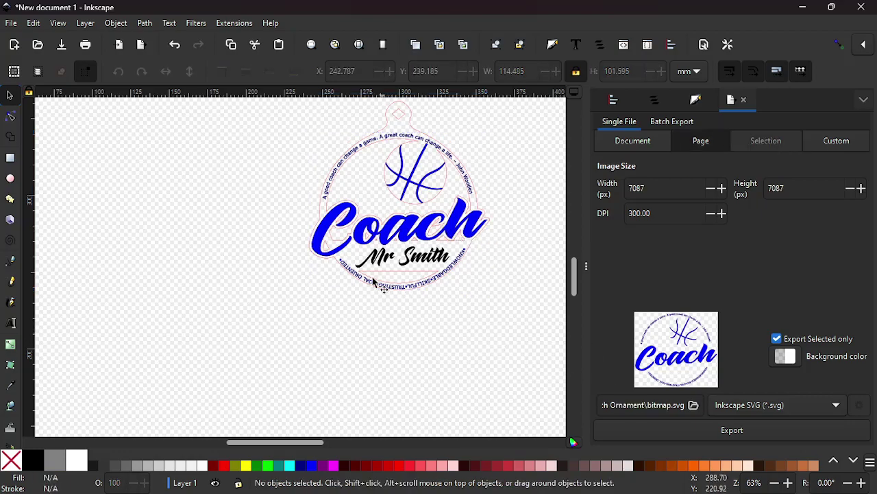
left_click(411, 120)
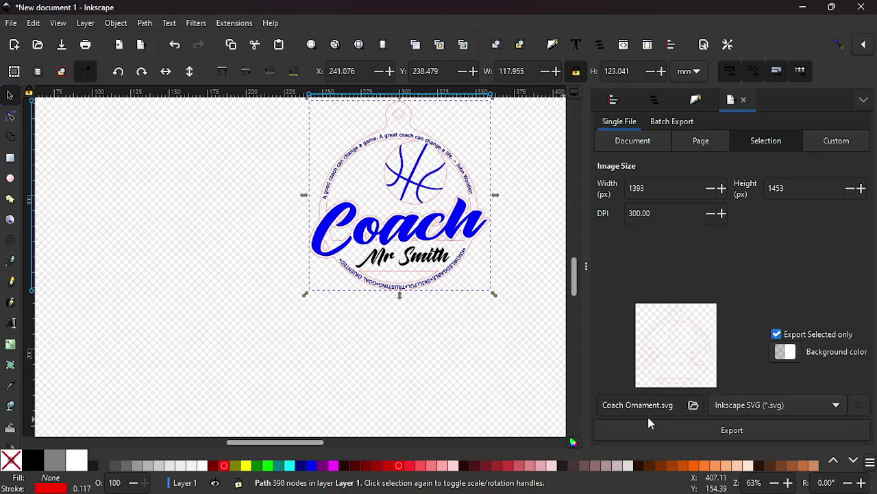
left_click(693, 405)
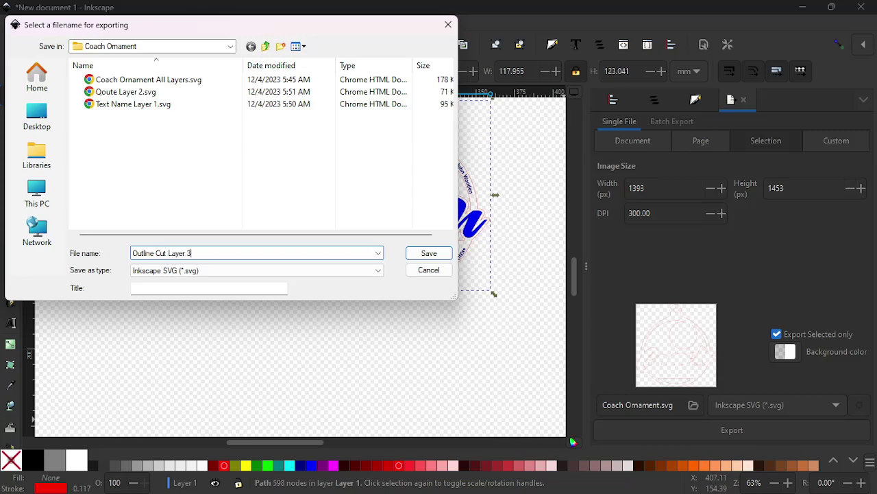
left_click(429, 253)
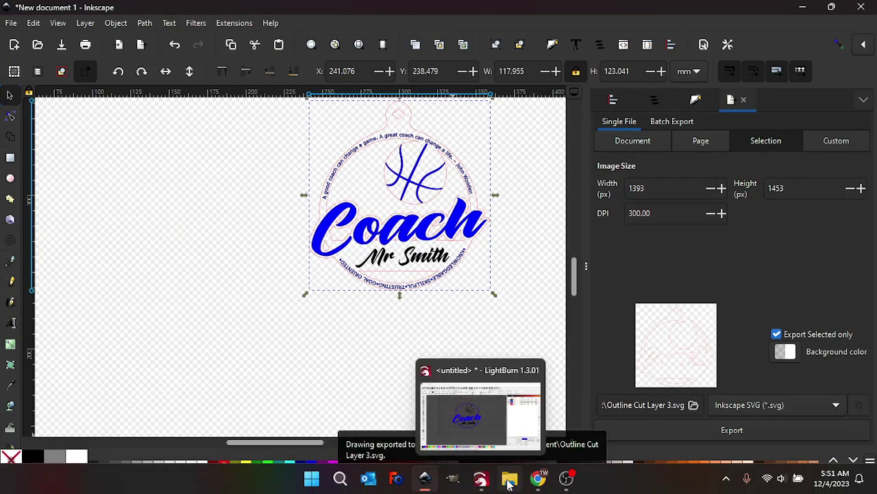
Bring up the Coach Ornament folder in File Explorer and show its files as large thumbnails.
left_click(510, 480)
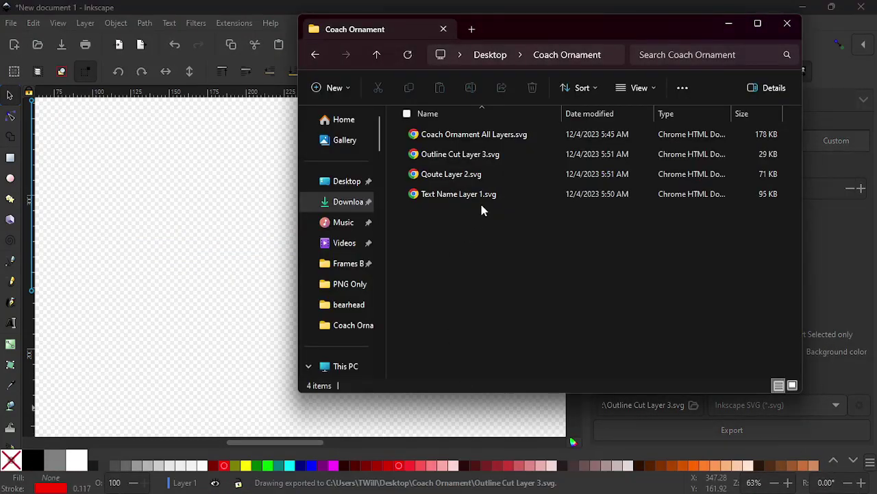
left_click(631, 87)
left_click(620, 139)
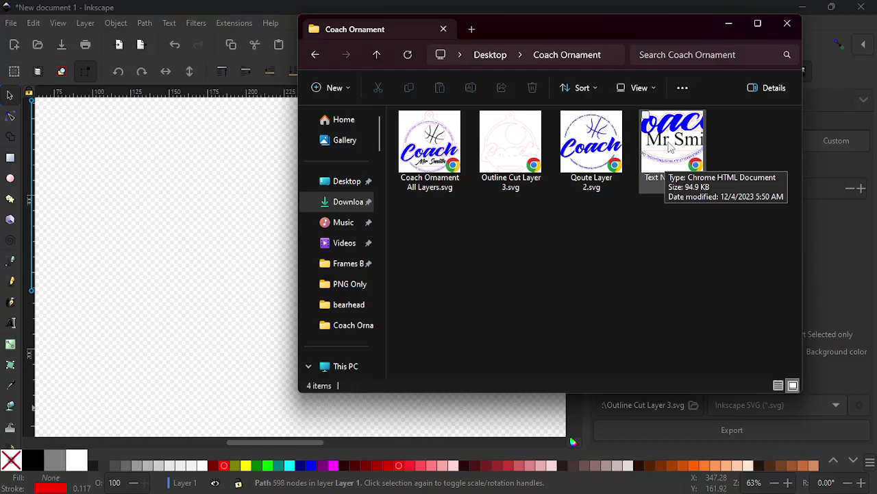
Open Text Name Layer 1.svg in the browser to inspect its contents, and close its tab.
left_click(672, 147)
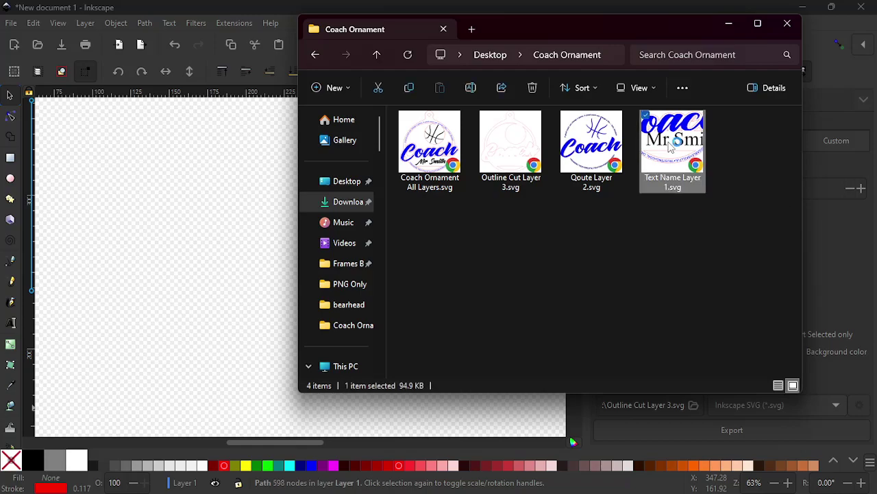
double_click(671, 145)
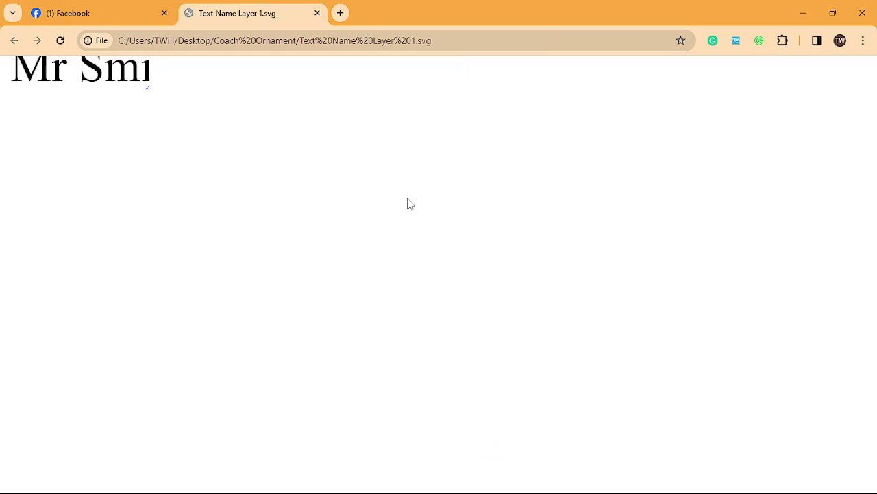
left_click(318, 13)
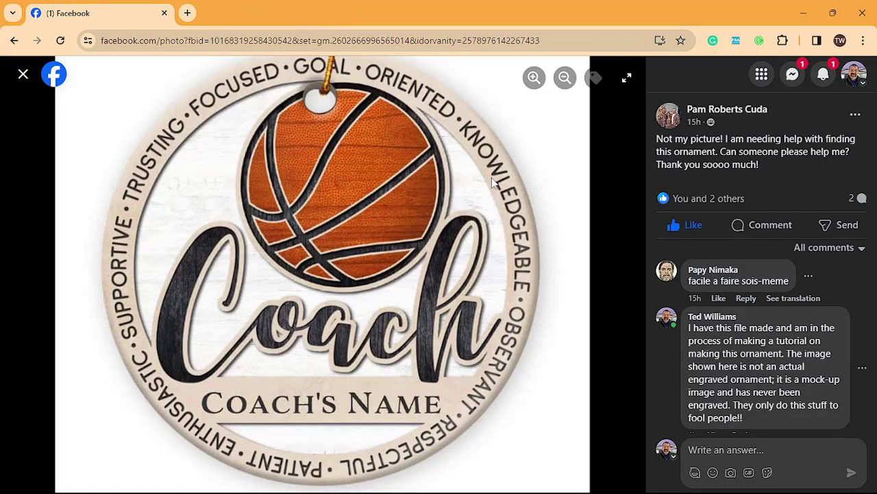
Switch to LightBurn and delete the existing coach ornament artwork from the workspace.
mouse_move(484, 482)
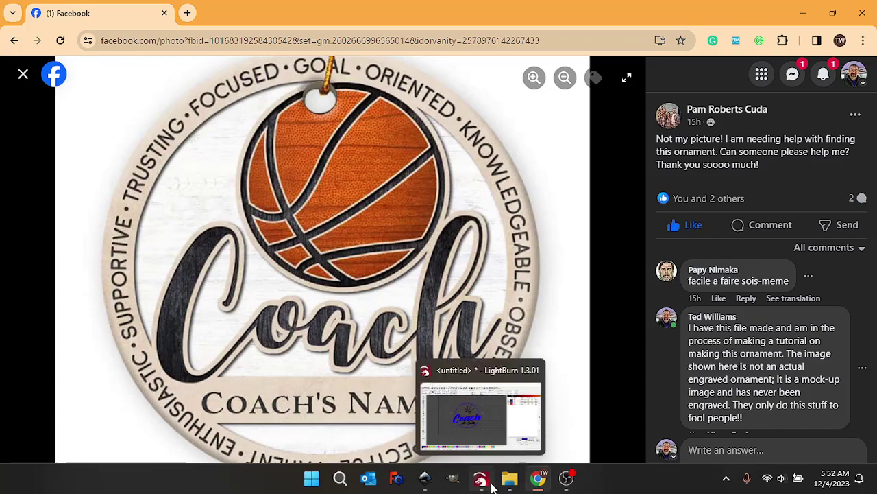
left_click(482, 480)
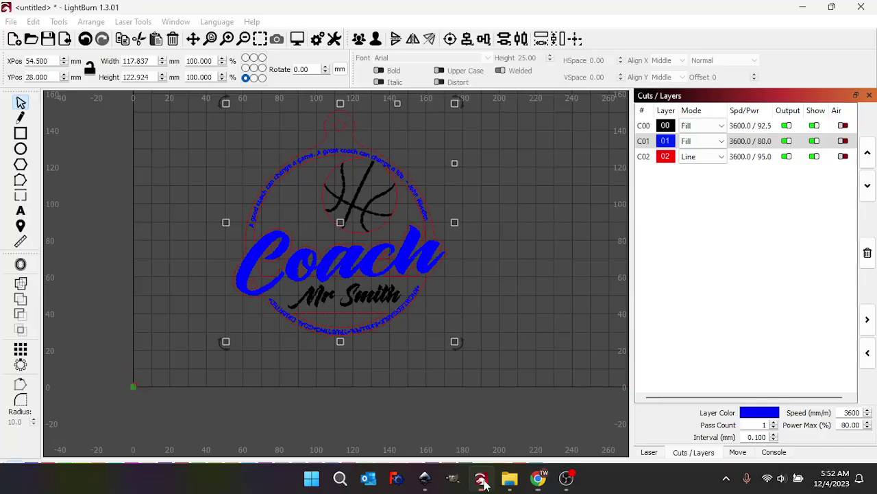
key("Delete")
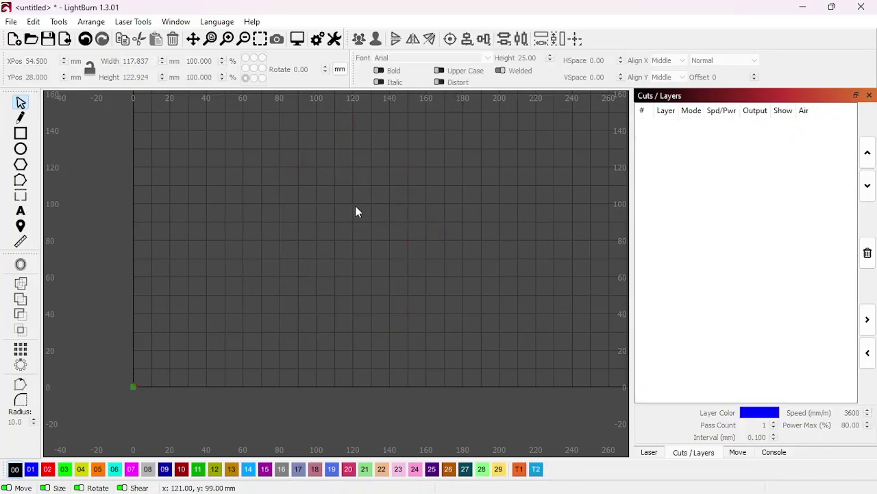
Import Text Name Layer 1.svg from the Coach Ornament folder into LightBurn to check its contents, and delete it from the workspace.
left_click(509, 488)
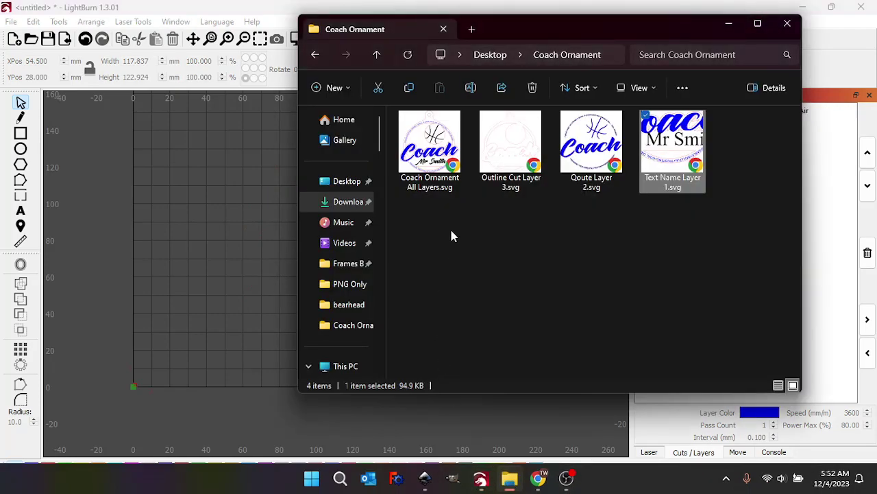
left_click(509, 272)
left_click(662, 139)
left_click_drag(662, 139, 244, 230)
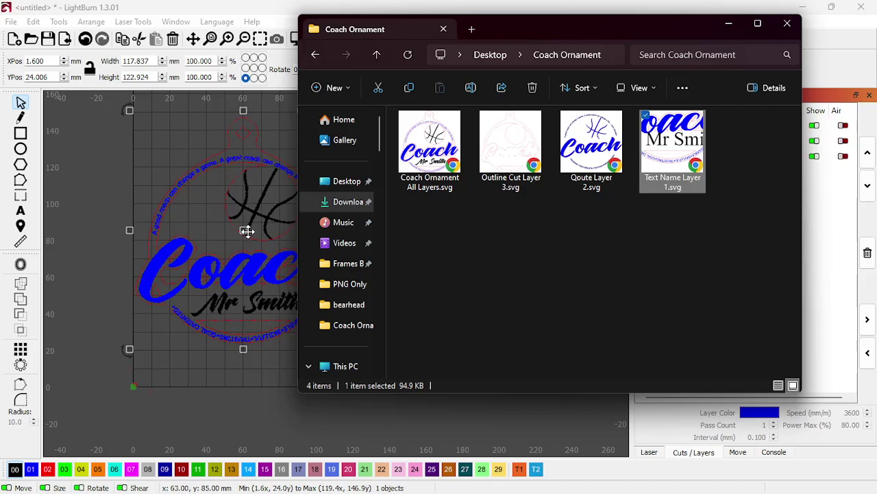
left_click(209, 228)
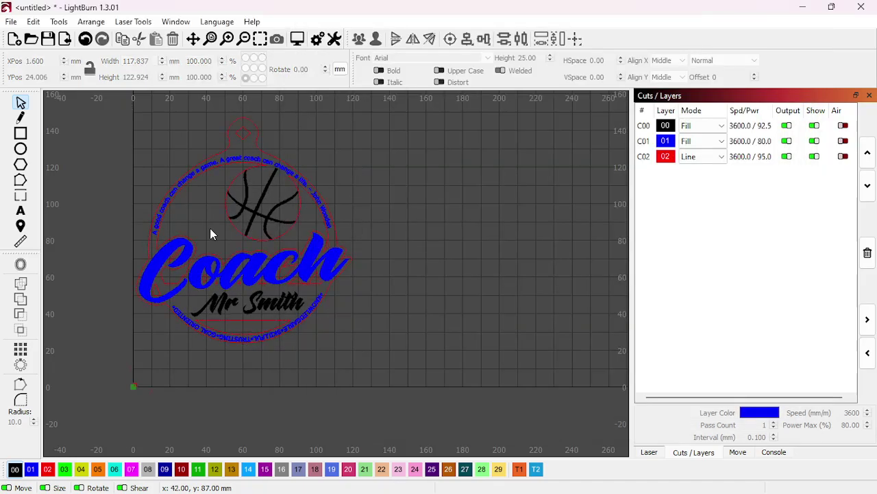
left_click(252, 214)
key("Delete")
Import Qoute Layer 2.svg from the Coach Ornament folder into LightBurn to check it, and delete it from the workspace.
mouse_move(463, 487)
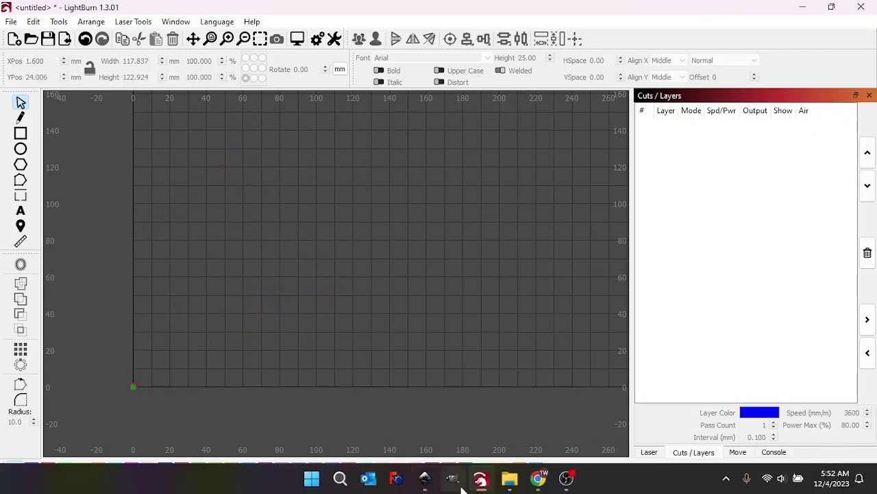
left_click(509, 478)
left_click_drag(569, 158, 218, 258)
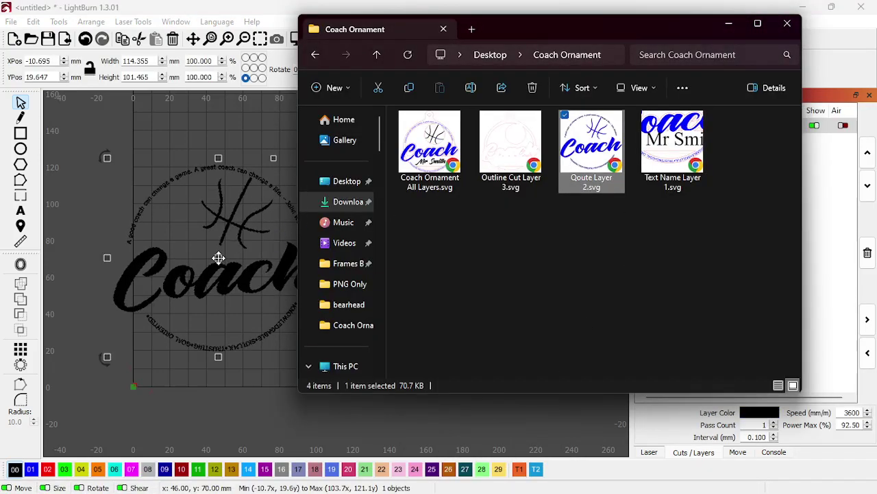
left_click(202, 127)
left_click(226, 219)
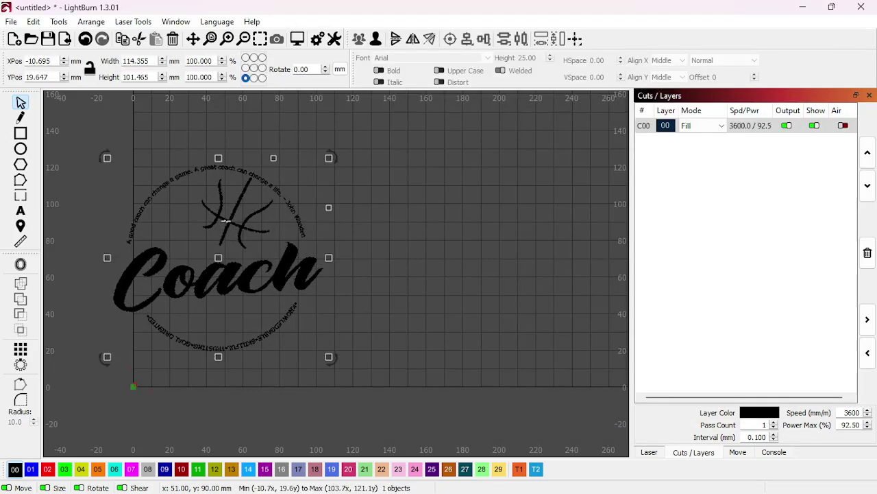
key("Delete")
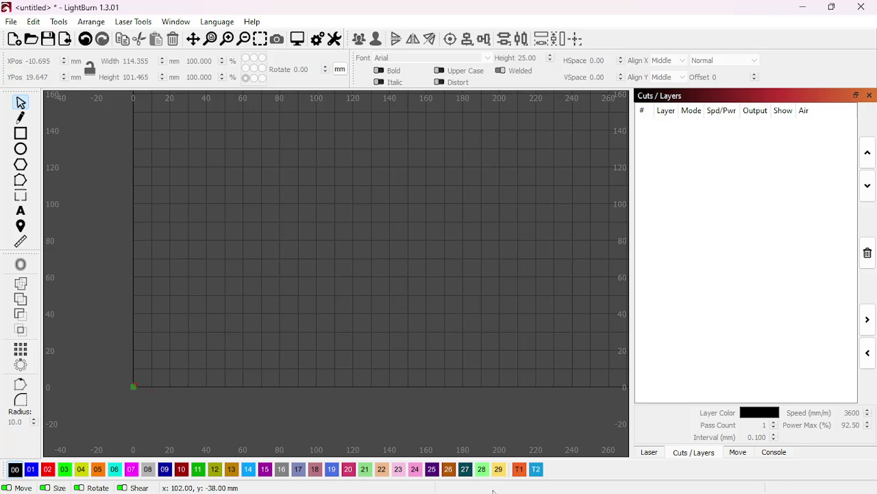
Import Outline Cut Layer 3.svg from the Coach Ornament folder into LightBurn to check it, and delete it from the workspace.
left_click(507, 477)
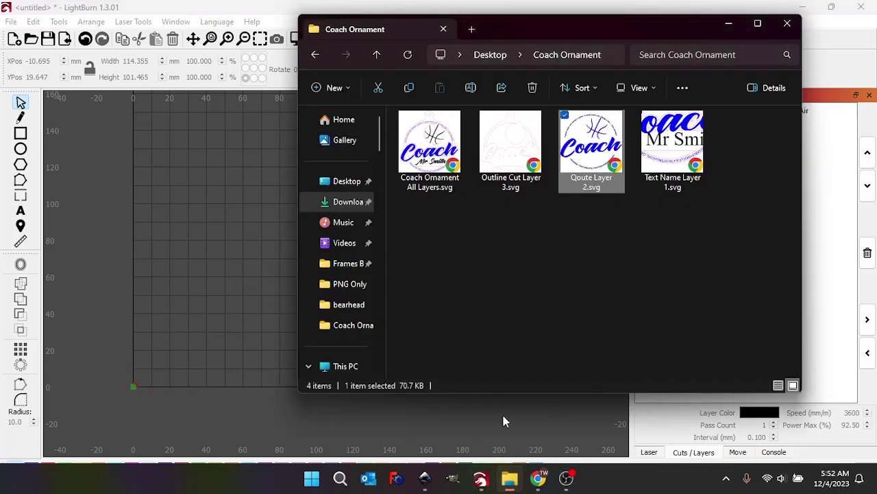
left_click_drag(509, 151, 233, 231)
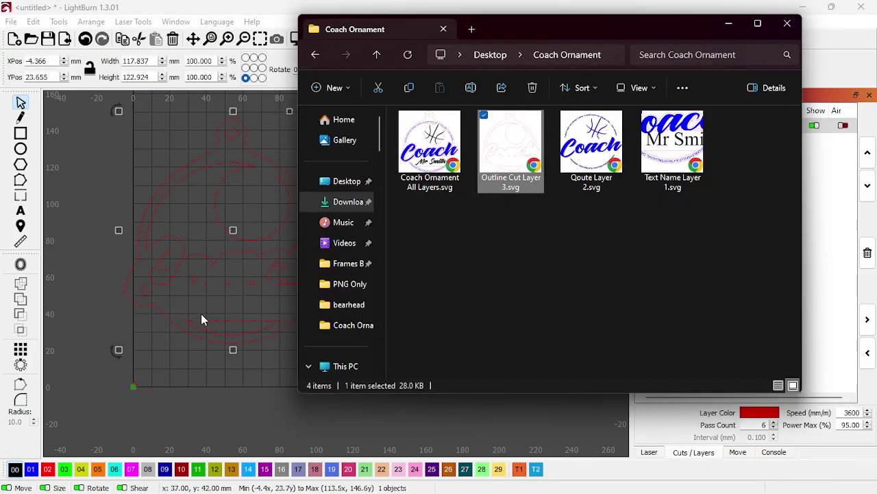
left_click(193, 198)
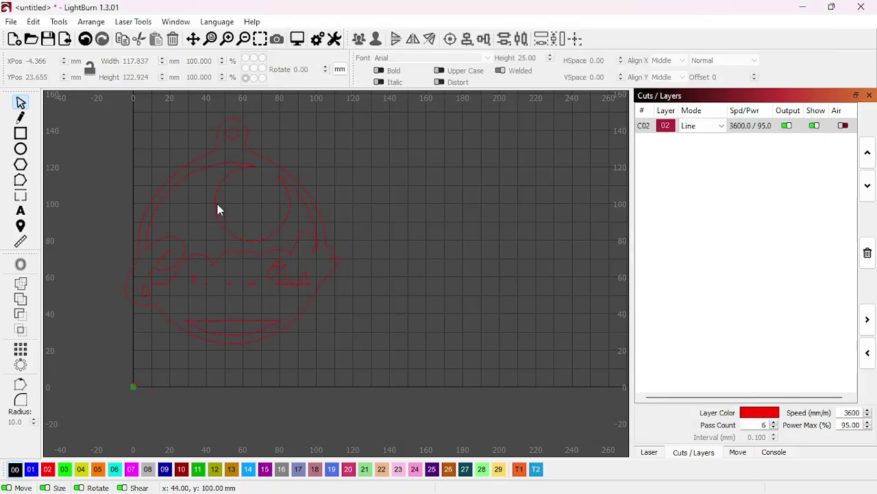
left_click(215, 211)
key("Delete")
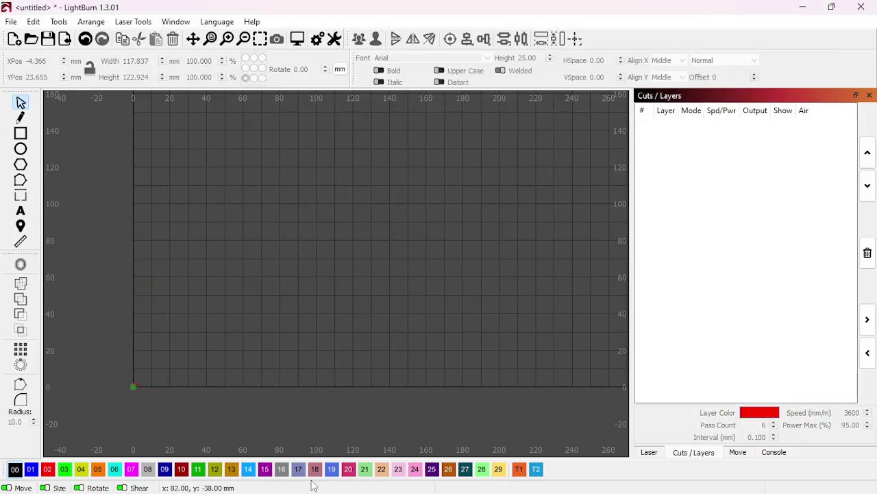
Return to Inkscape and export only the coach's name text again, replacing the existing Text Name Layer 1.svg.
left_click(423, 478)
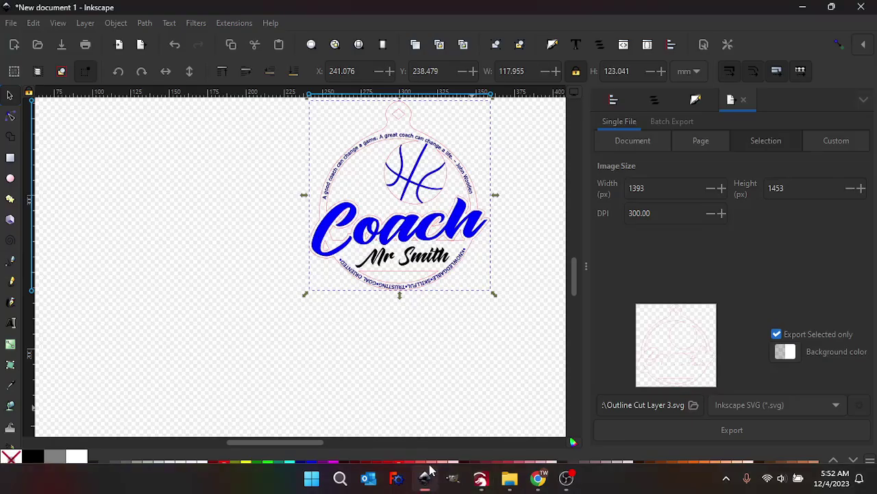
left_click(408, 346)
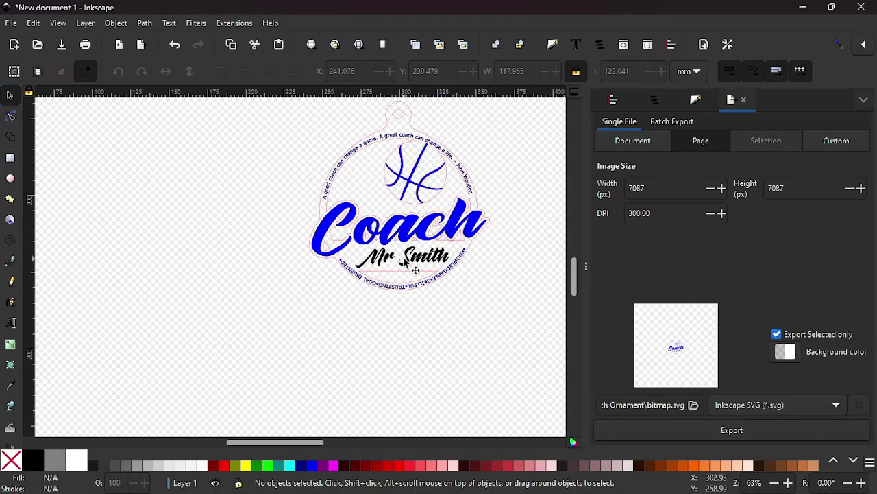
left_click(408, 261)
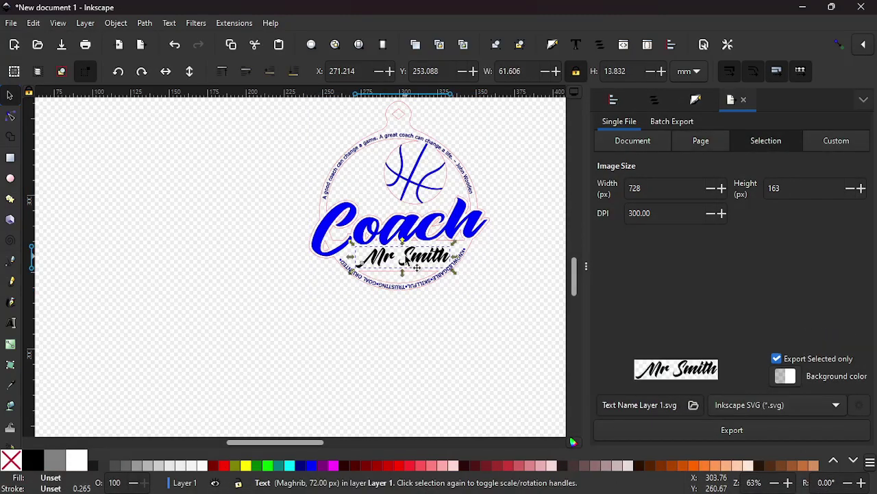
left_click(696, 430)
left_click(521, 302)
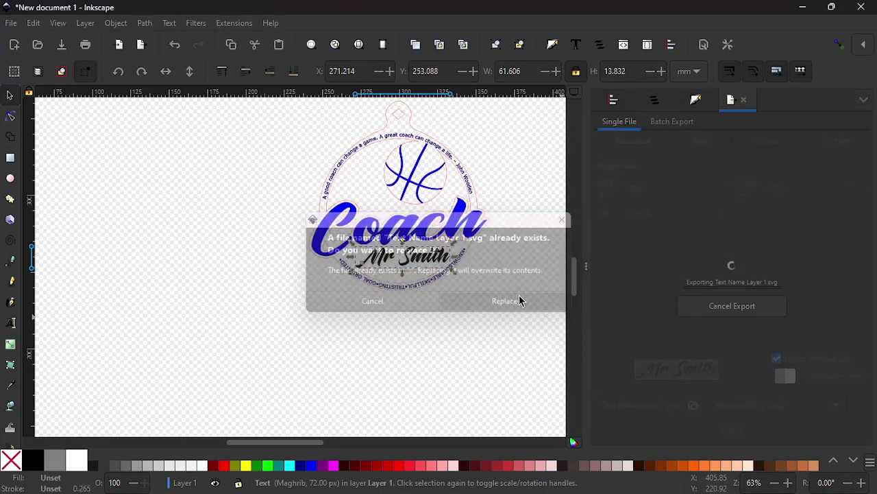
Refresh the Coach Ornament folder in File Explorer to check the thumbnail of Text Name Layer 1.svg.
left_click(509, 478)
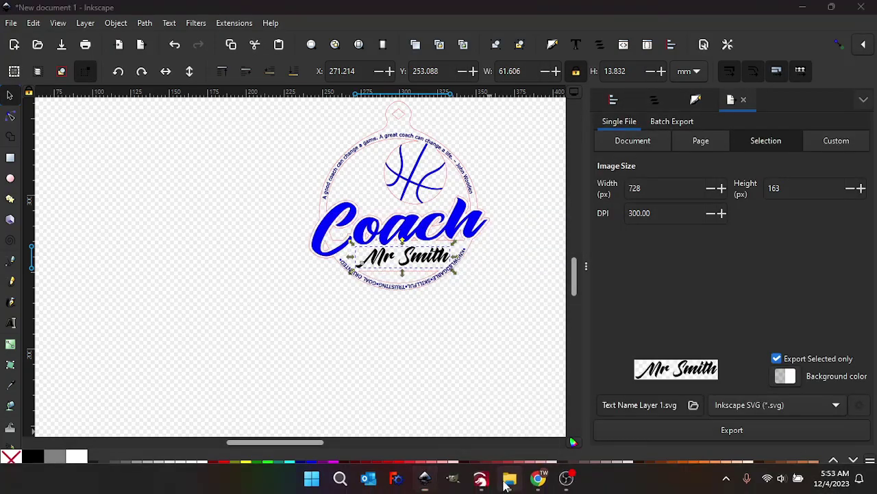
left_click(410, 56)
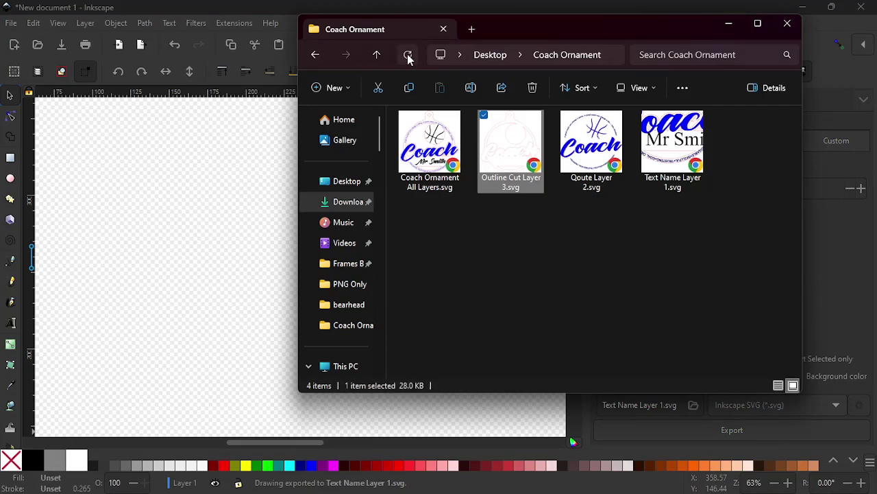
left_click(408, 57)
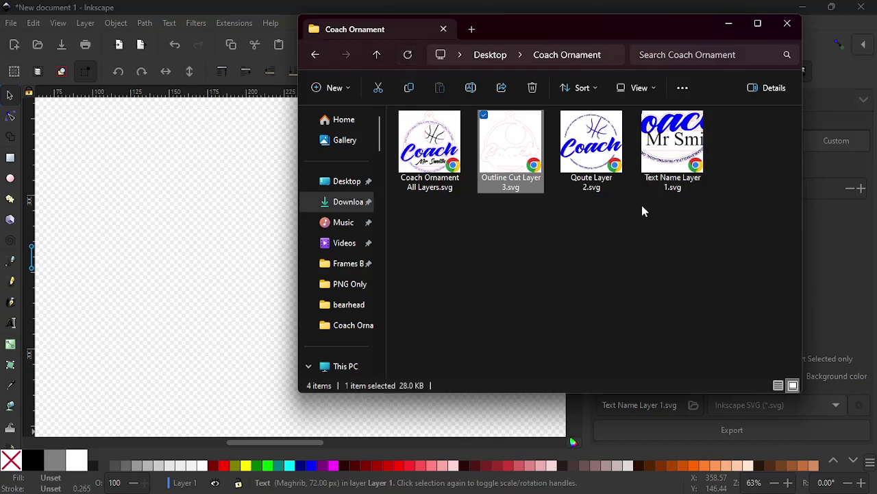
Return to Inkscape, select the coach's name text, and hide path3843 and path2 in Layer 1.
left_click(145, 329)
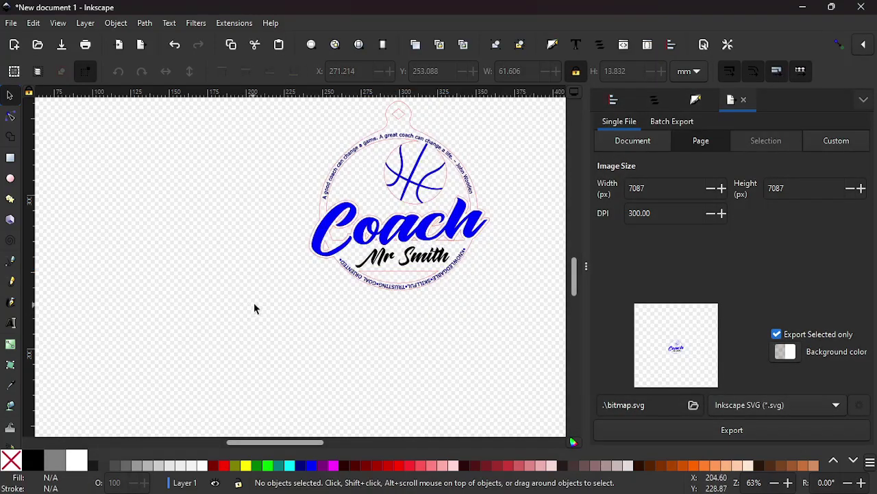
left_click(405, 258)
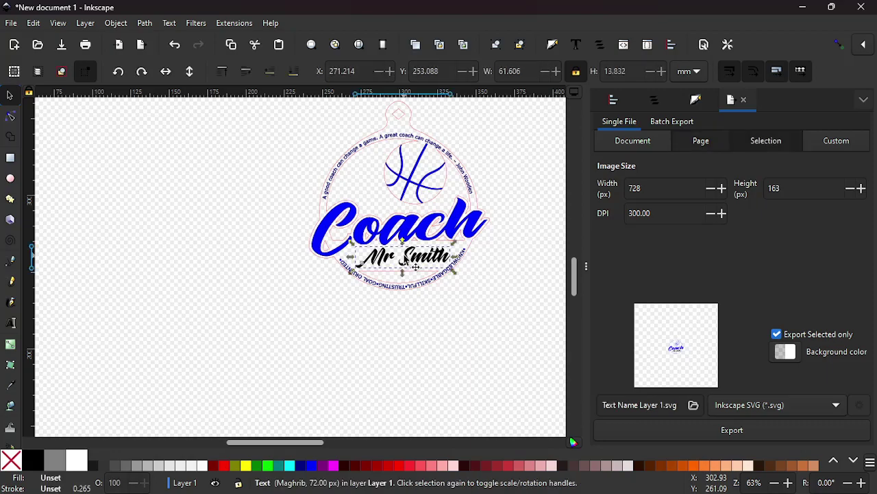
left_click(655, 101)
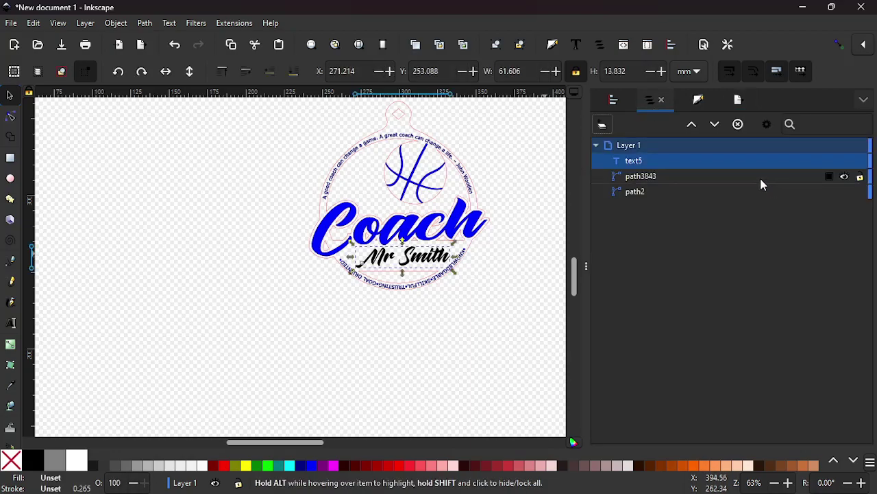
left_click(845, 177)
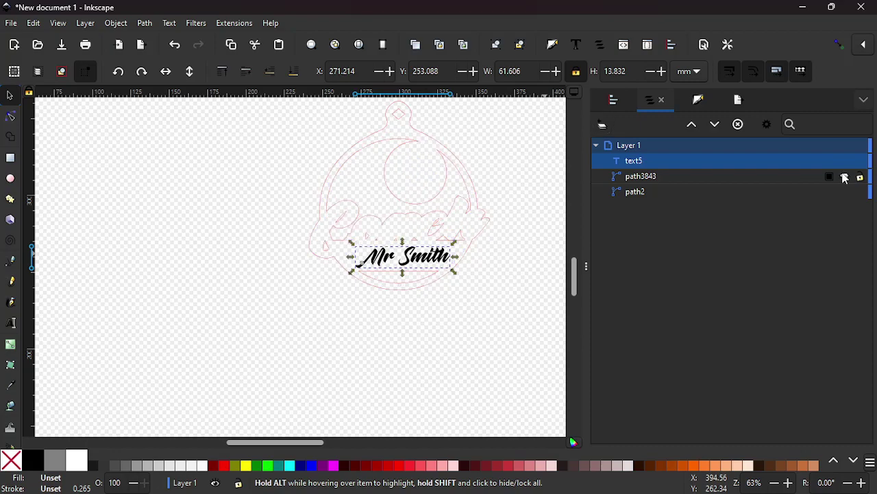
left_click(845, 192)
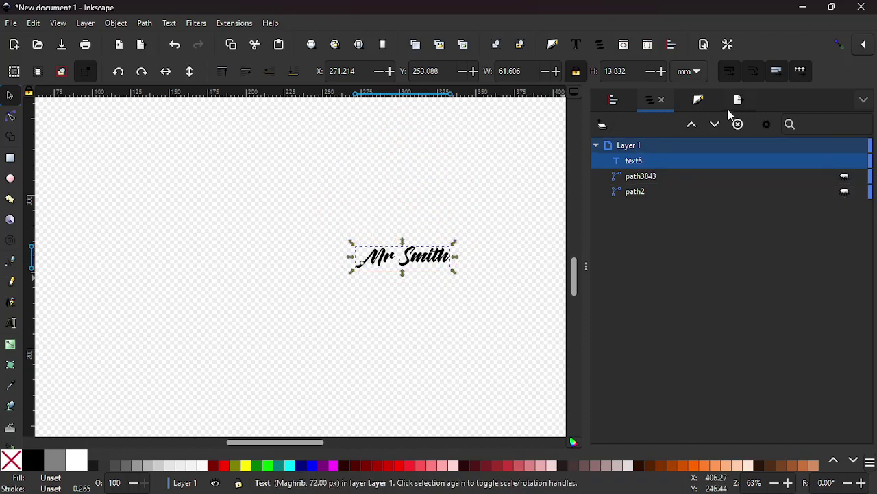
Export only the selected name text as an Inkscape SVG, replacing the existing Text Name Layer 1.svg.
left_click(742, 99)
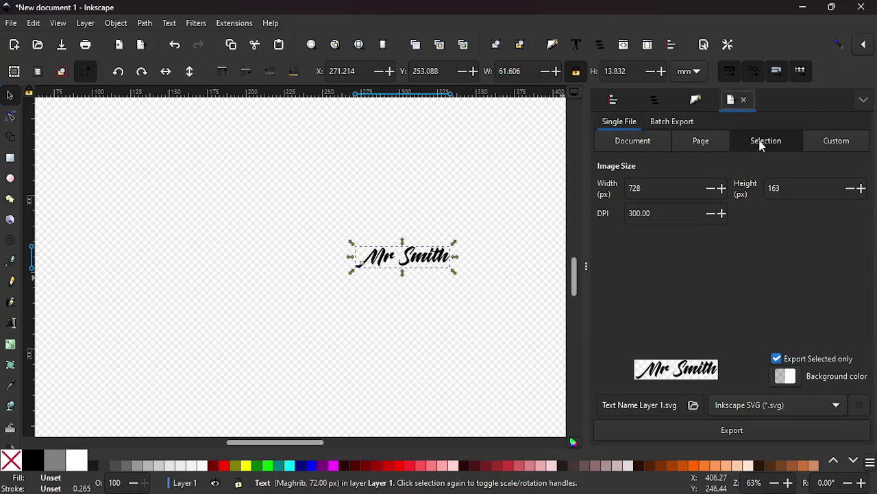
left_click(697, 431)
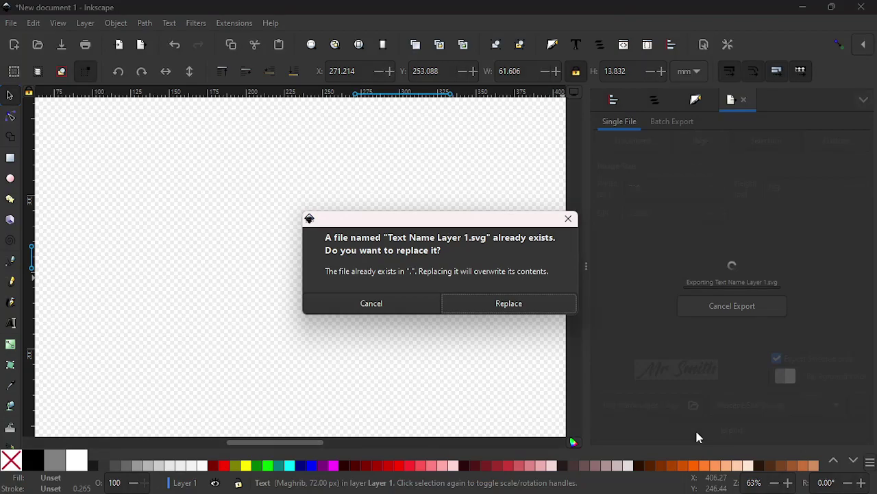
left_click(510, 305)
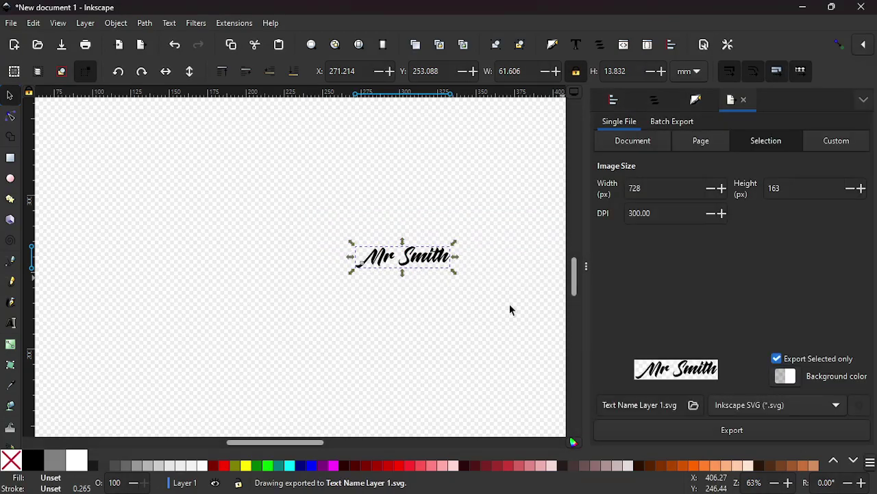
Import the re-exported Text Name Layer 1.svg from the Coach Ornament folder into LightBurn to check its contents.
left_click(507, 478)
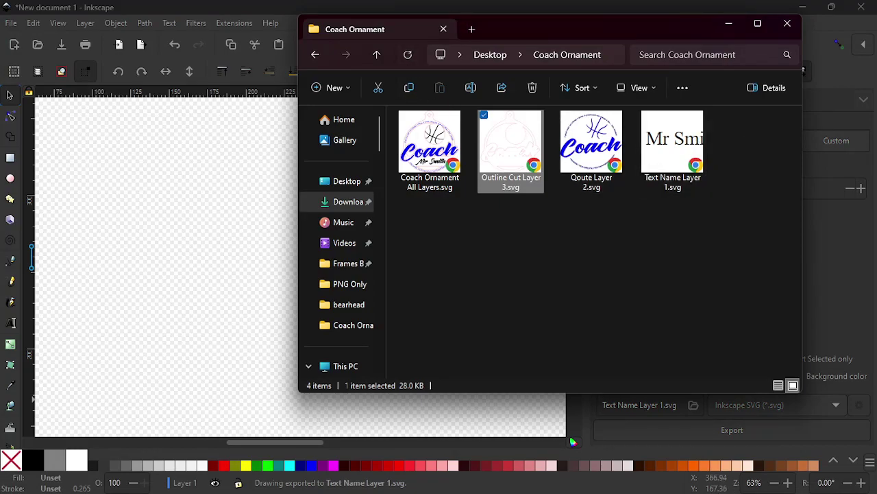
left_click(484, 486)
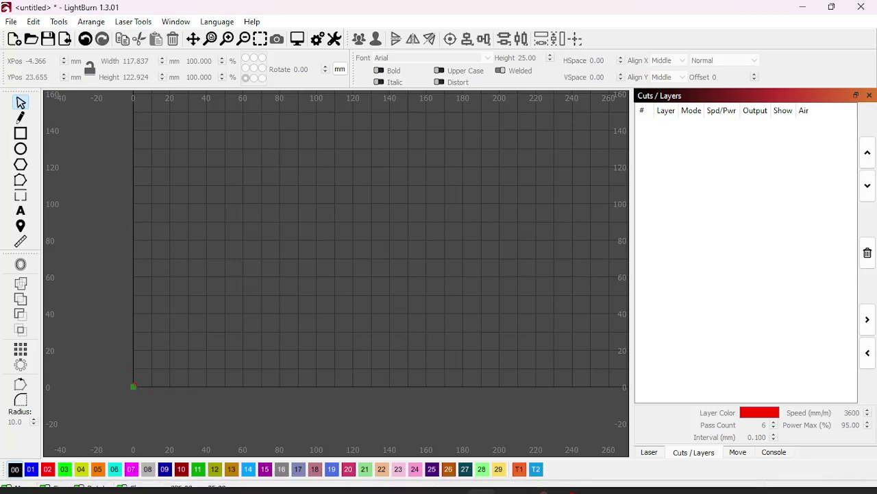
left_click(509, 487)
left_click_drag(678, 144, 261, 253)
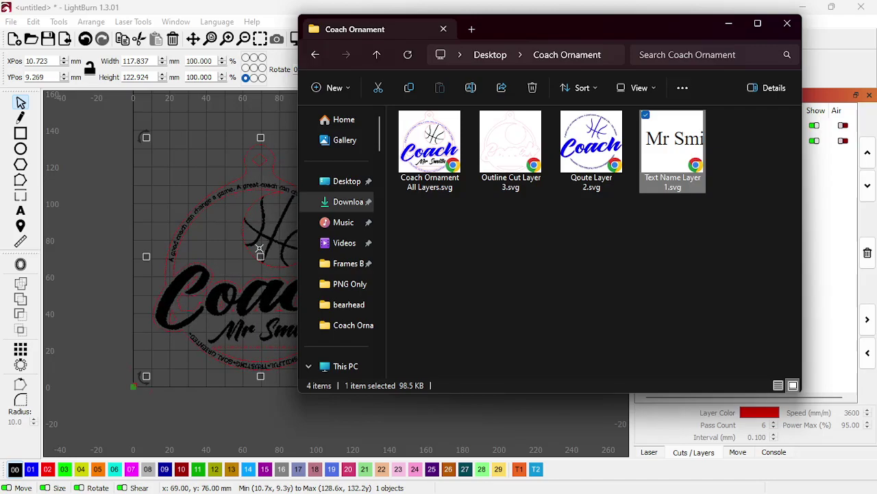
left_click(728, 29)
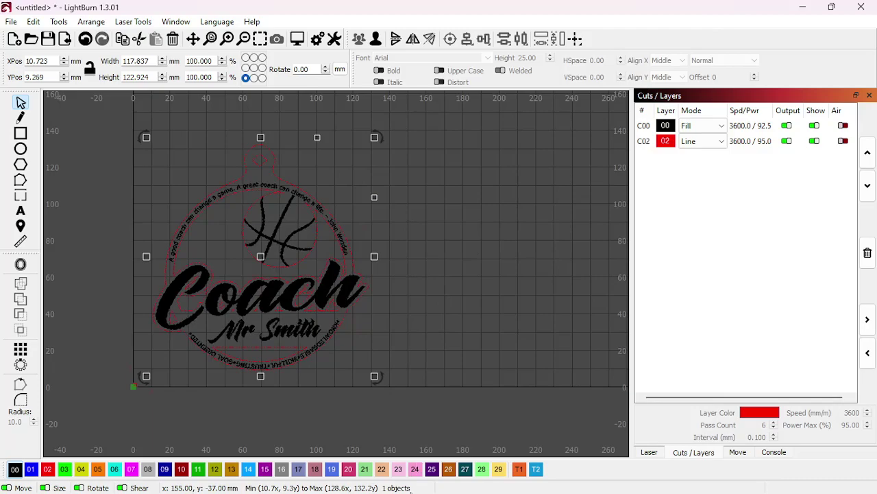
Switch to Inkscape and export the selected name text into the Coach Ornament folder, overwriting Text Name Layer 1.svg.
left_click(425, 483)
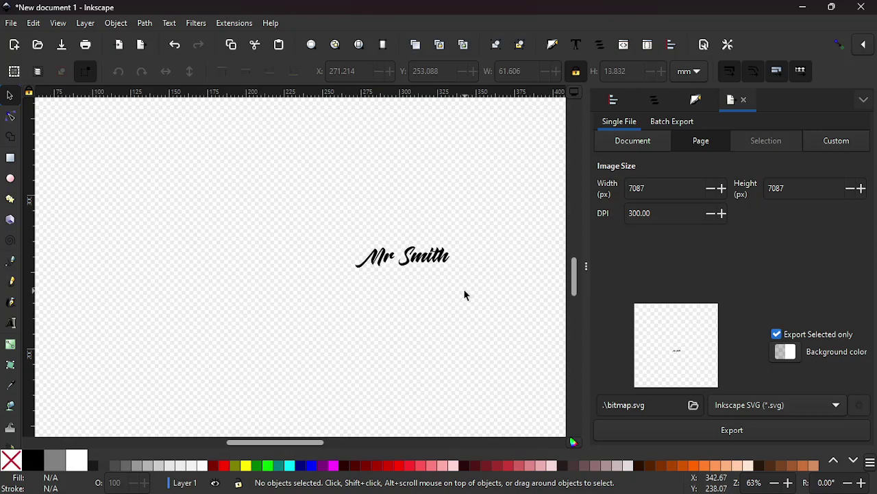
left_click(447, 266)
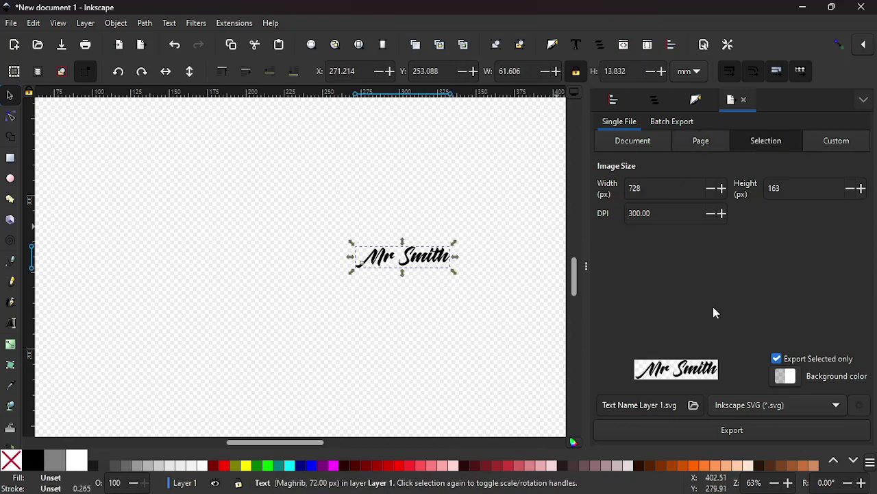
left_click(694, 405)
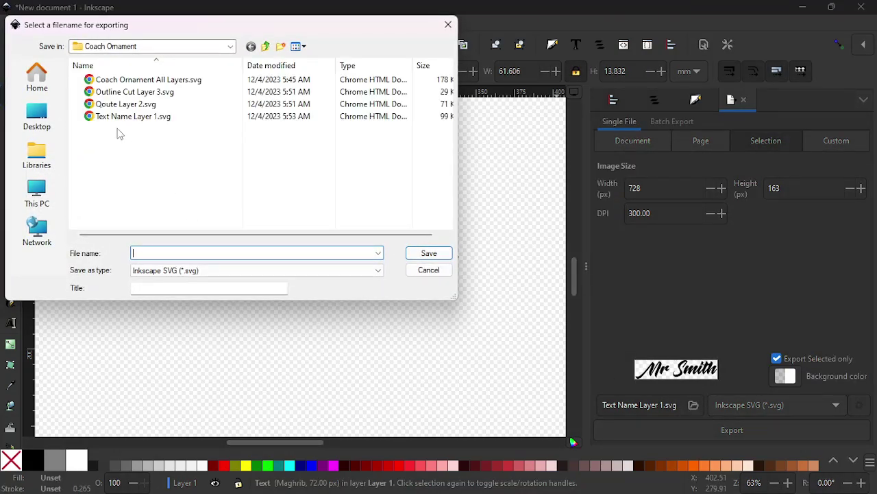
left_click(129, 115)
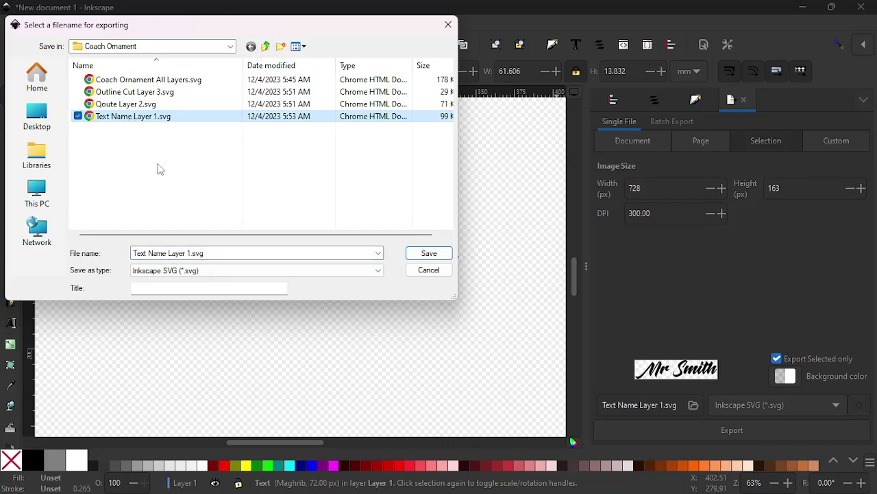
left_click(424, 255)
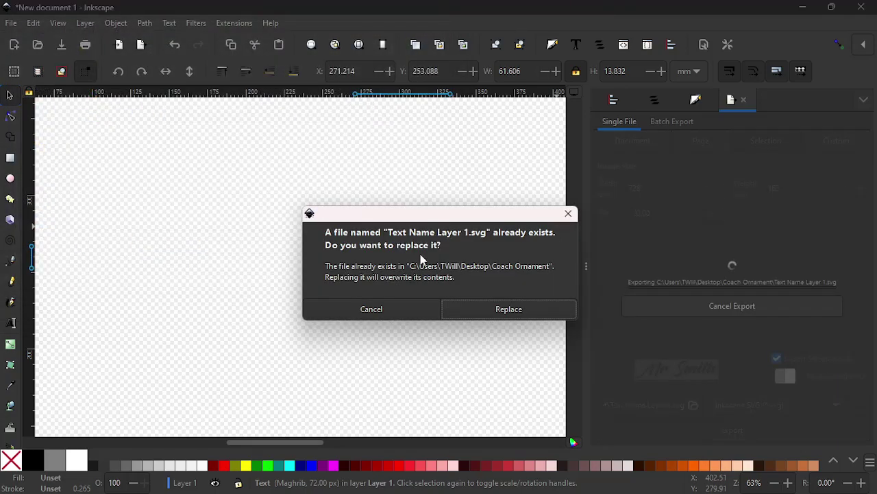
left_click(473, 310)
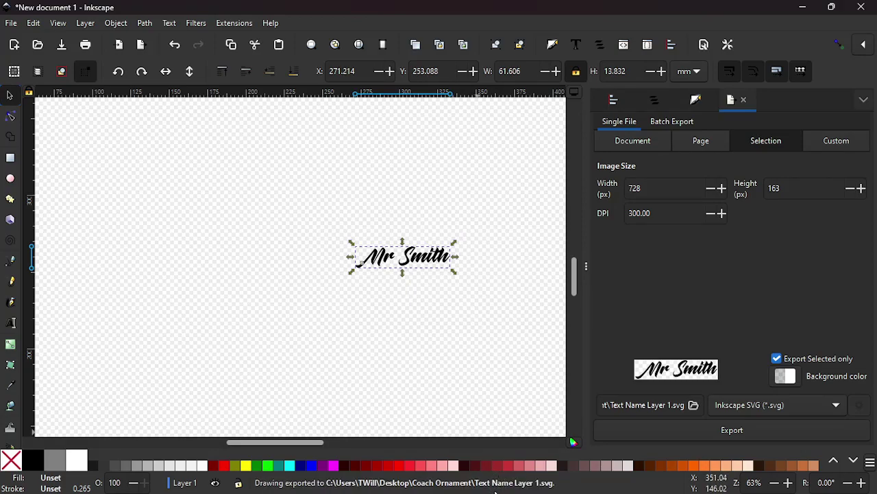
Reopen the Coach Ornament folder in File Explorer to check the thumbnail of Text Name Layer 1.svg.
left_click(426, 478)
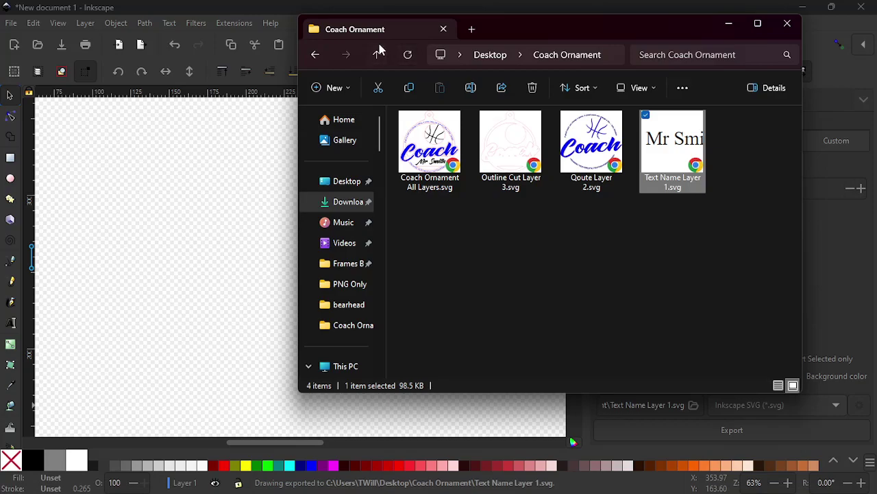
left_click(377, 55)
double_click(741, 219)
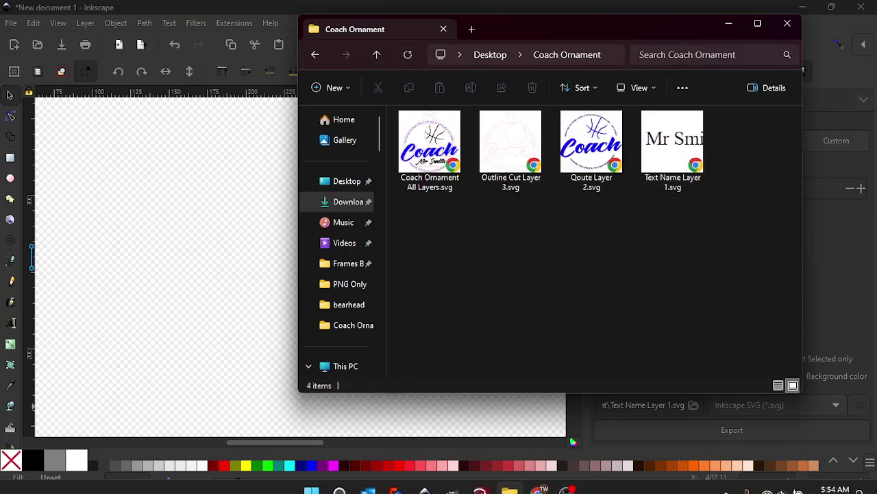
Switch to LightBurn and delete the previously imported ornament artwork from the workspace.
left_click(480, 480)
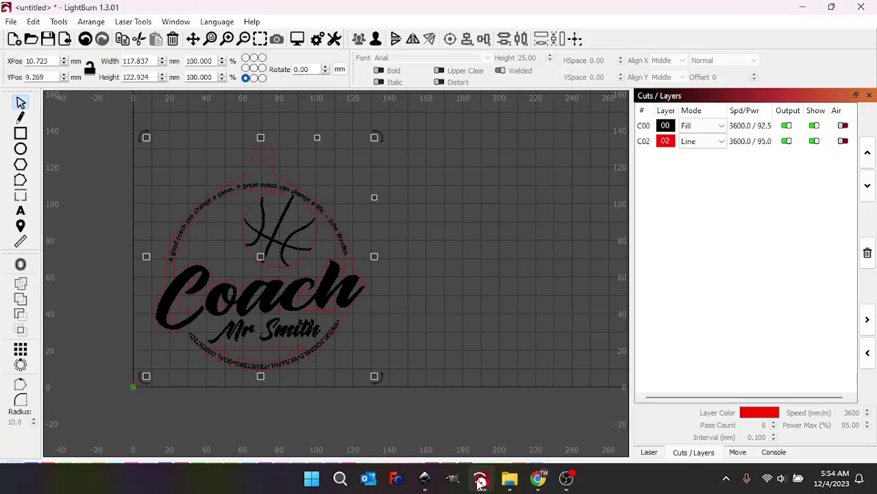
left_click(298, 276)
left_click(295, 296)
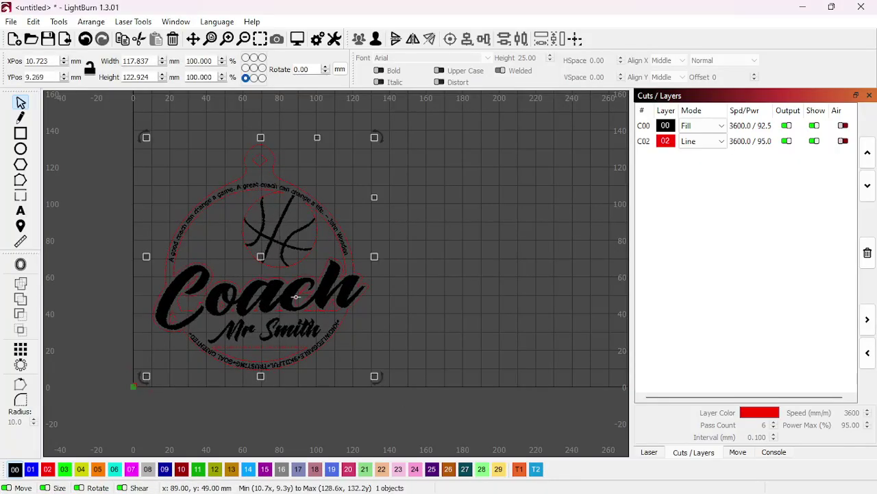
key("Delete")
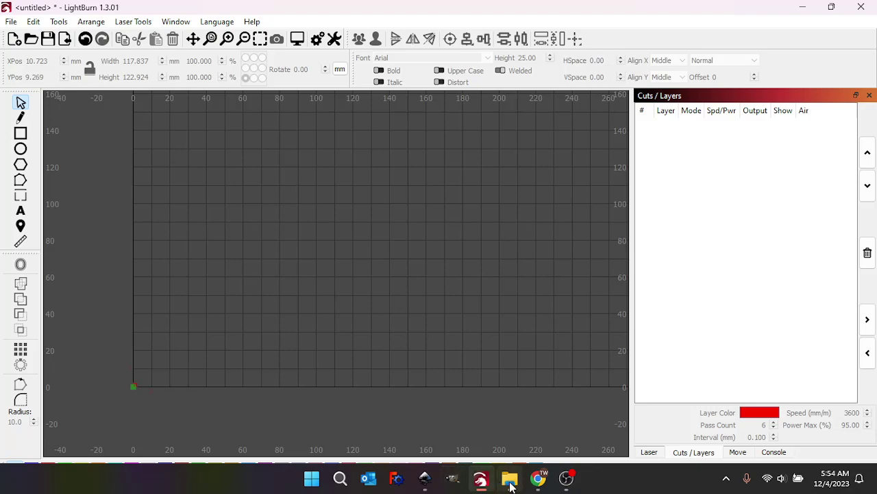
Import the newly exported Text Name Layer 1.svg into LightBurn to check it, and delete it from the workspace.
left_click(509, 479)
left_click(666, 141)
left_click_drag(666, 140, 231, 269)
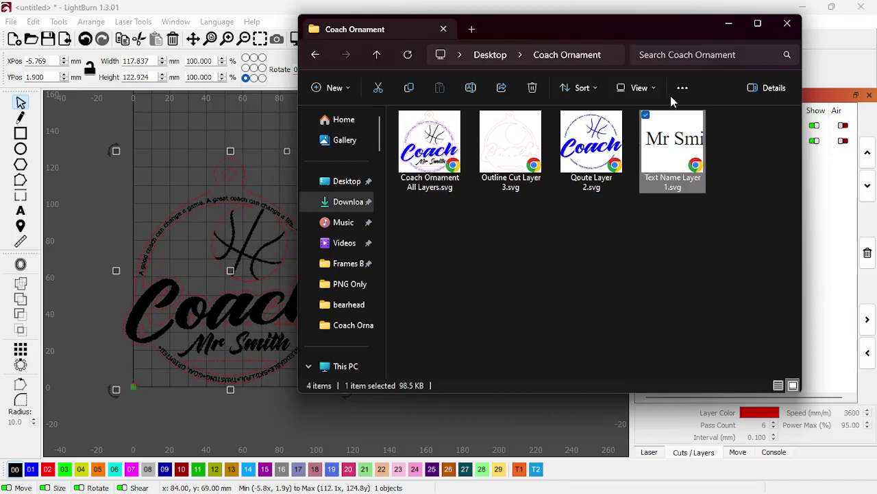
left_click(787, 23)
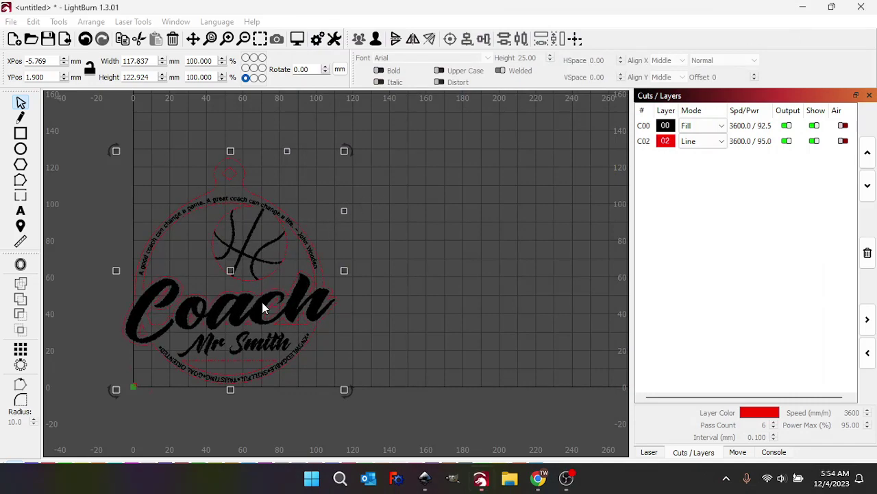
key("Delete")
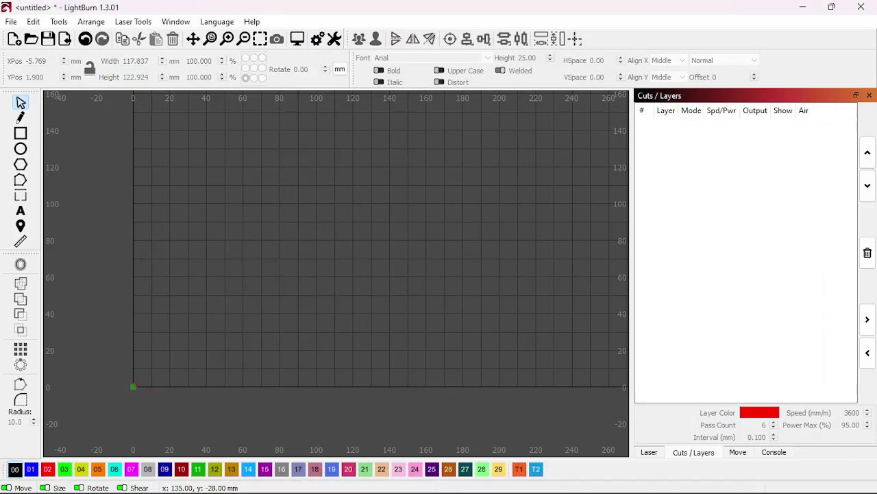
In Inkscape, add a layer named Layer 2 below the current one and move text5 into it.
left_click(425, 480)
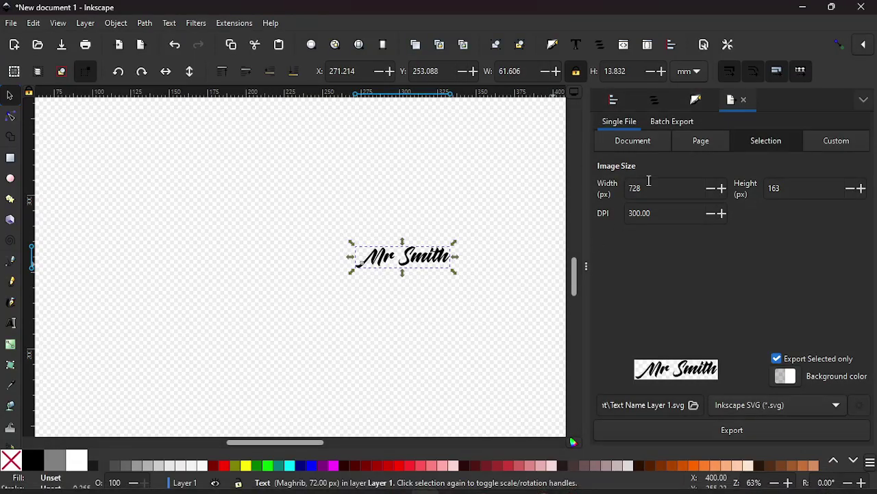
left_click(652, 101)
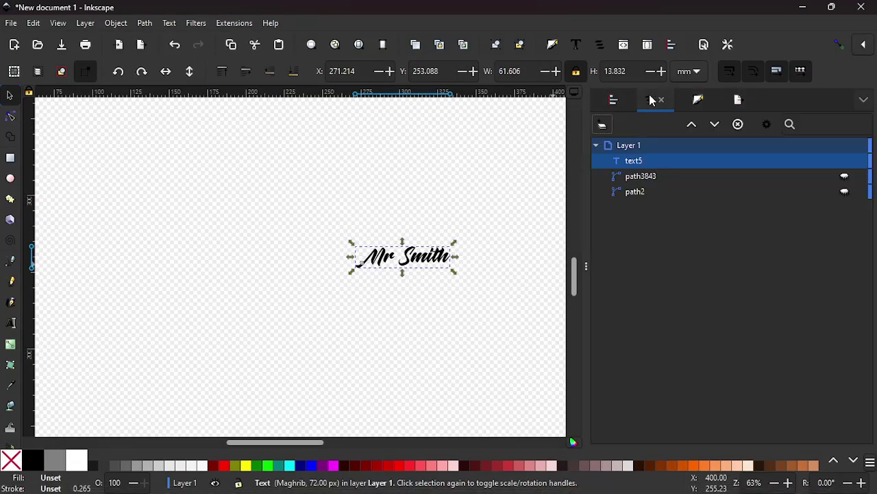
left_click(602, 125)
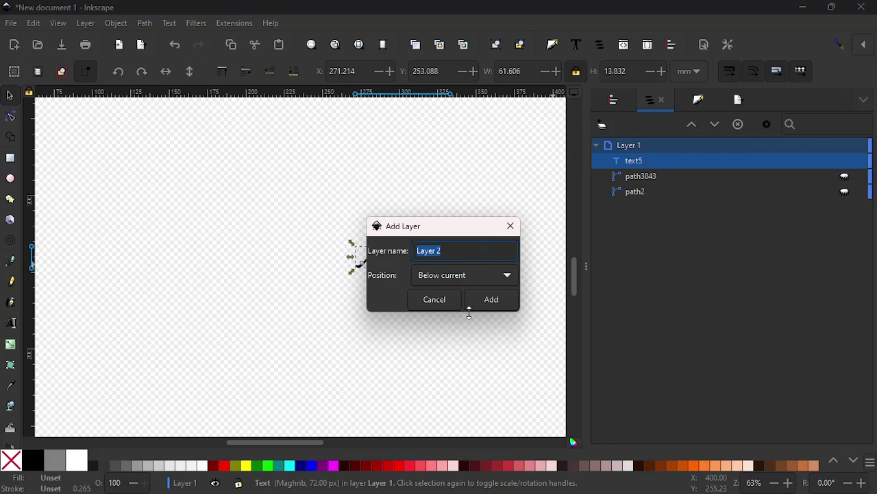
left_click(490, 299)
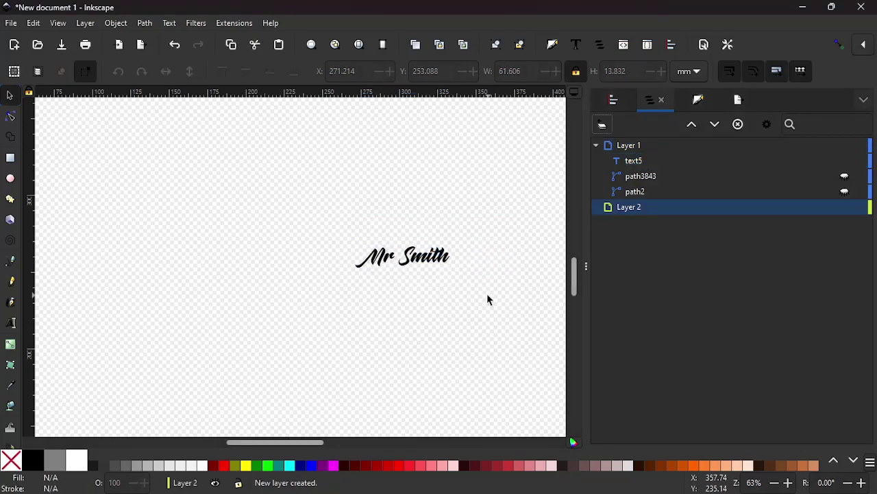
left_click(639, 162)
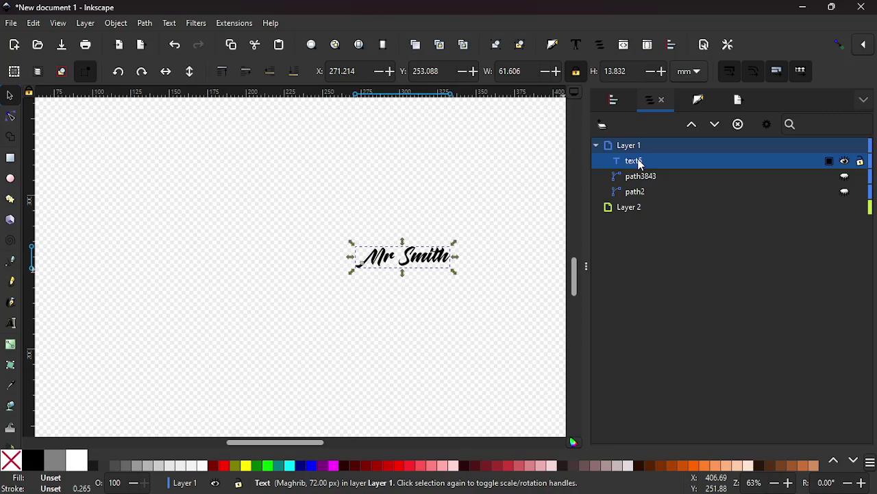
left_click_drag(640, 165, 643, 215)
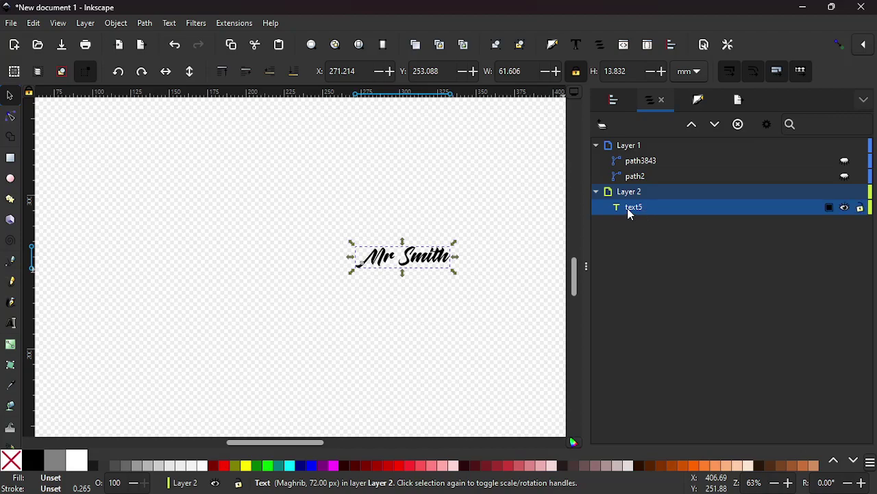
Export the selected text5 as an Inkscape SVG, replacing Text Name Layer 1.svg in the Coach Ornament folder.
left_click(738, 101)
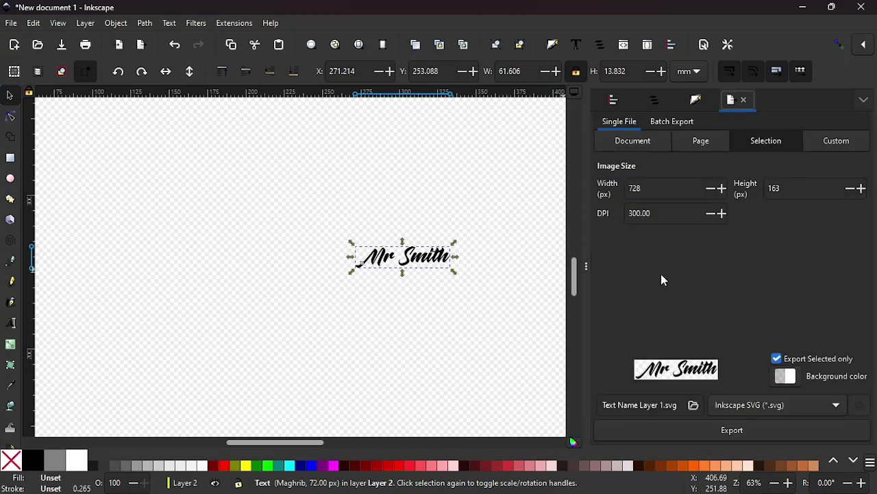
left_click(706, 140)
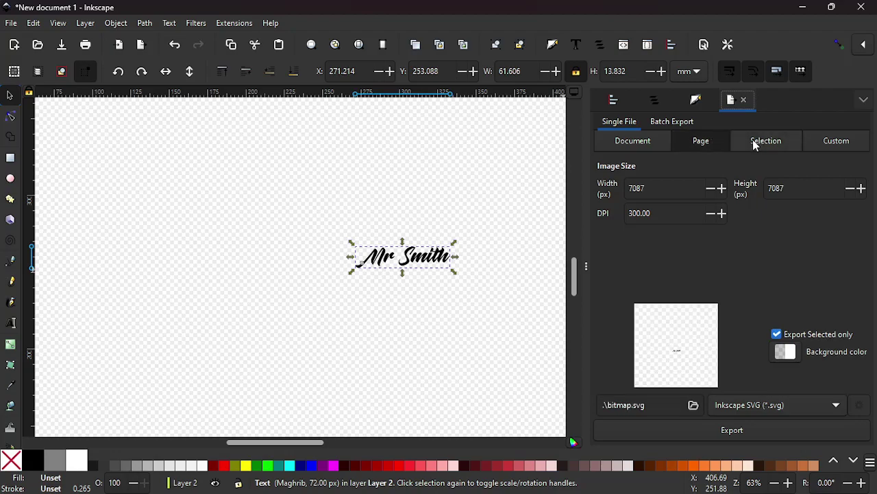
left_click(761, 140)
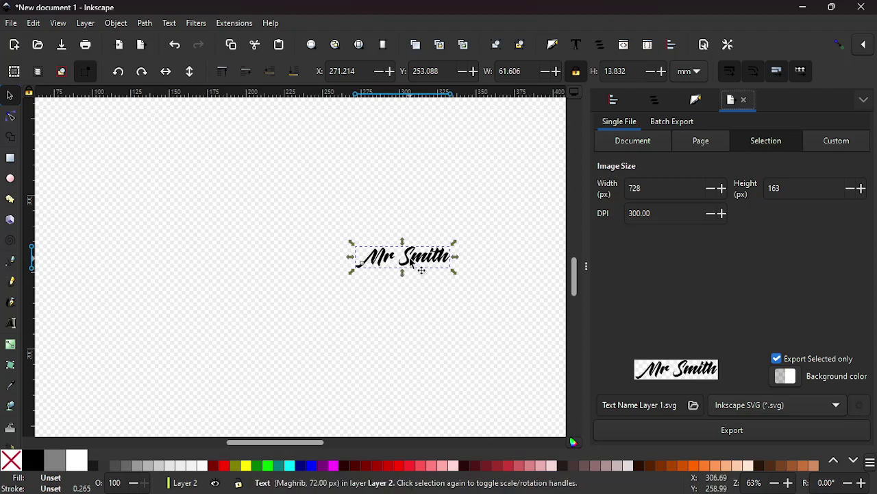
left_click(691, 405)
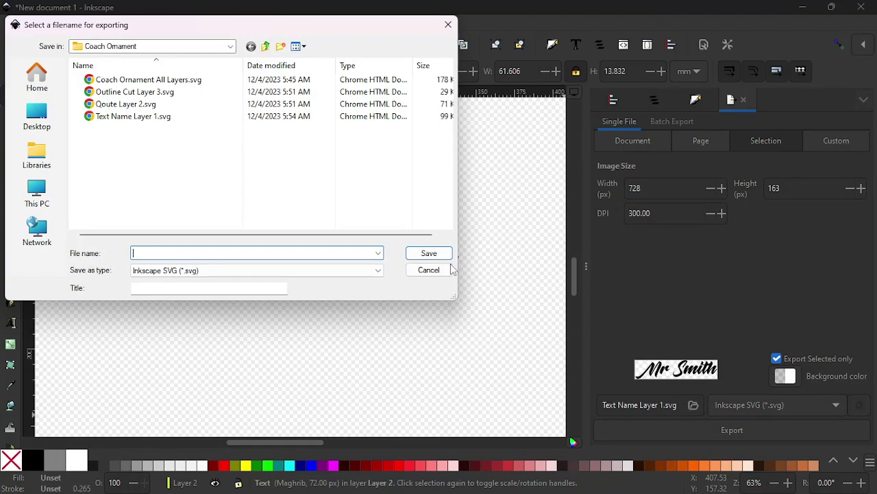
left_click(171, 116)
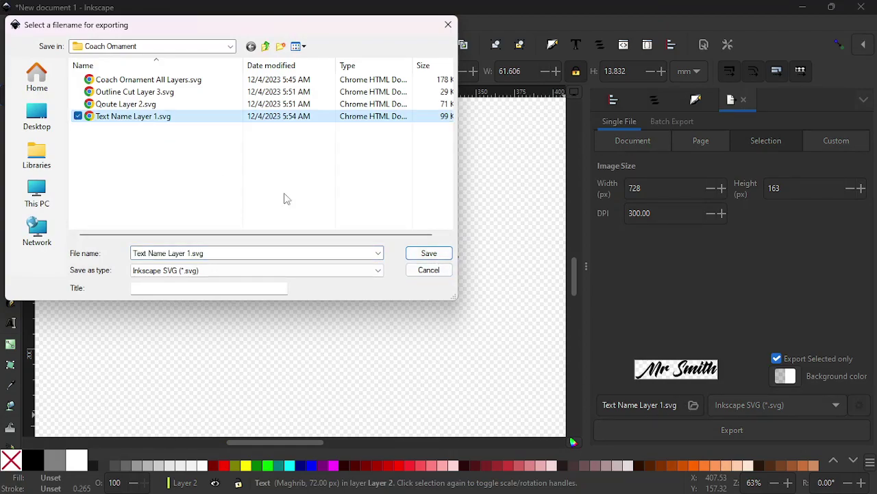
left_click(428, 253)
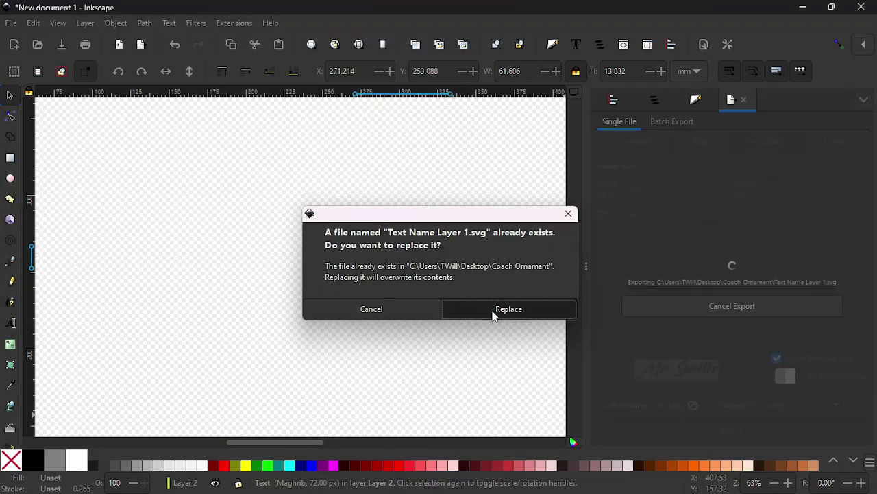
left_click(495, 310)
Switch to LightBurn and import Text Name Layer 1.svg from the Desktop's Coach Ornament folder to check the export.
mouse_move(514, 488)
left_click(482, 480)
left_click(509, 480)
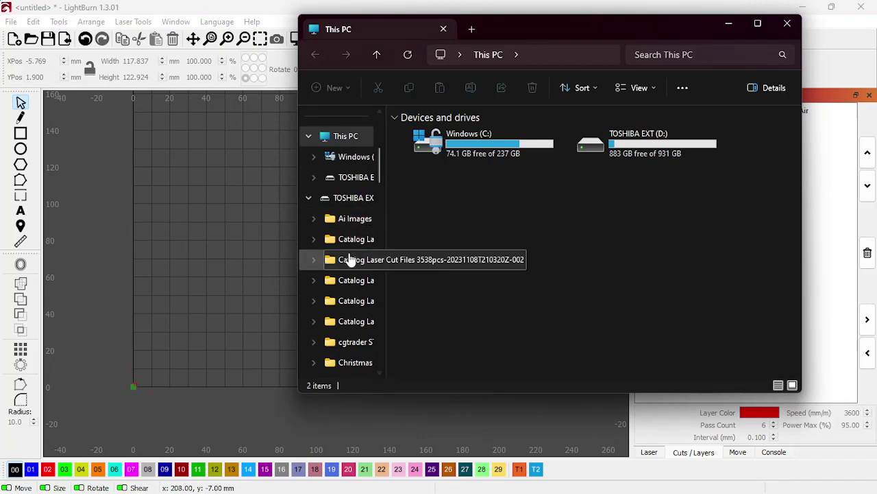
mouse_move(523, 489)
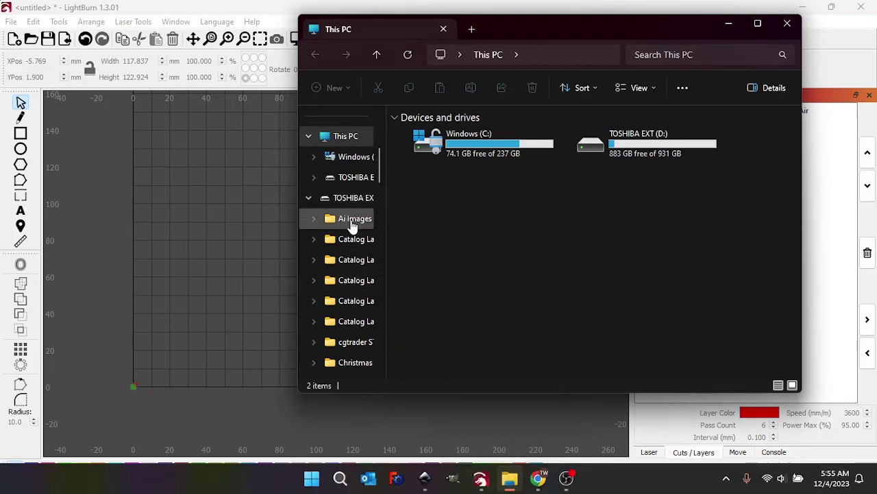
scroll(353, 226, "up", 5)
left_click(346, 140)
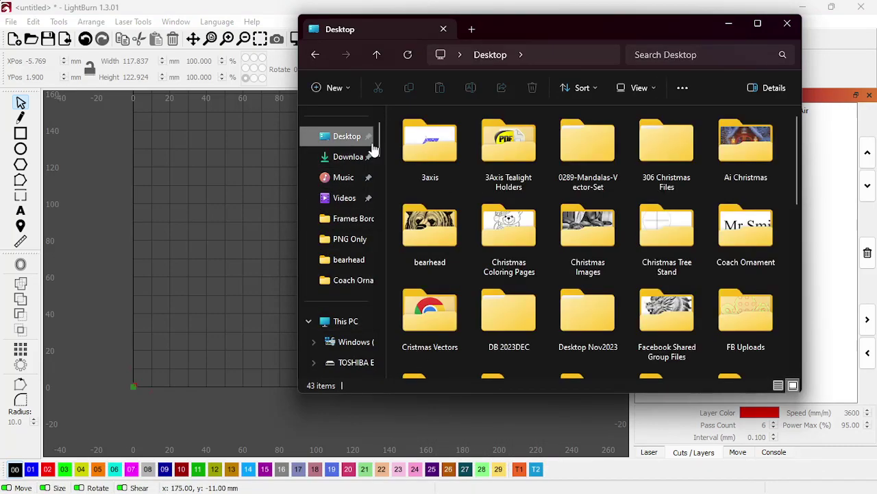
left_click(732, 240)
double_click(732, 240)
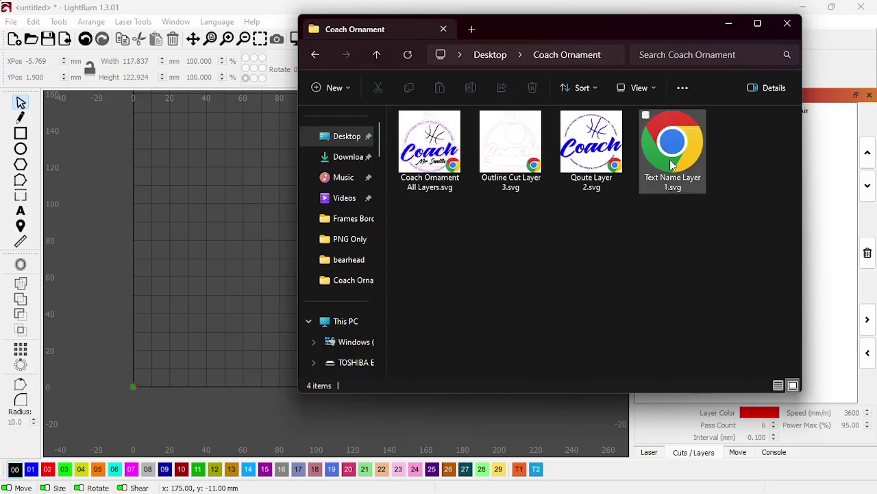
left_click_drag(671, 171, 189, 276)
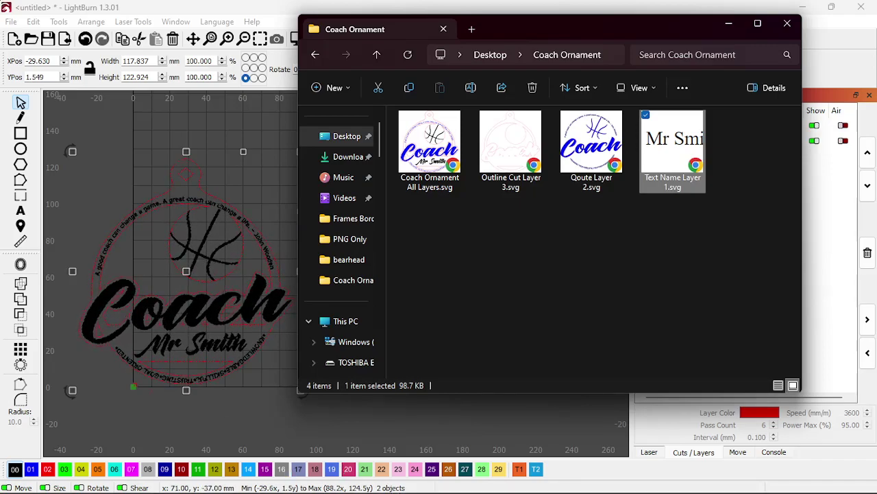
Switch to Inkscape, unhide path3843 and path2, and hide Layer 1 as a whole.
left_click(425, 483)
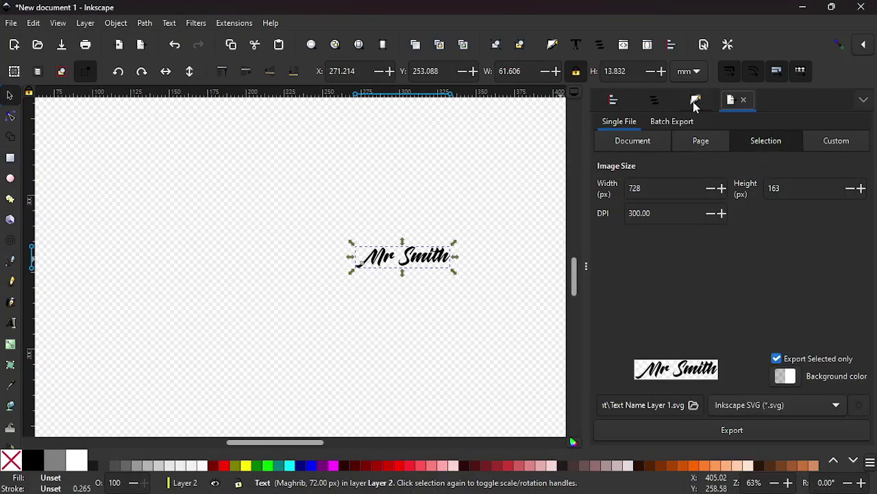
left_click(652, 101)
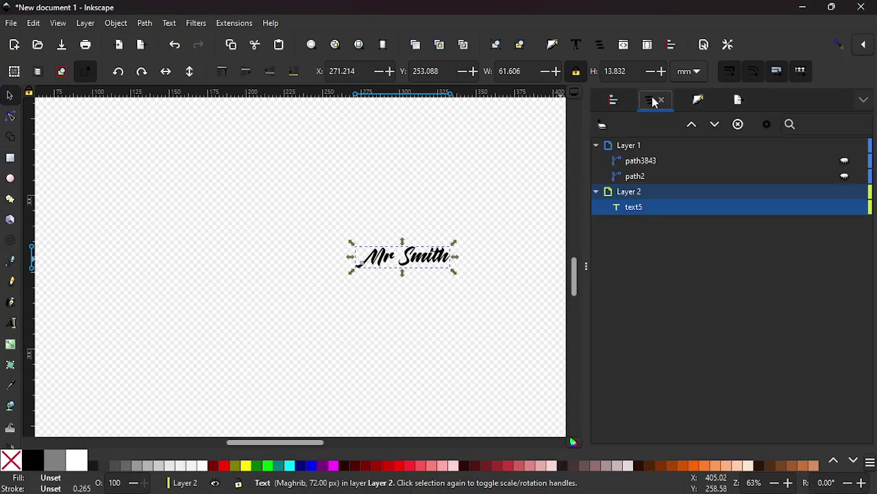
left_click(844, 161)
left_click(845, 177)
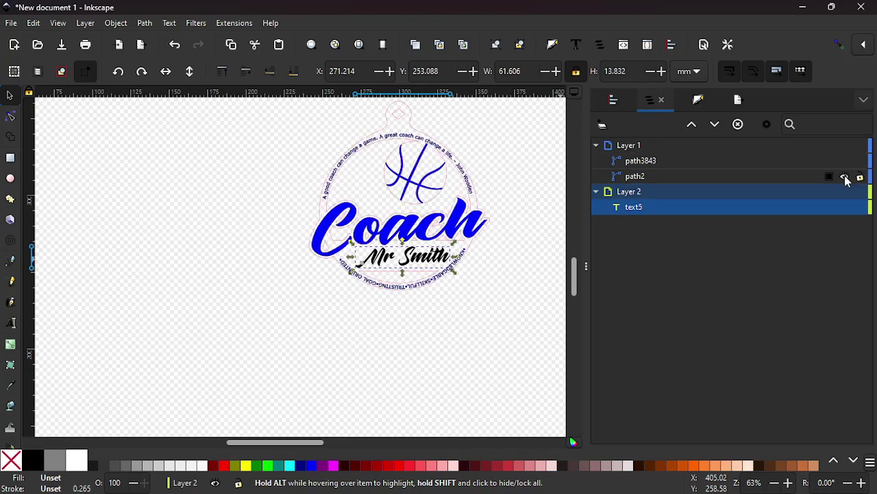
left_click(844, 146)
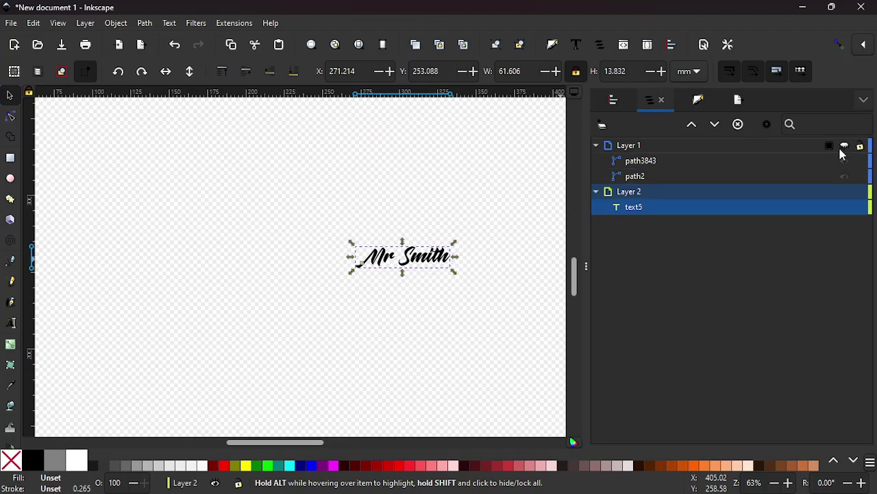
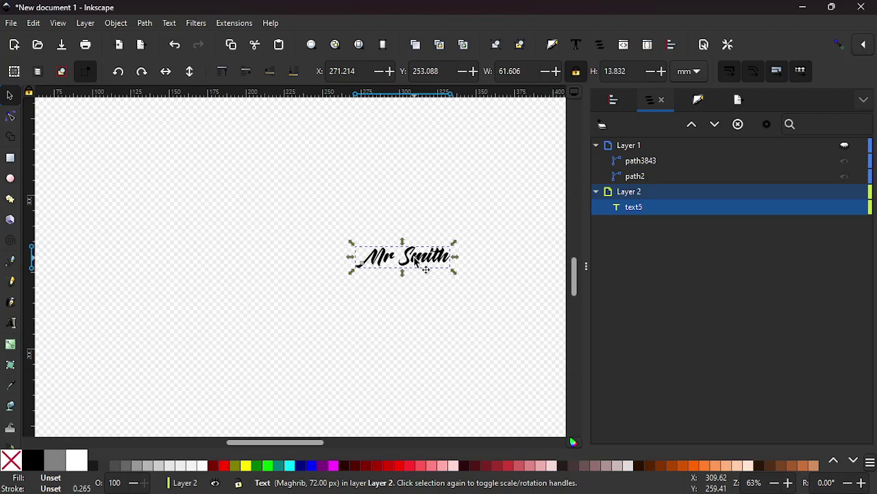
Convert text5 to a path and export the selection as text5.svg to the Coach Ornament folder.
left_click(142, 23)
left_click(172, 37)
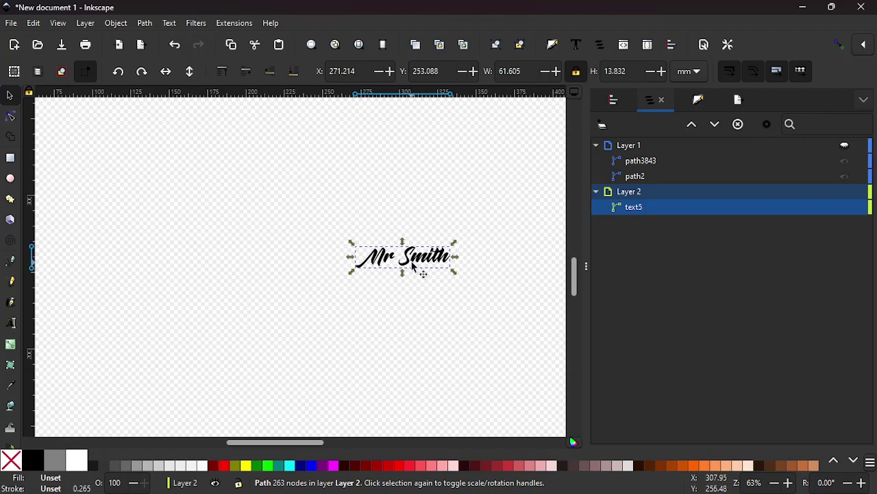
left_click(735, 101)
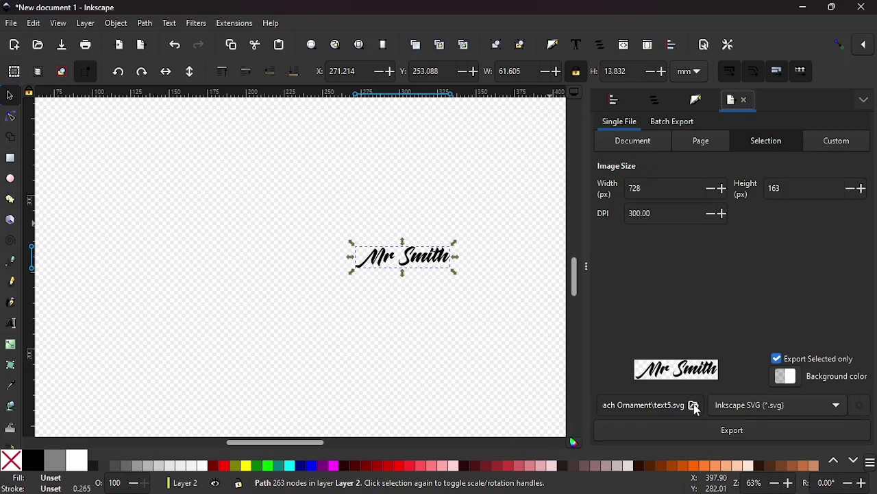
left_click(693, 428)
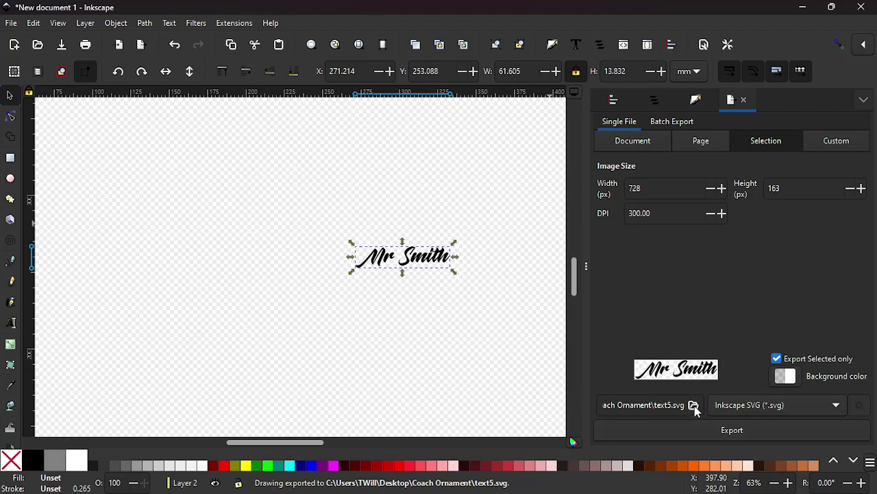
Delete text5.svg while choosing an export filename, and export the selection over Text Name Layer 1.svg instead.
left_click(694, 405)
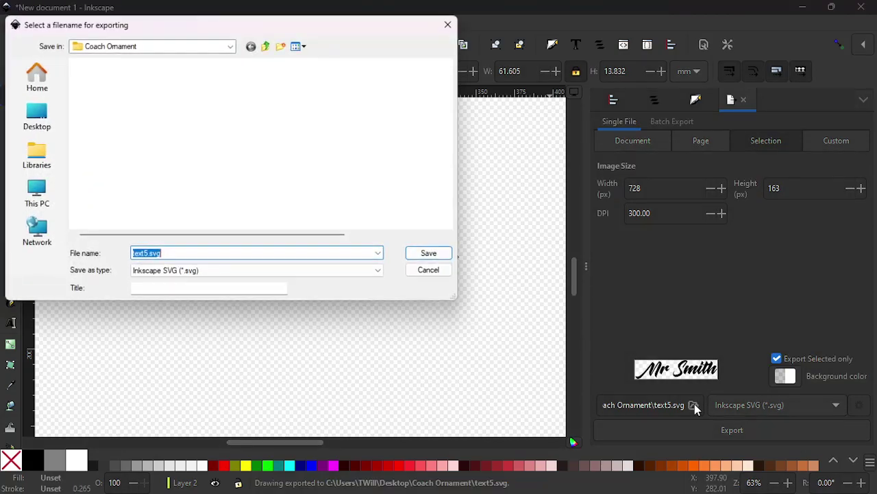
left_click(109, 130)
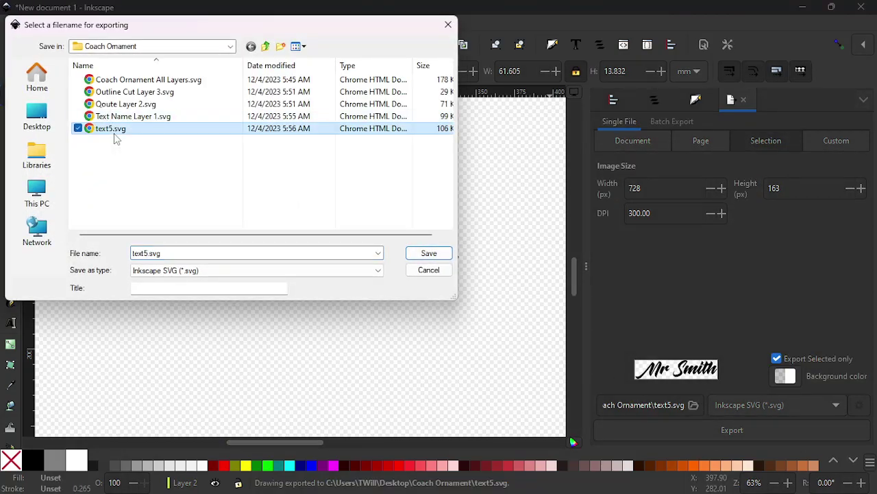
right_click(112, 131)
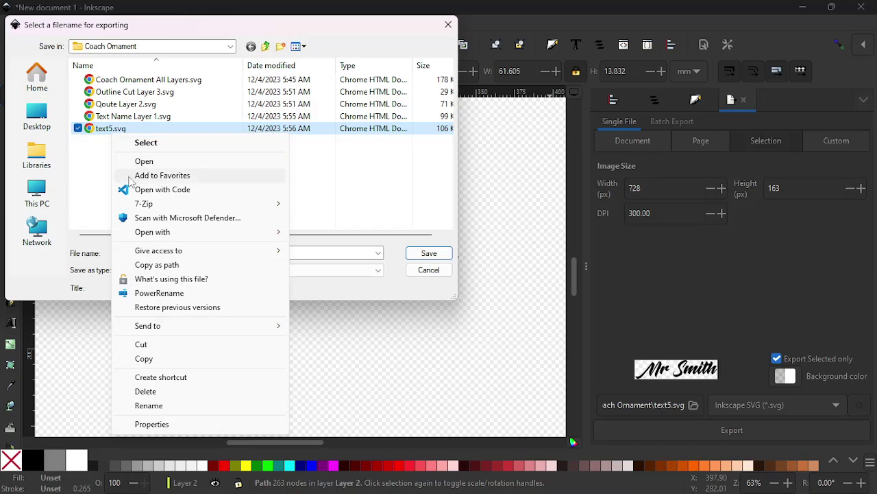
left_click(143, 392)
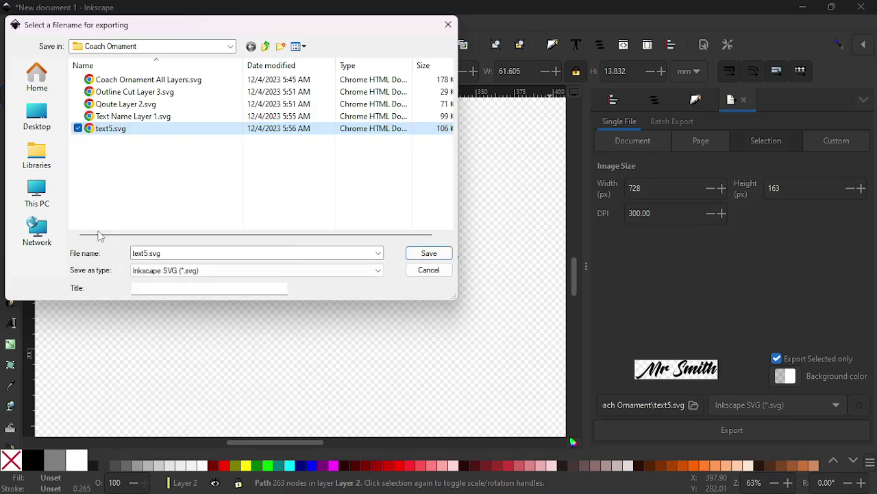
left_click(134, 117)
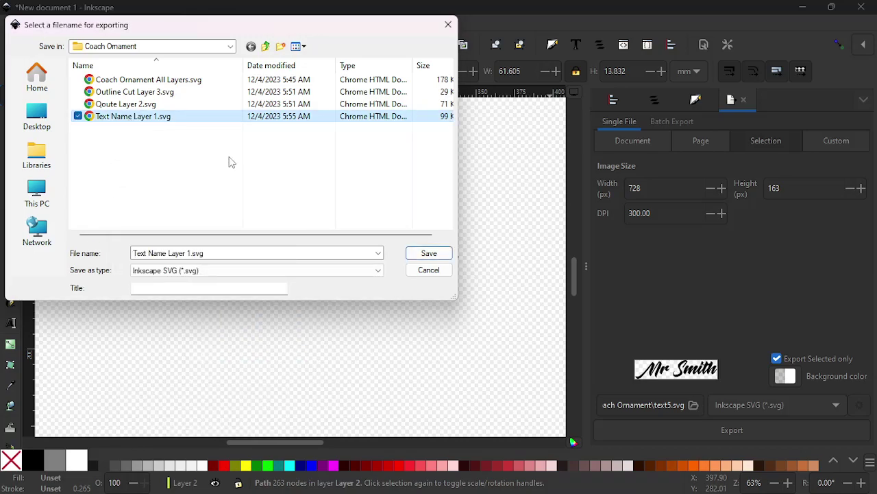
left_click(428, 253)
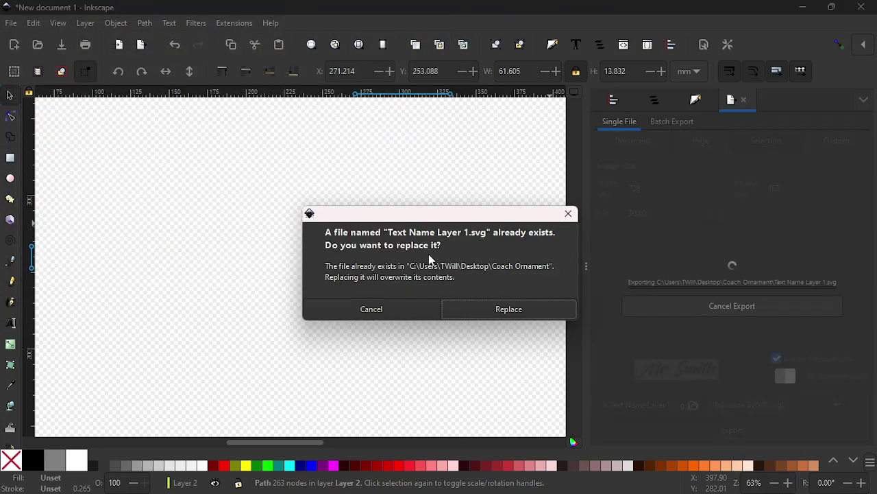
left_click(471, 298)
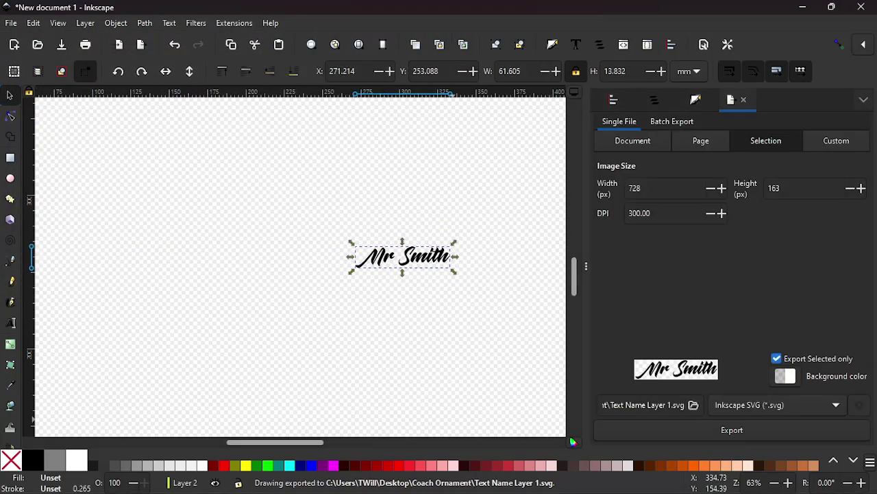
Switch to LightBurn and delete the imported ornament artwork from the workspace.
left_click(480, 484)
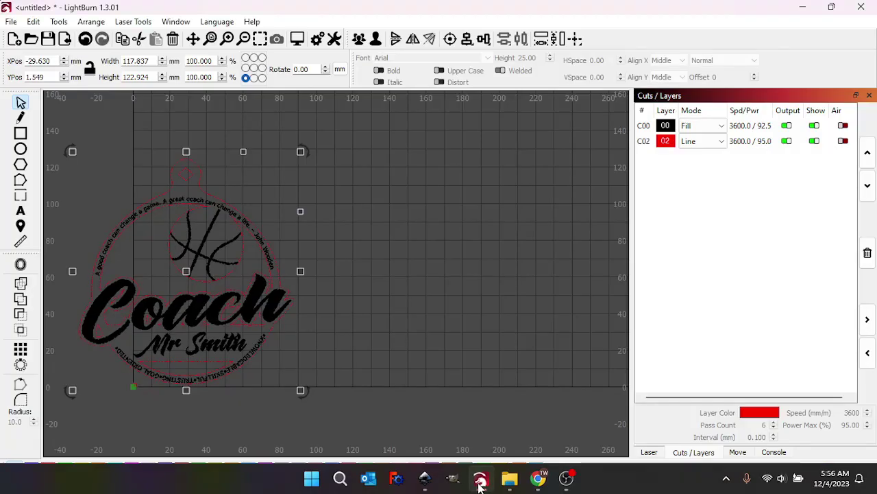
left_click(240, 254)
key("Delete")
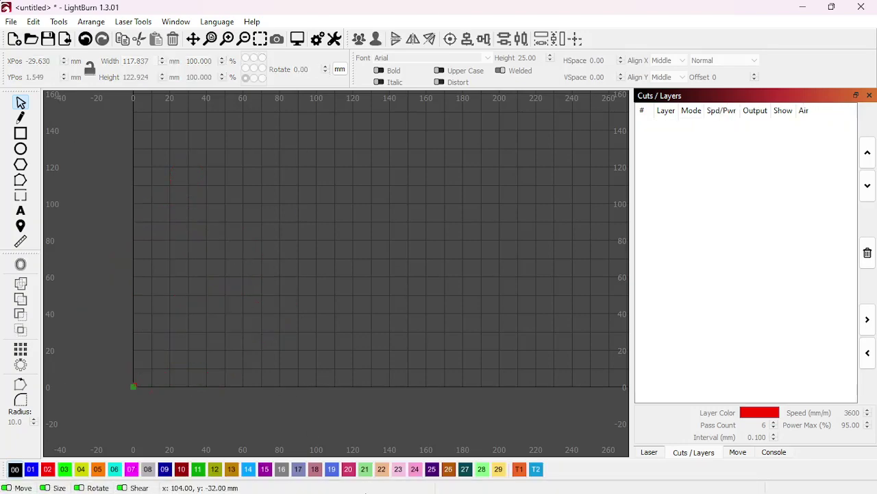
Import the path-converted Text Name Layer 1.svg from the Coach Ornament folder to check it, and delete it from the workspace.
mouse_move(425, 490)
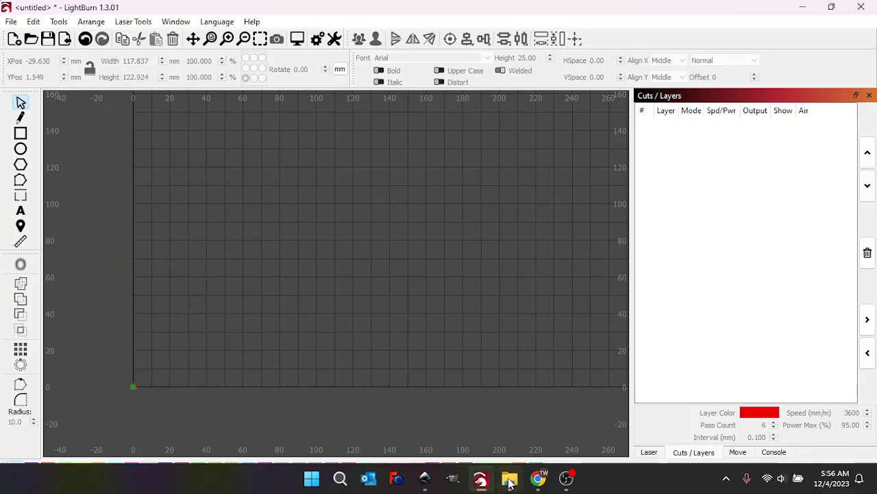
mouse_move(509, 483)
left_click(517, 429)
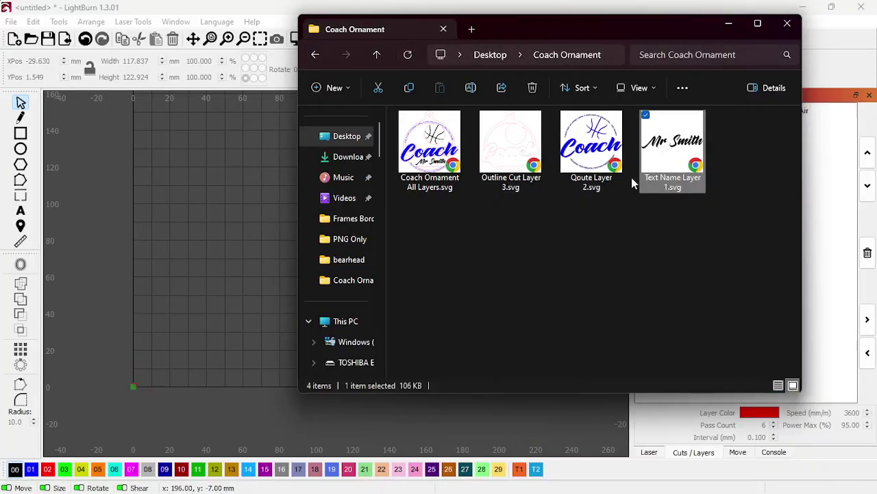
left_click_drag(655, 150, 198, 288)
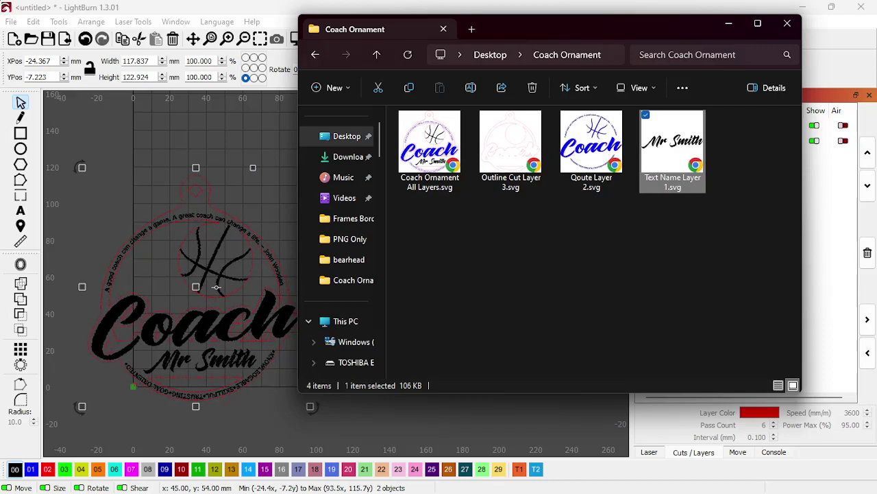
left_click(226, 221)
key("Delete")
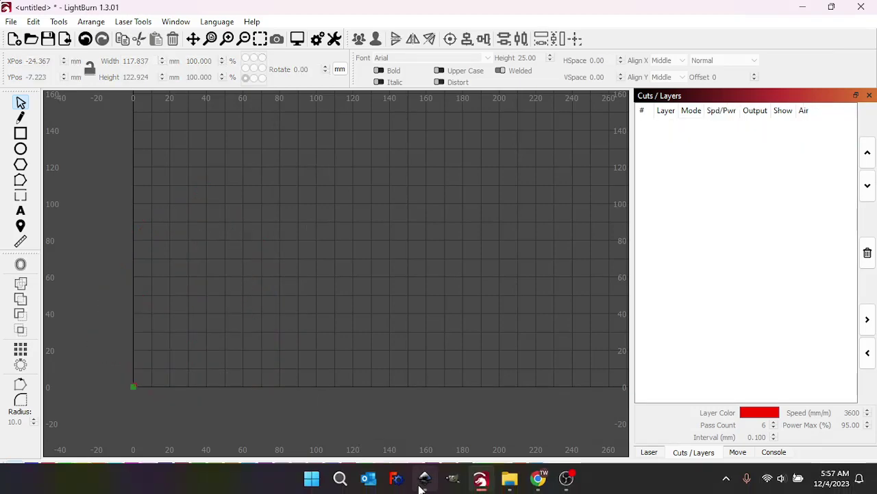
Switch to Inkscape and hide path3843 and path2 individually inside the hidden Layer 1.
left_click(425, 485)
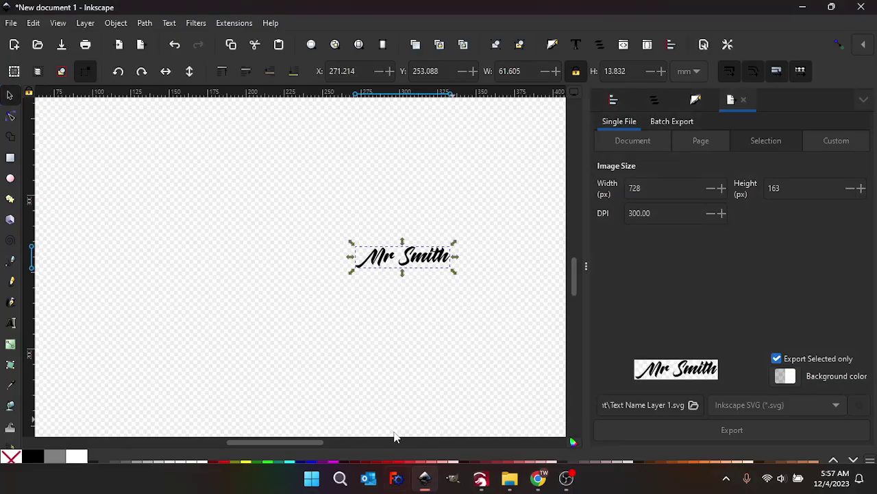
left_click(652, 100)
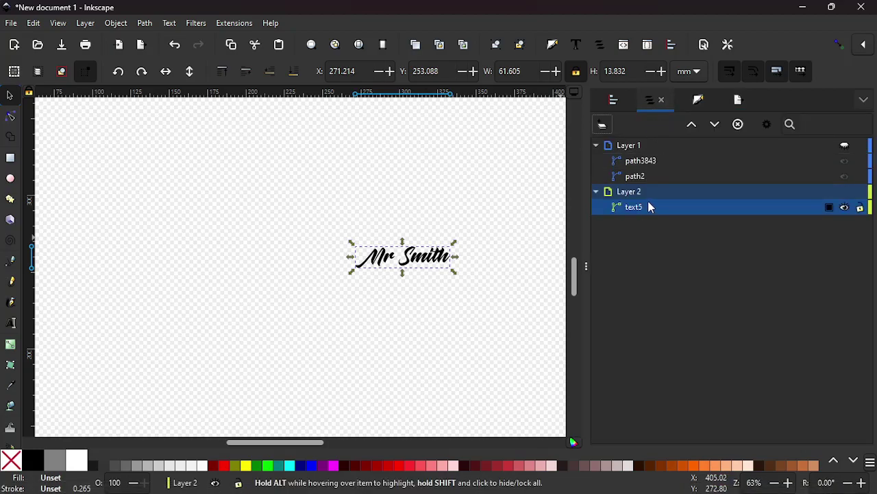
left_click(846, 162)
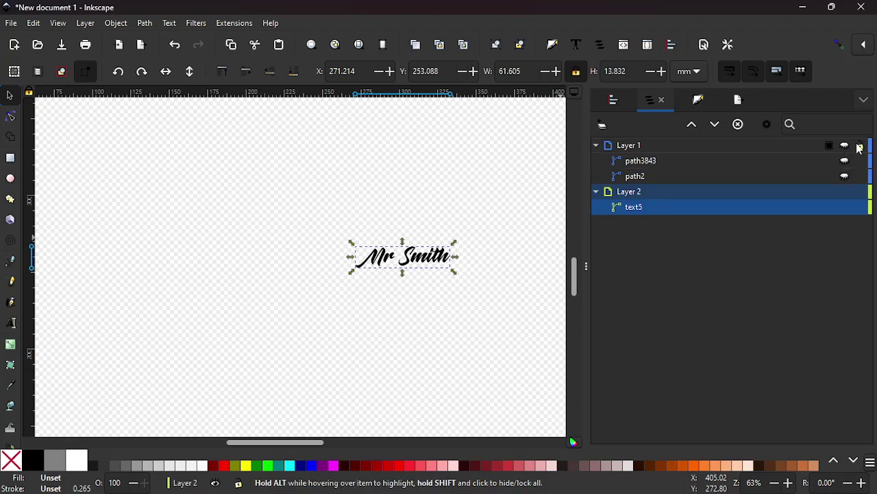
Lock the hidden Layer 1, keep Layer 2 unlocked, and select the name path text5 on the canvas.
left_click(861, 146)
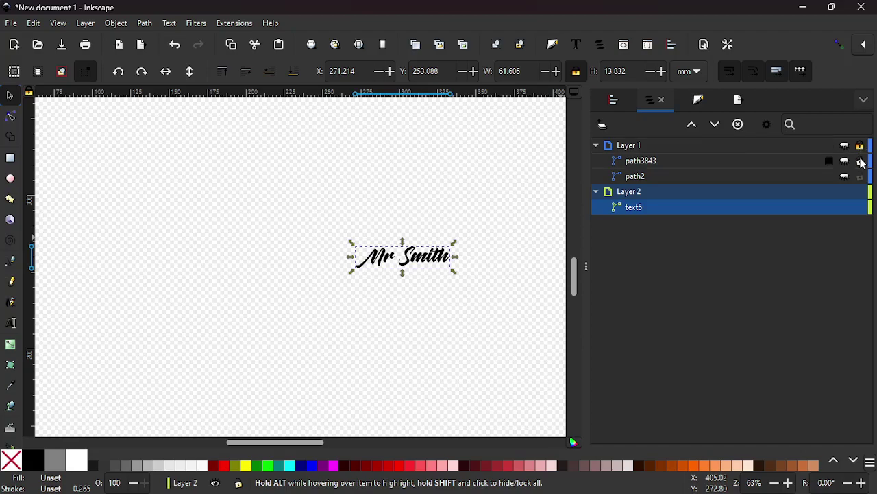
left_click(861, 191)
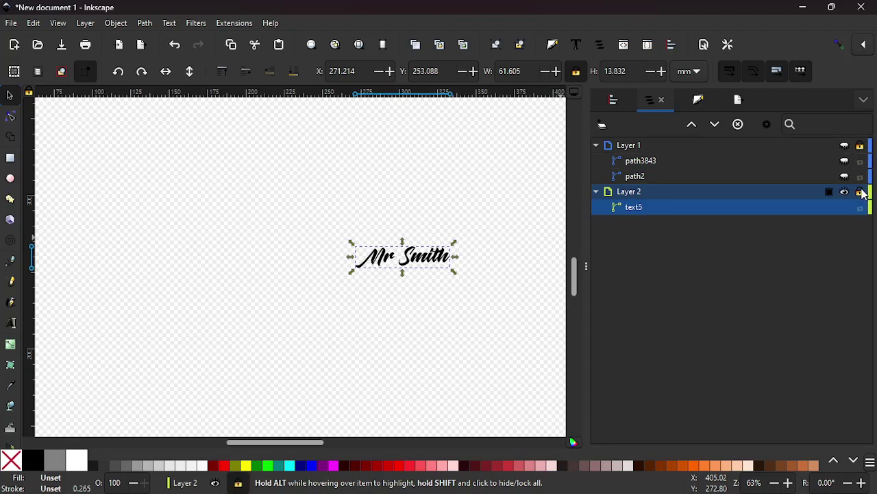
left_click(450, 338)
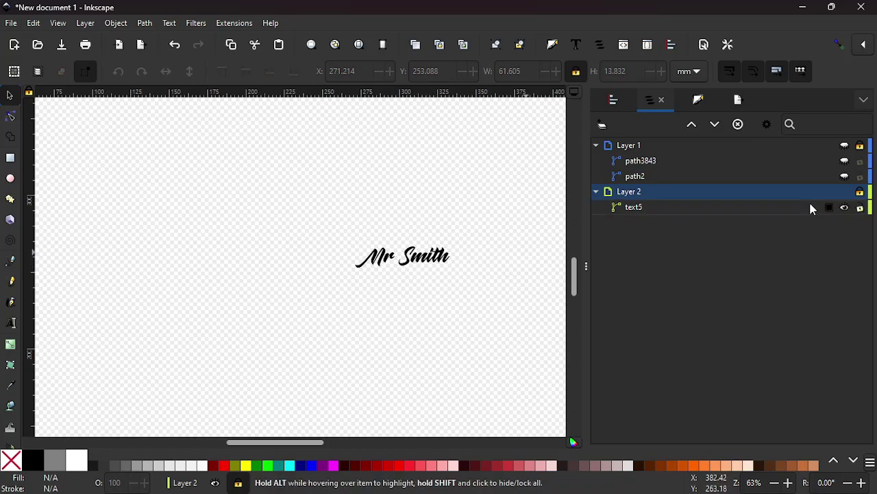
left_click(861, 192)
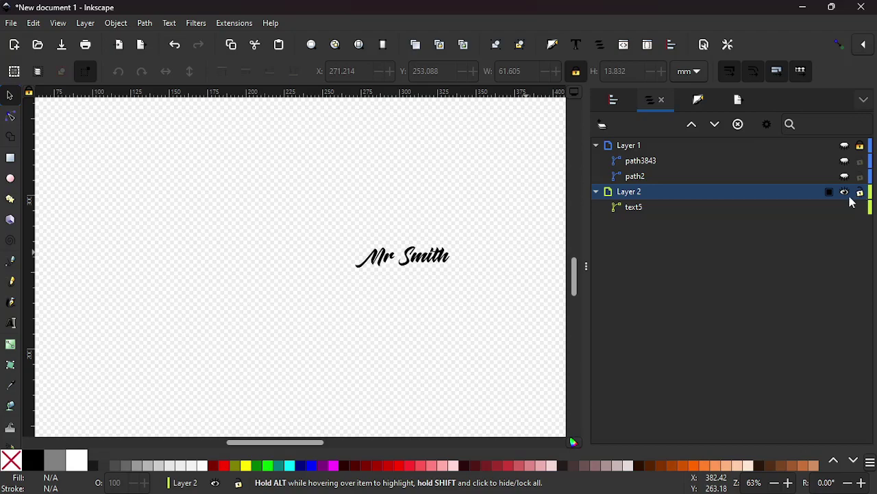
left_click(433, 260)
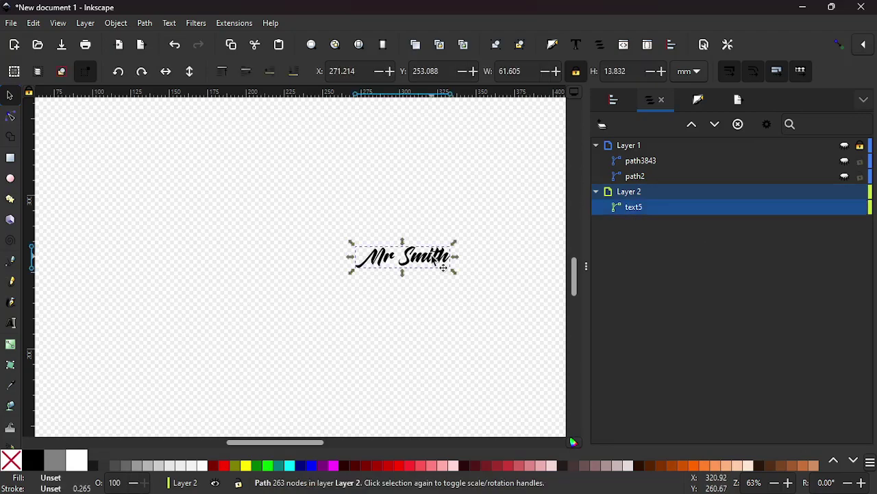
Export only the selected name path as an Inkscape SVG, replacing the existing Text Name Layer 1.svg.
left_click(738, 100)
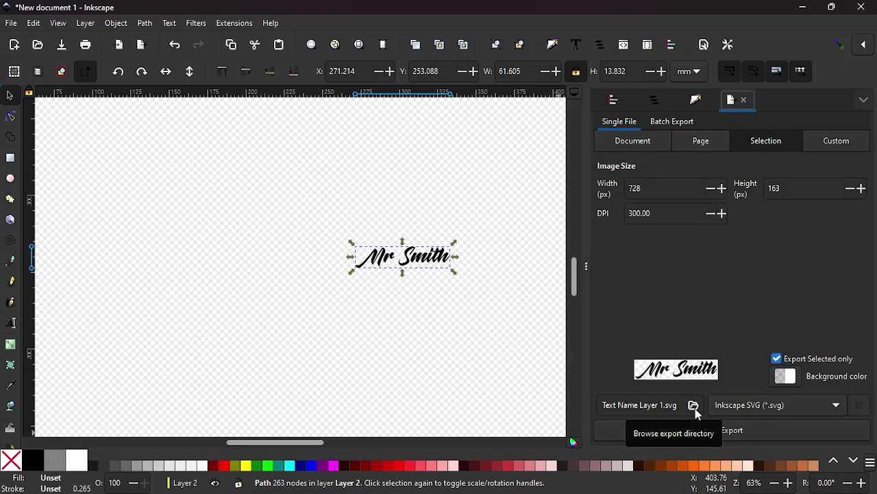
left_click(778, 359)
left_click(777, 359)
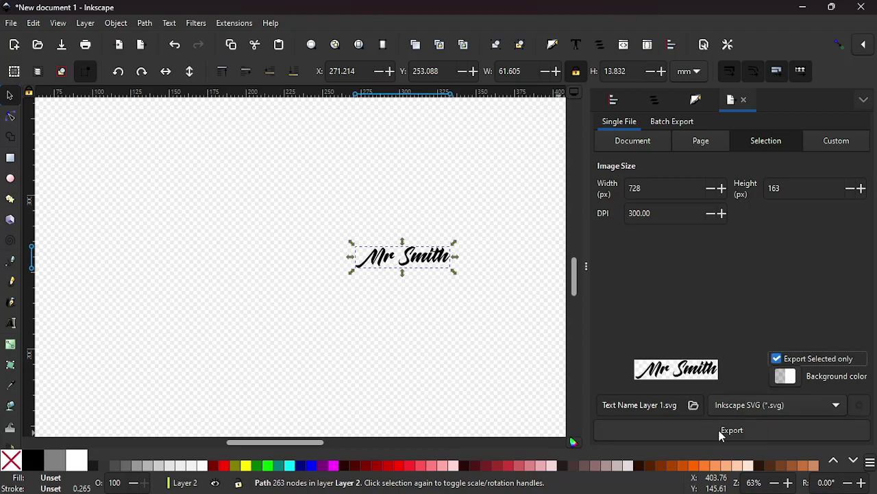
left_click(721, 434)
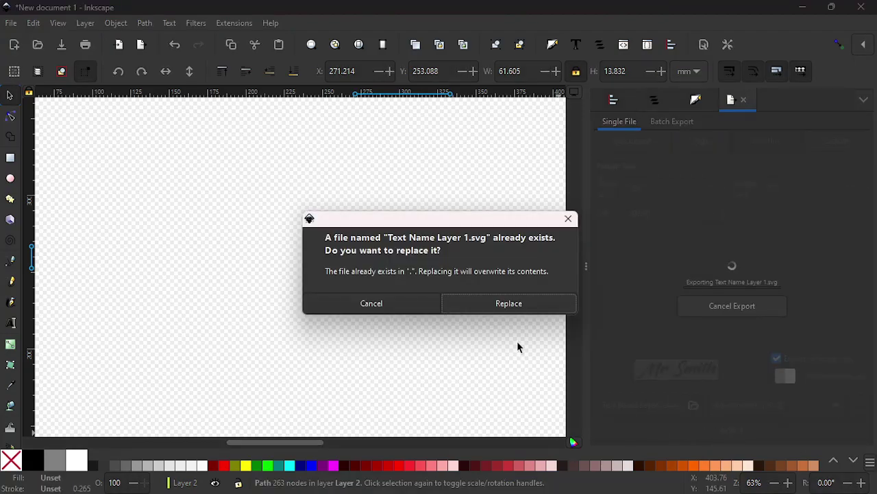
left_click(513, 305)
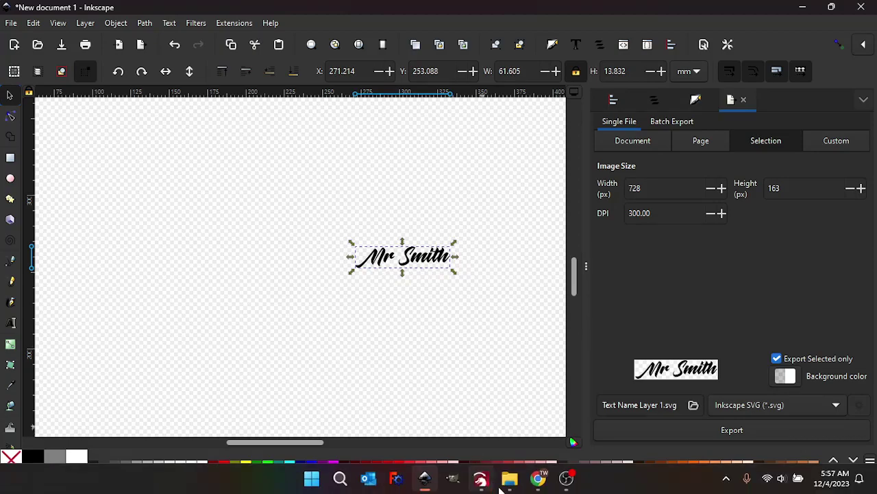
Switch to the Coach Ornament folder and refresh it to examine the exported SVG thumbnails.
left_click(426, 477)
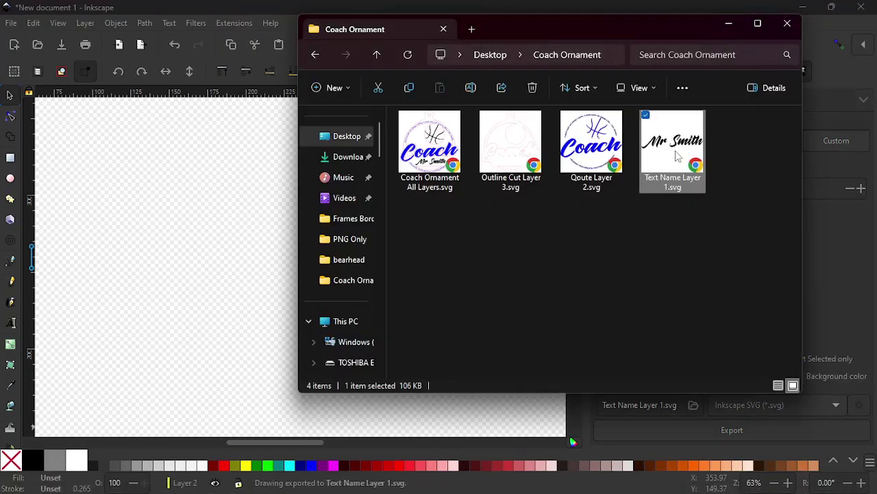
left_click(603, 239)
left_click(408, 54)
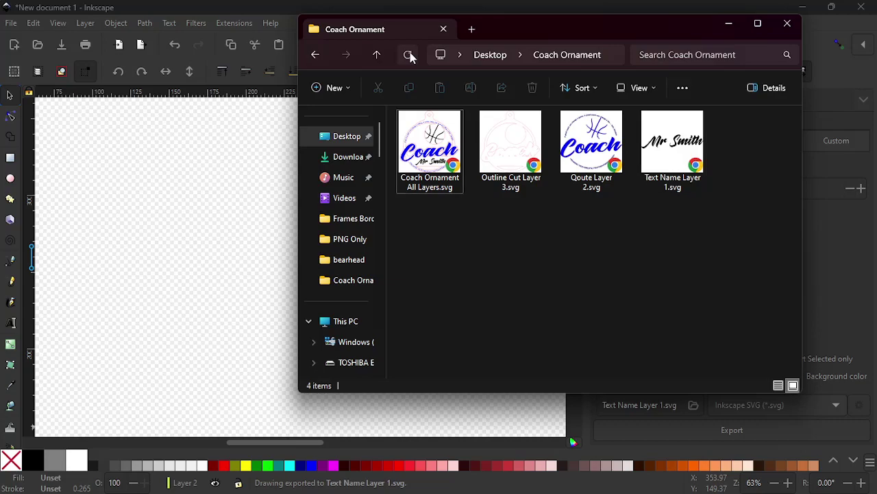
left_click(229, 329)
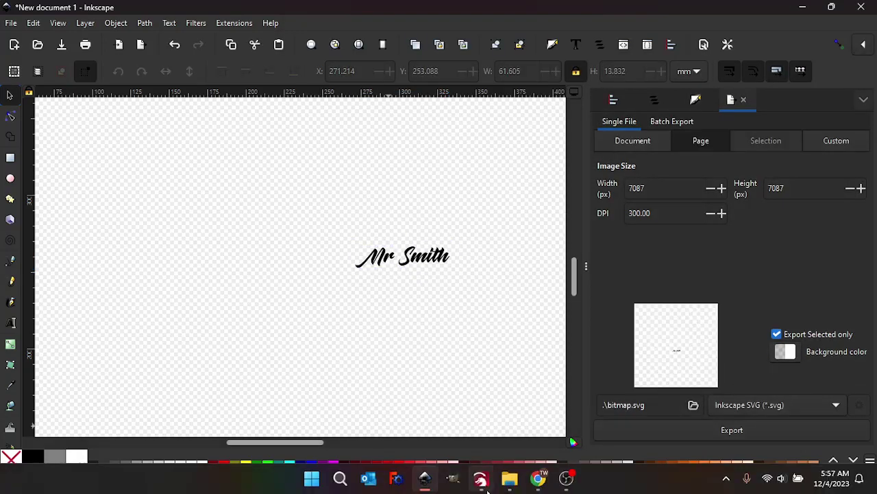
Switch to LightBurn, import Text Name Layer 1.svg from the Coach Ornament folder to check it, and delete the imported artwork.
left_click(481, 478)
left_click(539, 479)
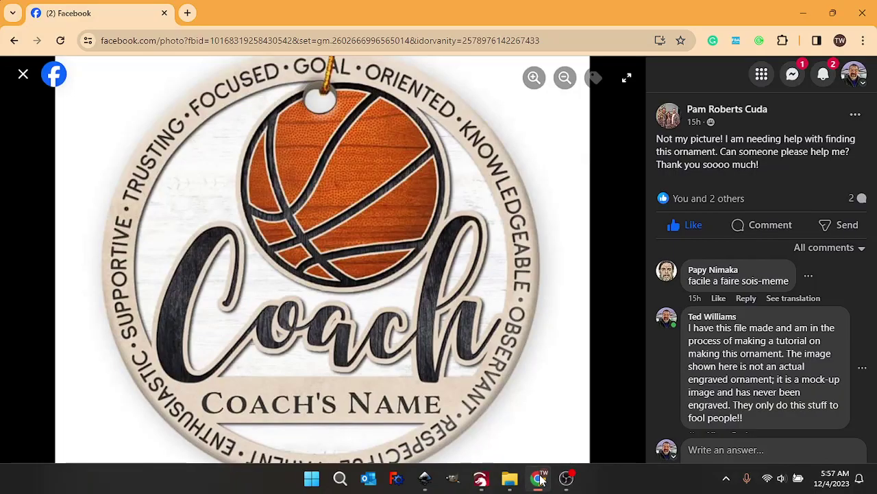
left_click(510, 478)
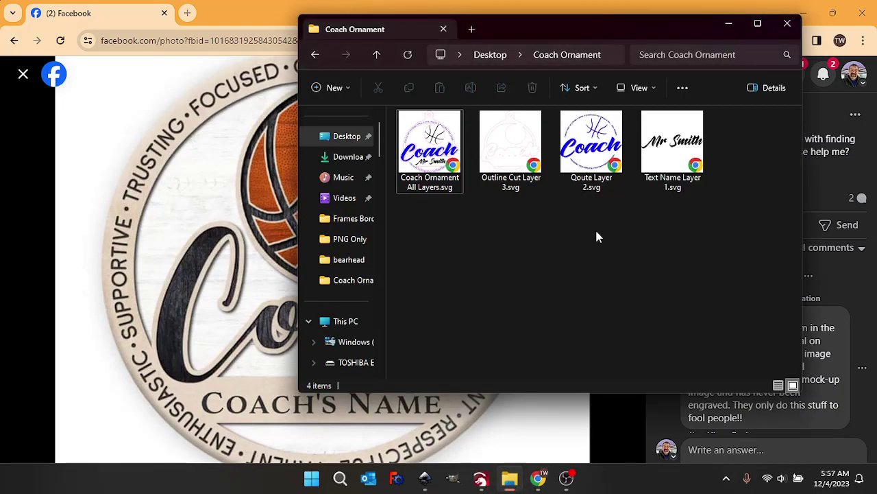
left_click(481, 478)
mouse_move(509, 478)
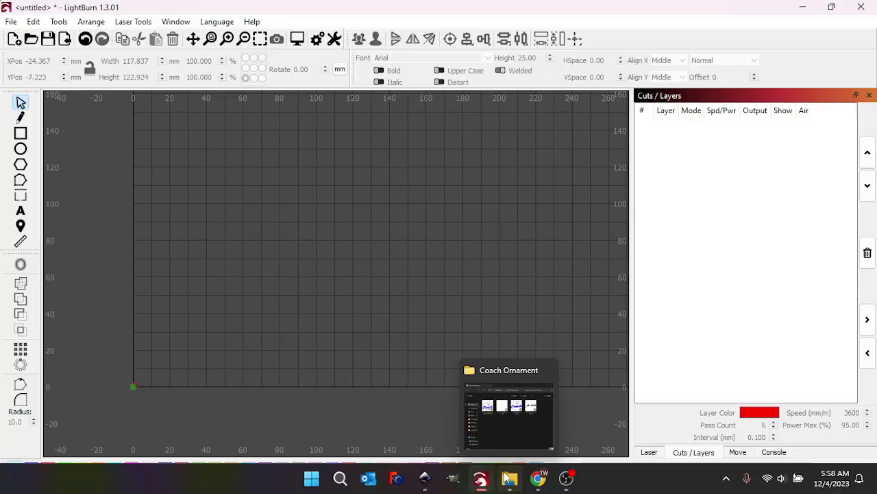
left_click(521, 430)
left_click(668, 154)
left_click_drag(668, 154, 262, 272)
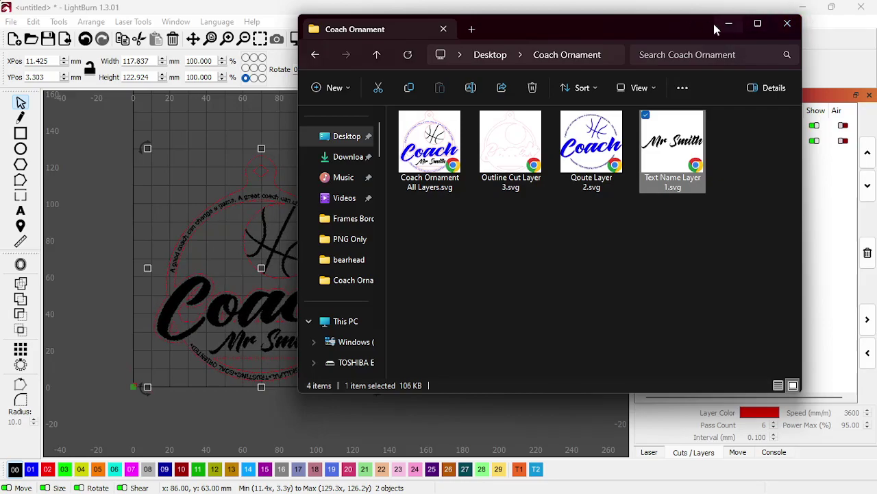
left_click(730, 26)
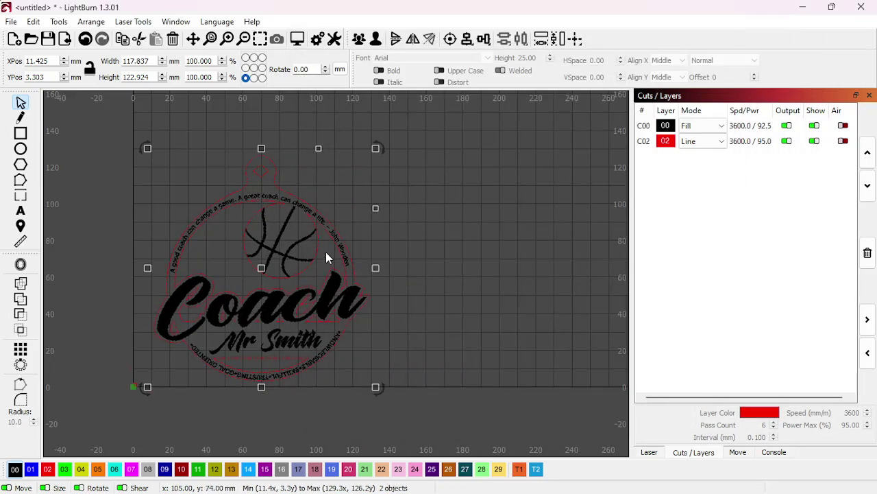
key("Delete")
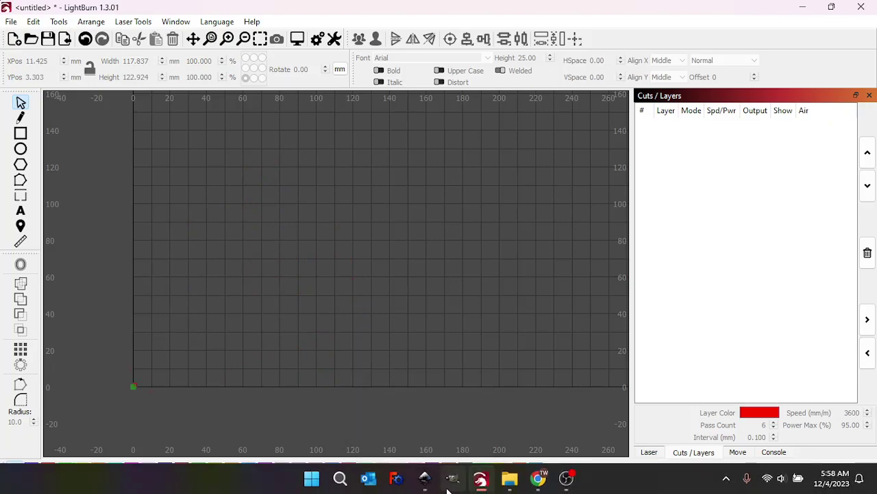
Switch to Inkscape, make Layer 1 and its two paths visible again, and select only the name path text5.
left_click(423, 480)
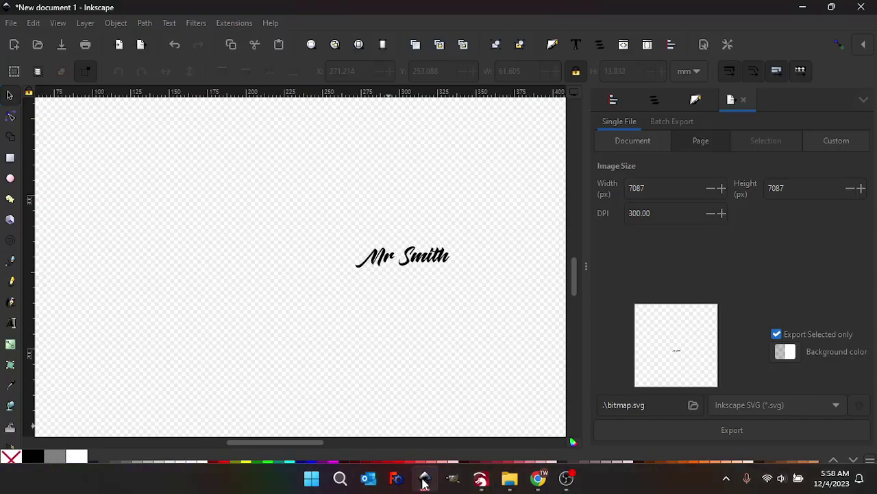
left_click(423, 268)
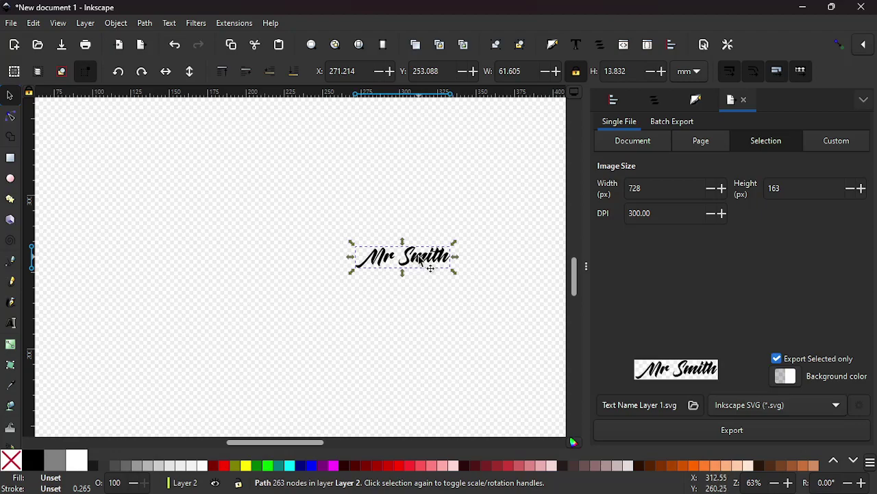
left_click(655, 101)
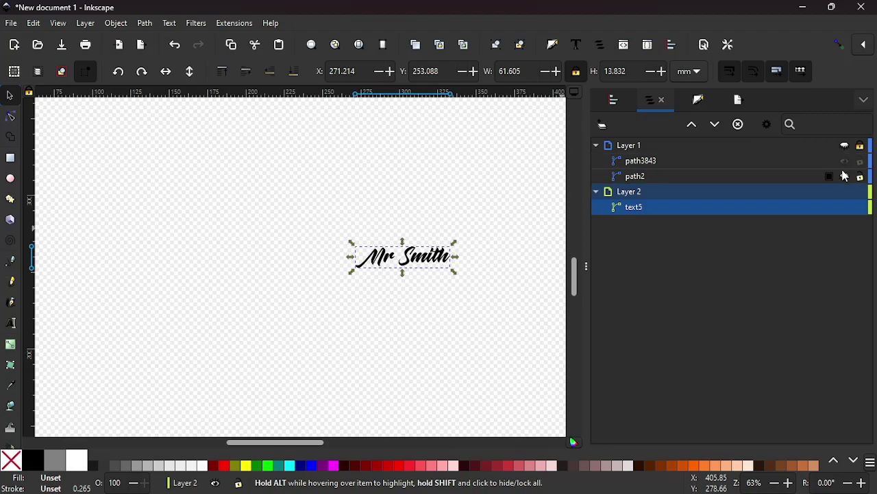
left_click(844, 146)
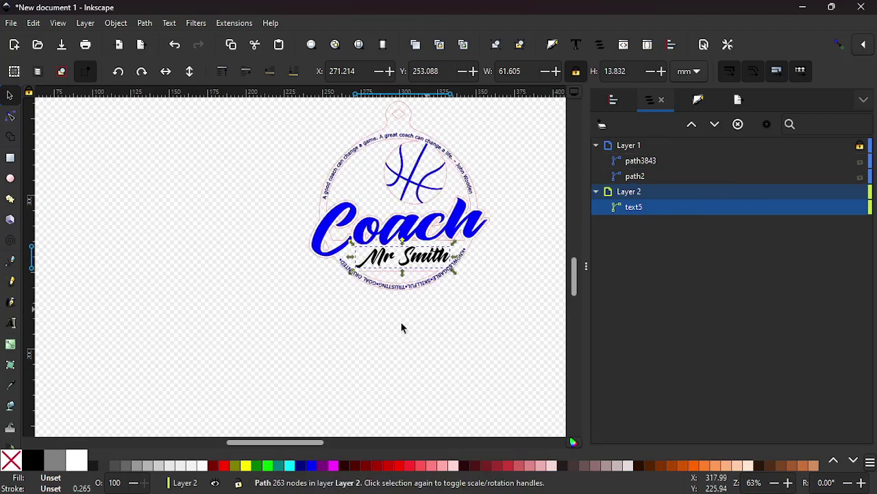
left_click(322, 361)
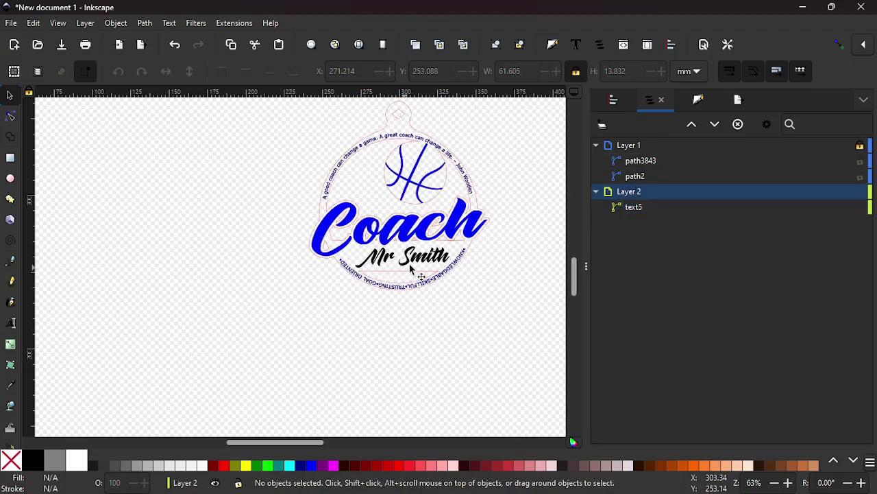
scroll(416, 267, "up", 3)
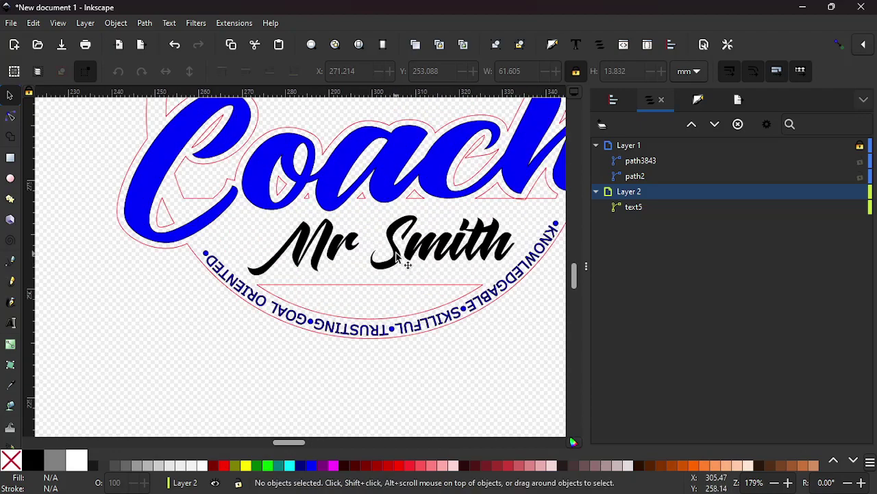
left_click(397, 256)
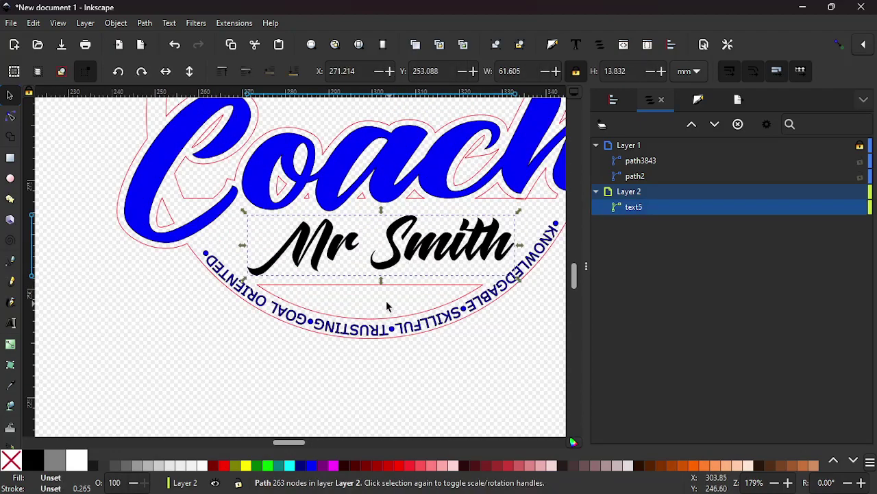
left_click_drag(386, 306, 320, 311)
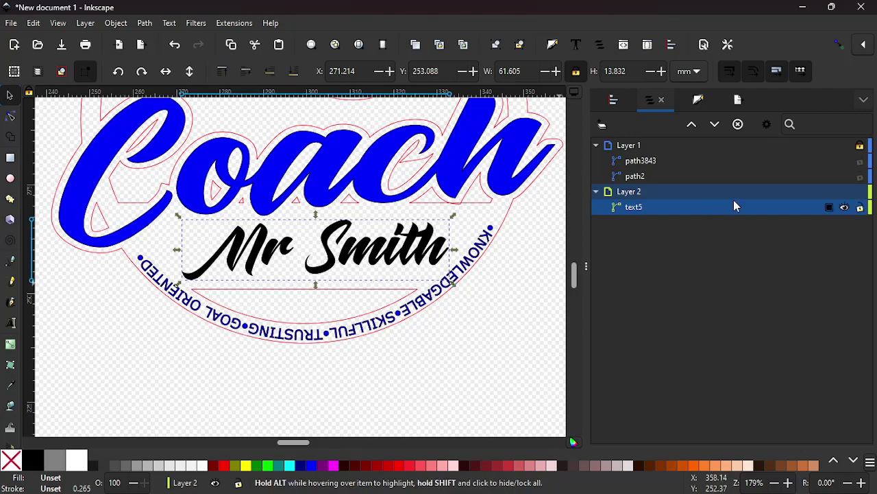
Export the selected name path to the Coach Ornament folder under the new filename Name Layer 1.svg.
left_click(736, 101)
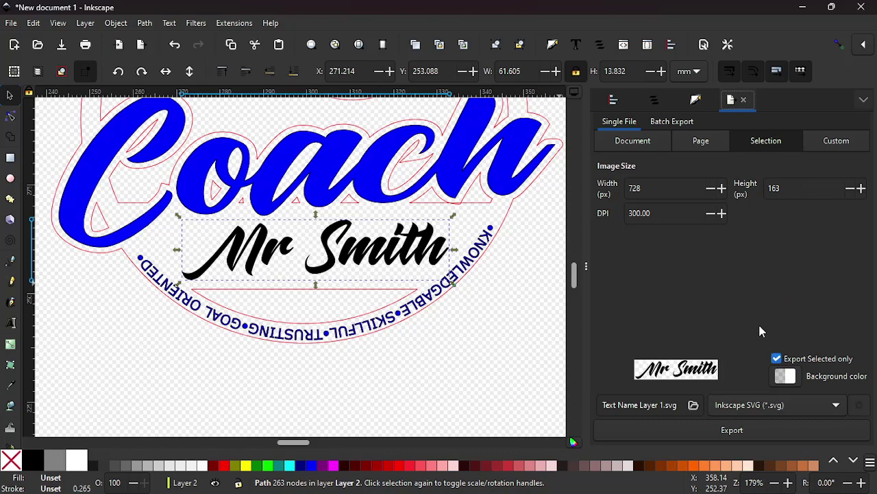
left_click(694, 406)
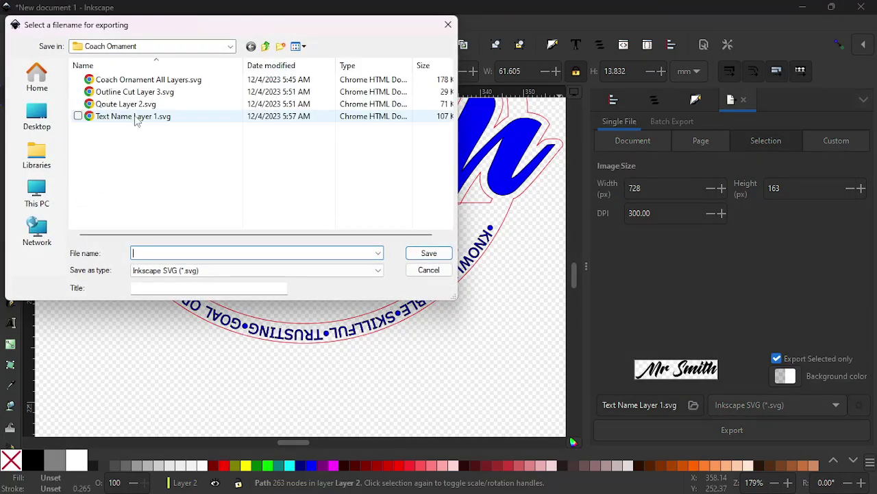
left_click(136, 118)
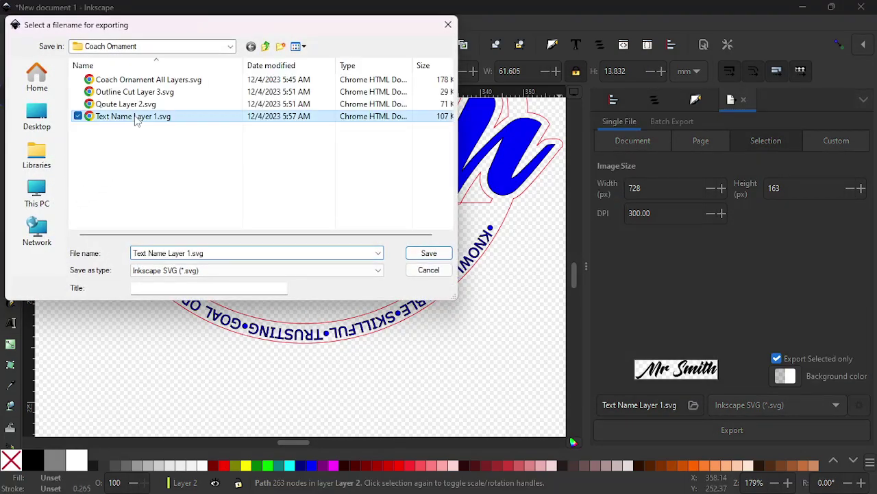
left_click(148, 254)
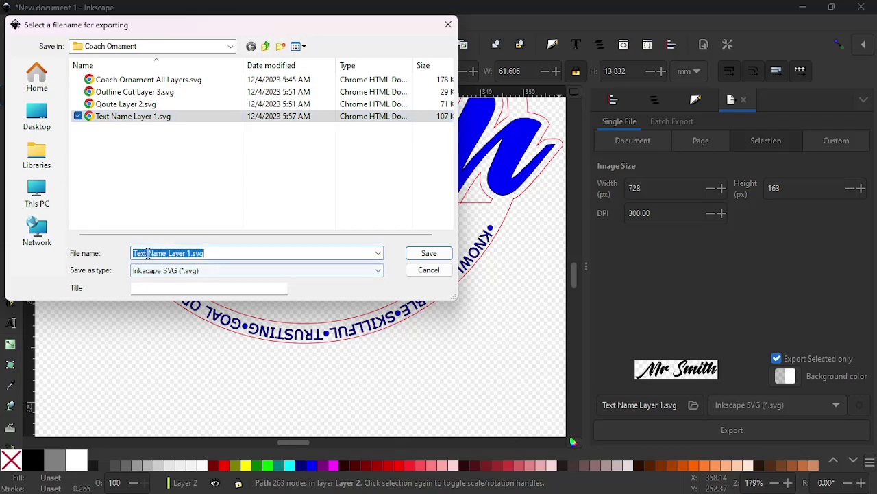
left_click(150, 253)
key("BackSpace")
key("BackSpace")
key("BackSpace")
key("BackSpace")
key("BackSpace")
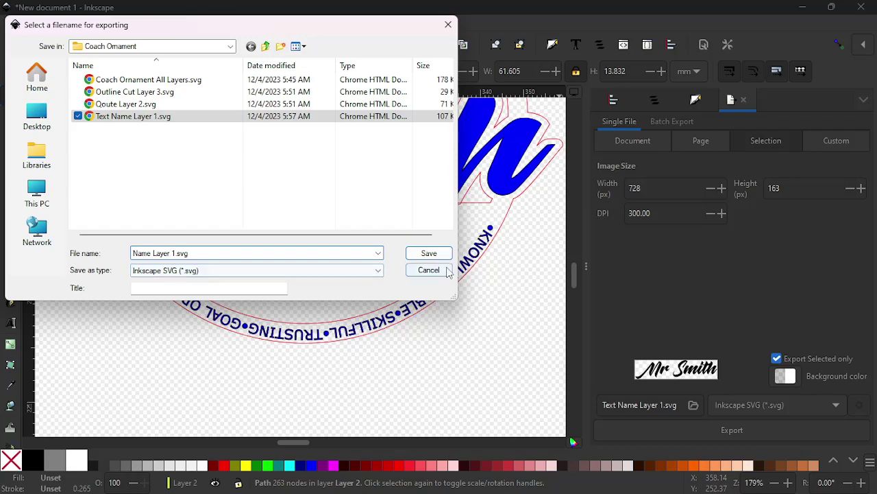
left_click(425, 253)
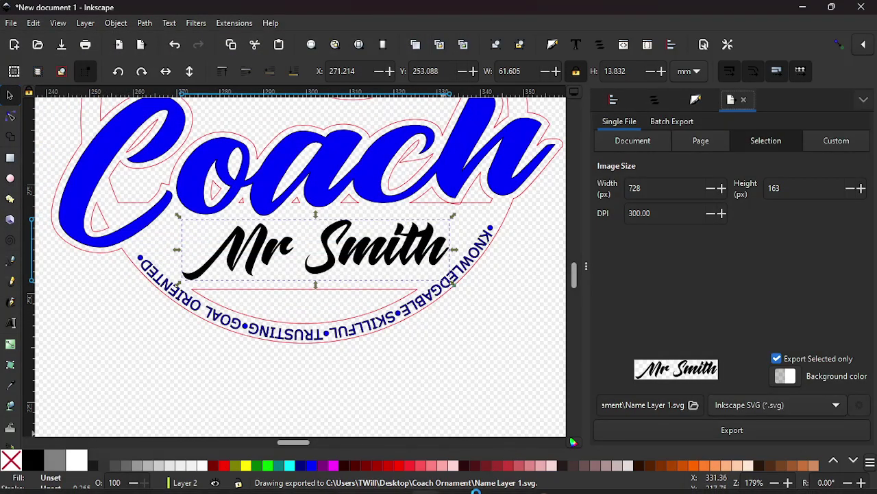
Switch to LightBurn and import Name Layer 1.svg from the Coach Ornament folder to check its contents.
mouse_move(483, 488)
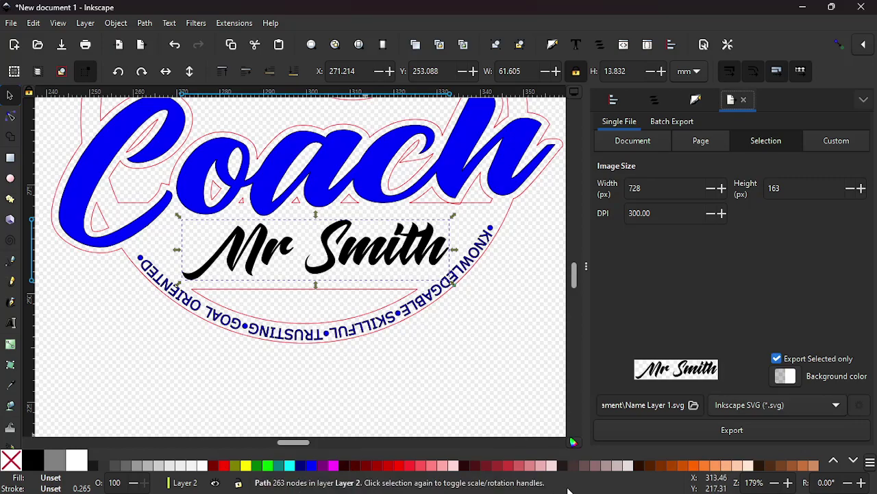
mouse_move(514, 485)
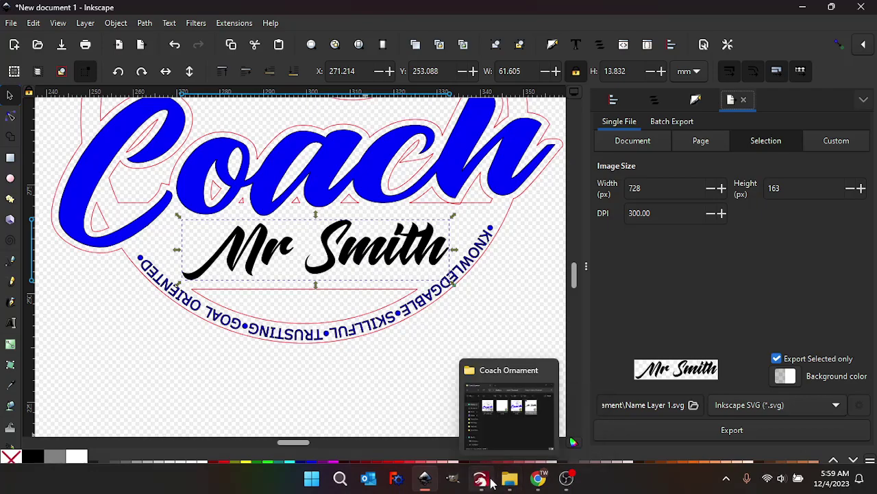
left_click(481, 478)
left_click(513, 479)
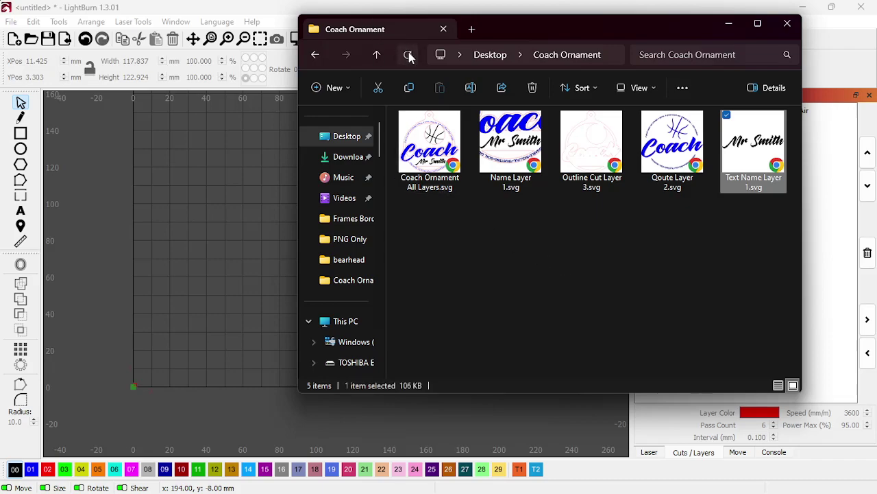
left_click(513, 146)
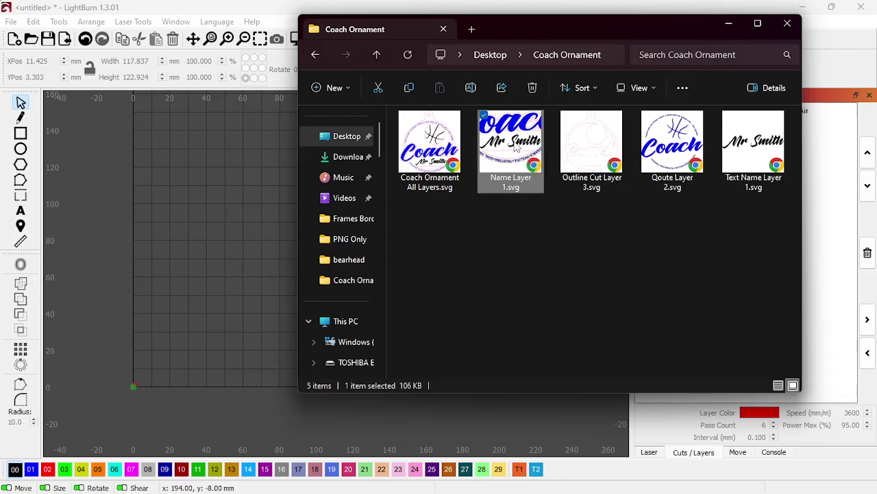
left_click_drag(515, 145, 235, 222)
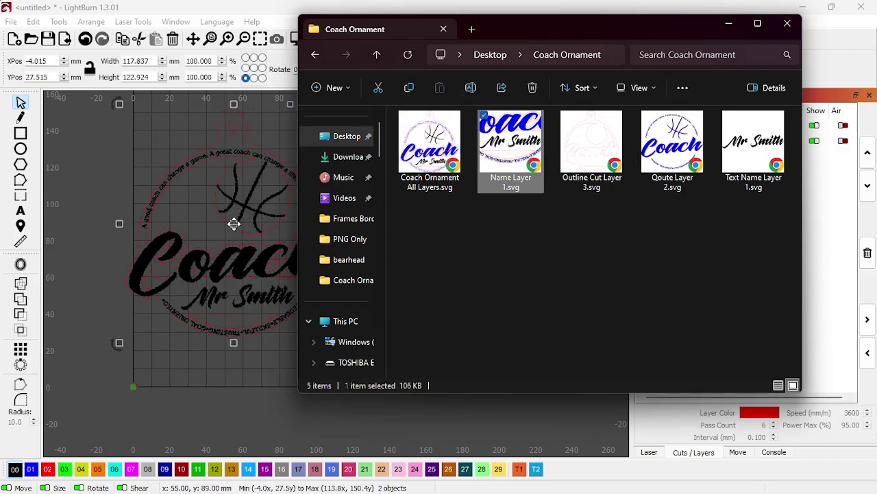
left_click(141, 351)
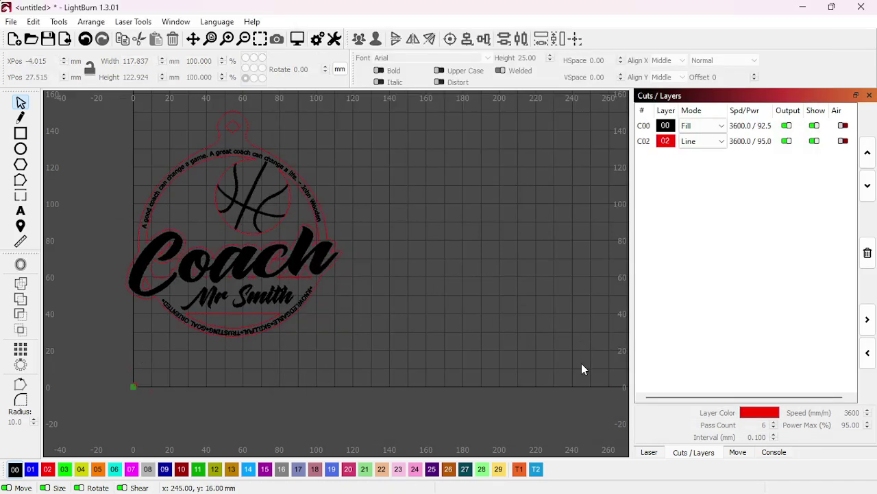
mouse_move(510, 483)
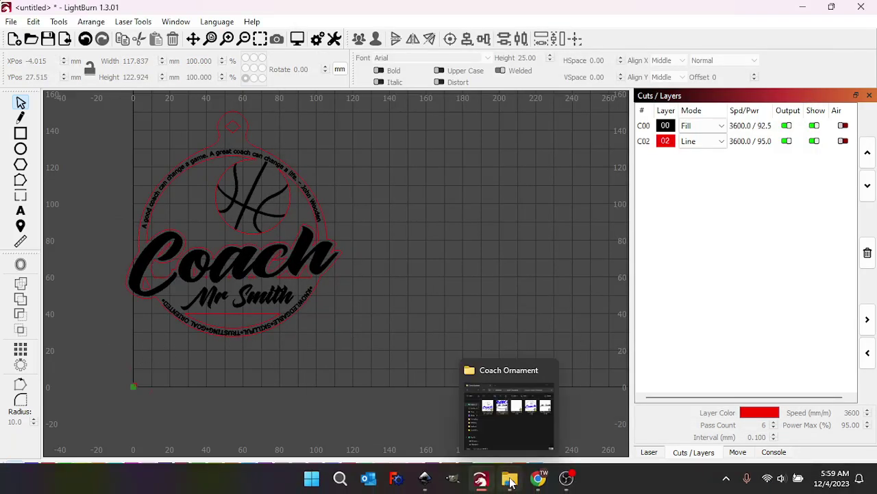